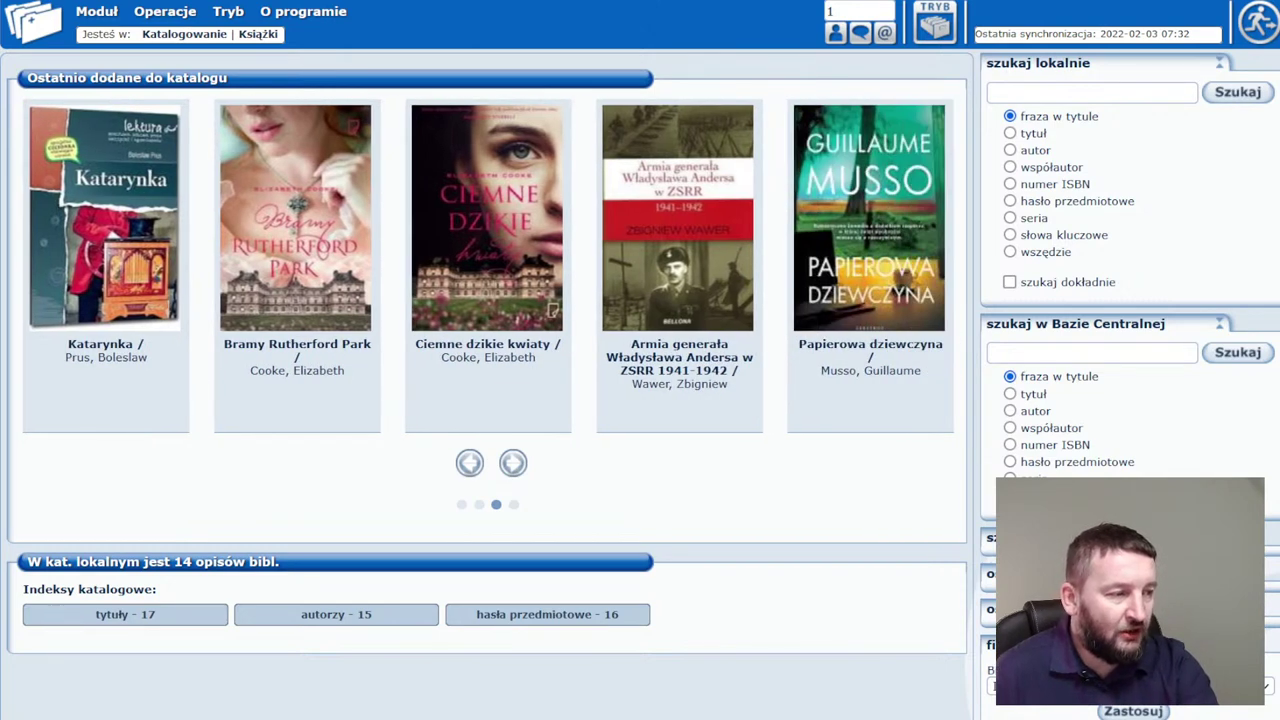
Open the Central Database advanced search, enable the title-phrase and author indexes instead of ISBN, and change the search operator.
left_click(1010, 445)
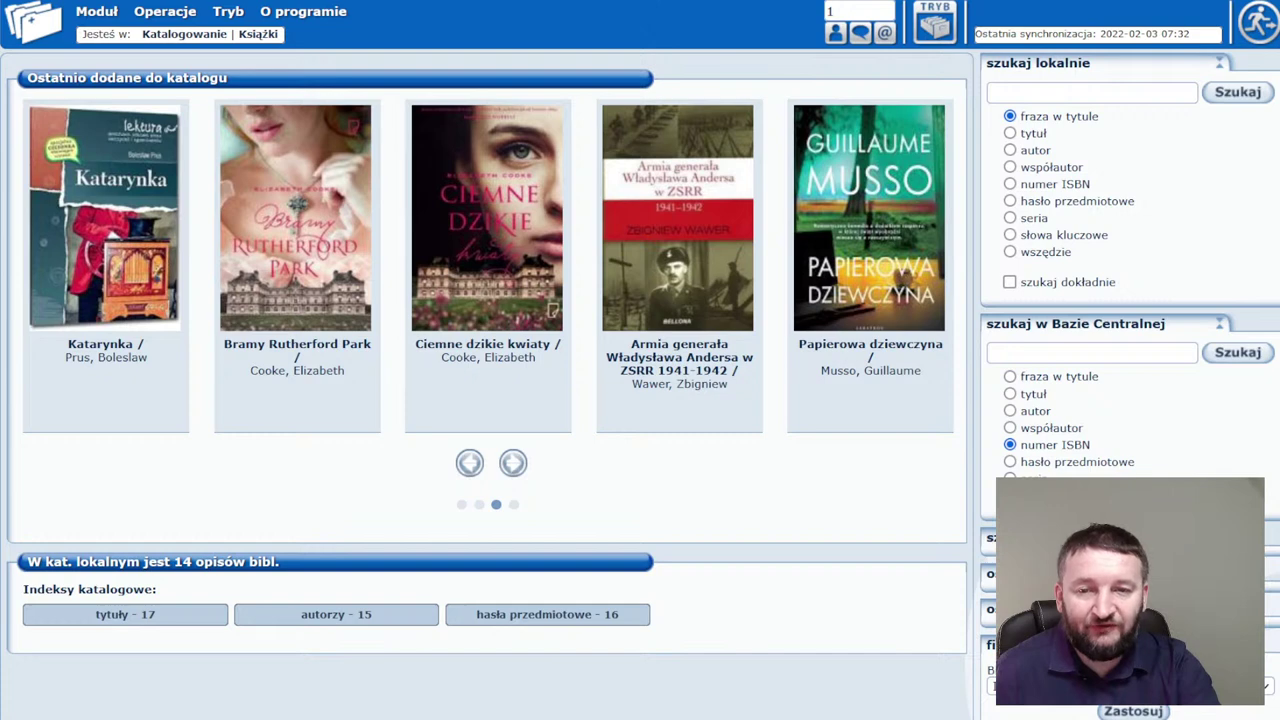
left_click(1099, 497)
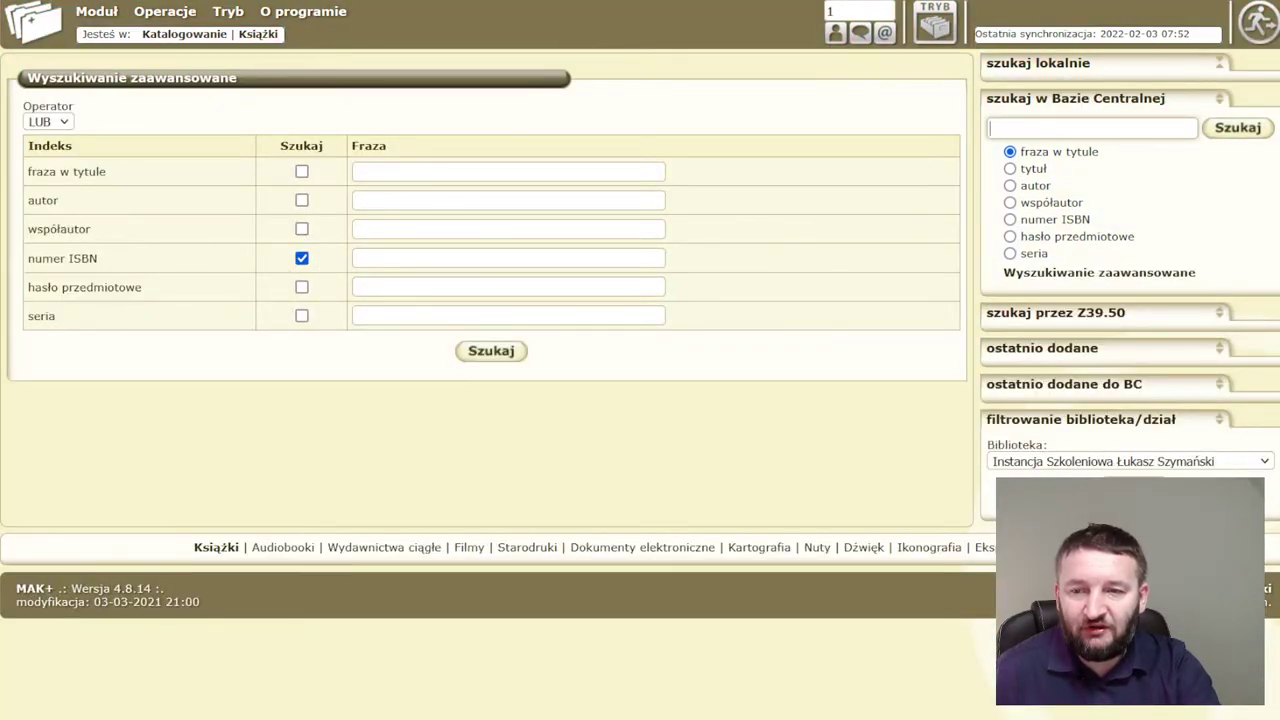
left_click(302, 259)
left_click(302, 172)
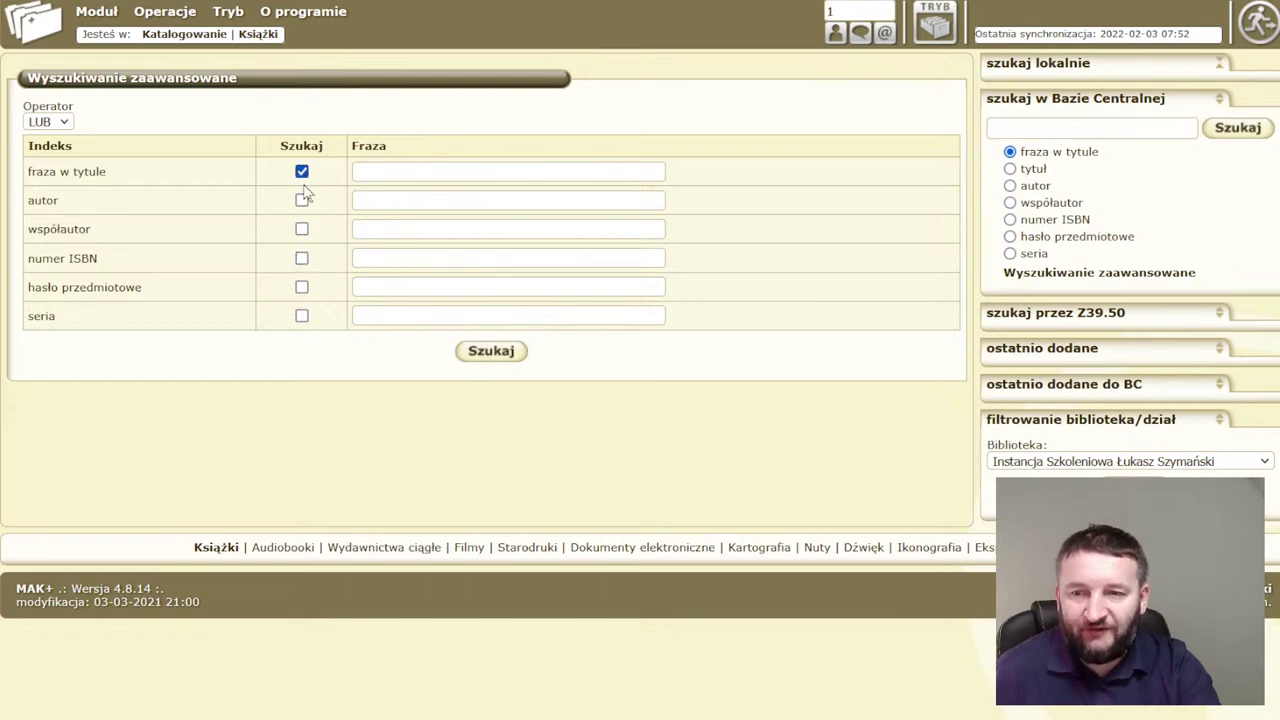
left_click(302, 201)
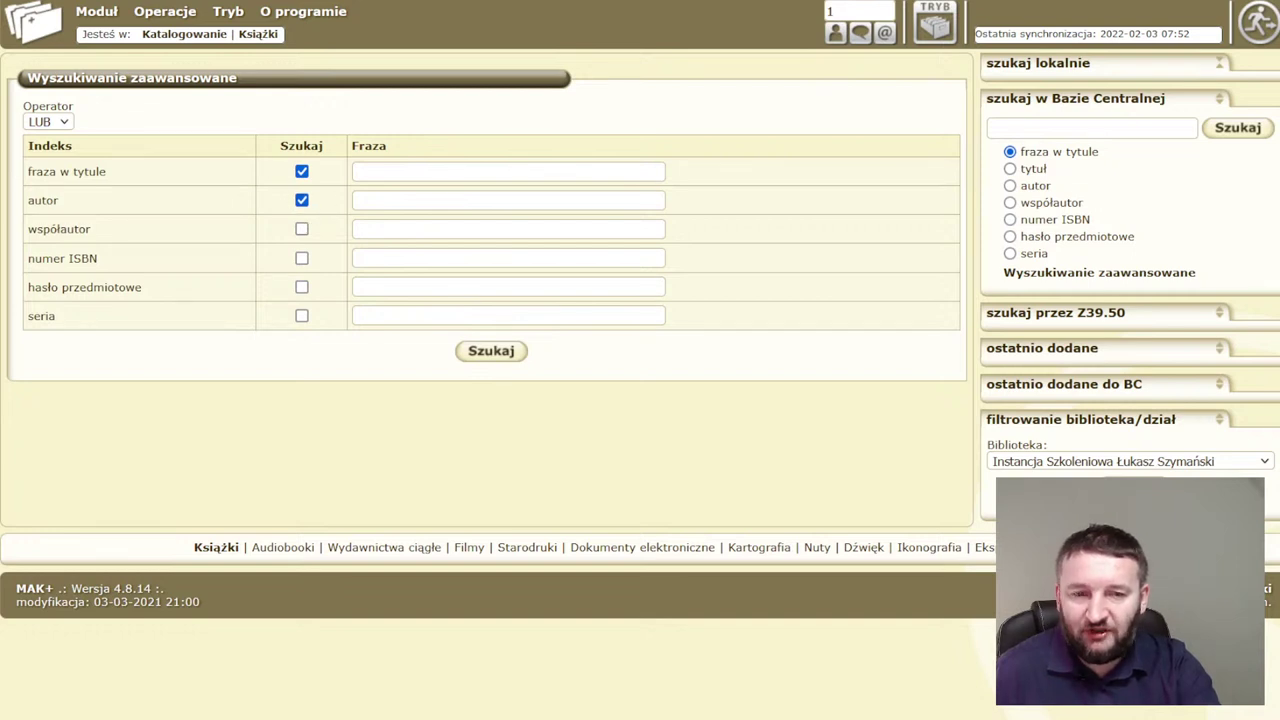
left_click(66, 126)
left_click(38, 168)
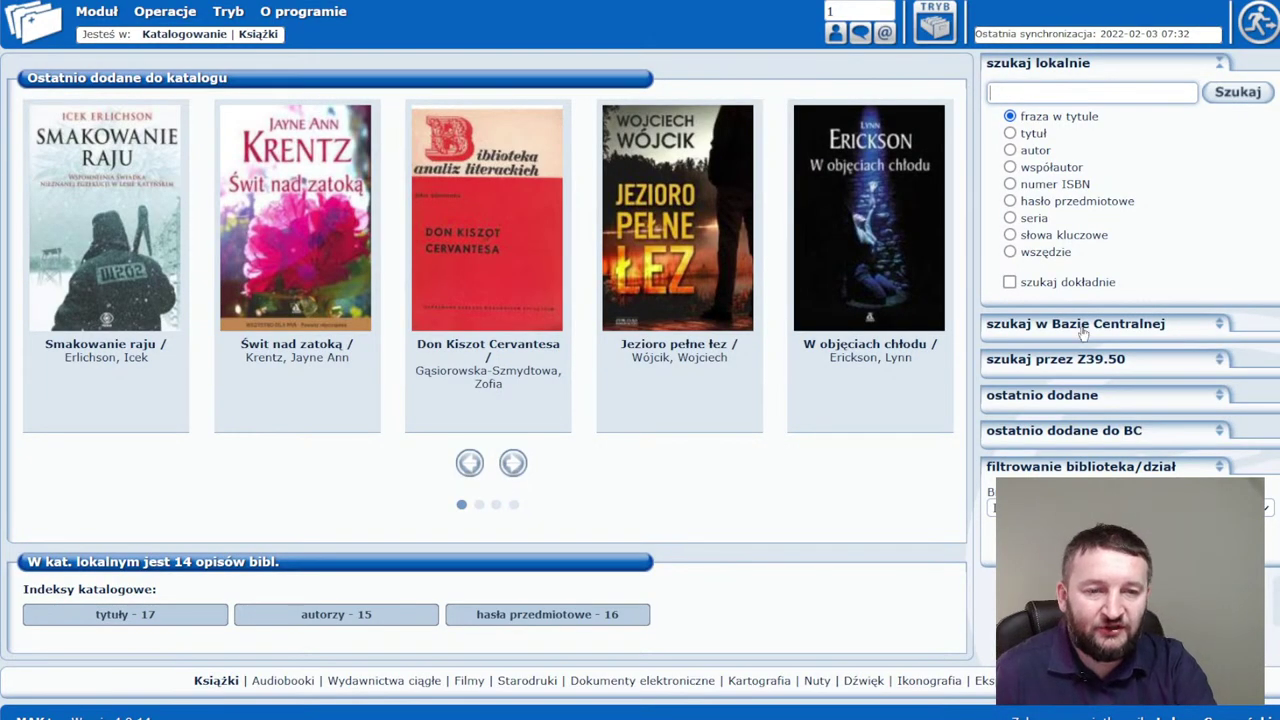
left_click(1083, 325)
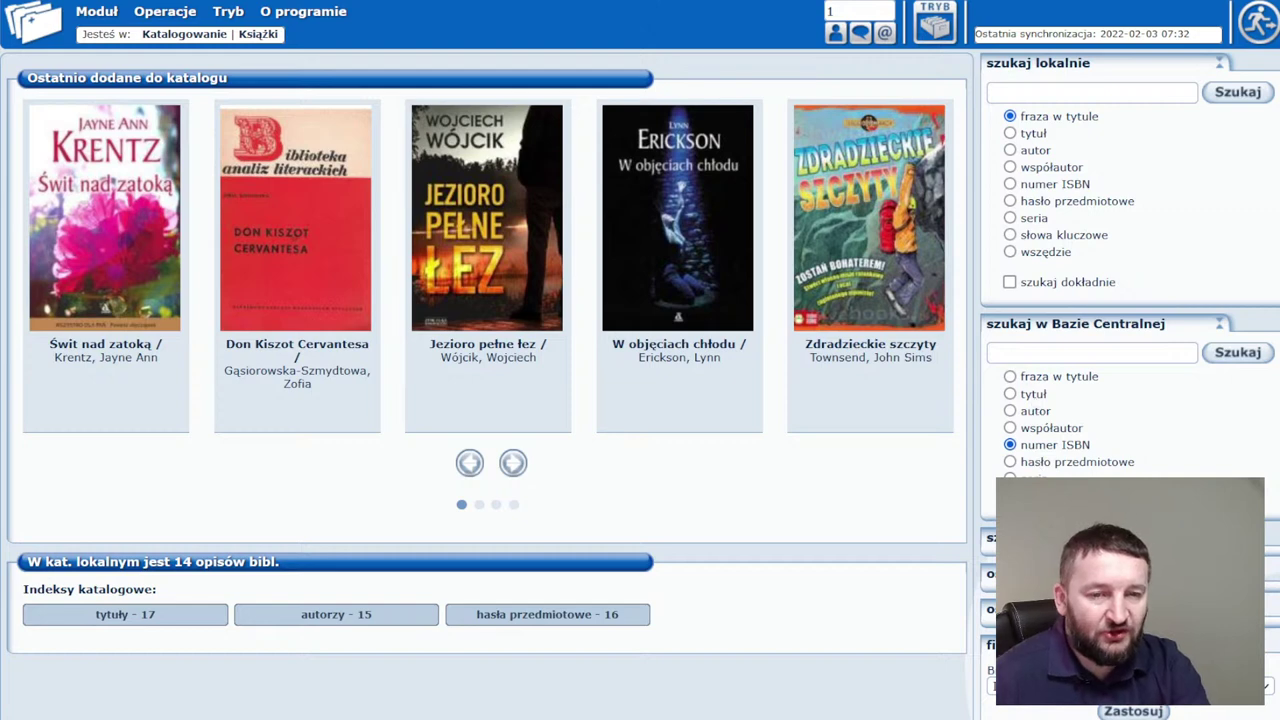
left_click(1050, 355)
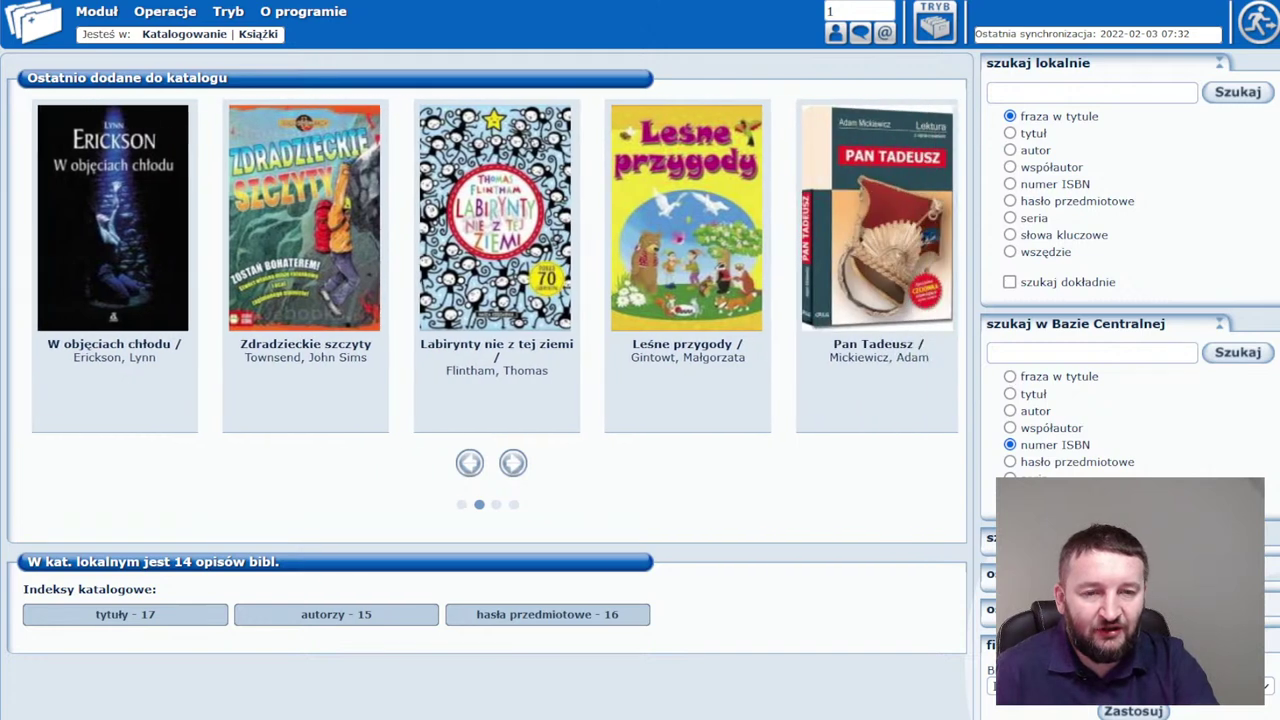
left_click(1092, 352)
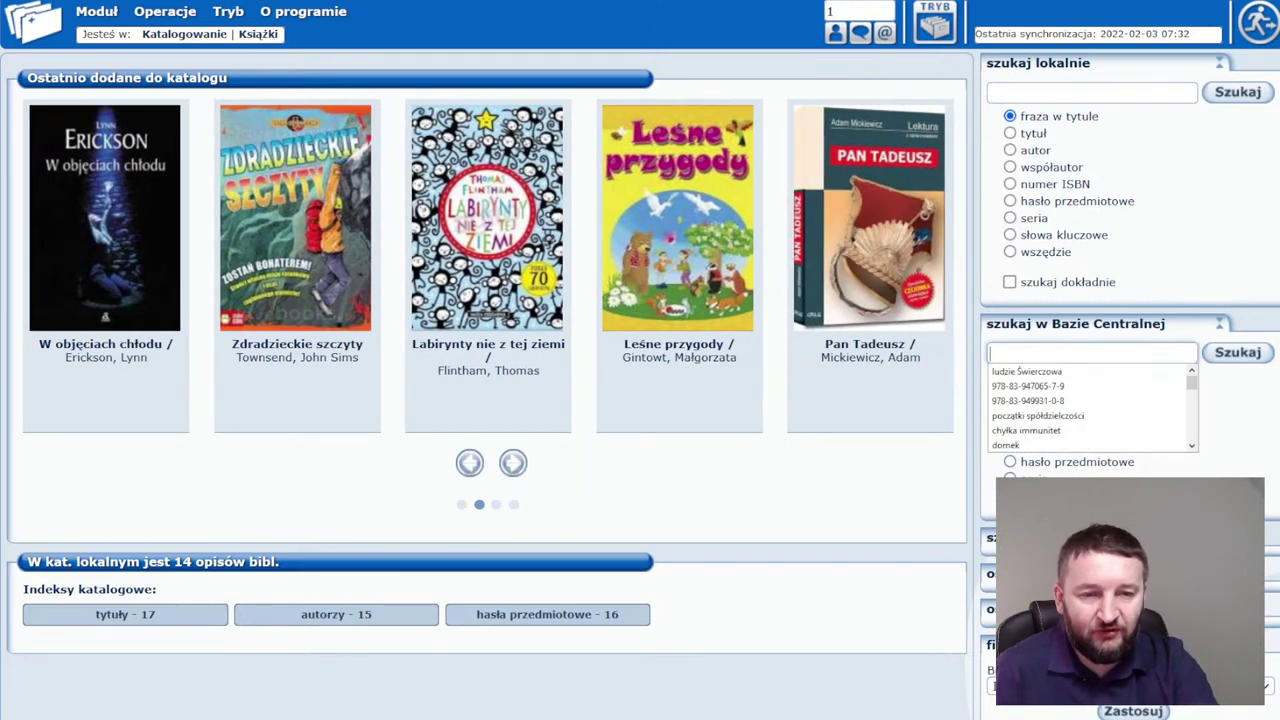
left_click(1027, 400)
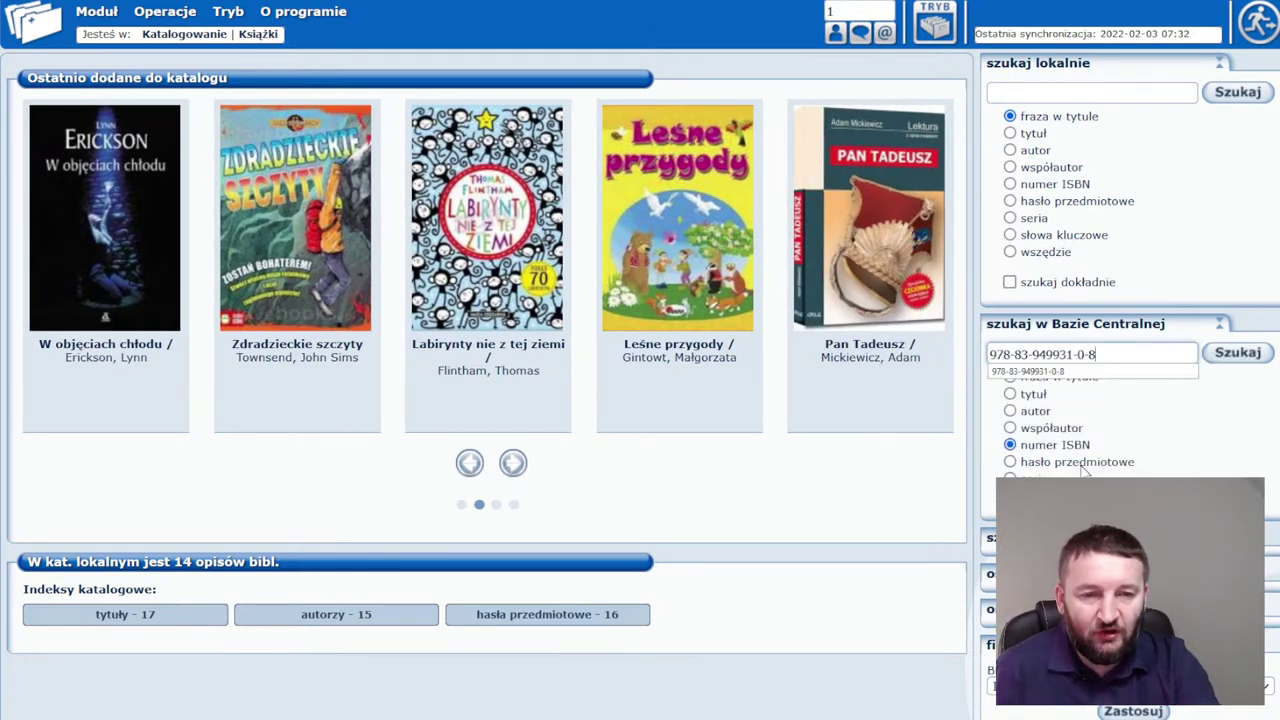
left_click(1236, 358)
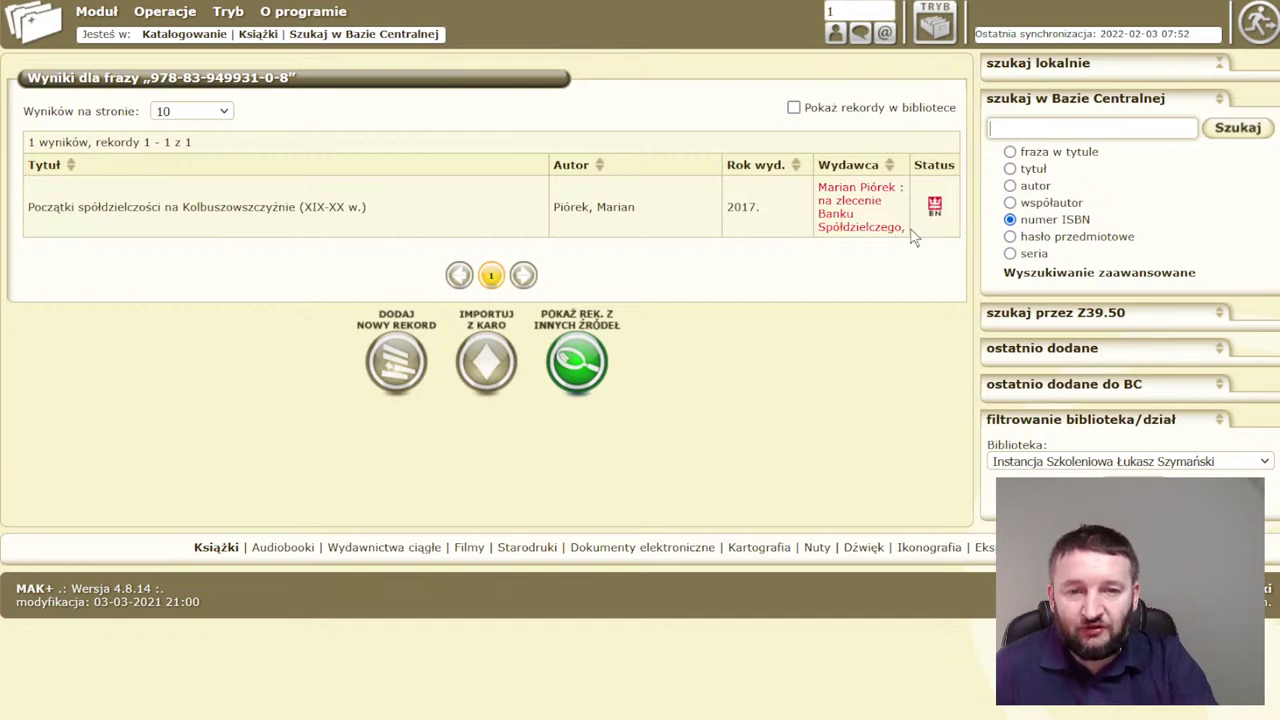
Show the records from other sources for this ISBN, followed by the temporary records.
left_click(580, 362)
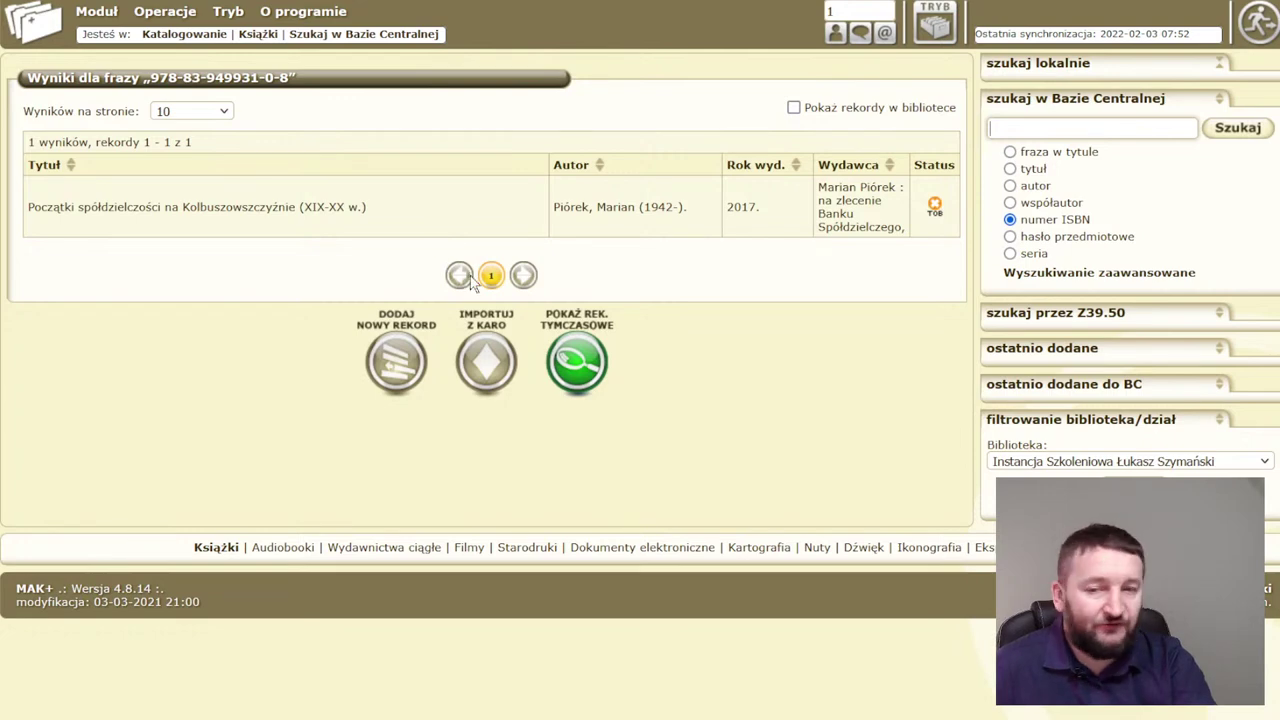
left_click(588, 365)
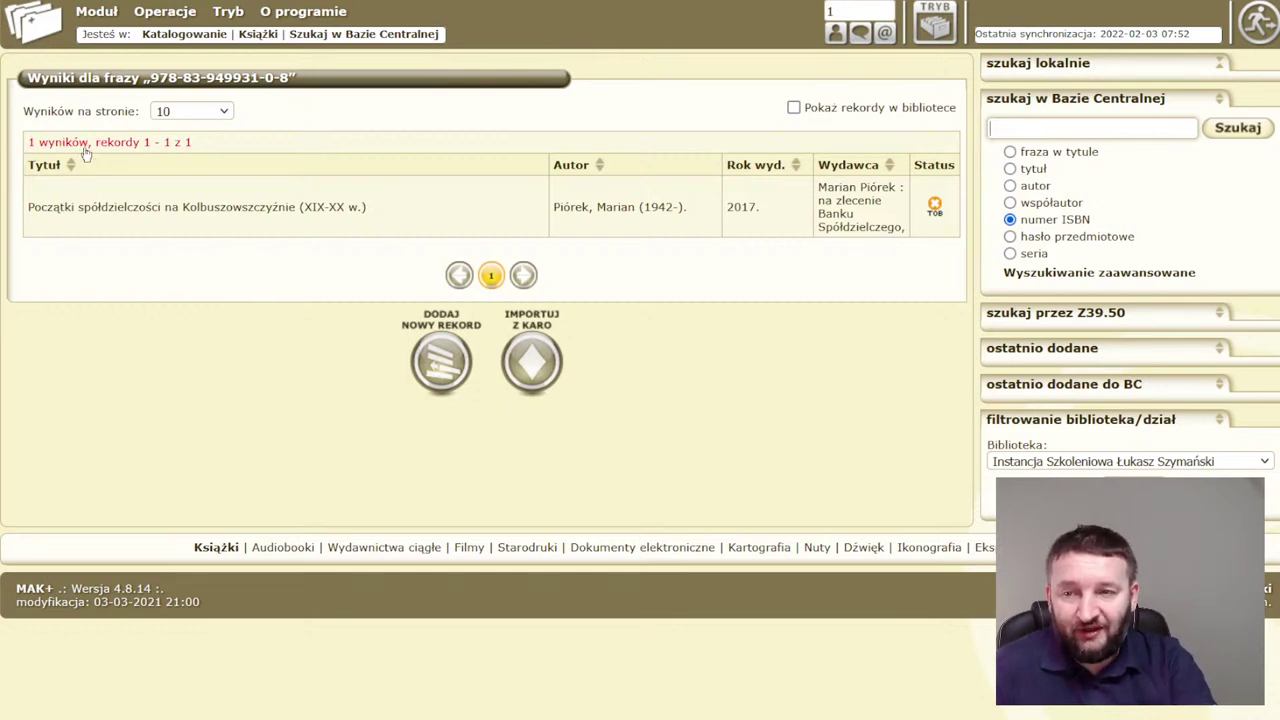
Set the results list to 50 per page and sort it by title and by publication year.
left_click(218, 116)
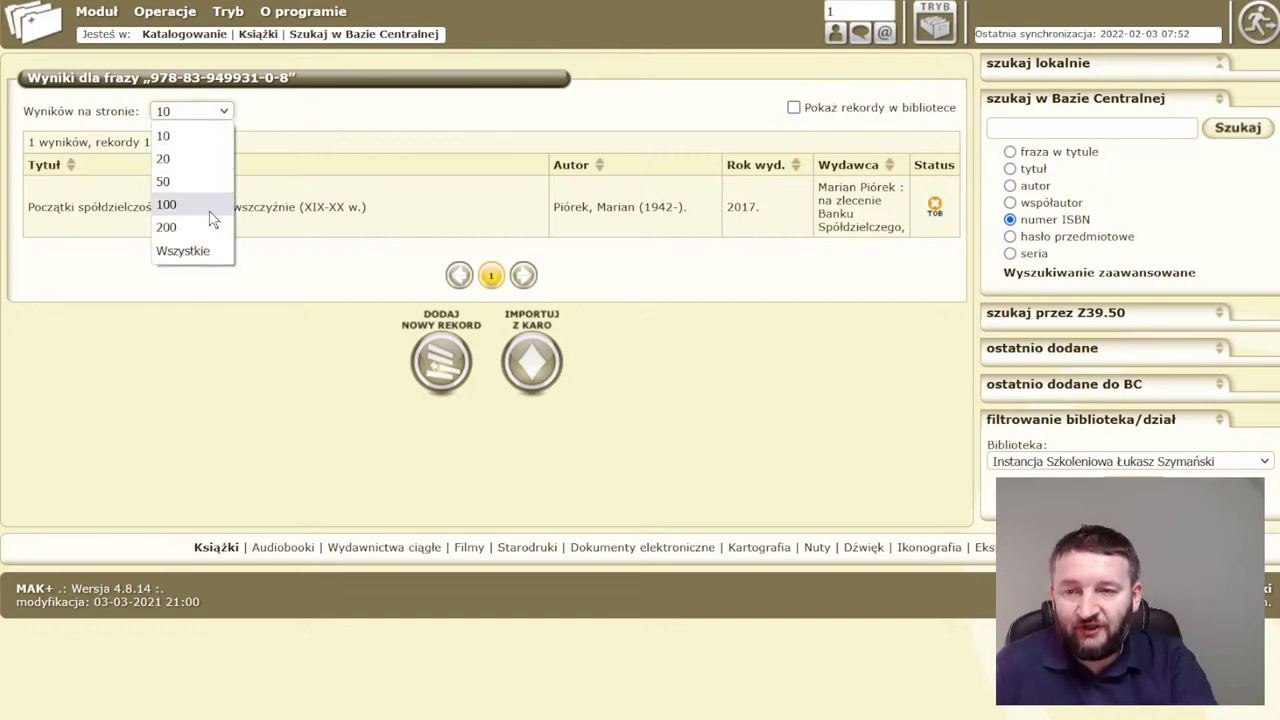
left_click(183, 183)
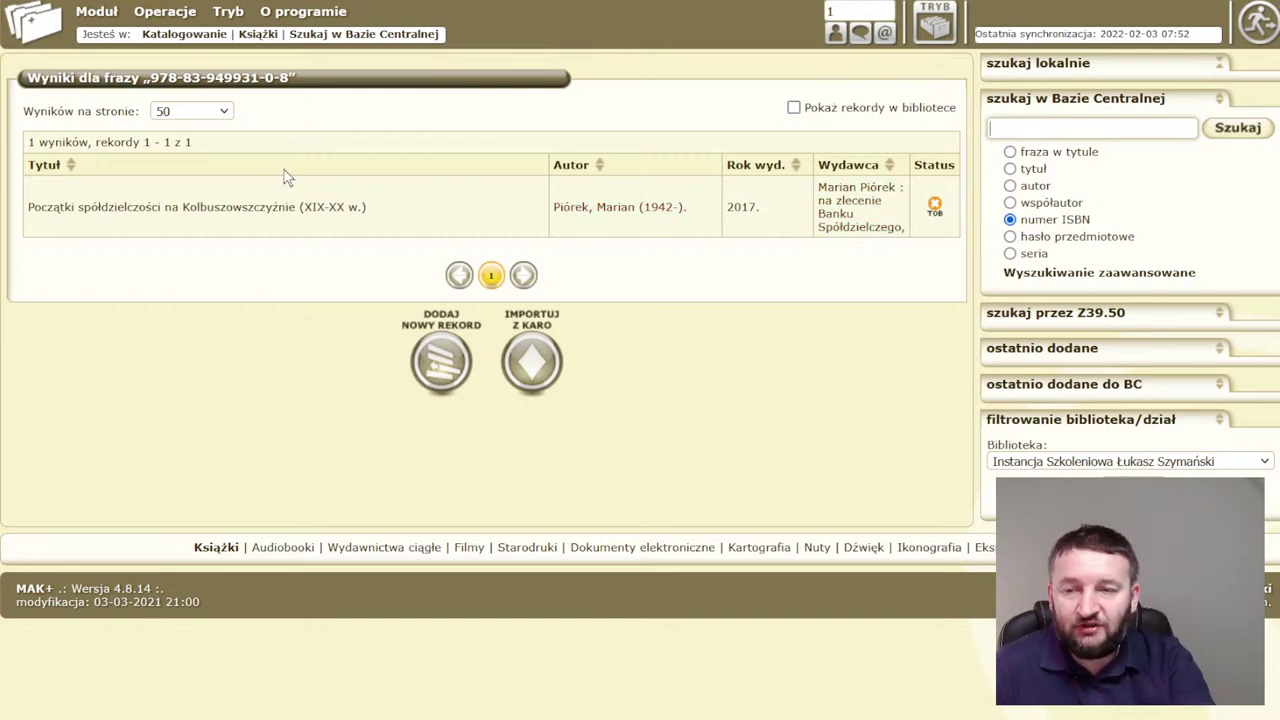
left_click(71, 166)
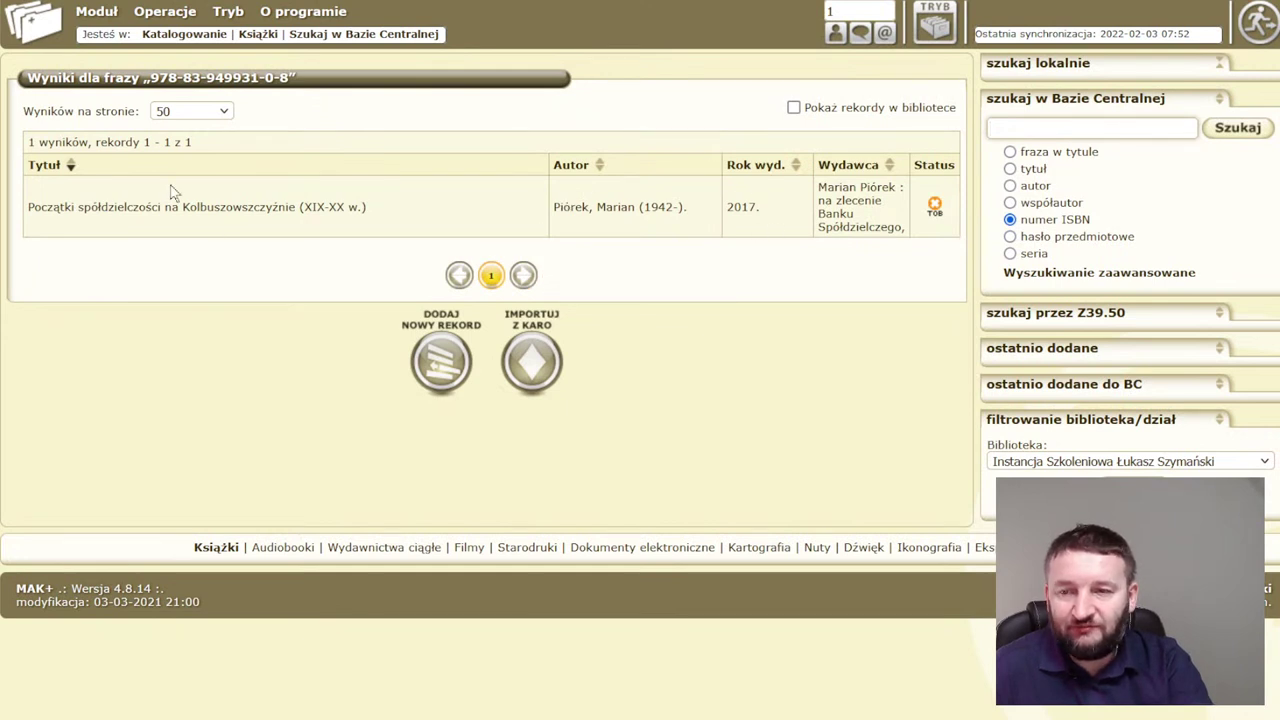
left_click(797, 166)
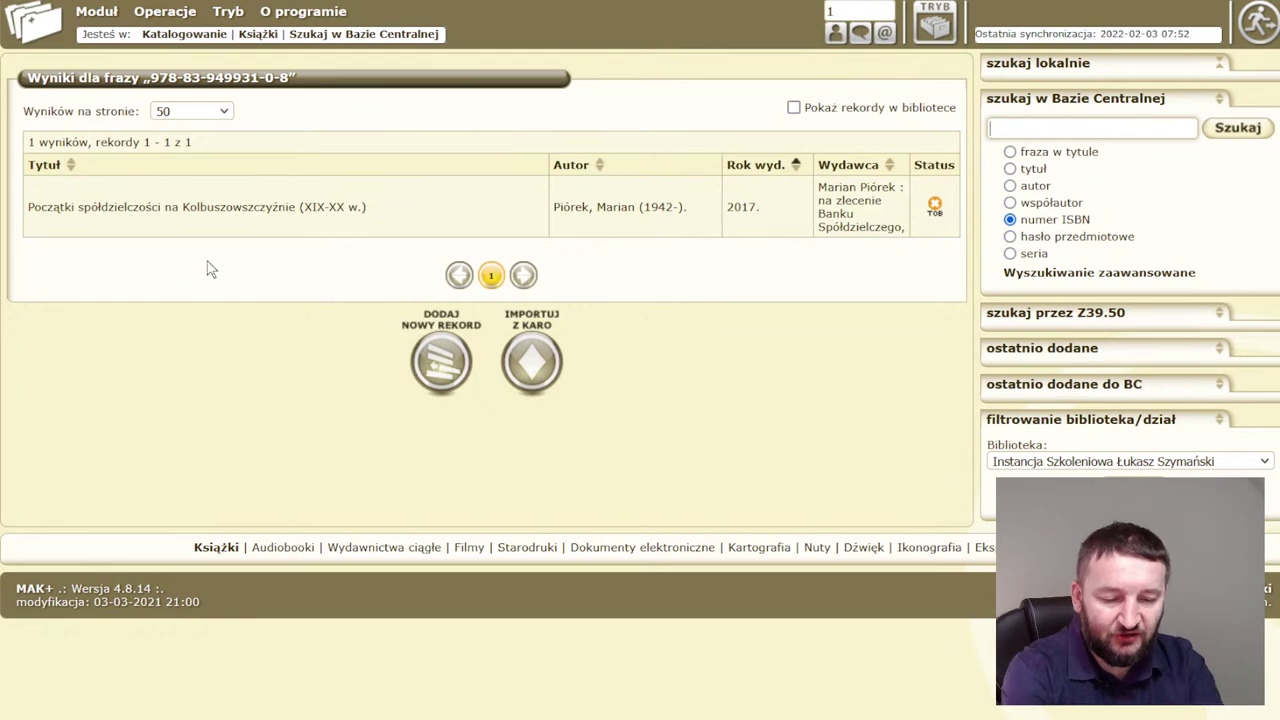
Find the year 2017 within the displayed results page.
key("Return")
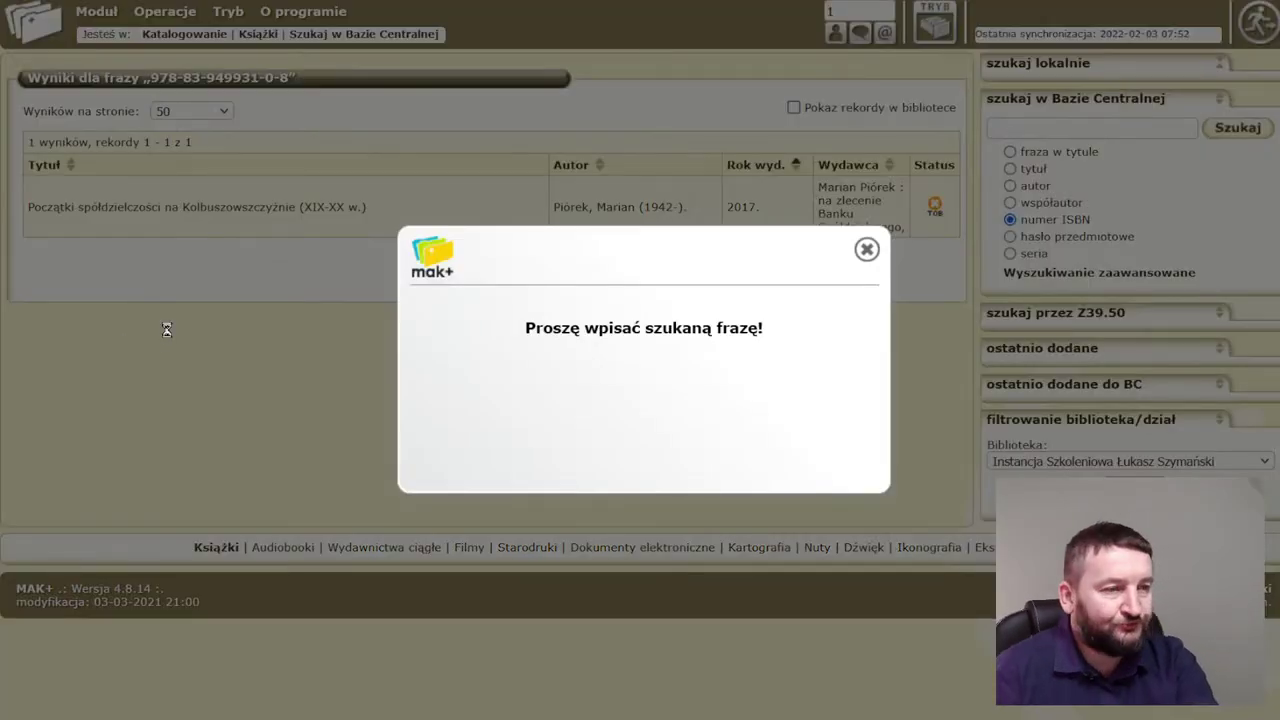
left_click(867, 250)
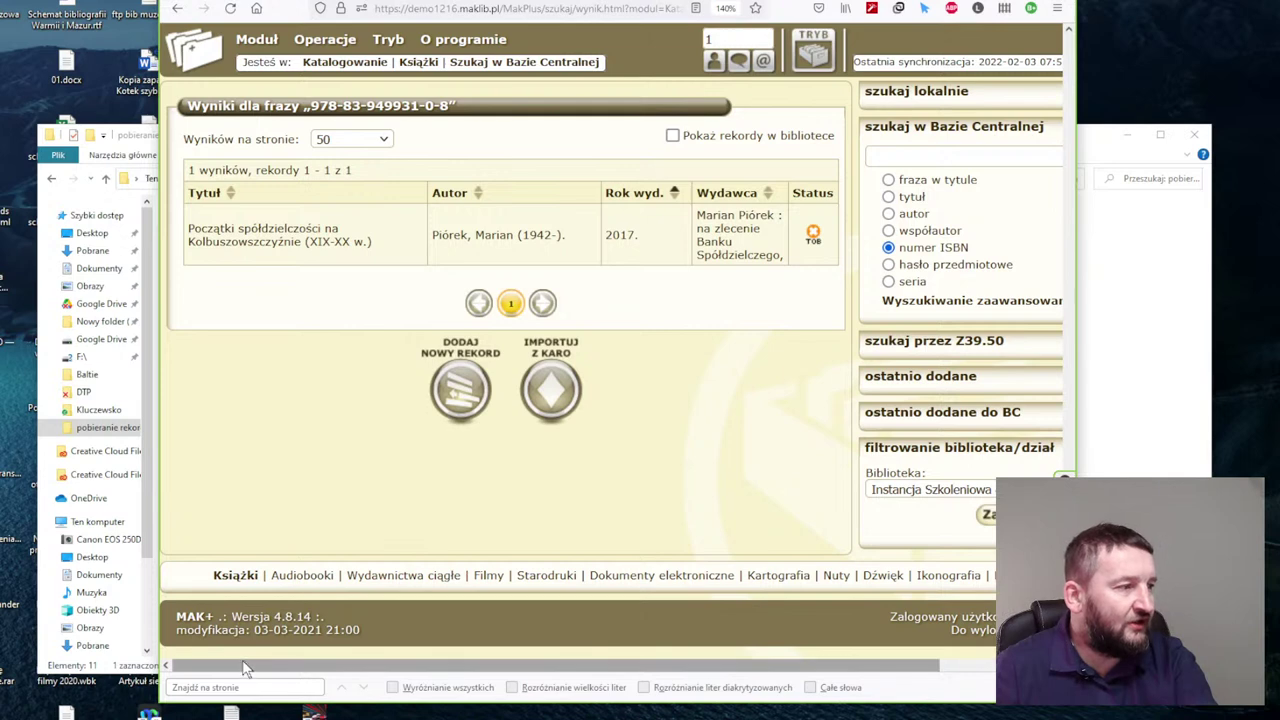
key("ctrl+f")
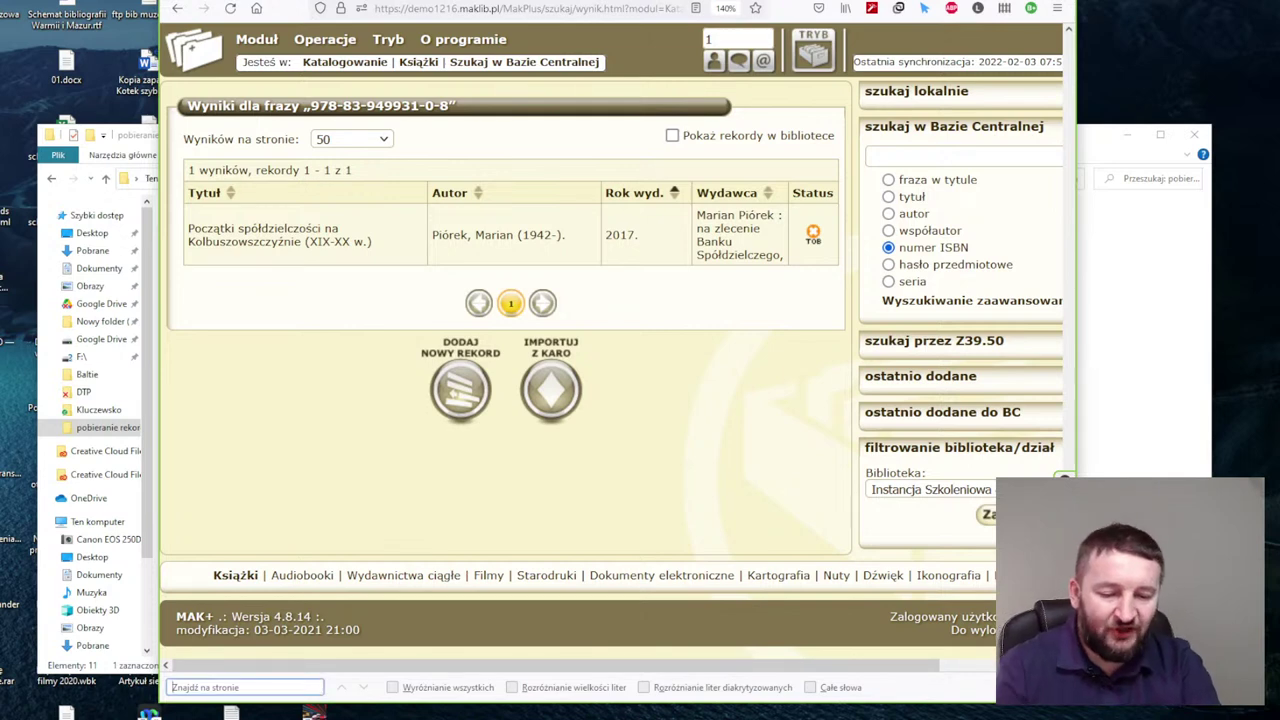
type("20")
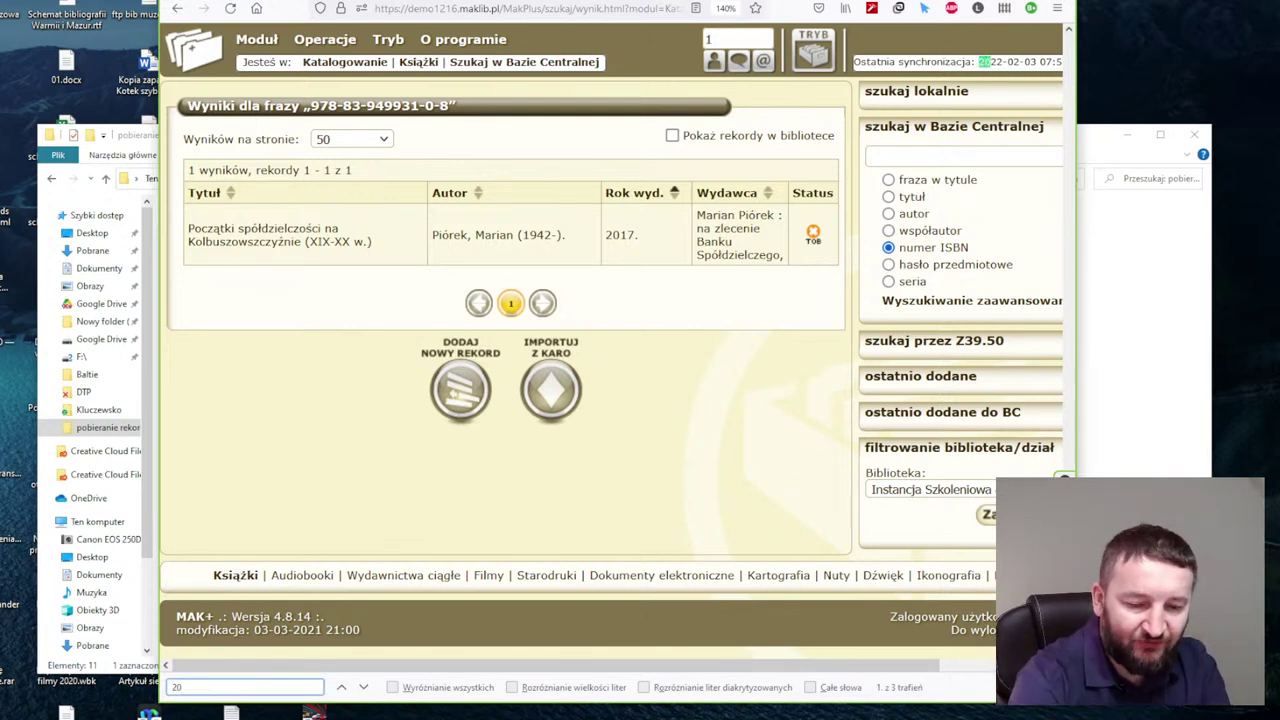
type("17")
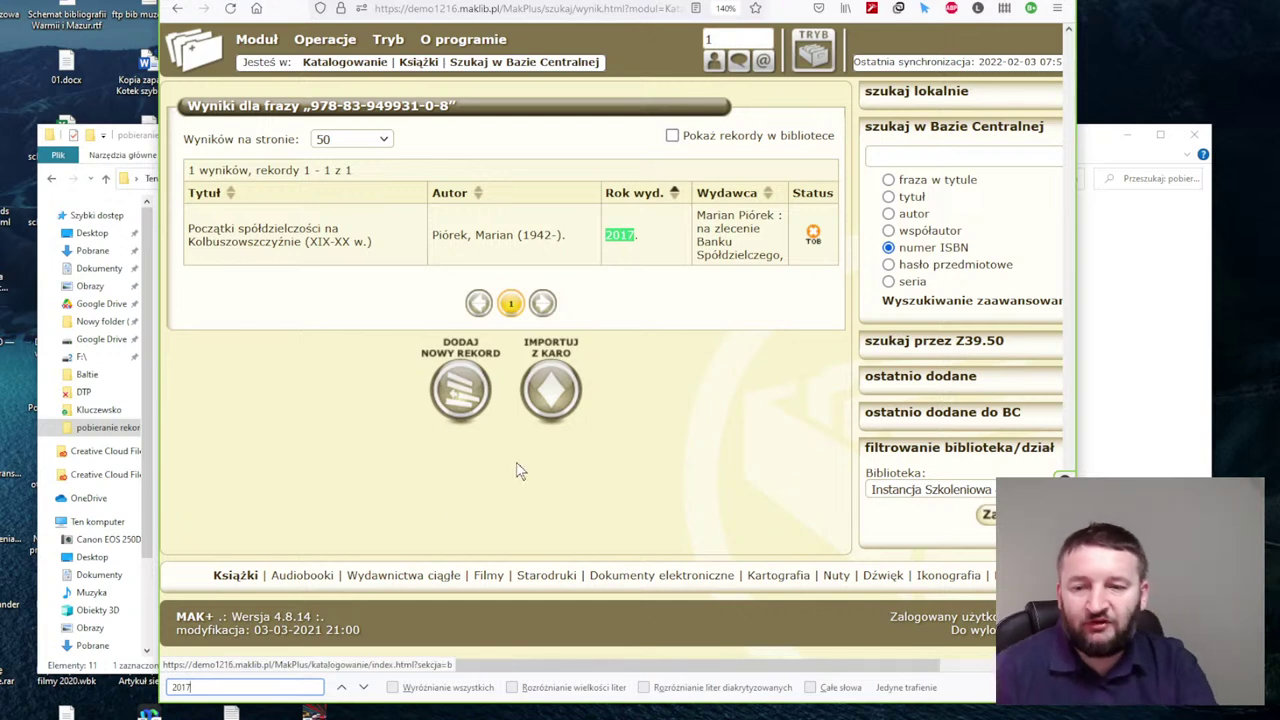
key("F11")
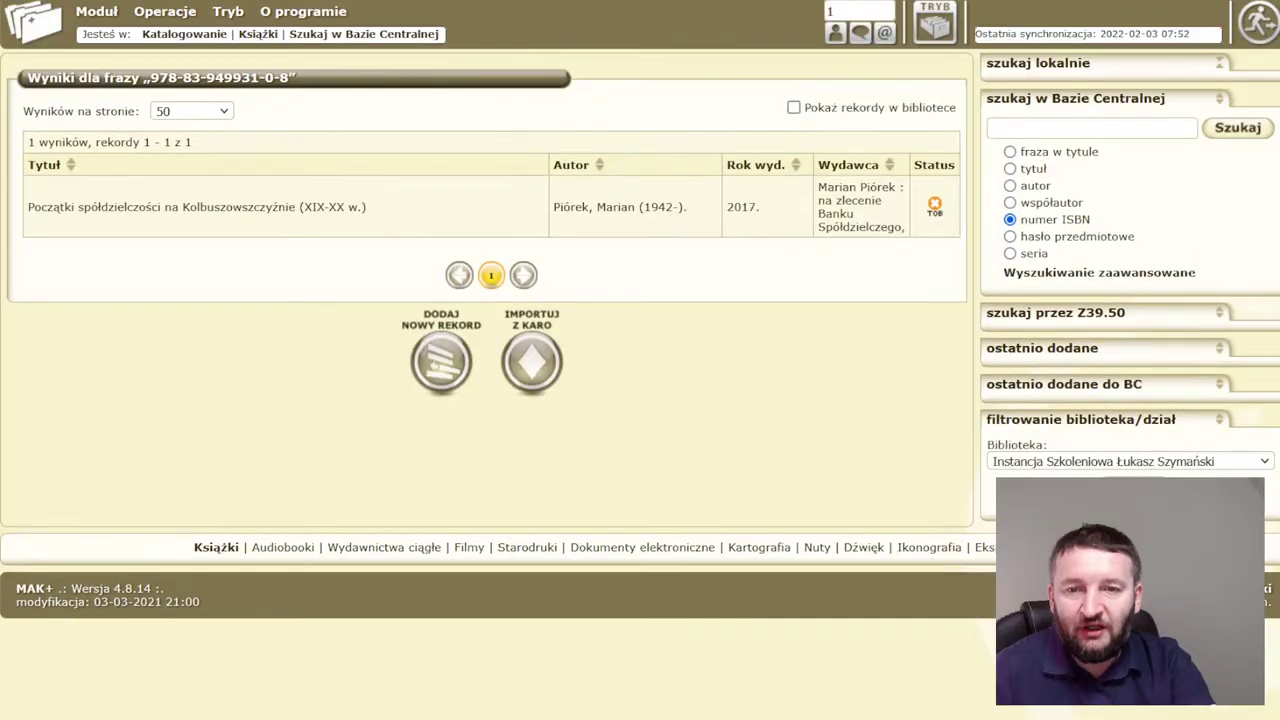
Return to the BN search result and open the record "Początki spółdzielczości na Kolbuszowszczyźnie (XIX-XX w.)".
key("alt+Left")
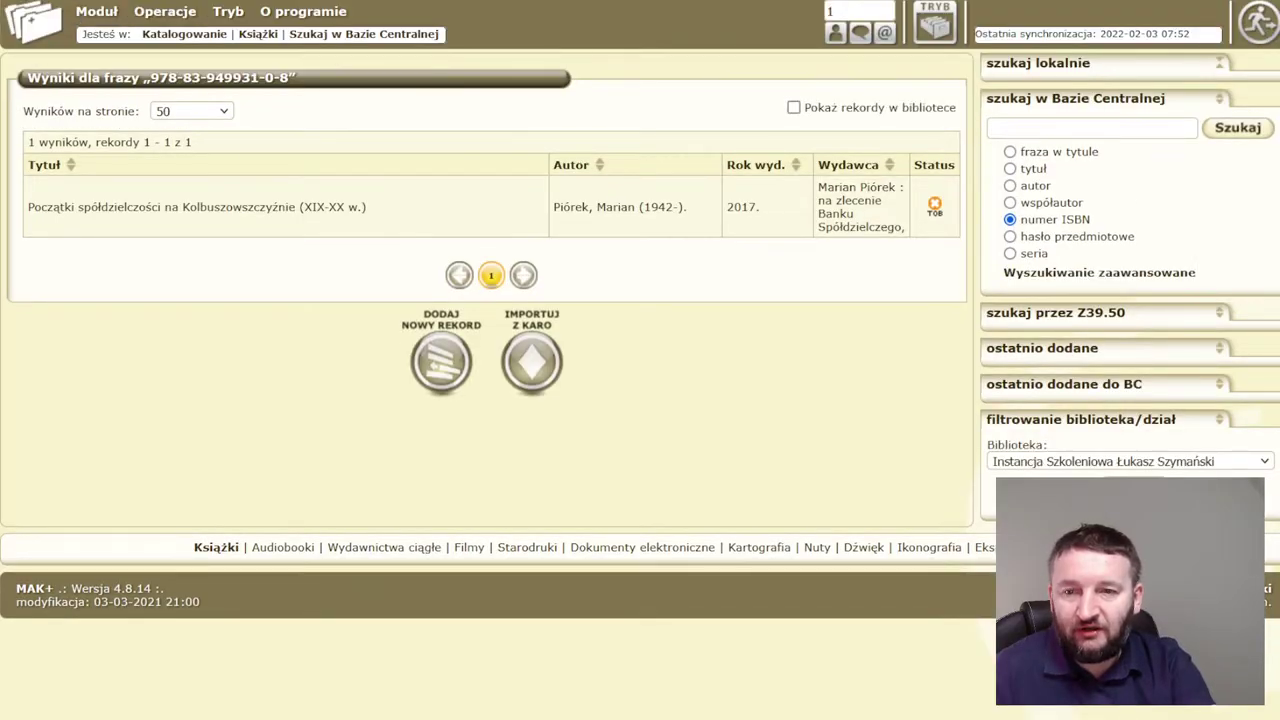
key("alt+Left")
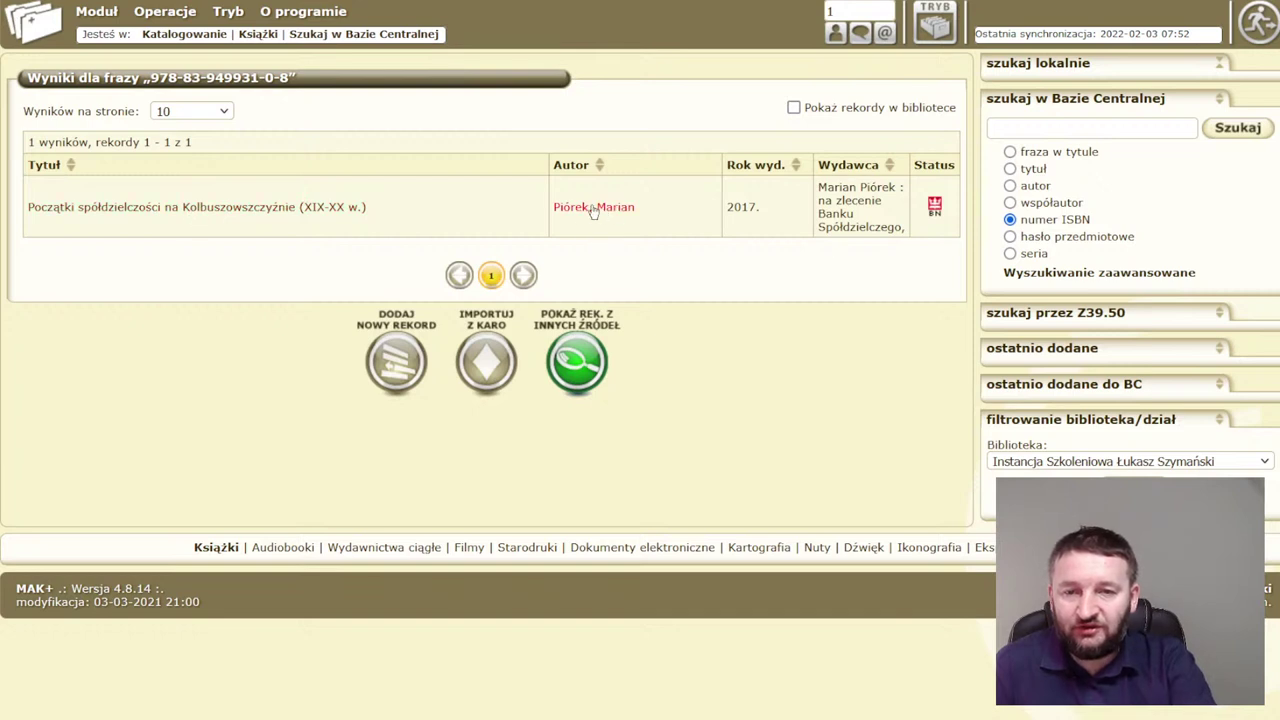
left_click(271, 210)
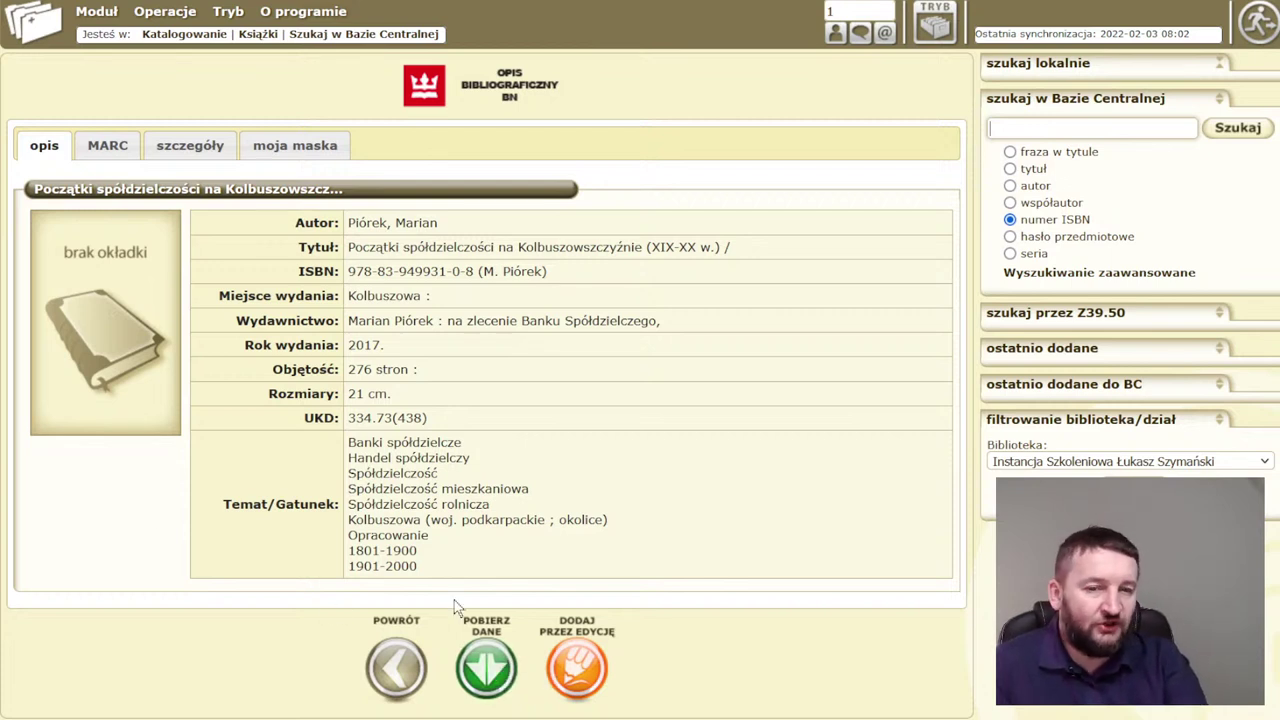
Download the BN bibliographic record's data into the local catalogue.
left_click(1103, 468)
left_click(1103, 468)
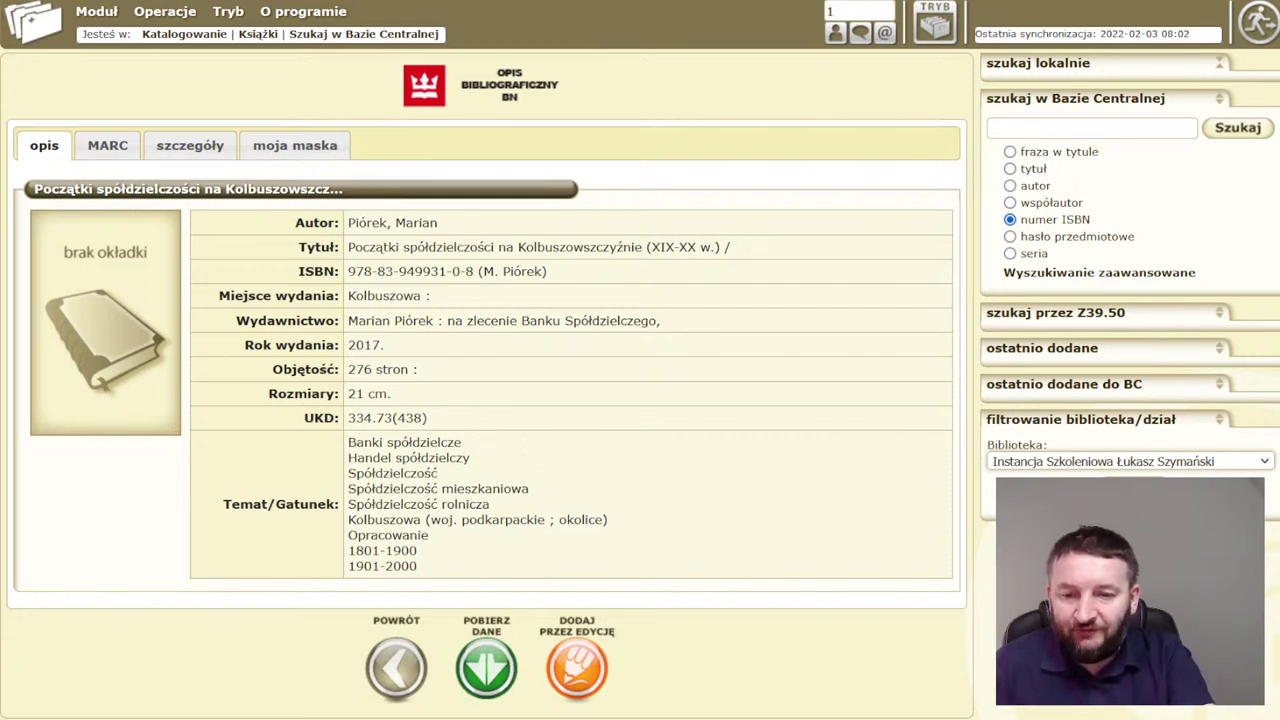
left_click(505, 675)
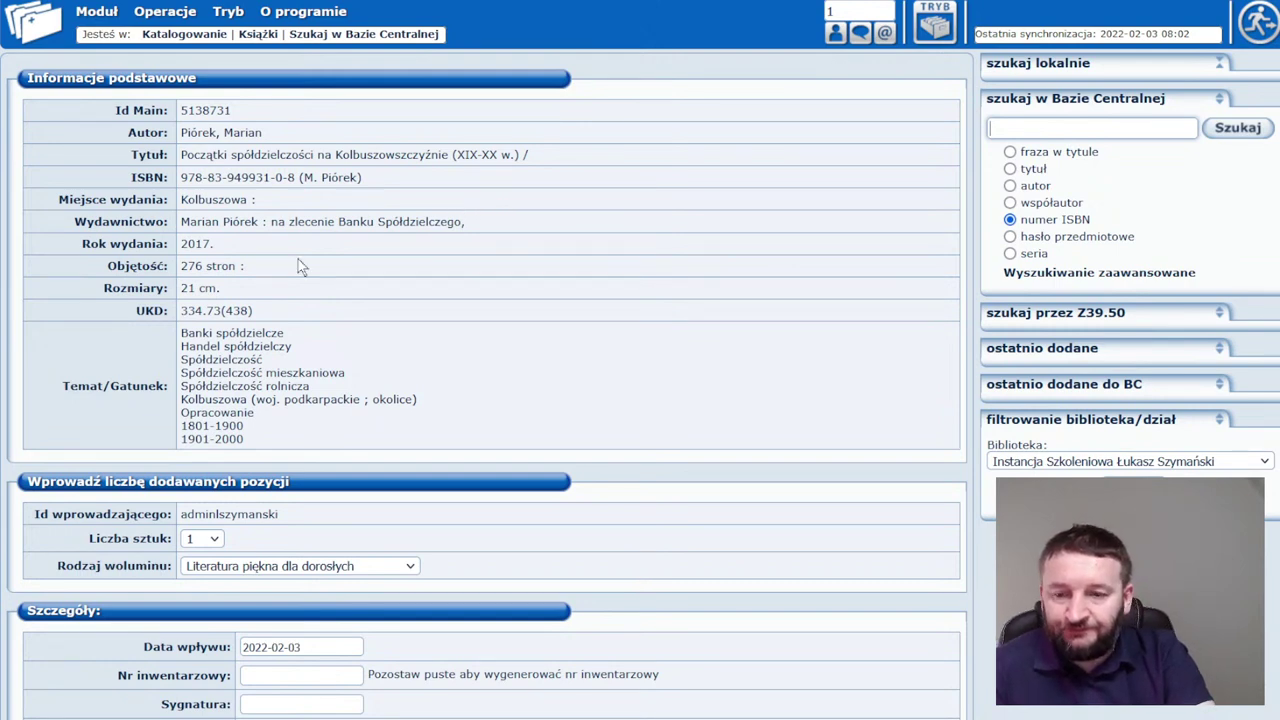
Set the number of copies to 3 and the volume type to "Literatura niebeletrystyczna".
scroll(245, 284, "down", 3)
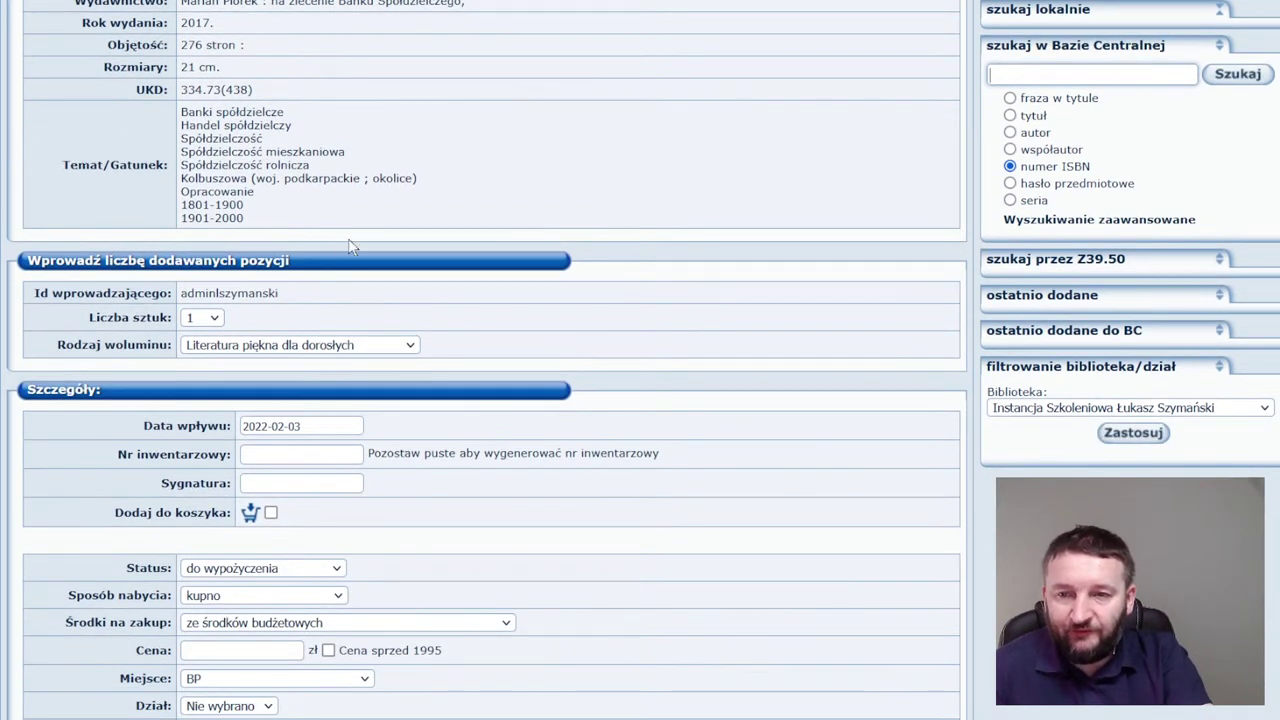
scroll(438, 238, "up", 3)
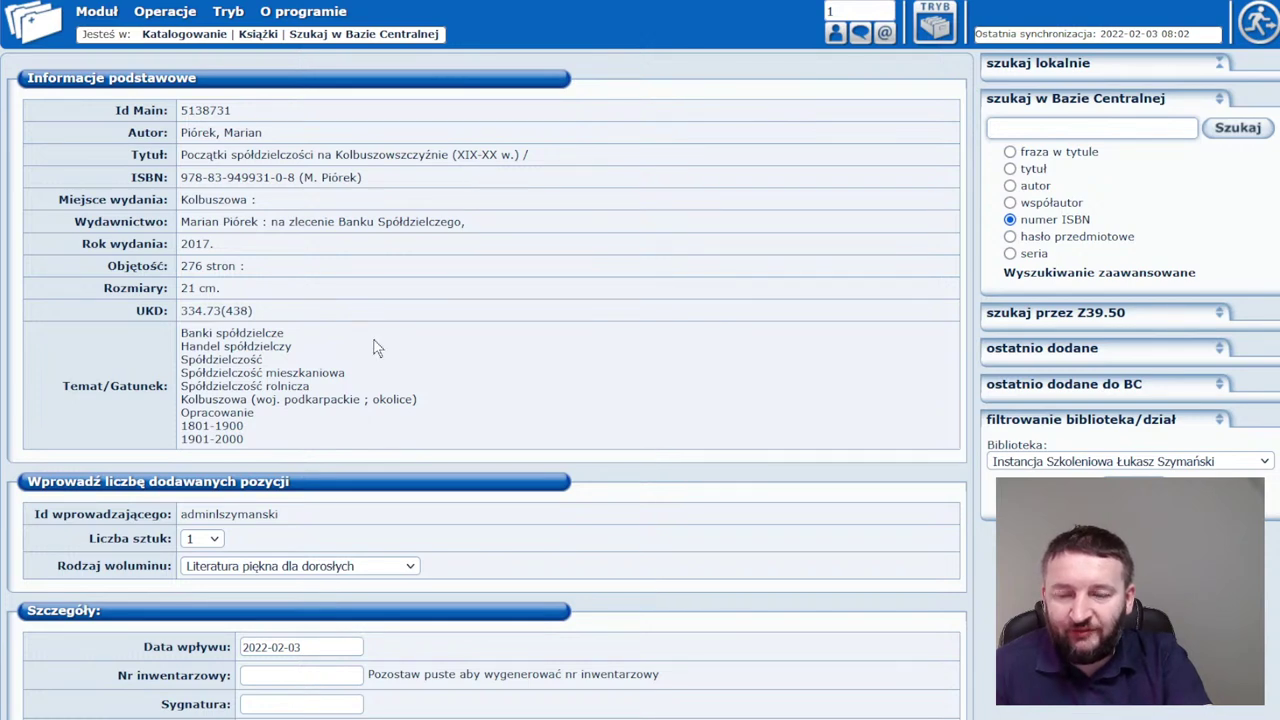
scroll(363, 345, "down", 2)
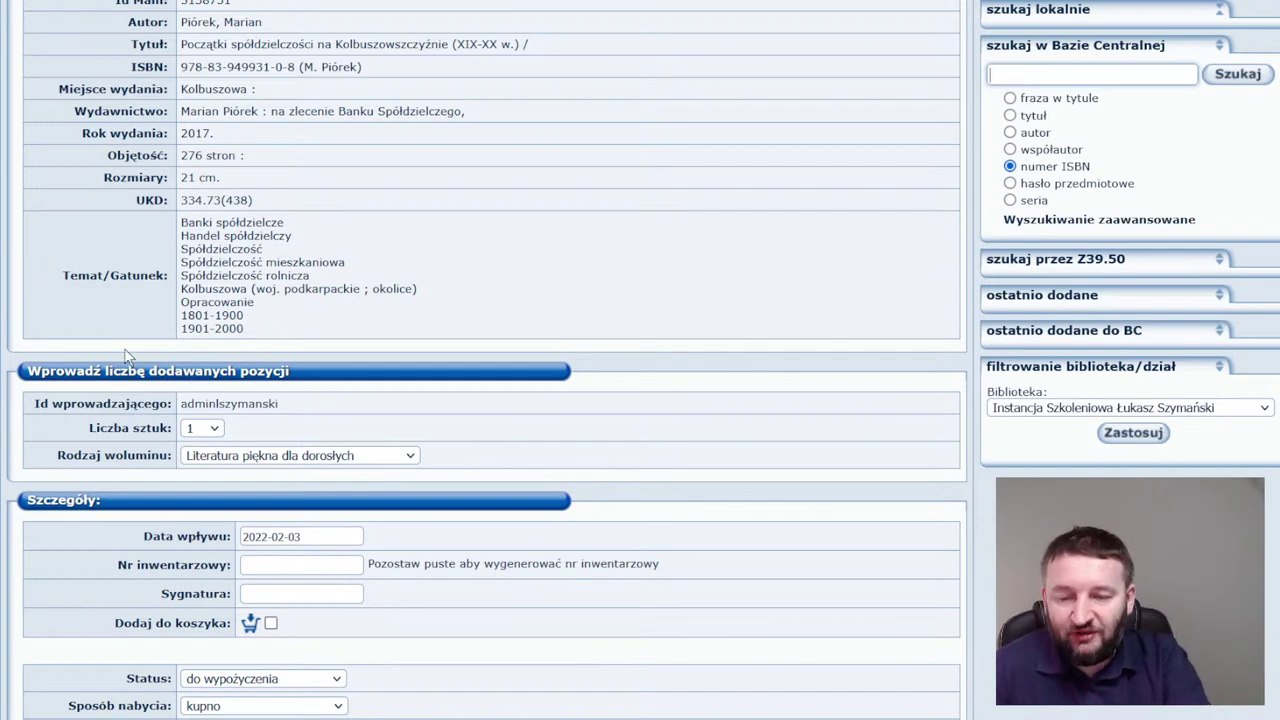
scroll(149, 341, "down", 1)
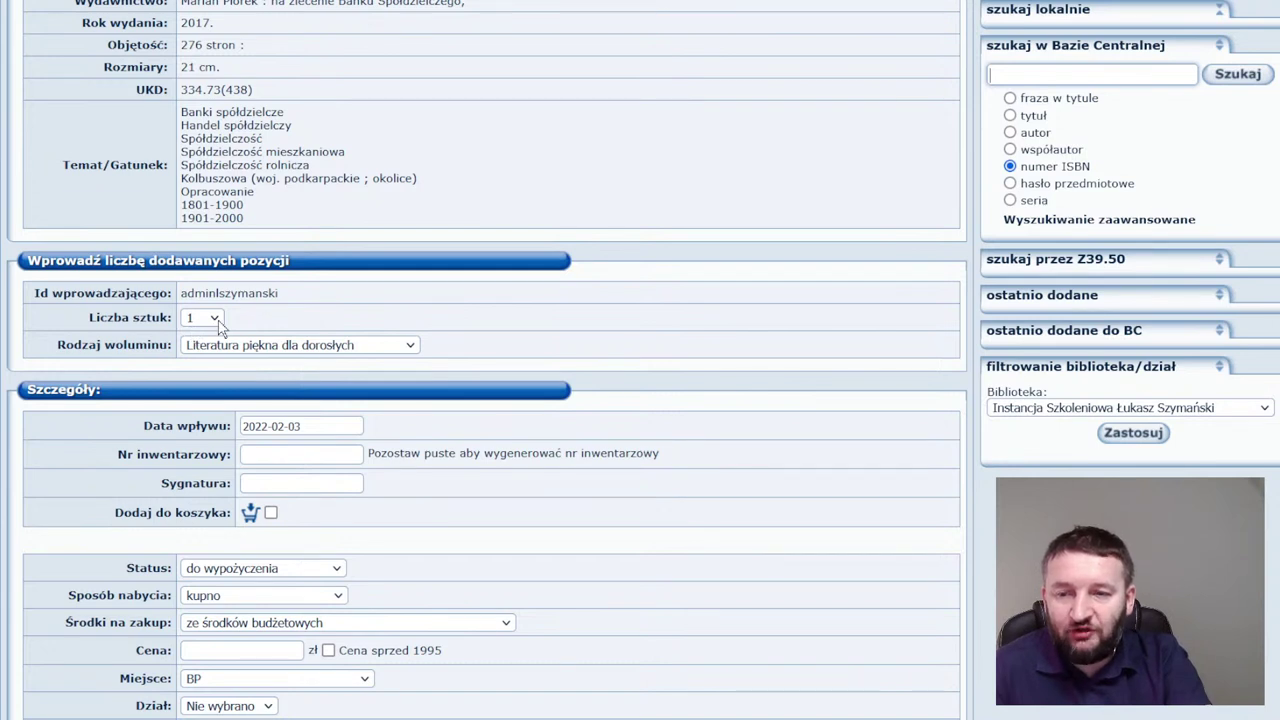
left_click(215, 319)
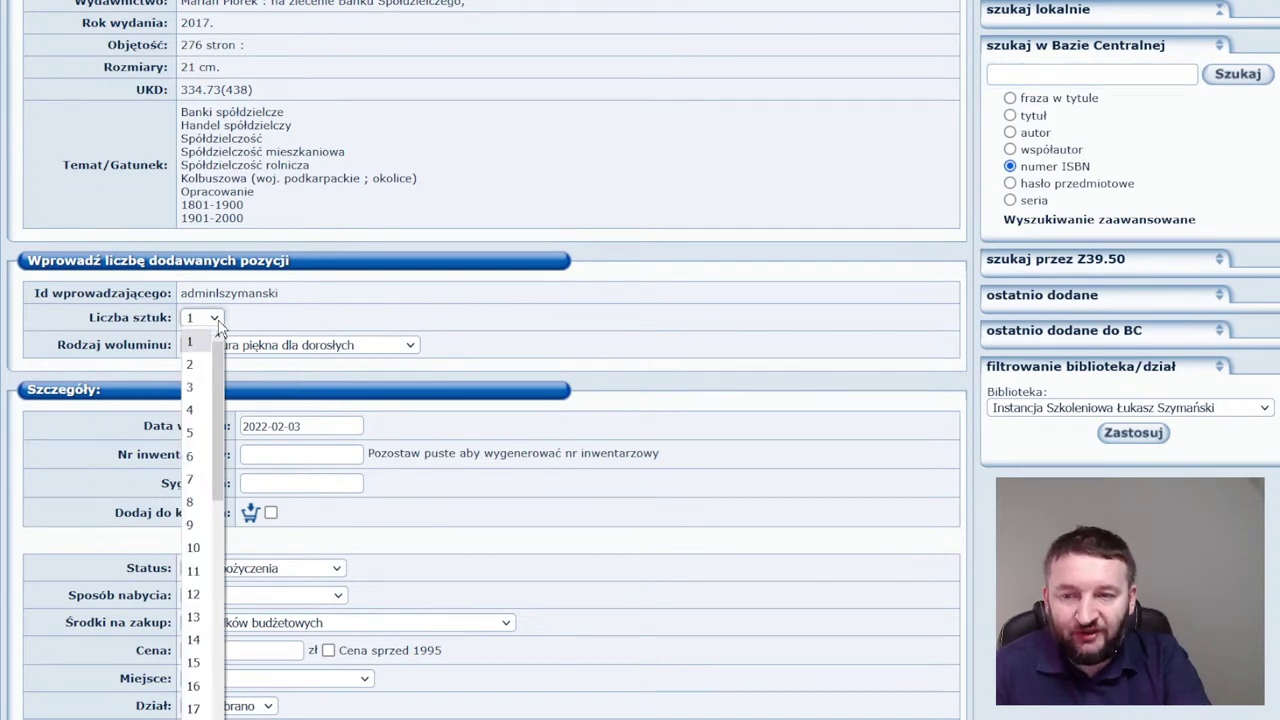
left_click(194, 395)
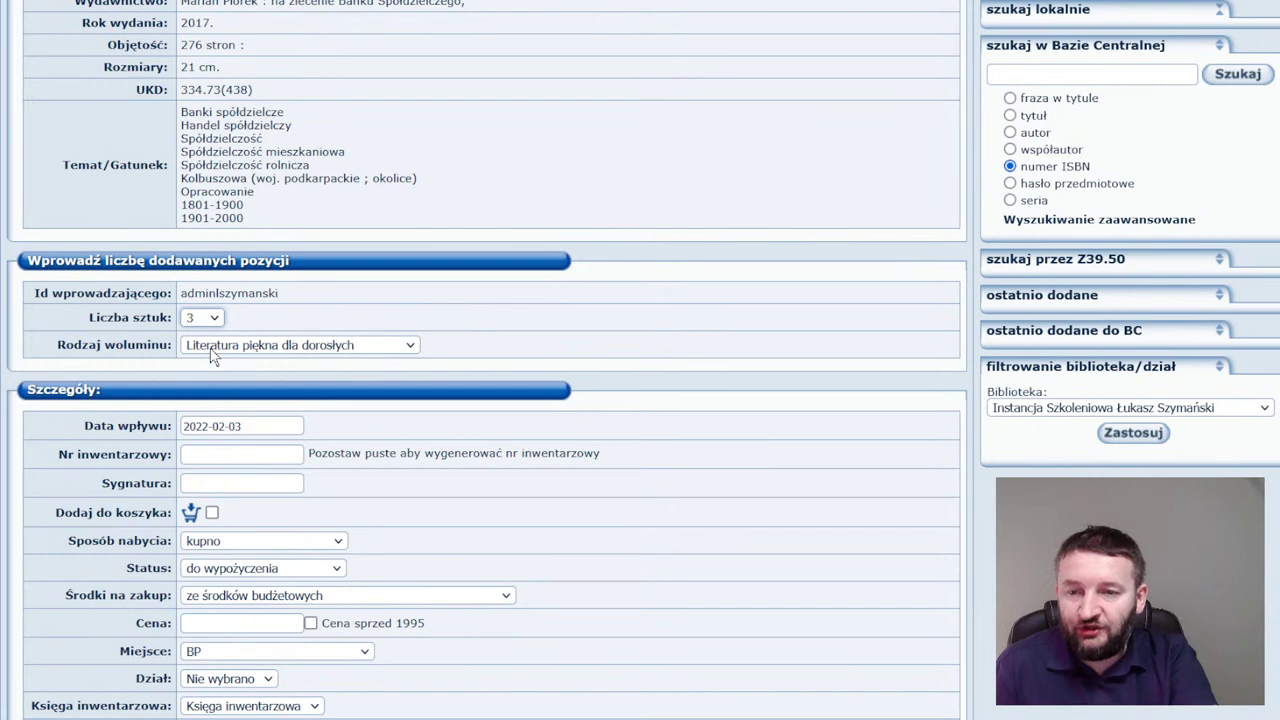
left_click(271, 350)
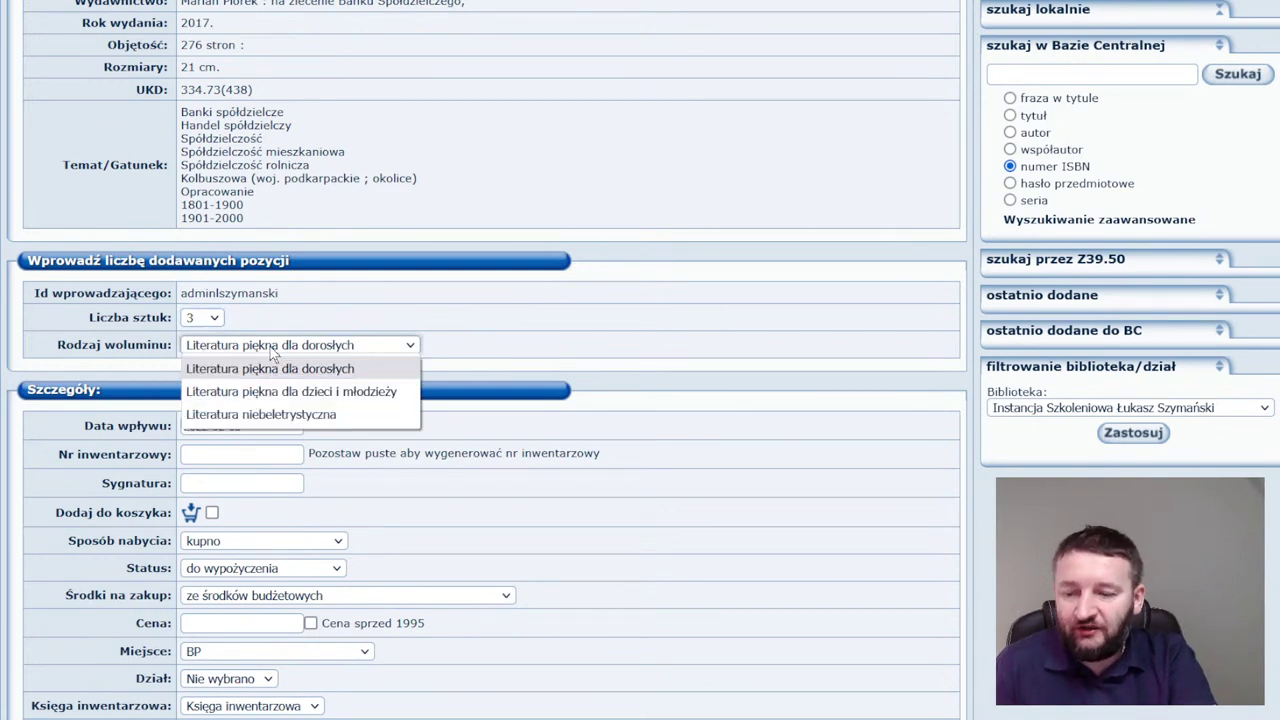
left_click(272, 414)
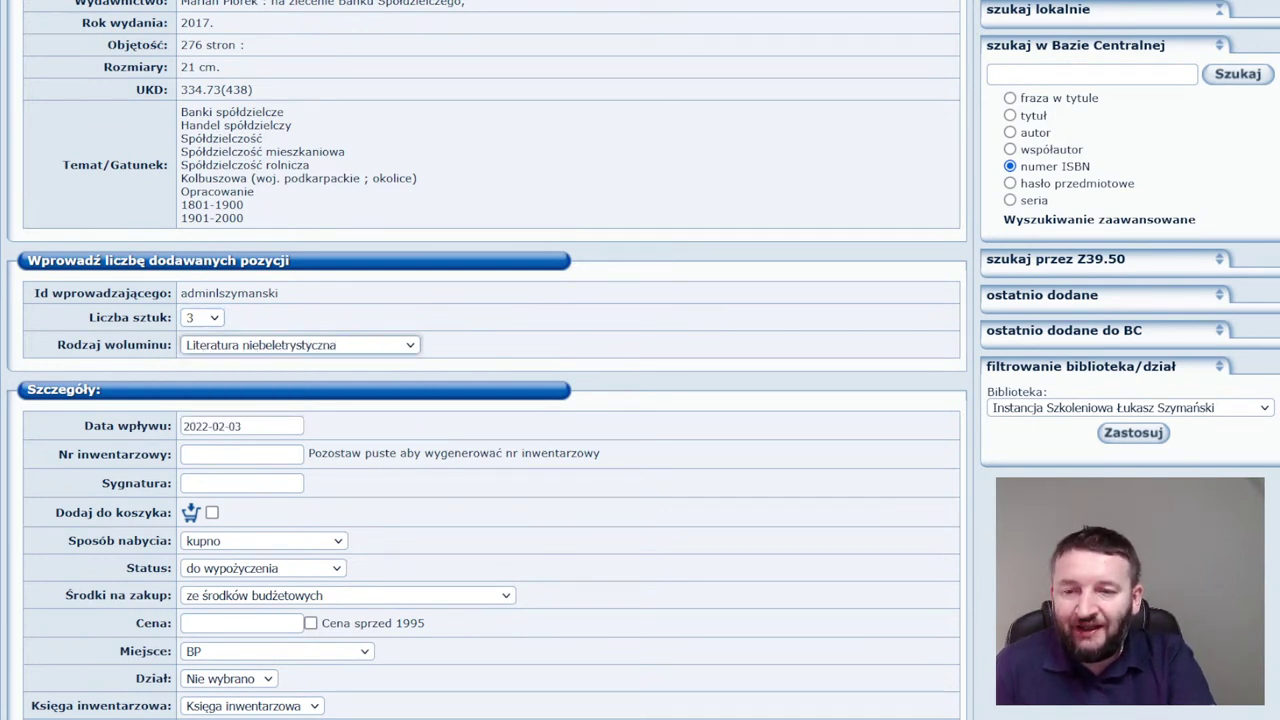
Set the first copy's date of receipt (Data wpływu) to 2017-02-12.
left_click(250, 426)
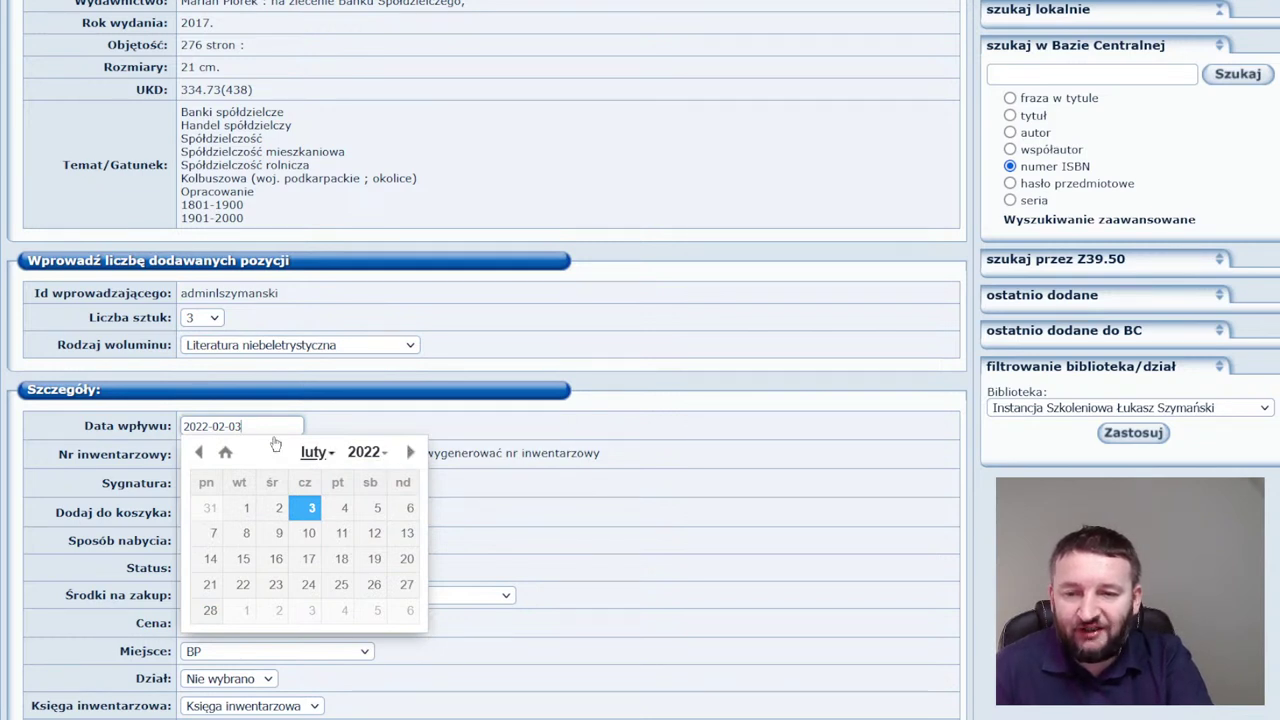
left_click(150, 428)
type("20")
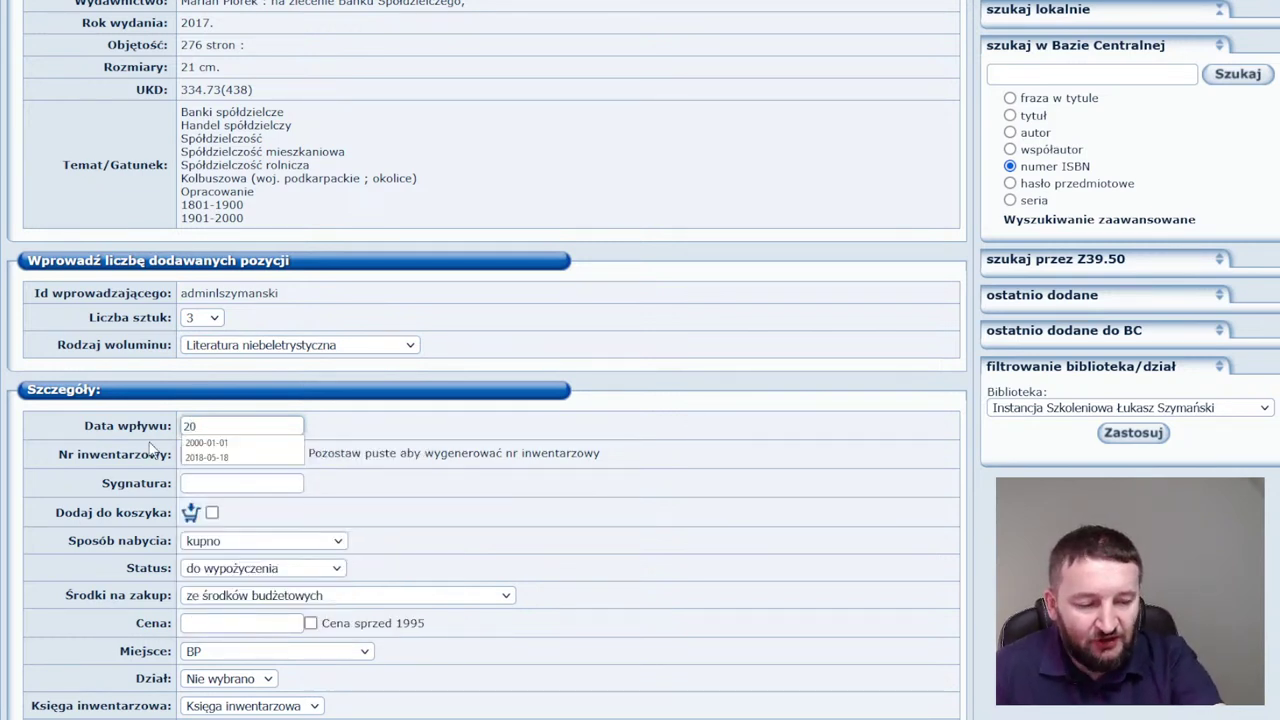
type("17-02-12")
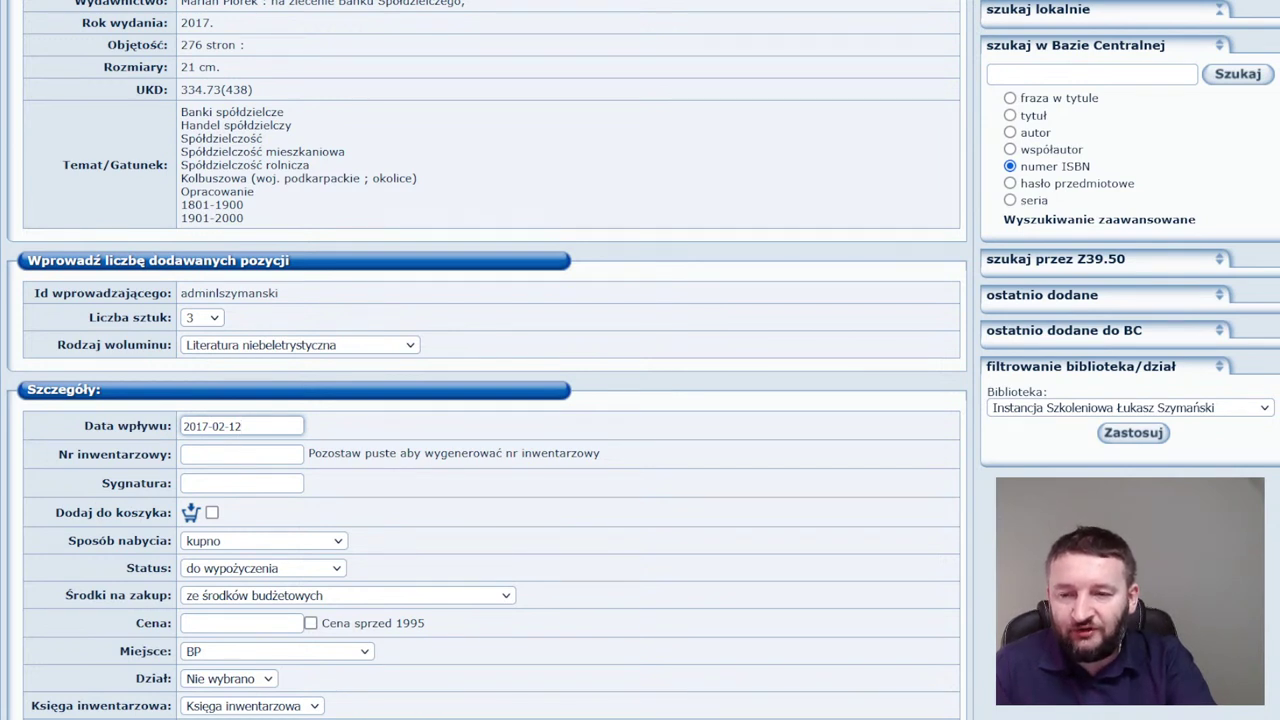
Enter inventory number 2321 and the call number (Sygnatura) "Regionalna" for the first copy.
left_click(241, 454)
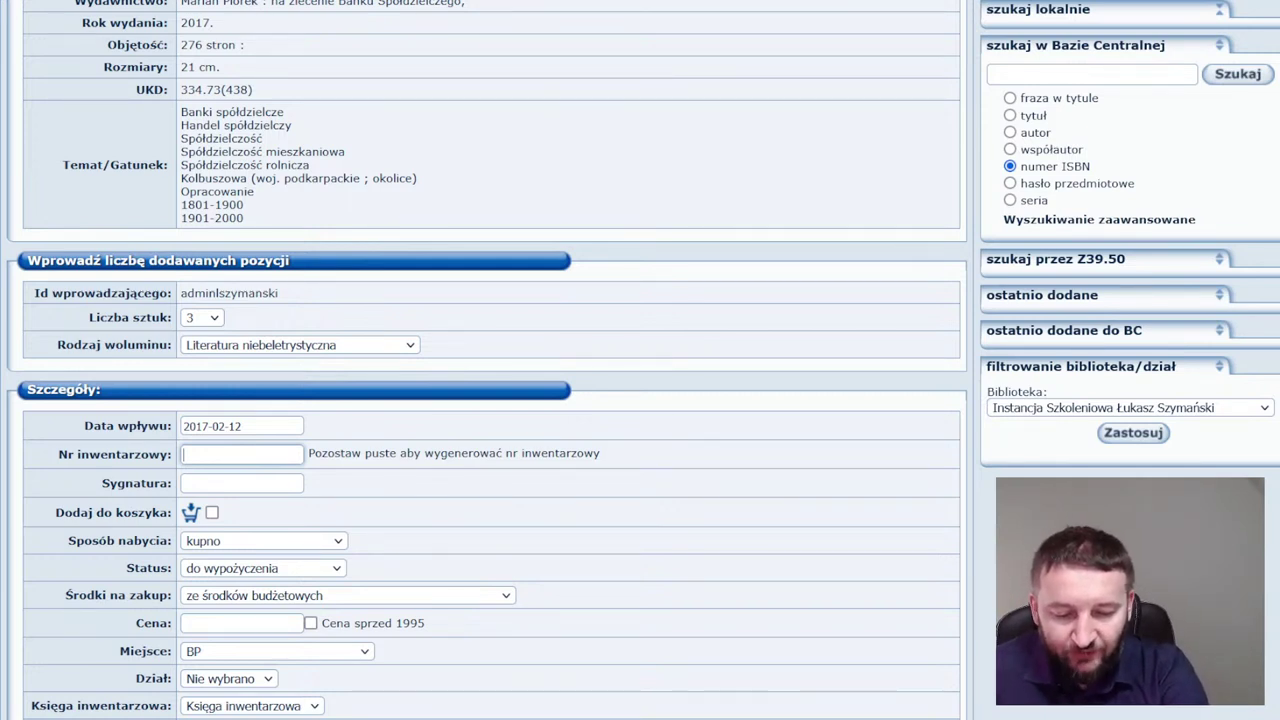
type("2321")
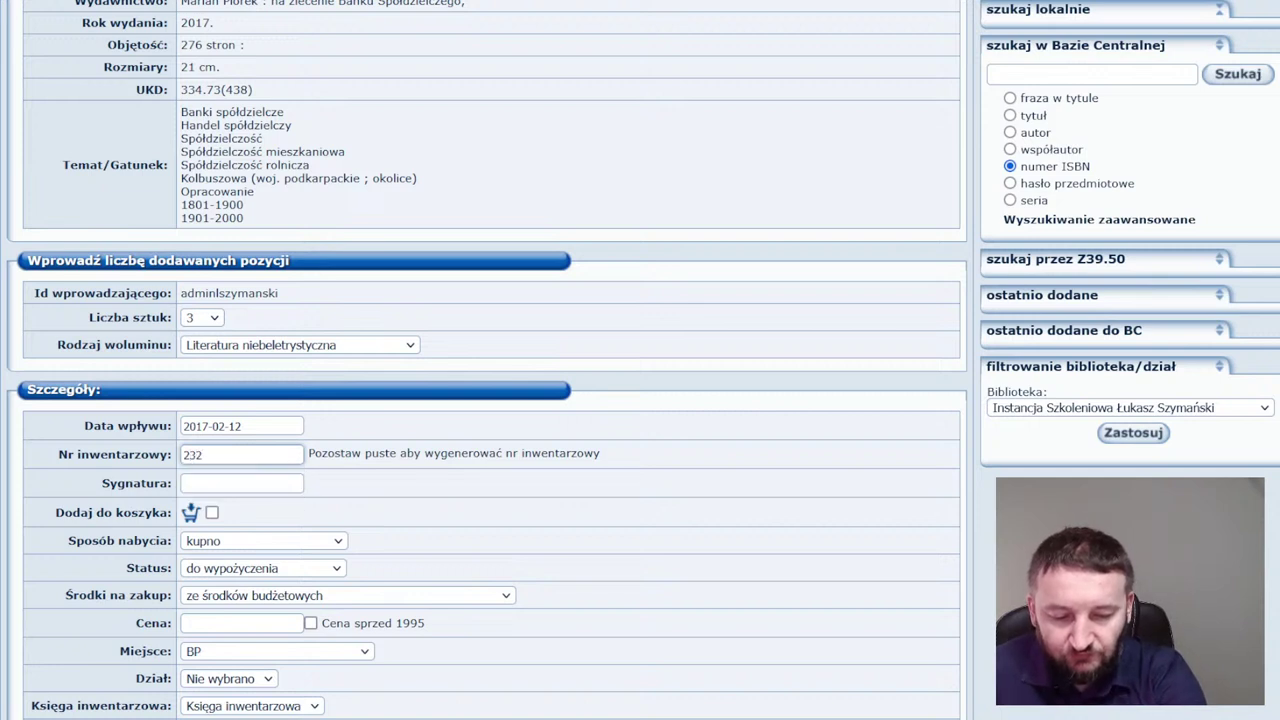
left_click(241, 483)
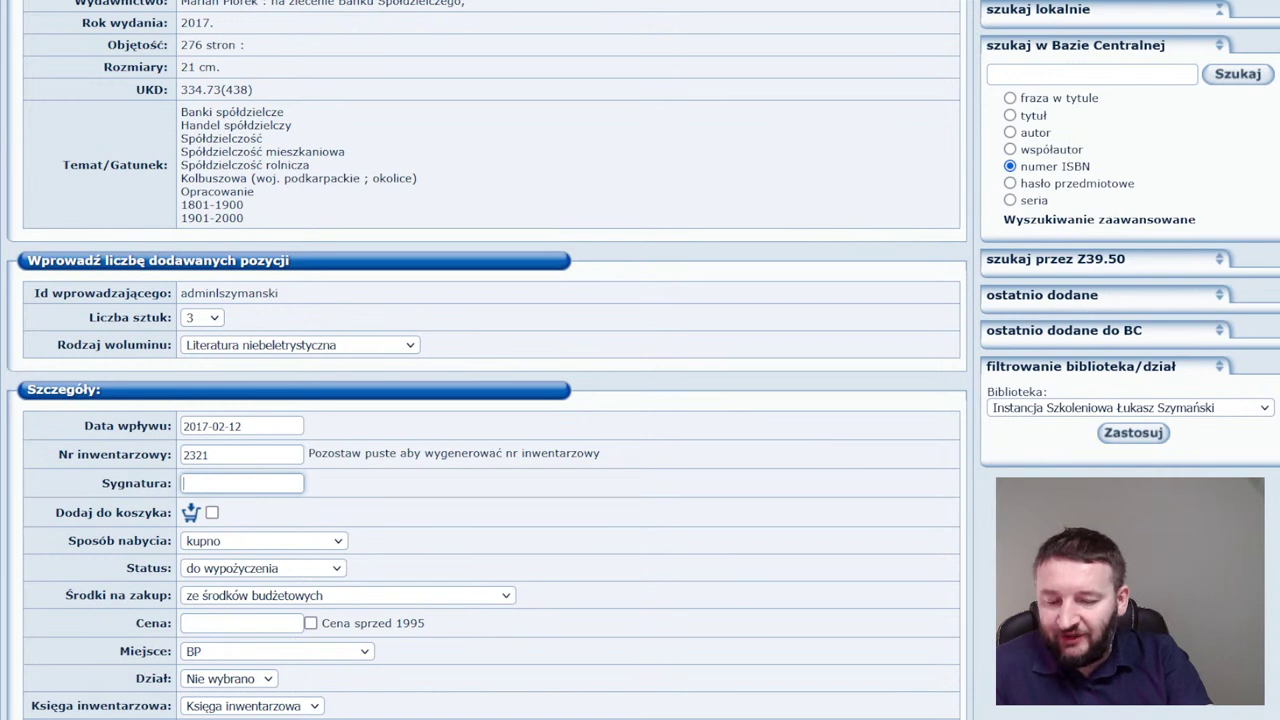
type("Regi")
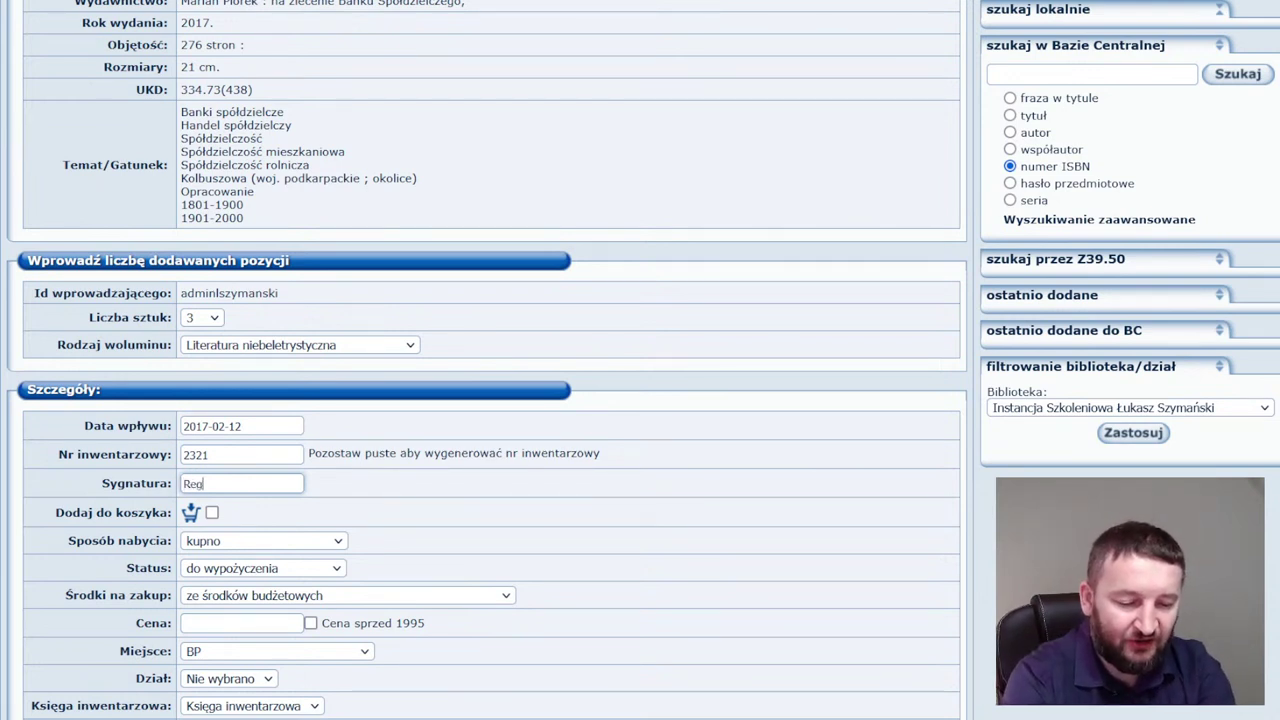
type("on")
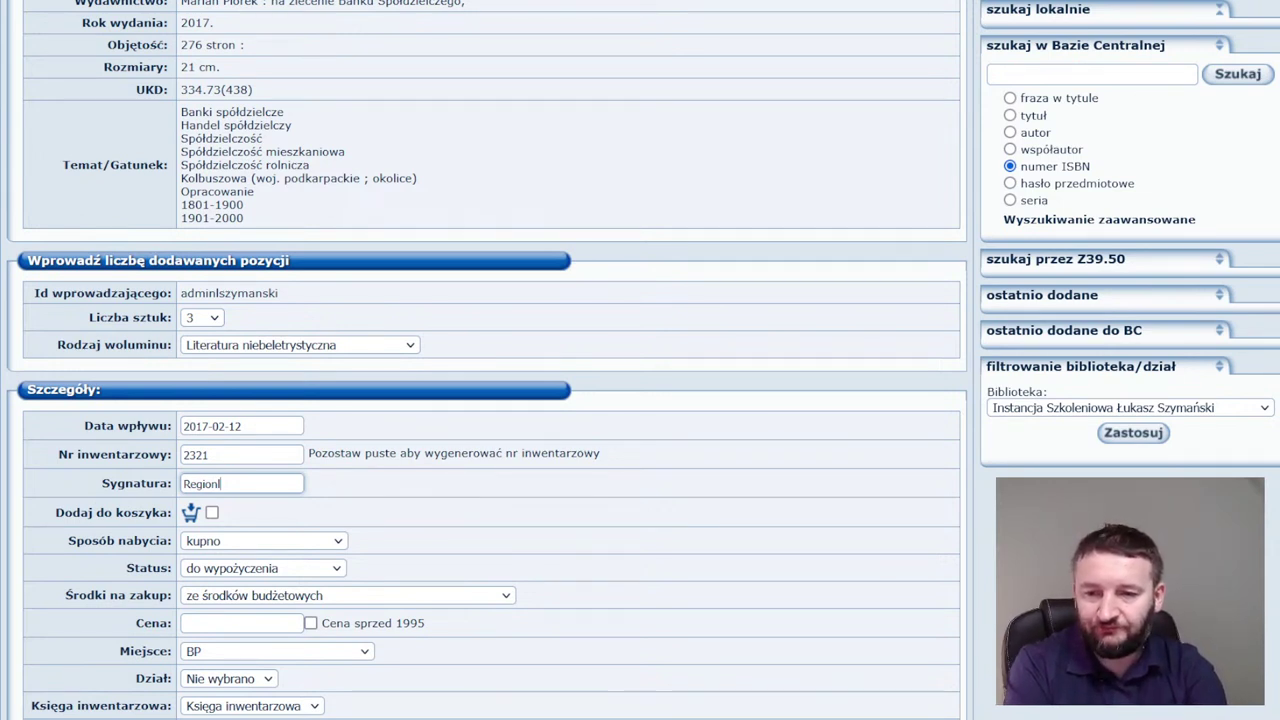
type("alna")
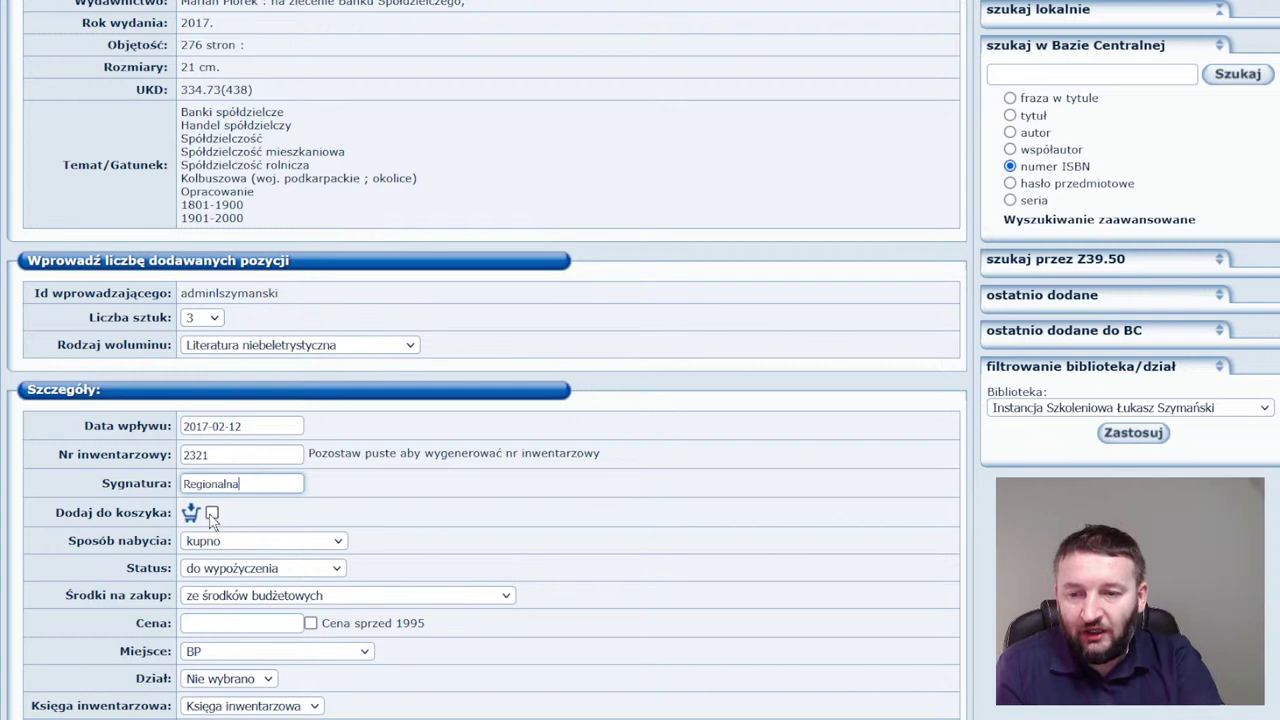
Mark the first copy for adding to the basket and set its acquisition method to "dar".
left_click(212, 513)
scroll(443, 483, "down", 1)
scroll(443, 483, "down", 1)
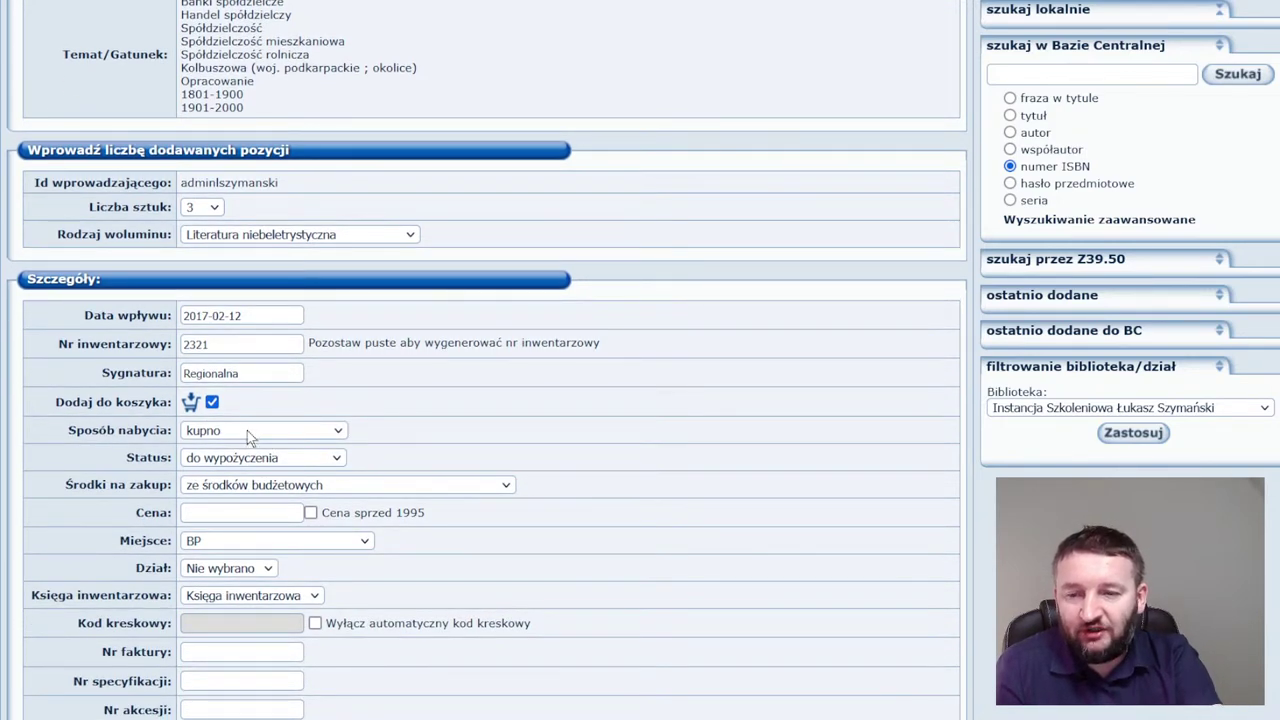
left_click(249, 434)
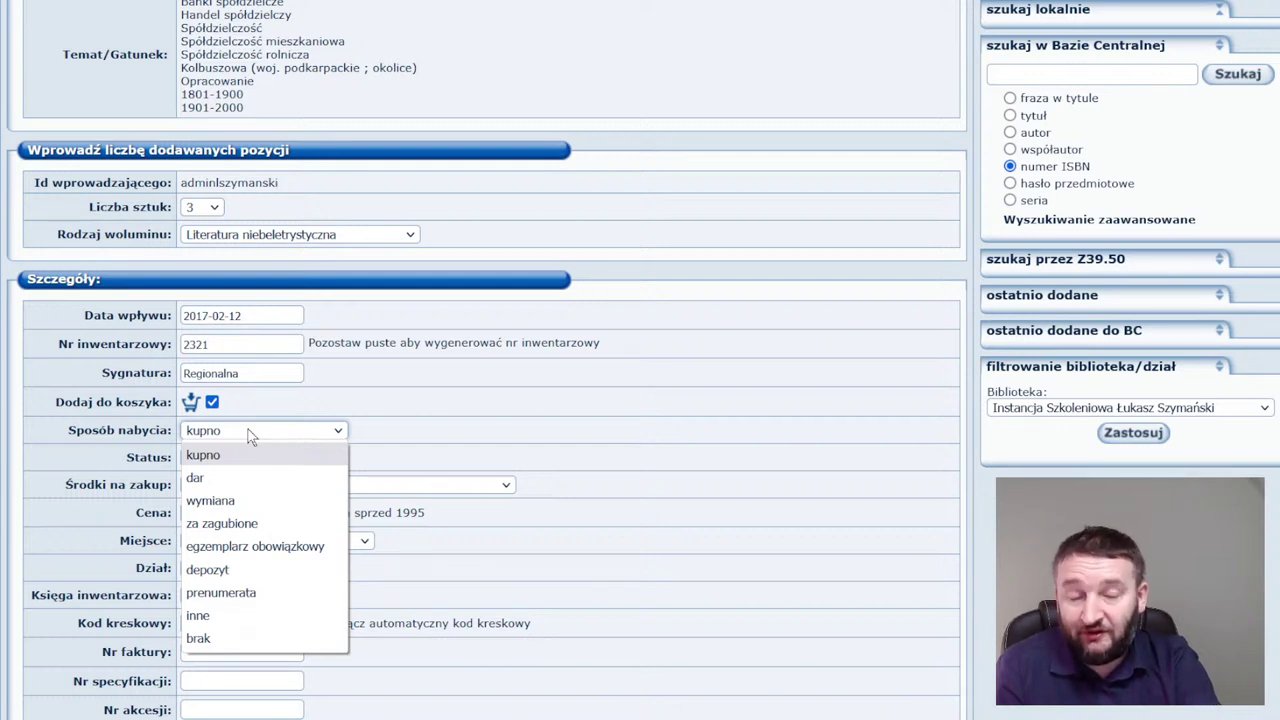
left_click(229, 479)
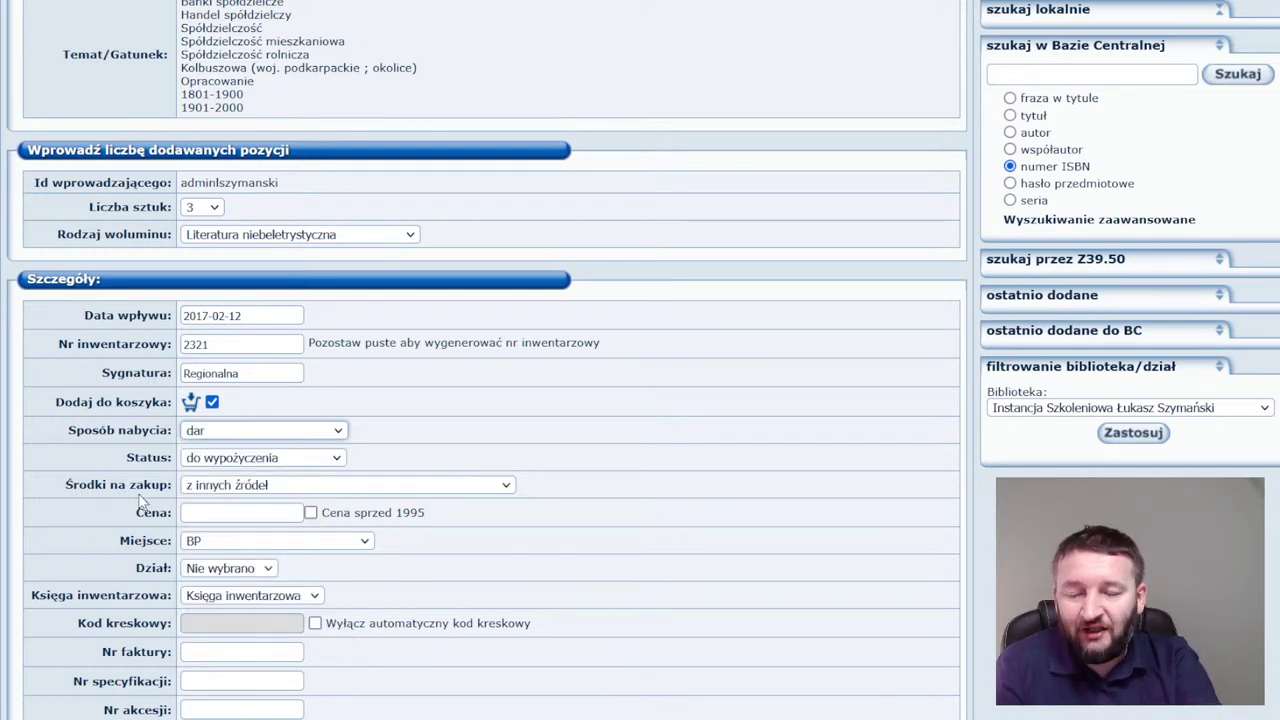
left_click(265, 491)
left_click(266, 491)
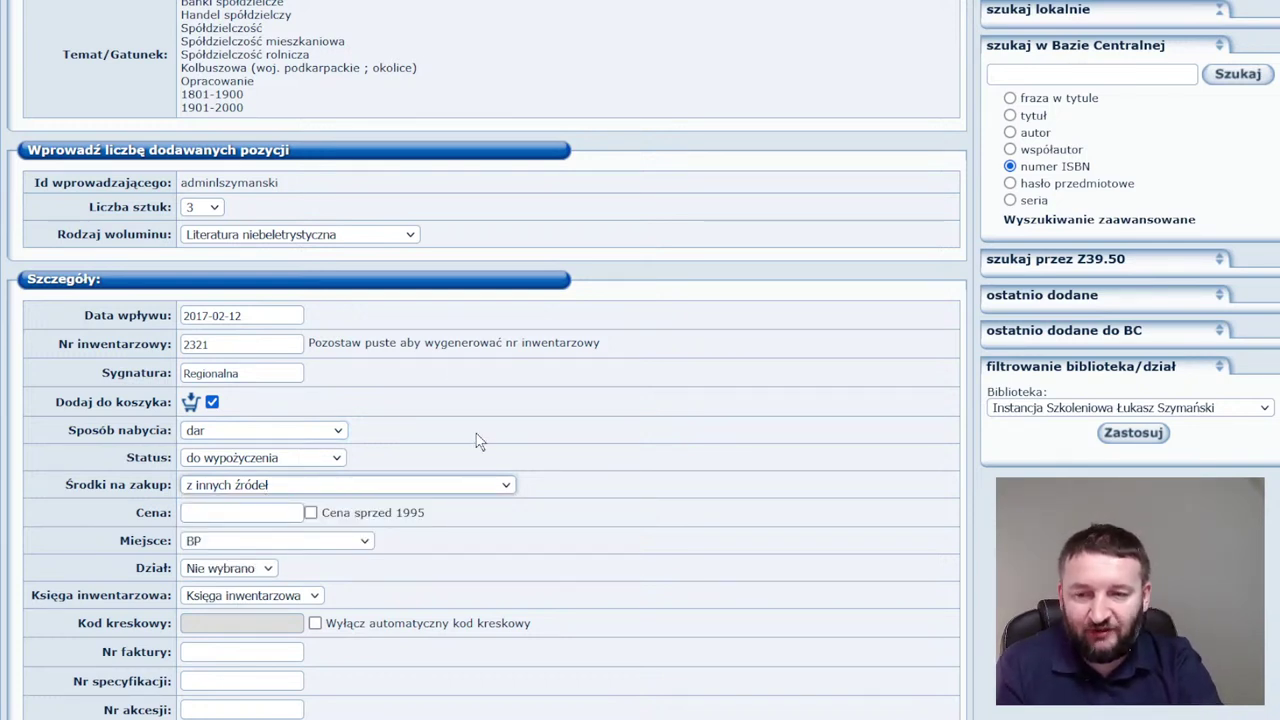
Set the first copy's status to "do czytelni".
left_click(233, 465)
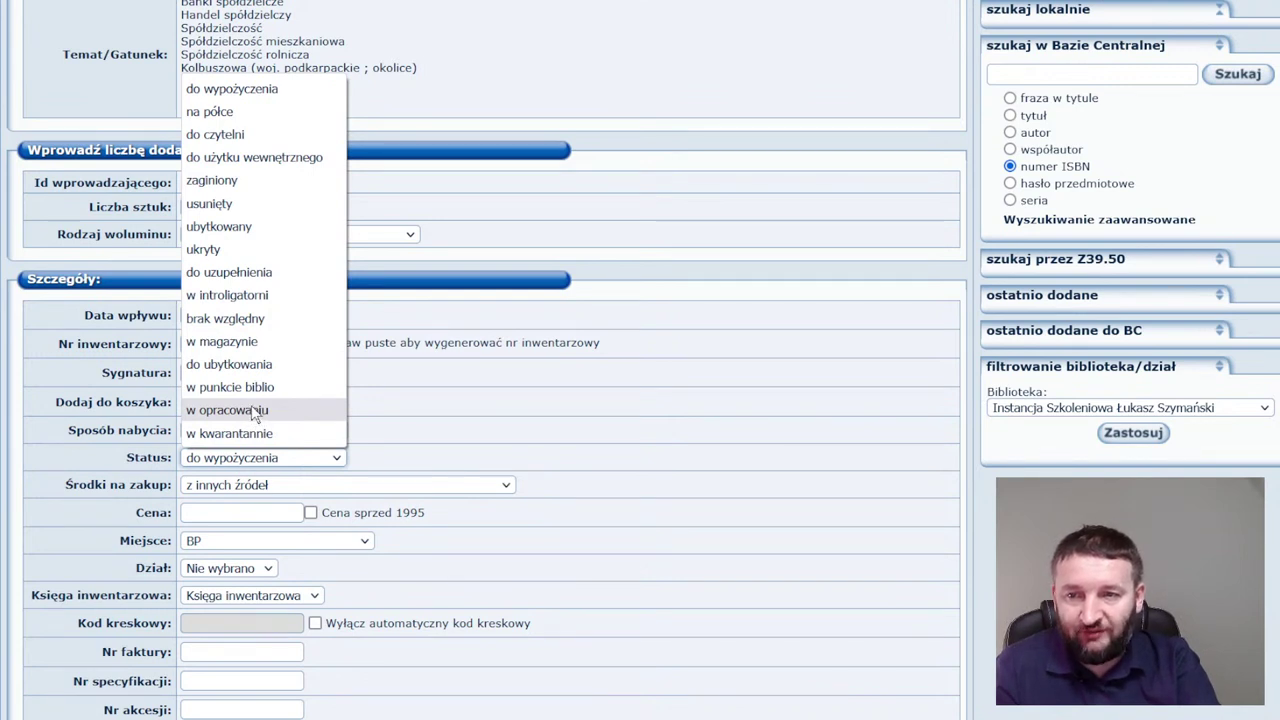
left_click(238, 136)
scroll(462, 410, "down", 2)
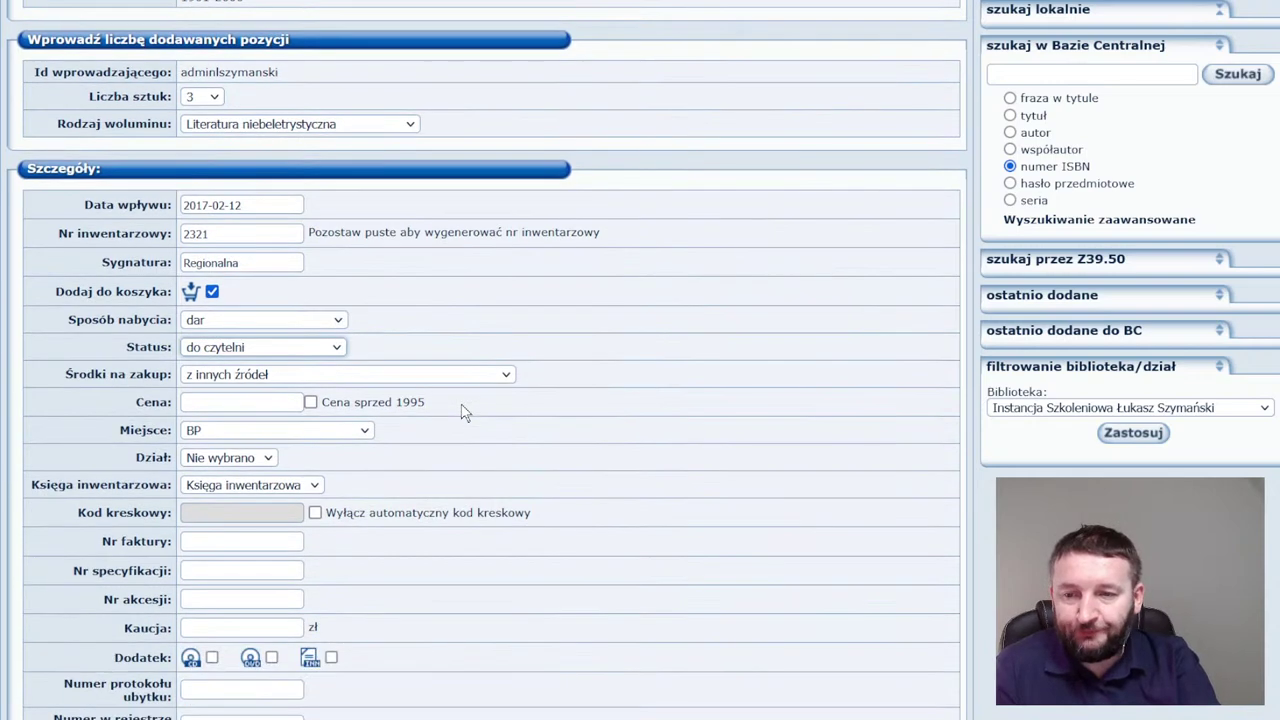
Check the available purchase funding sources and set the first copy's price to 10.00.
left_click(303, 378)
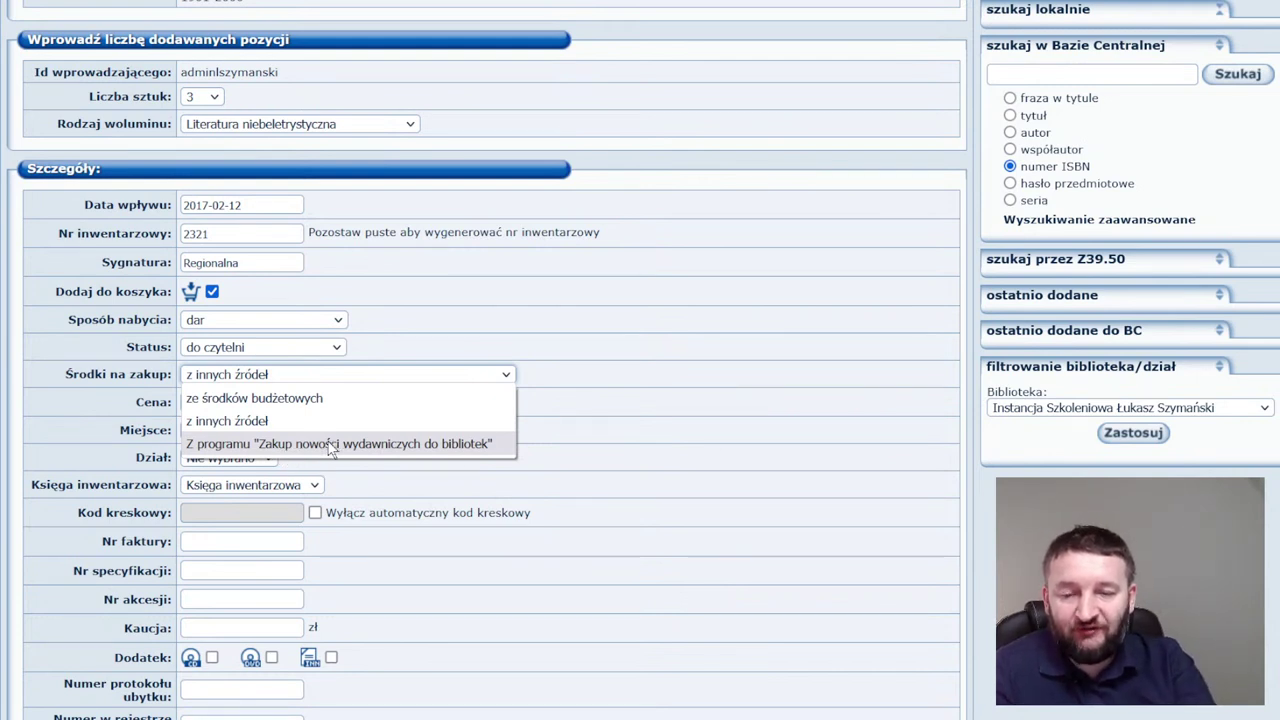
left_click(600, 436)
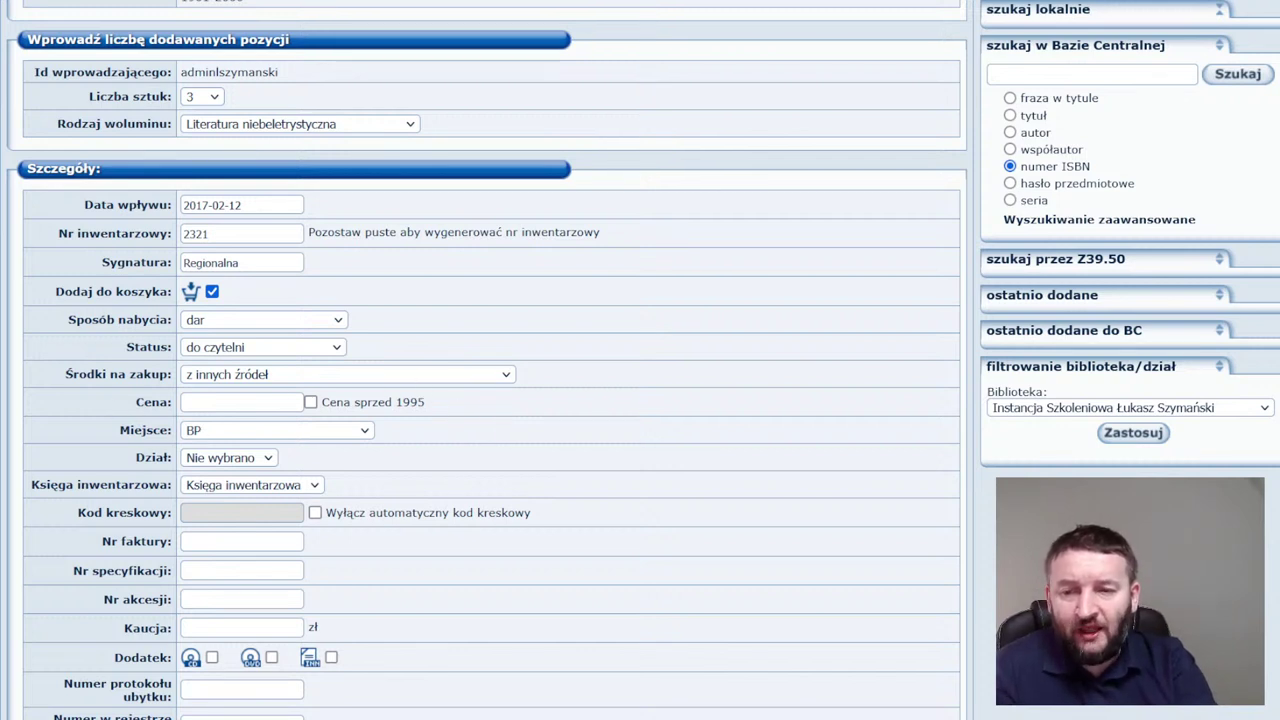
left_click(214, 400)
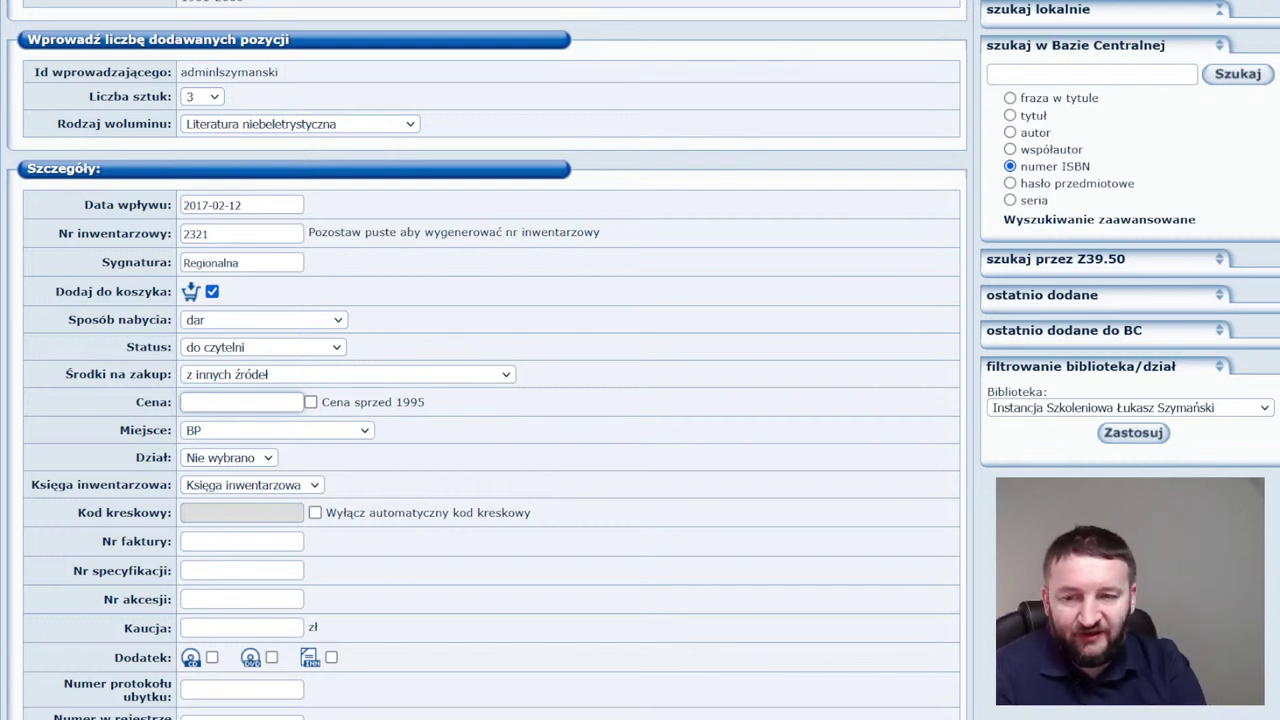
type("1")
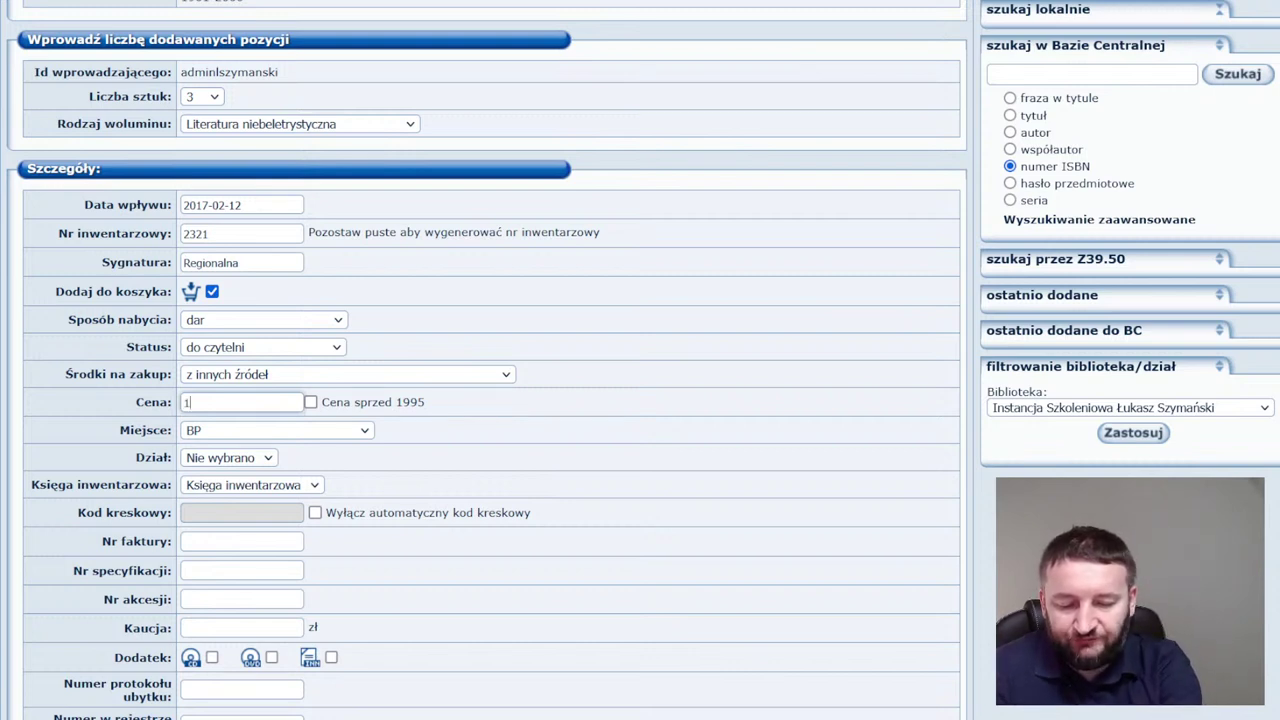
type("0.")
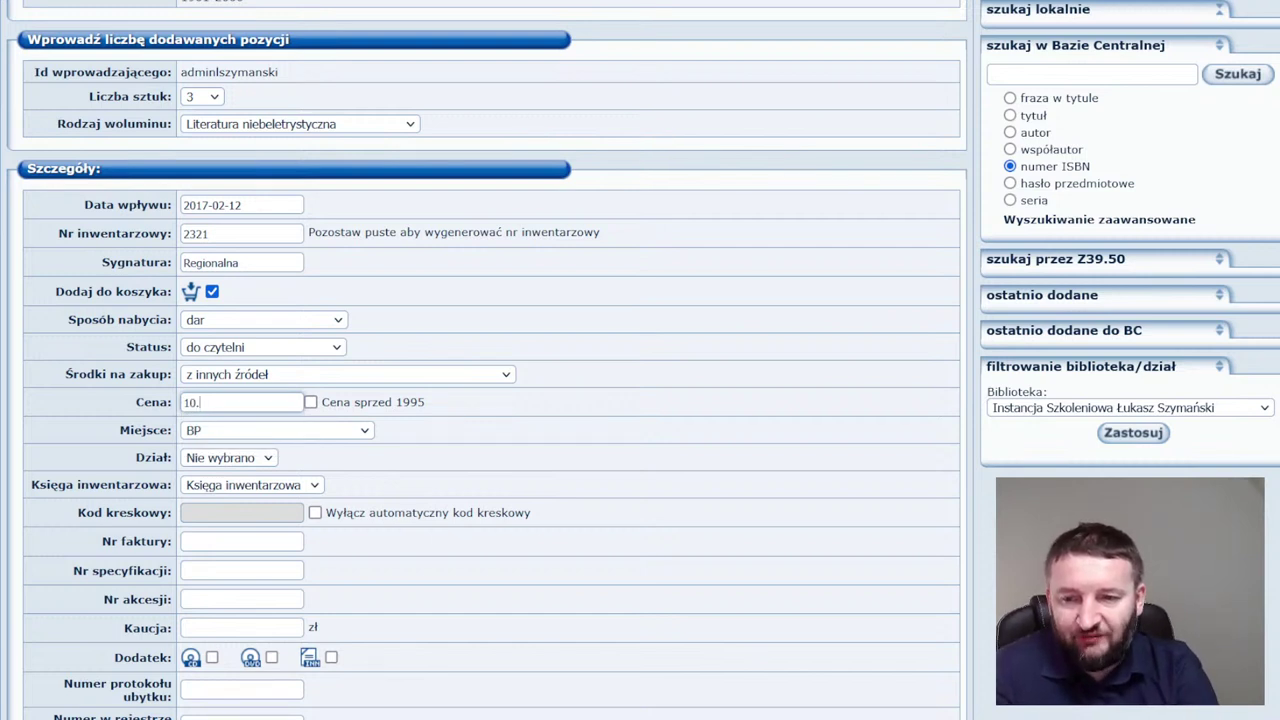
type("00")
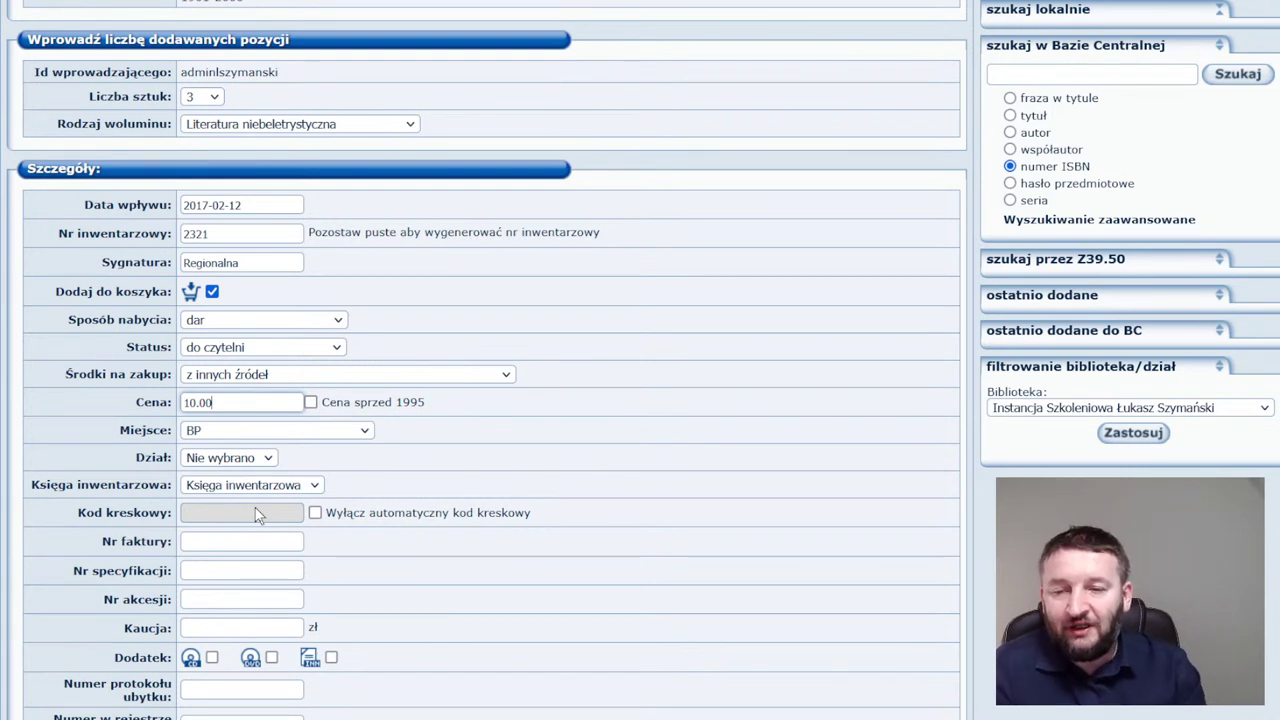
left_click(315, 512)
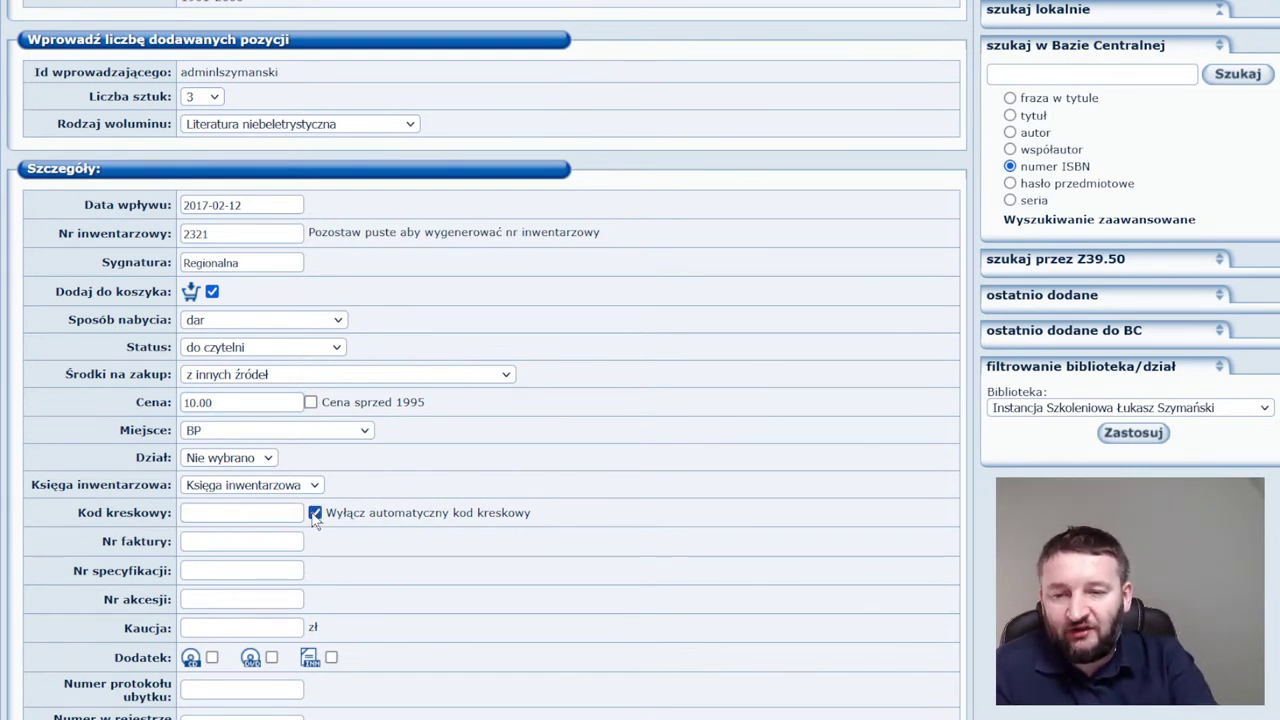
left_click(240, 512)
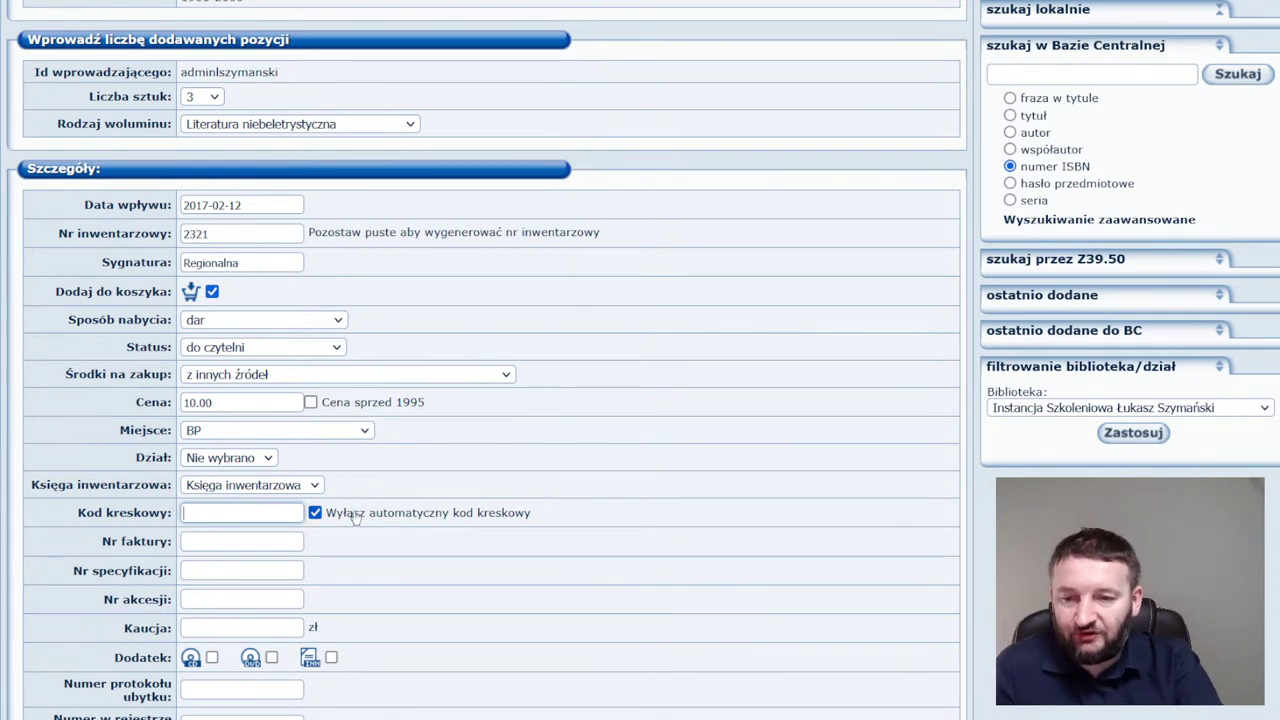
left_click(315, 512)
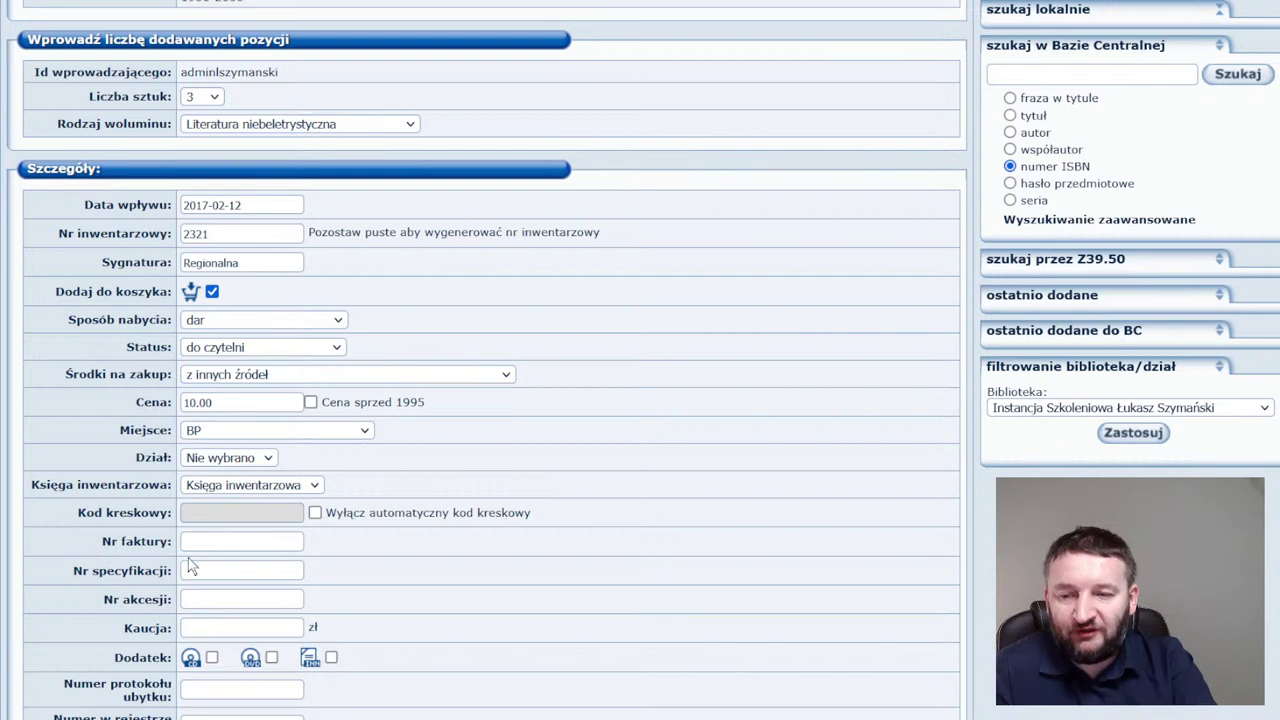
Enter 1/2017 as the first copy's accession number (Nr akcesji).
left_click(241, 599)
type("1/")
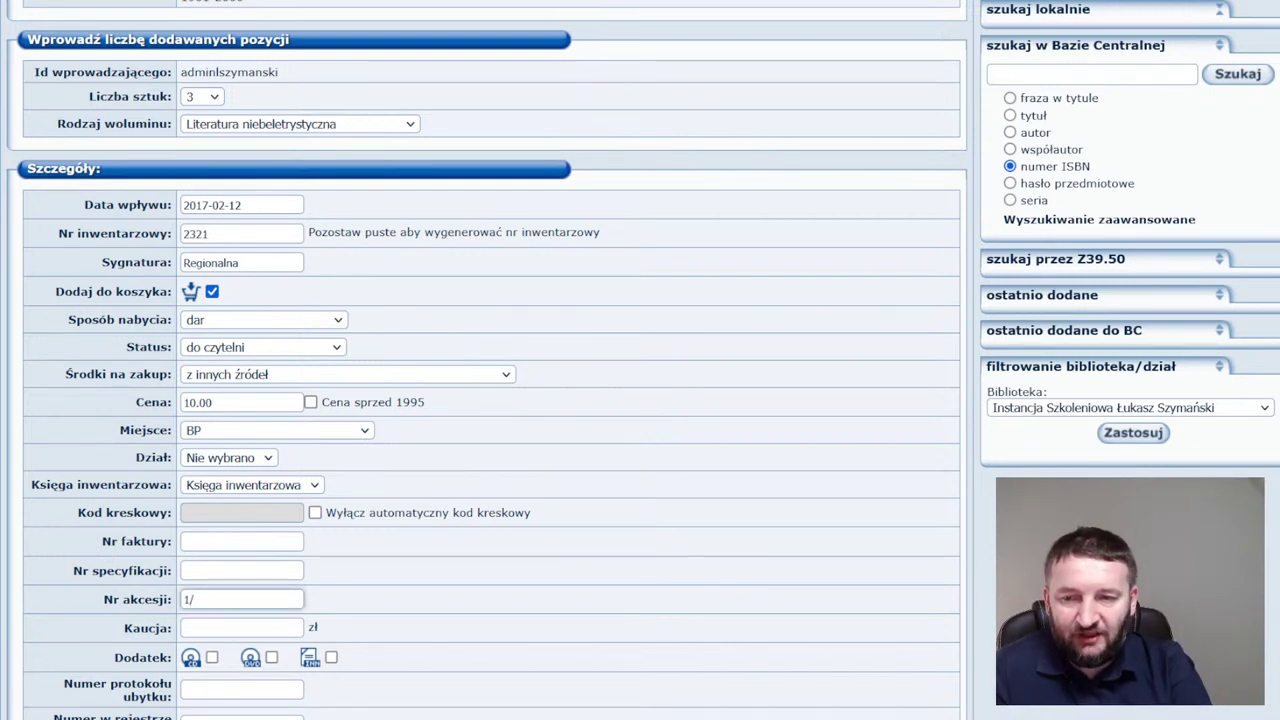
type("201")
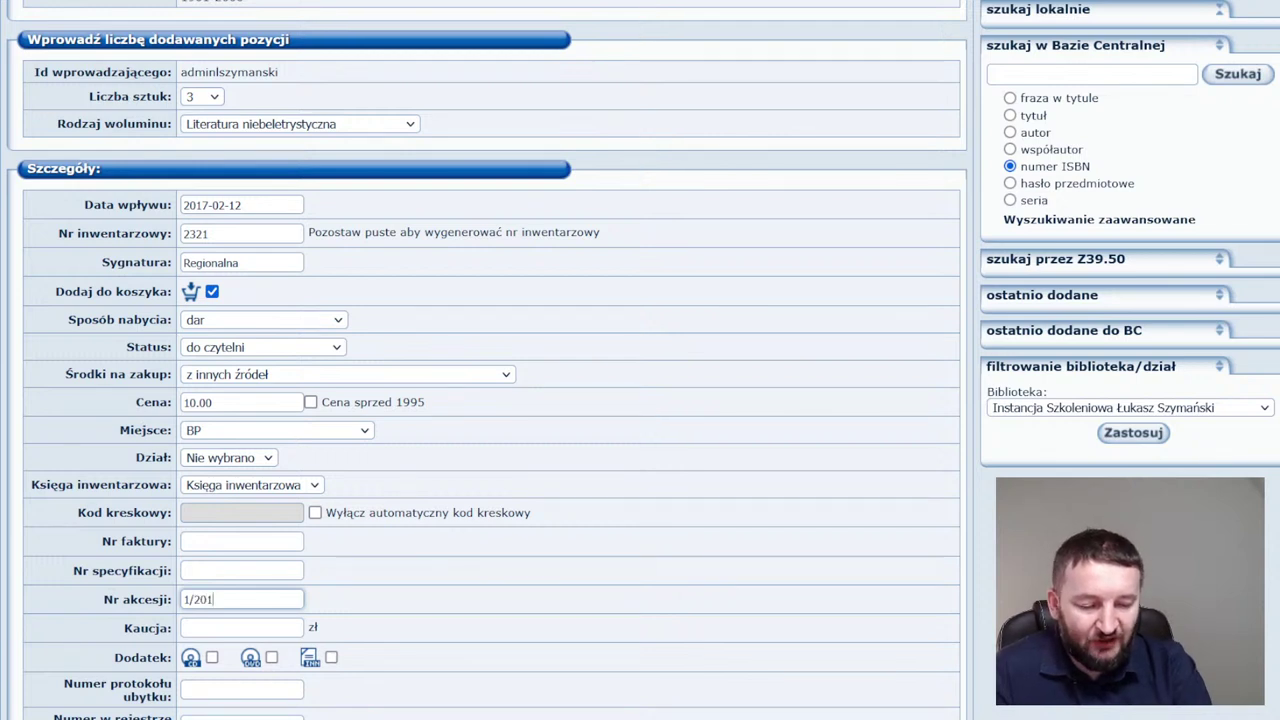
type("7")
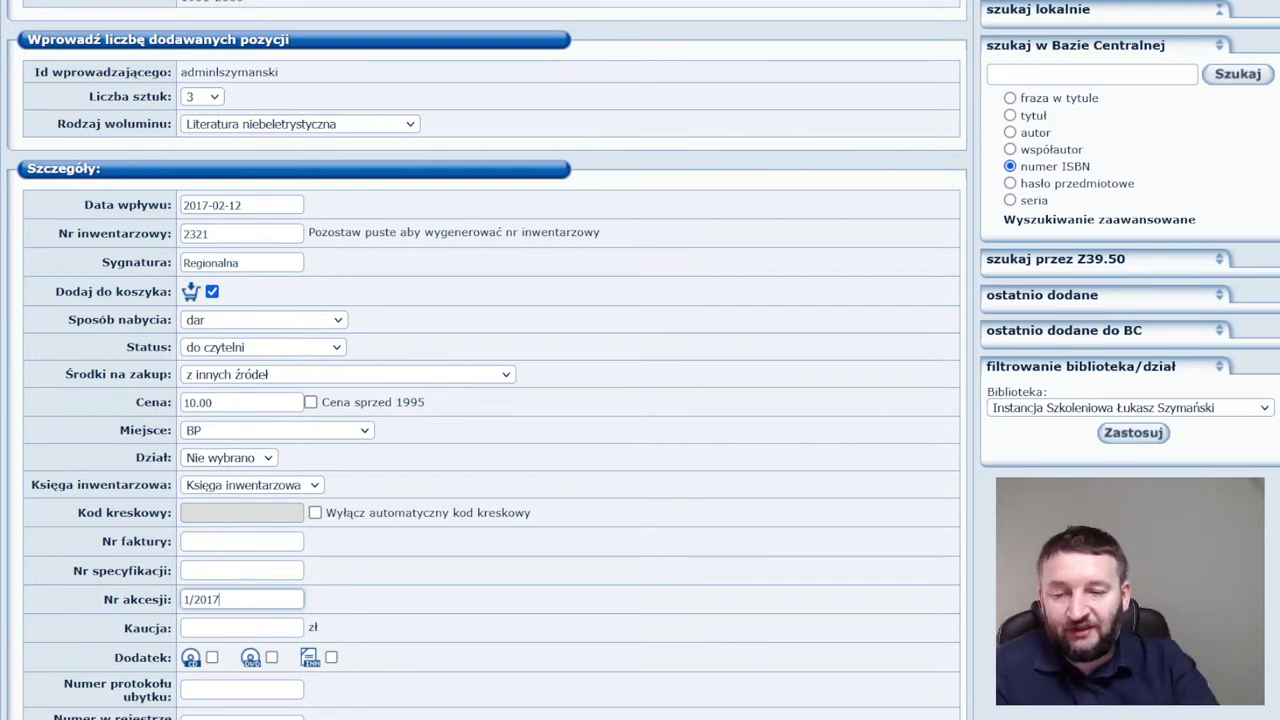
Mark the first copy as having a supplement of another type and describe it as "Mapa".
scroll(516, 508, "down", 3)
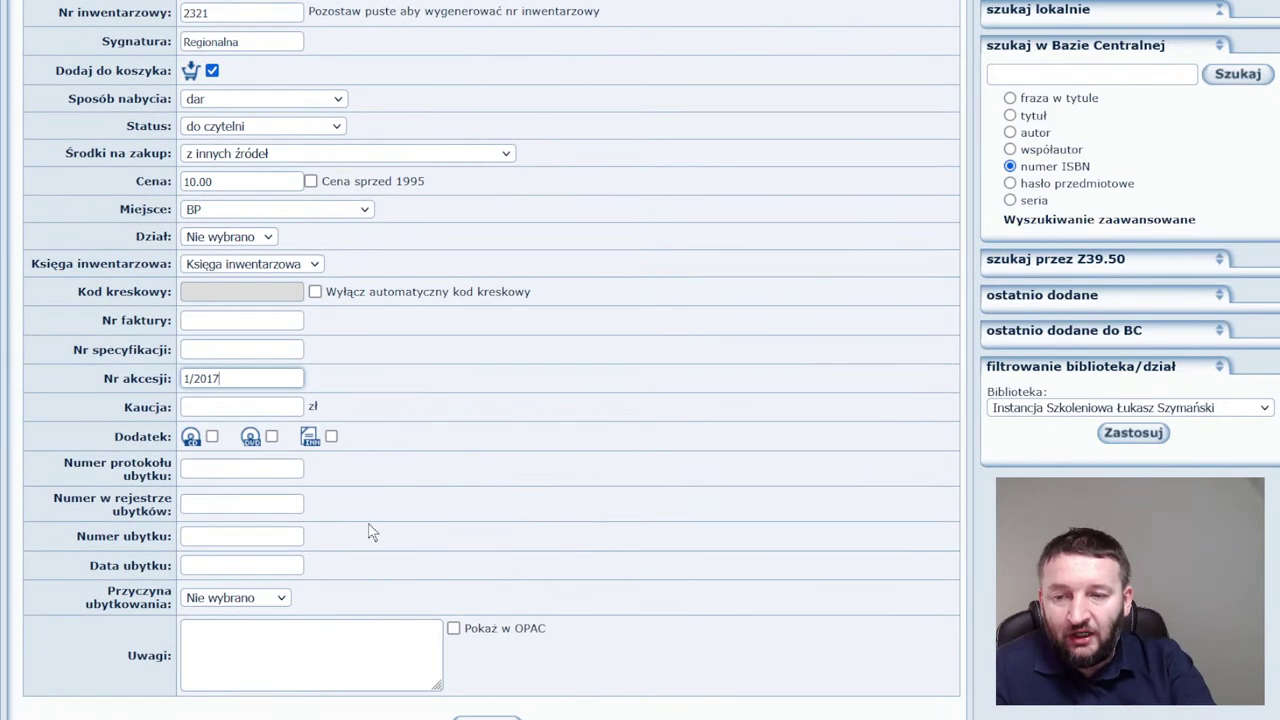
left_click(212, 438)
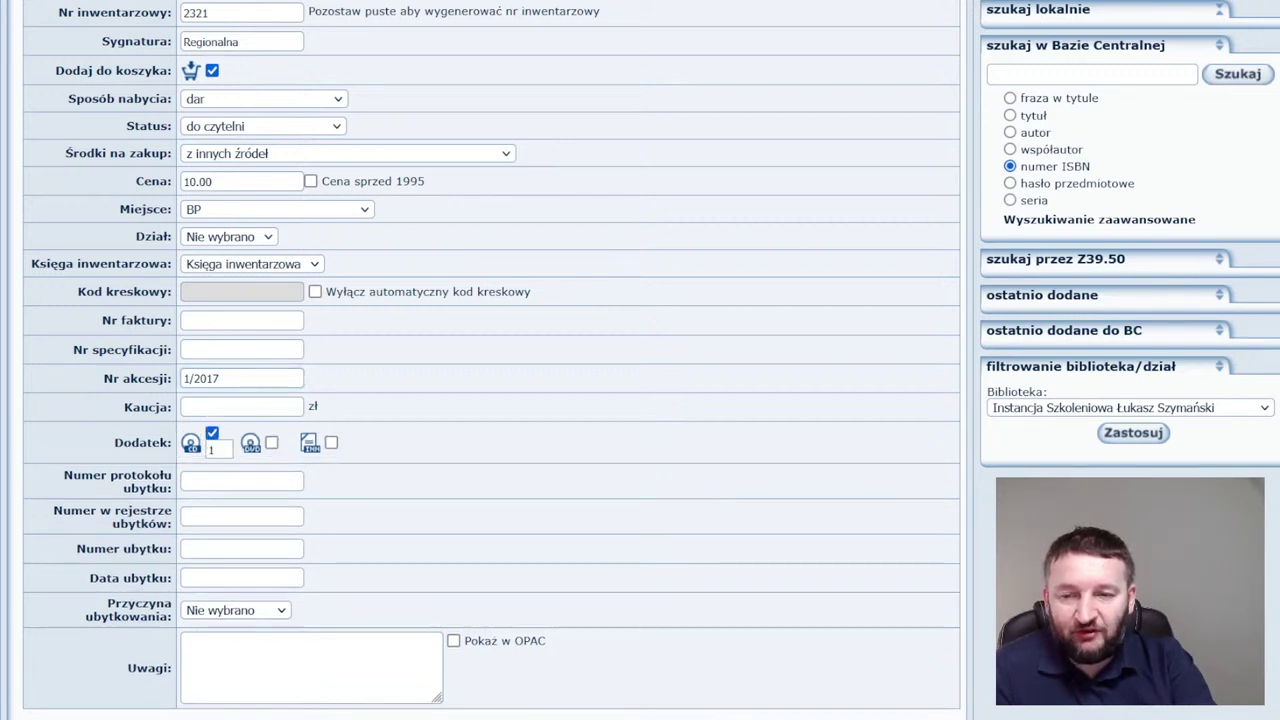
left_click(212, 434)
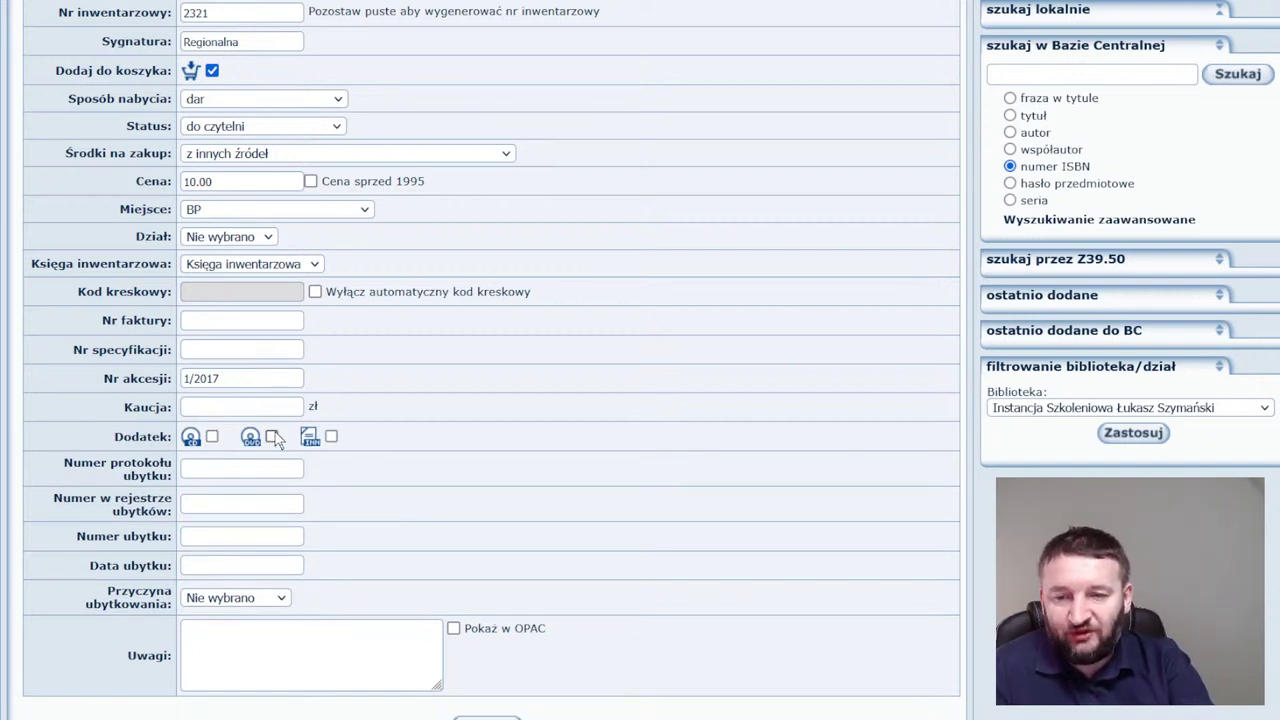
left_click(333, 438)
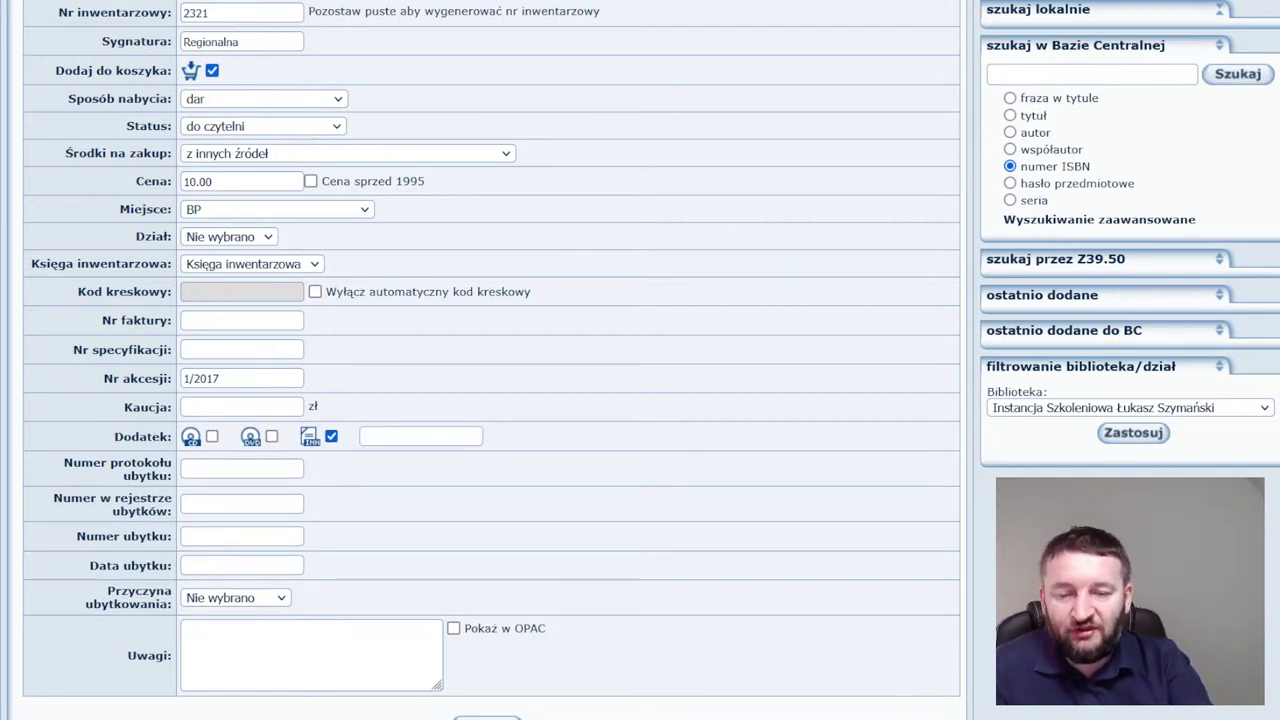
left_click(420, 436)
type("Mapa")
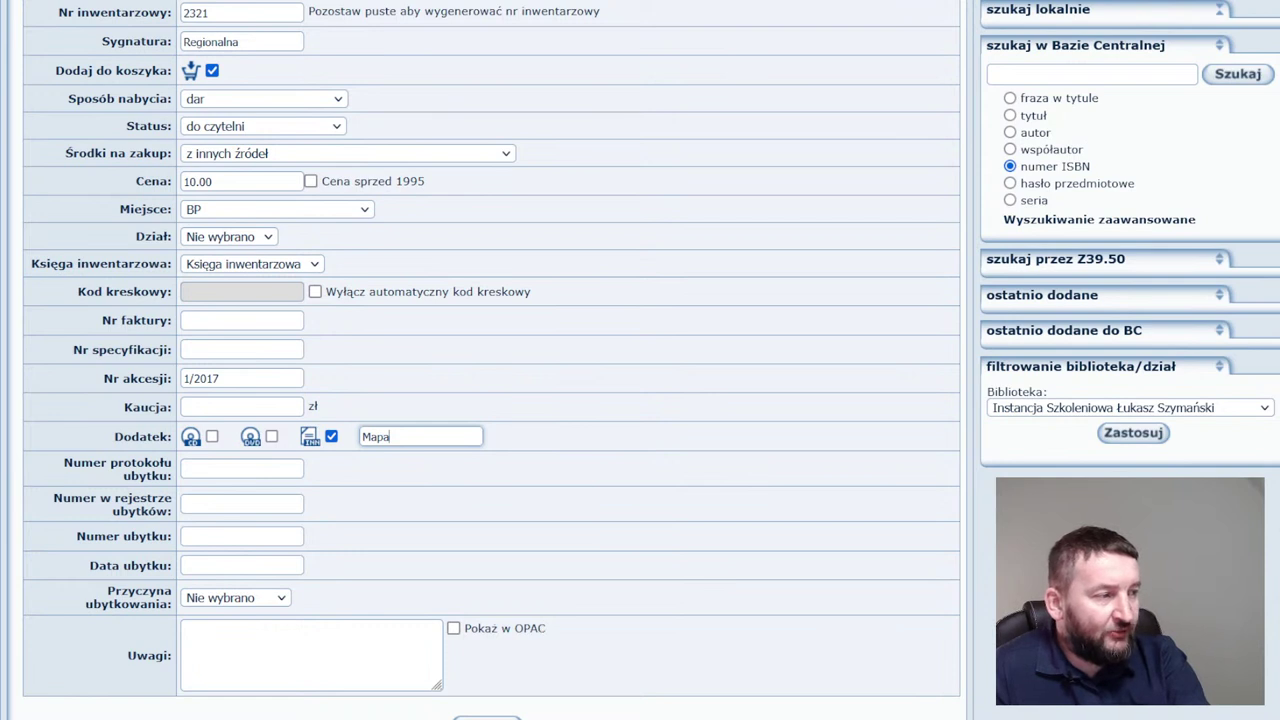
Copy the first copy's inventory details to the remaining copies and check the copied data.
left_click(185, 631)
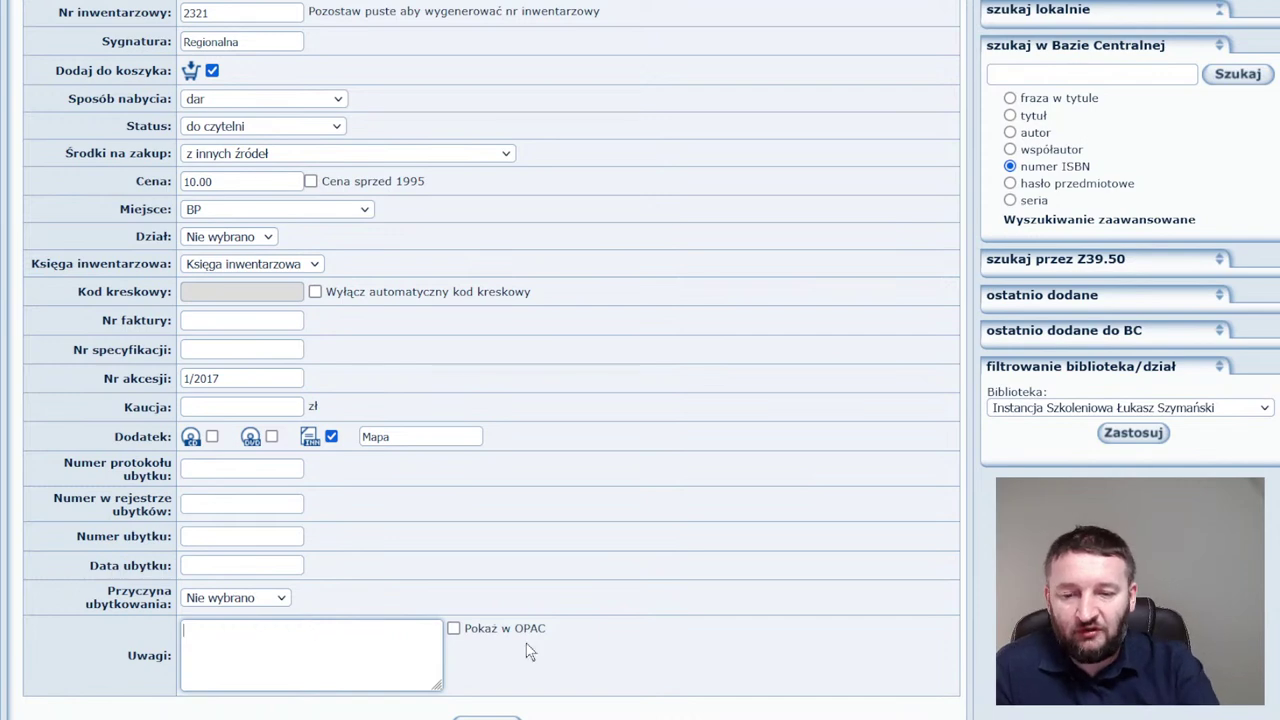
scroll(559, 632, "down", 2)
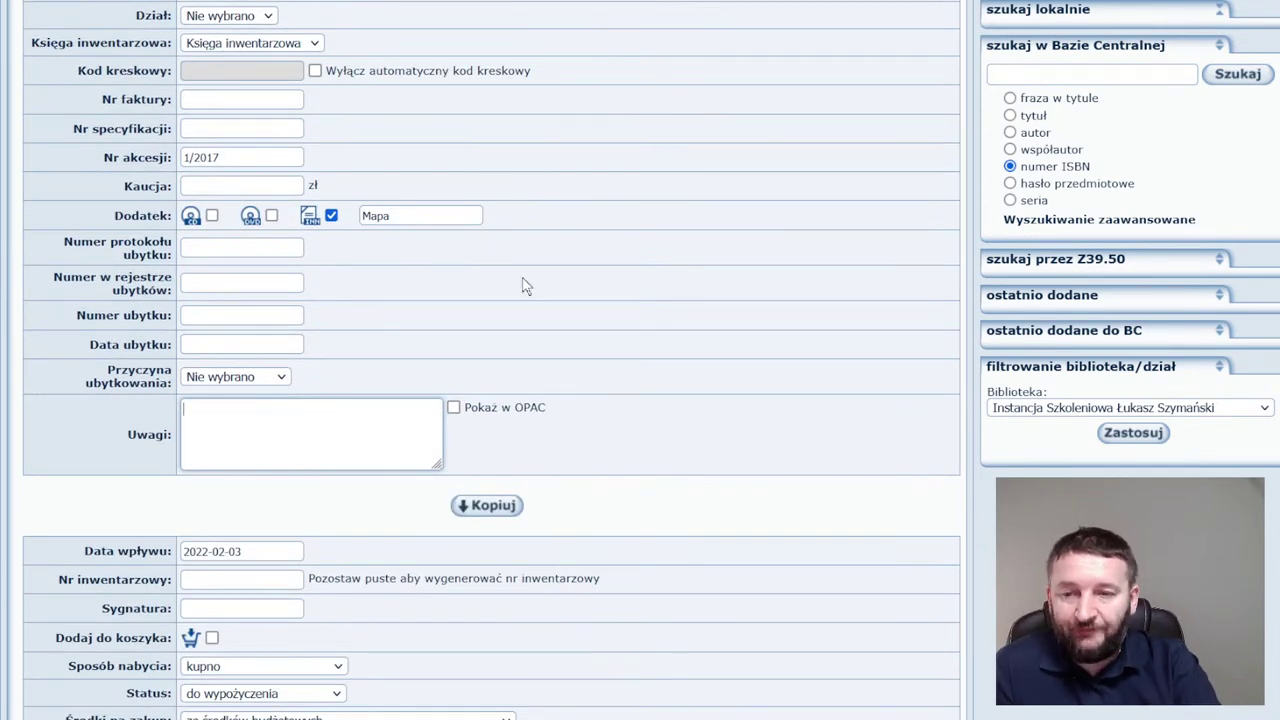
scroll(373, 336, "up", 3)
scroll(425, 349, "down", 4)
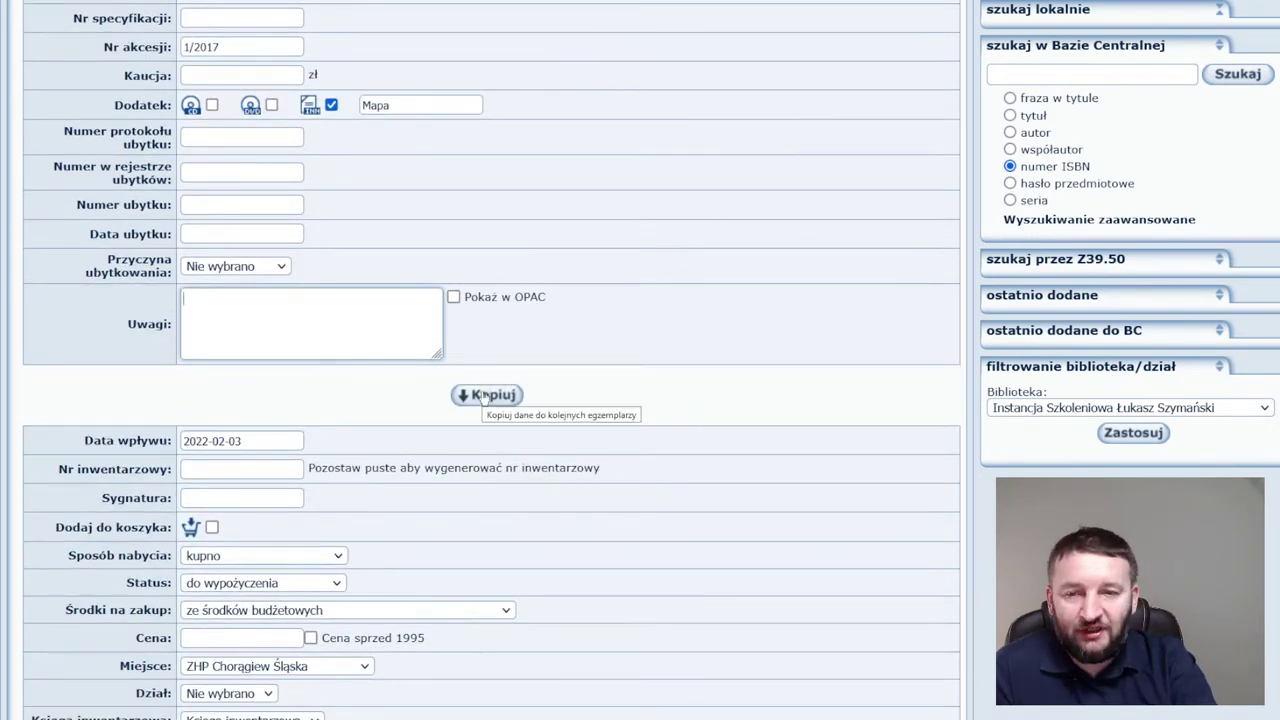
left_click(485, 395)
scroll(466, 284, "up", 7)
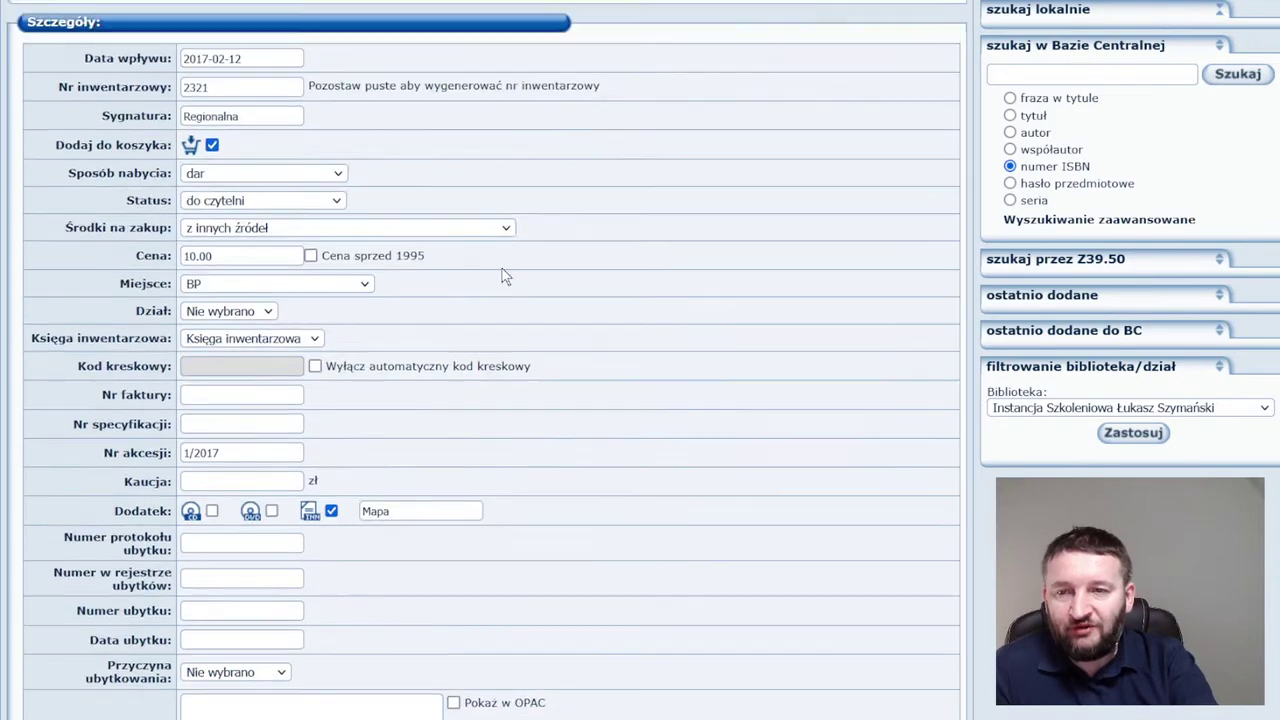
scroll(258, 381, "down", 12)
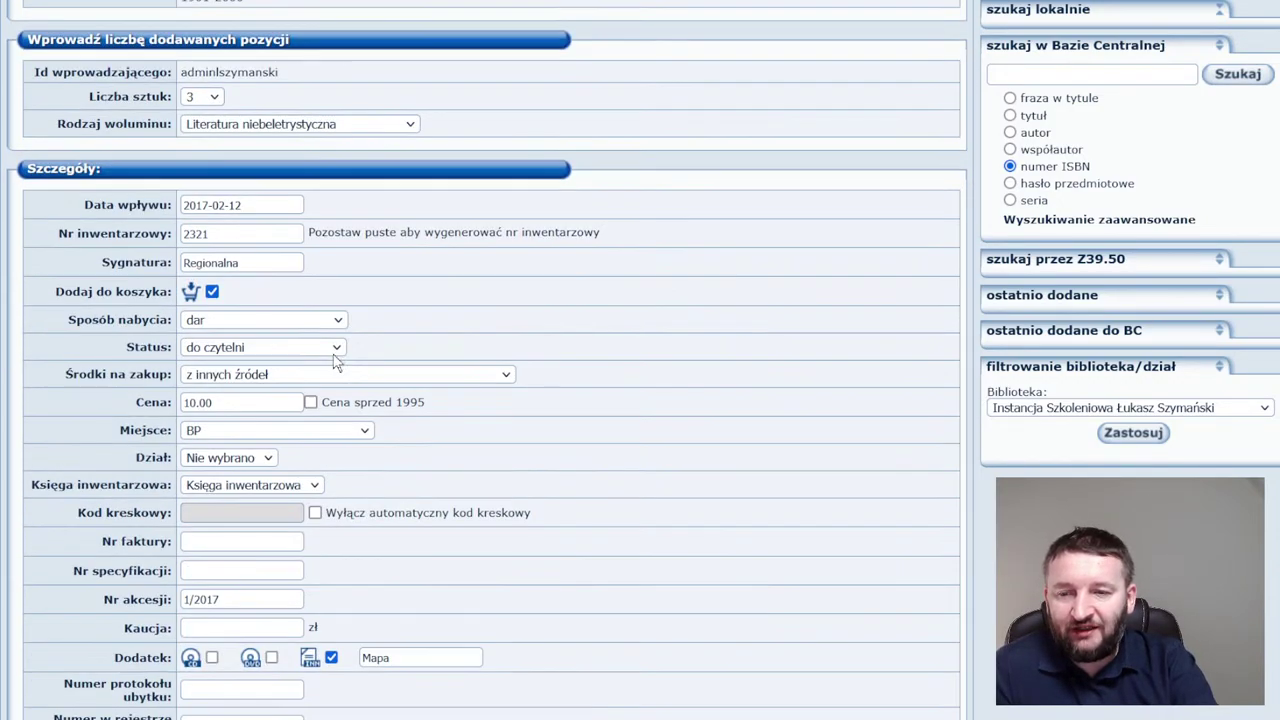
scroll(345, 364, "down", 4)
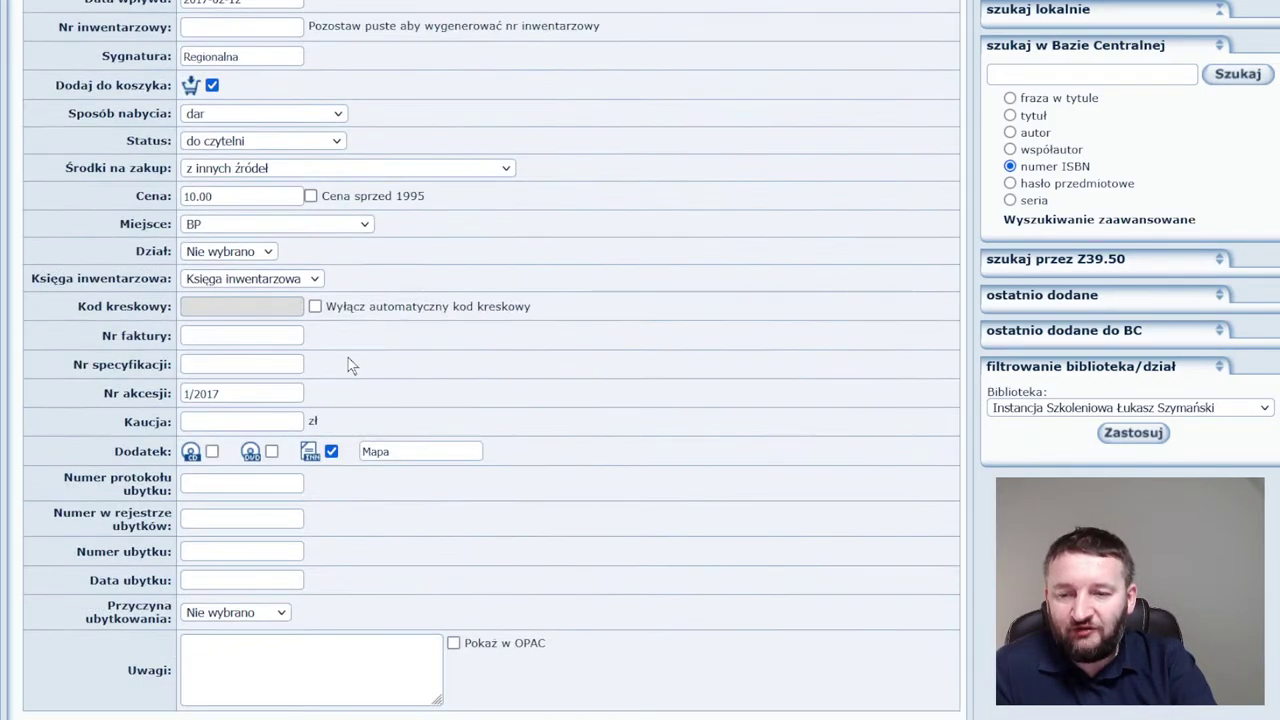
scroll(490, 350, "up", 1)
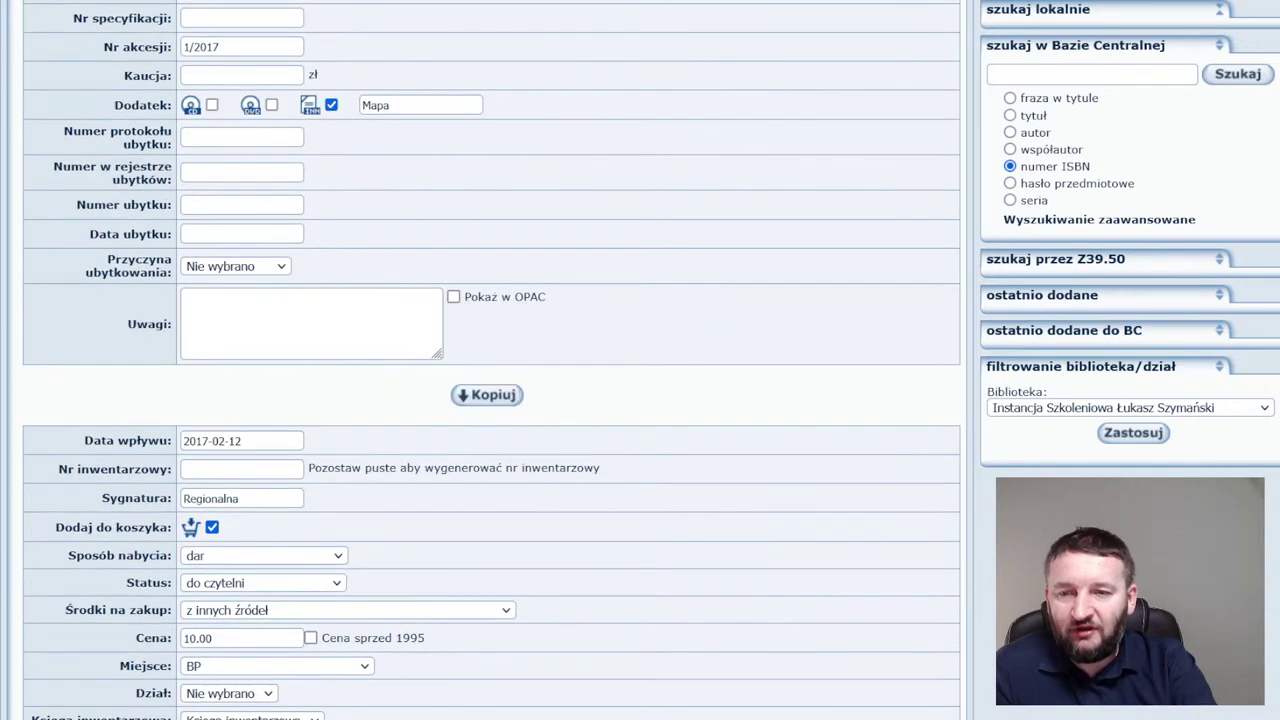
Enter 2322 as the second copy's inventory number (Nr inwentarzowy).
scroll(343, 369, "down", 2)
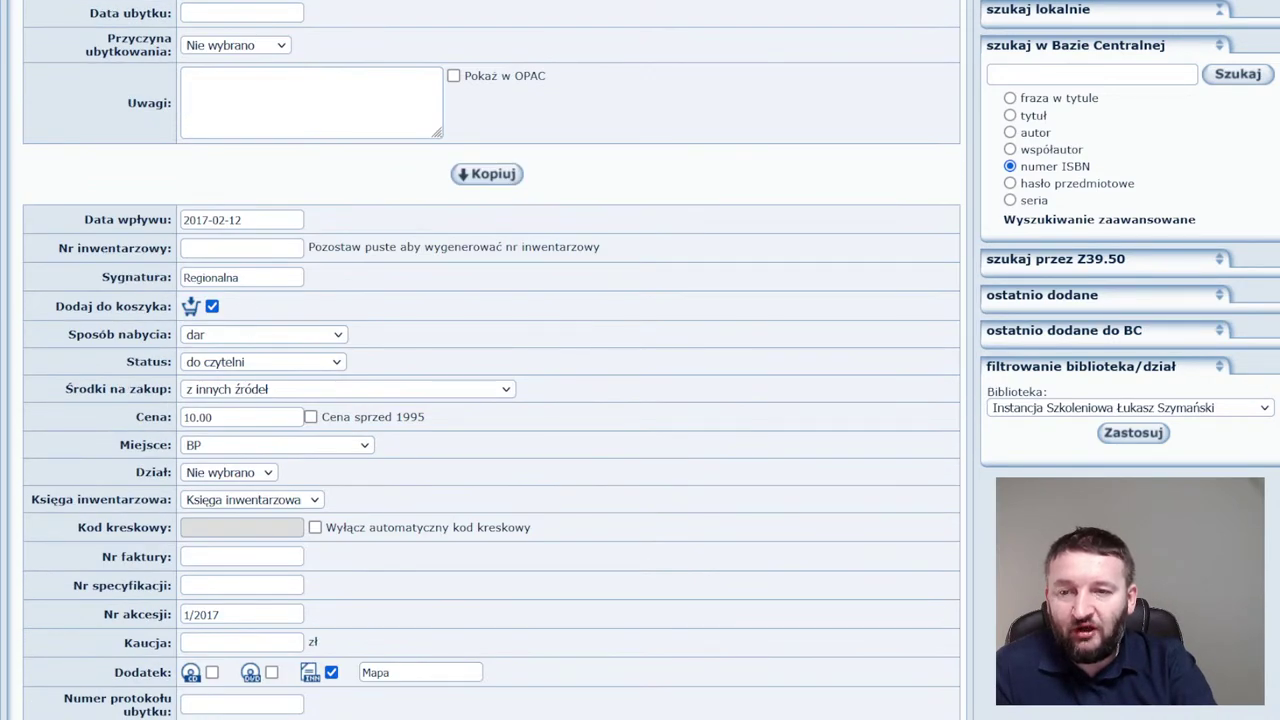
left_click(243, 248)
scroll(243, 250, "up", 3)
scroll(250, 258, "up", 2)
scroll(250, 258, "down", 4)
scroll(250, 258, "down", 1)
type("2322")
scroll(265, 291, "down", 1)
Enter 2323 as the third copy's inventory number (Nr inwentarzowy).
scroll(265, 291, "up", 2)
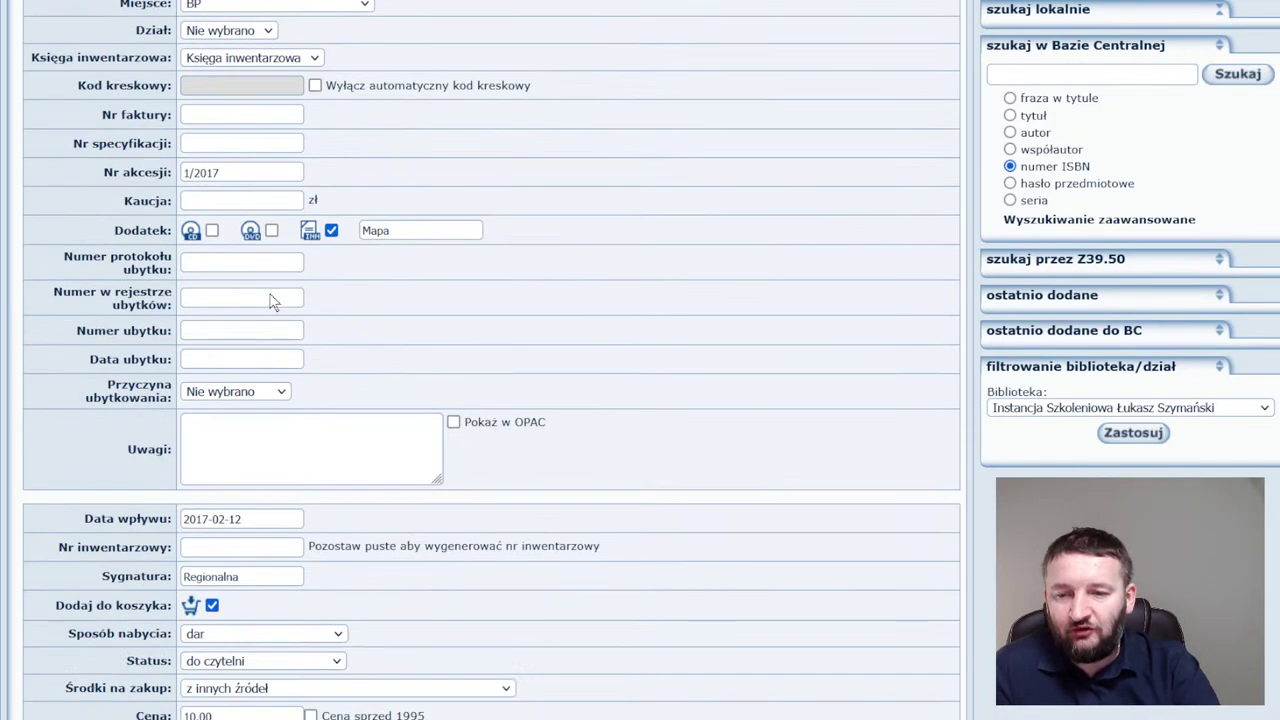
scroll(265, 291, "down", 2)
key("BackSpace")
key("BackSpace")
key("BackSpace")
key("BackSpace")
type("2323")
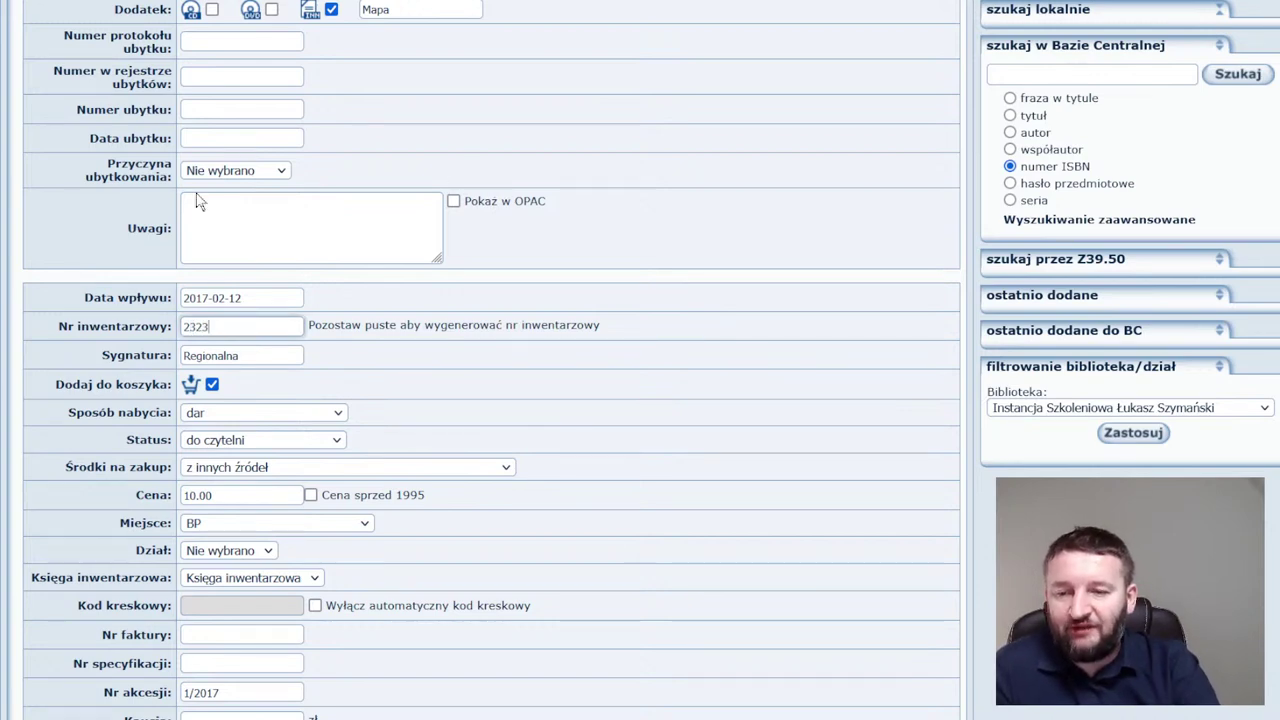
Add the bibliographic record and its three copies to the local catalogue and confirm the operation.
scroll(240, 270, "down", 5)
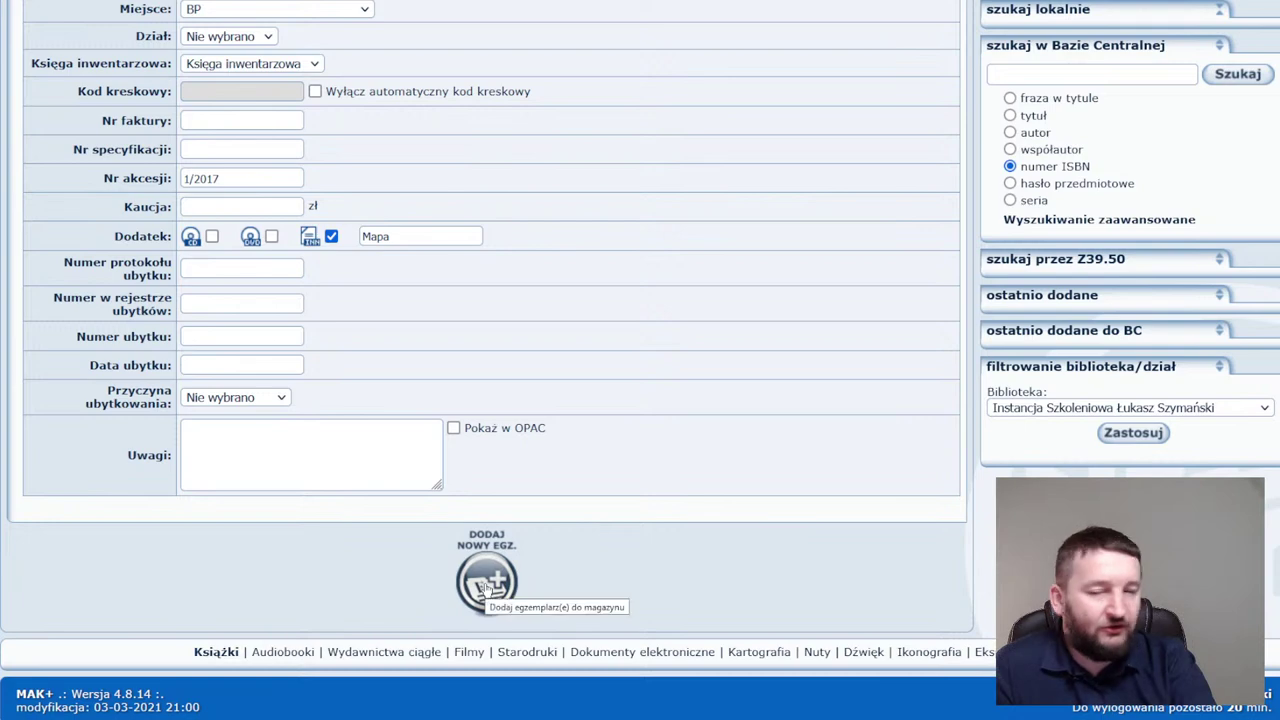
left_click(486, 586)
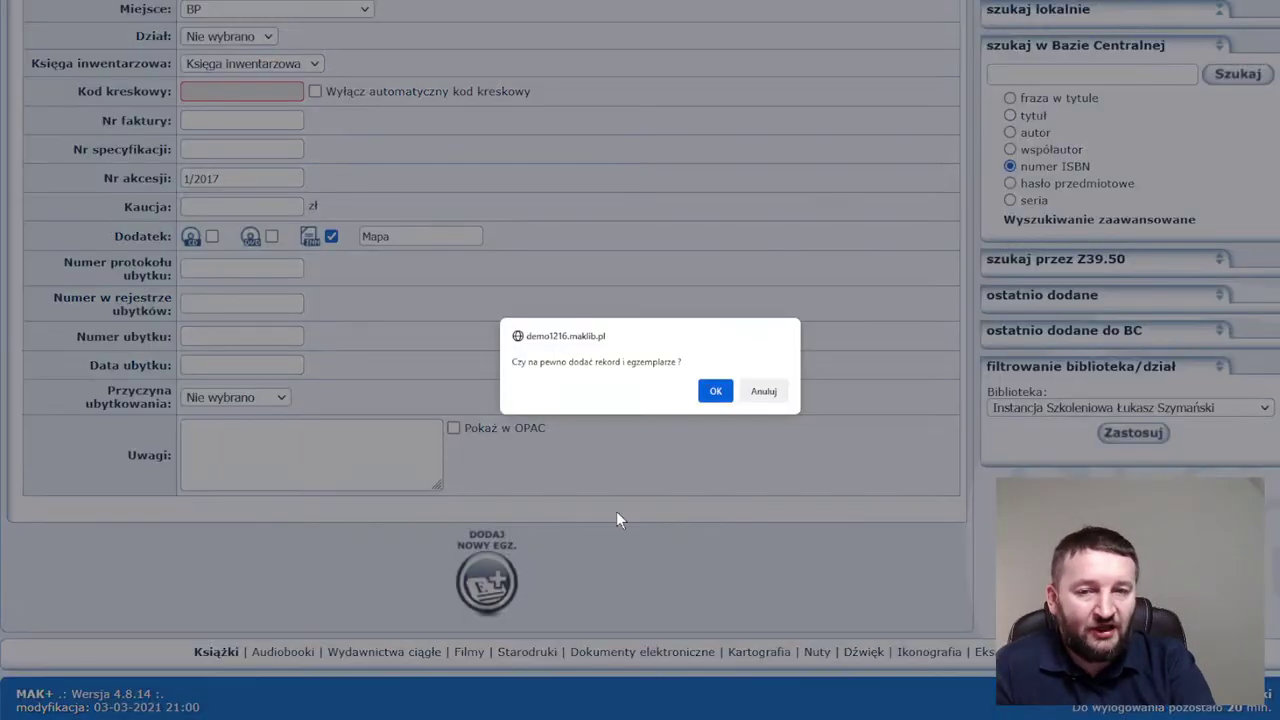
left_click(714, 392)
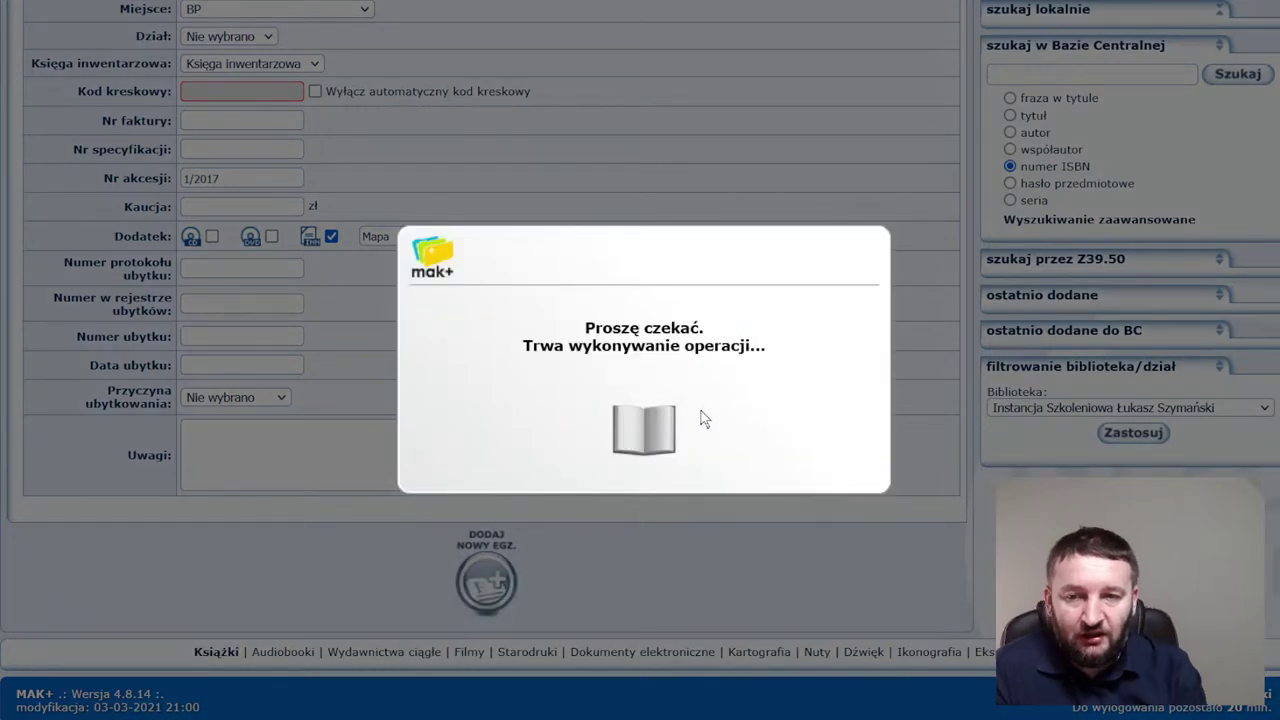
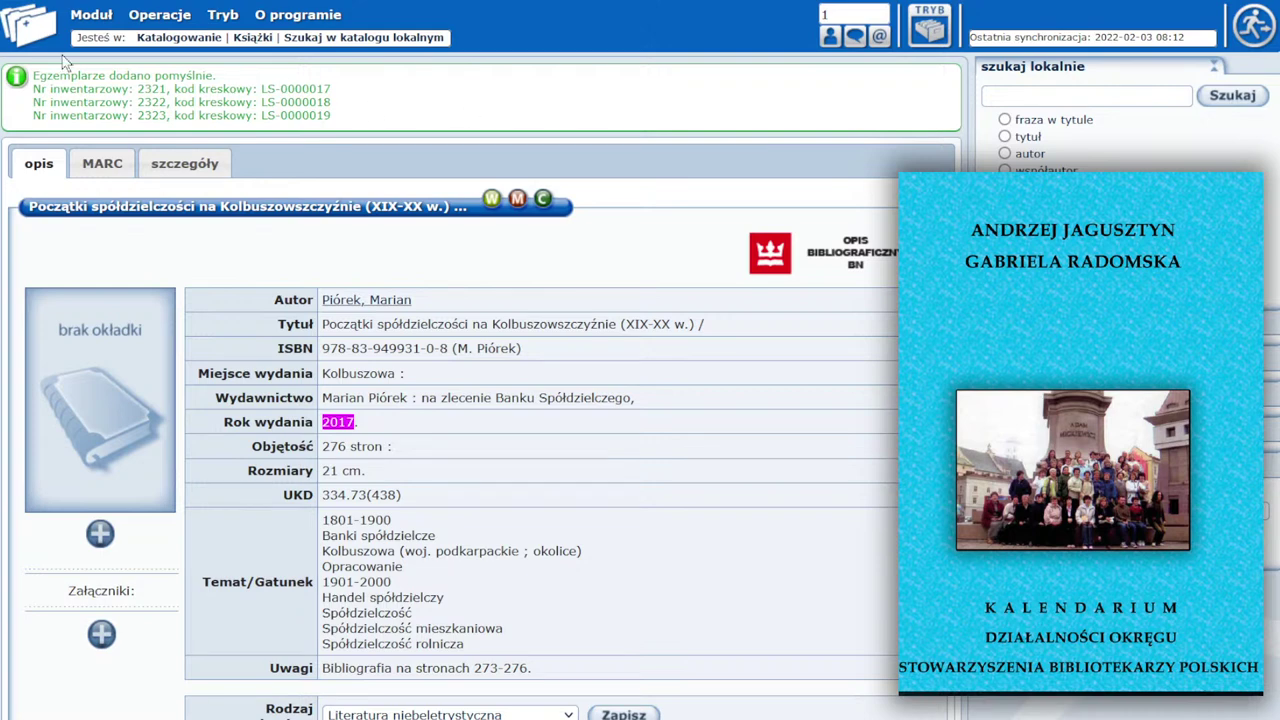
Try a local catalogue search by title (tytuł) for 26969.
left_click(158, 18)
left_click(1018, 155)
left_click(1085, 96)
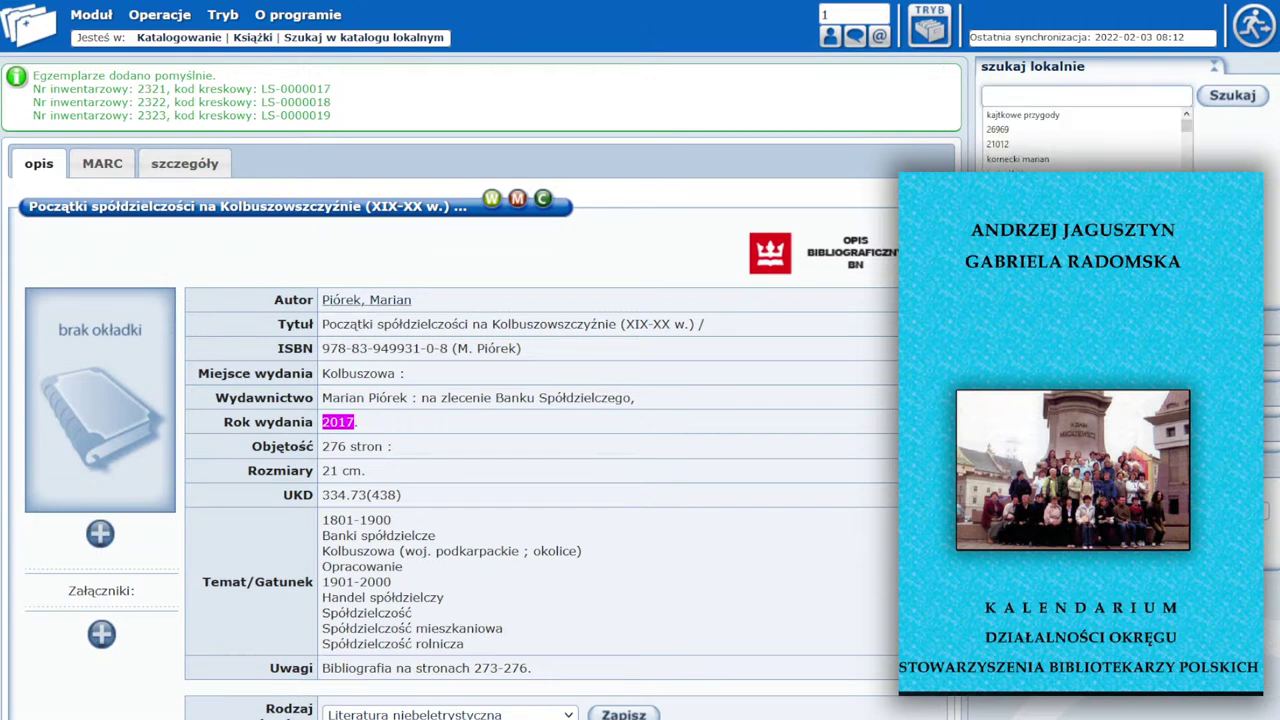
left_click(1010, 128)
left_click(1240, 100)
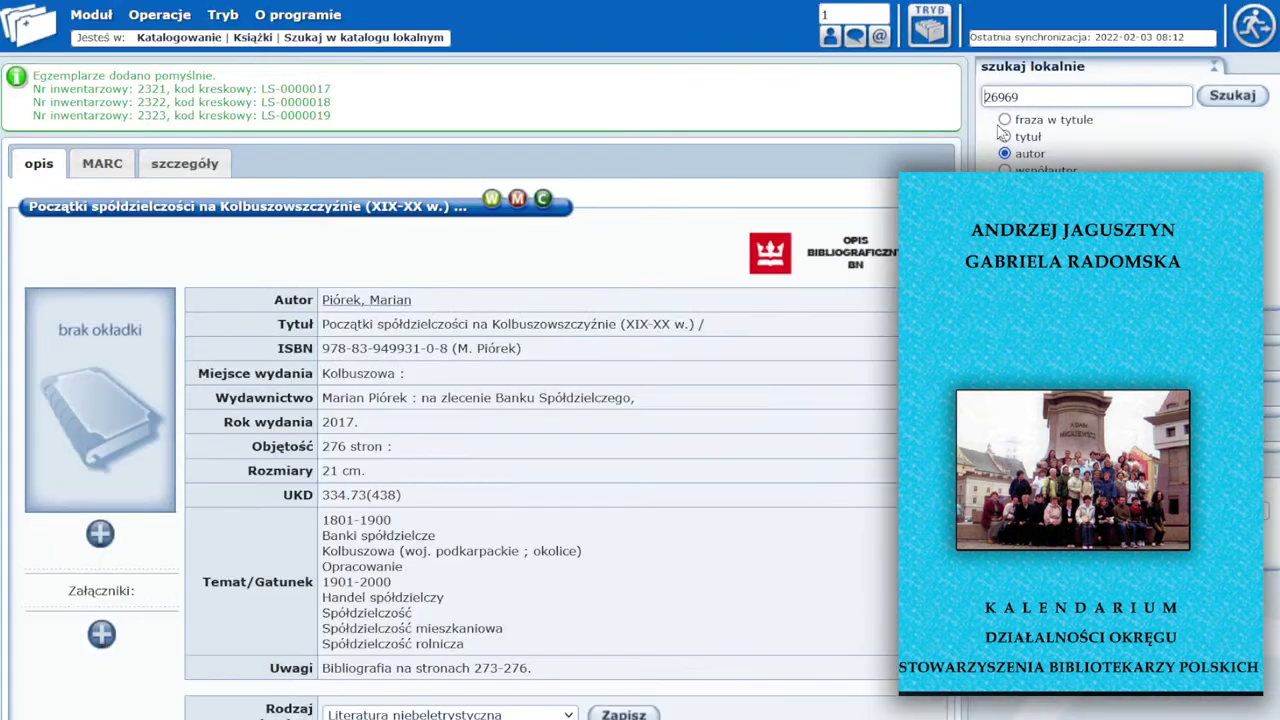
left_click(1005, 136)
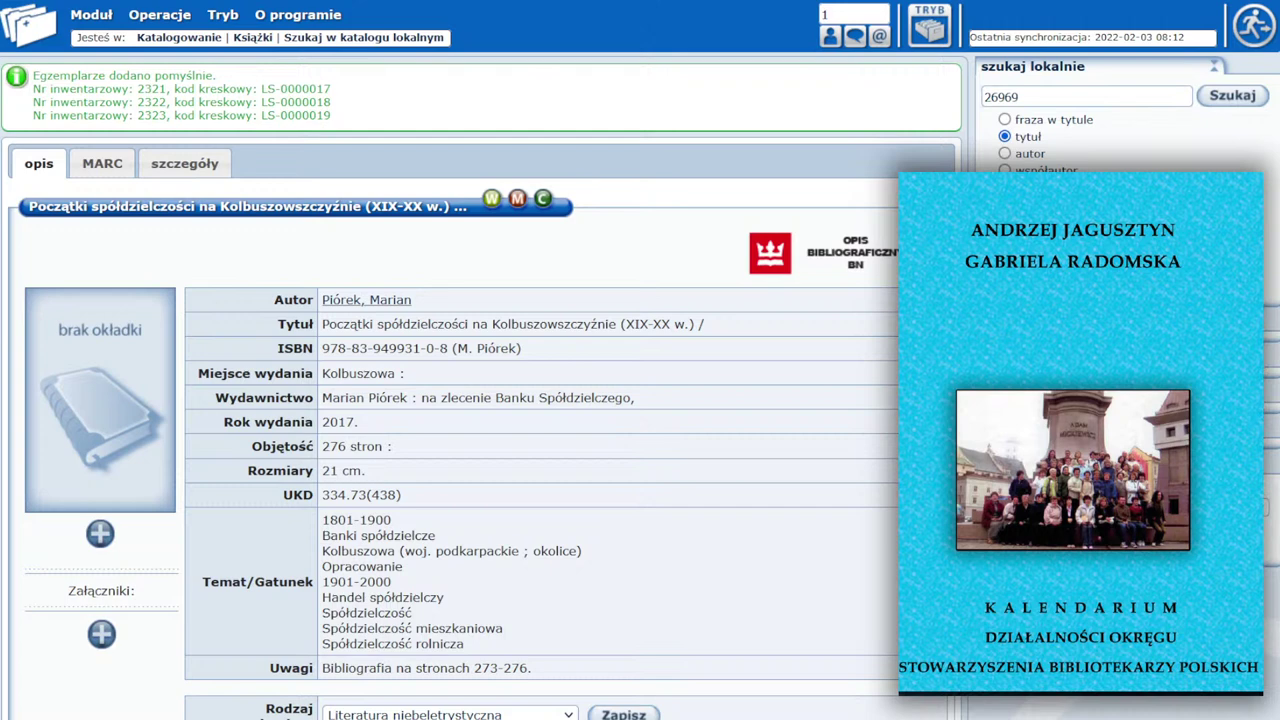
left_click(1232, 95)
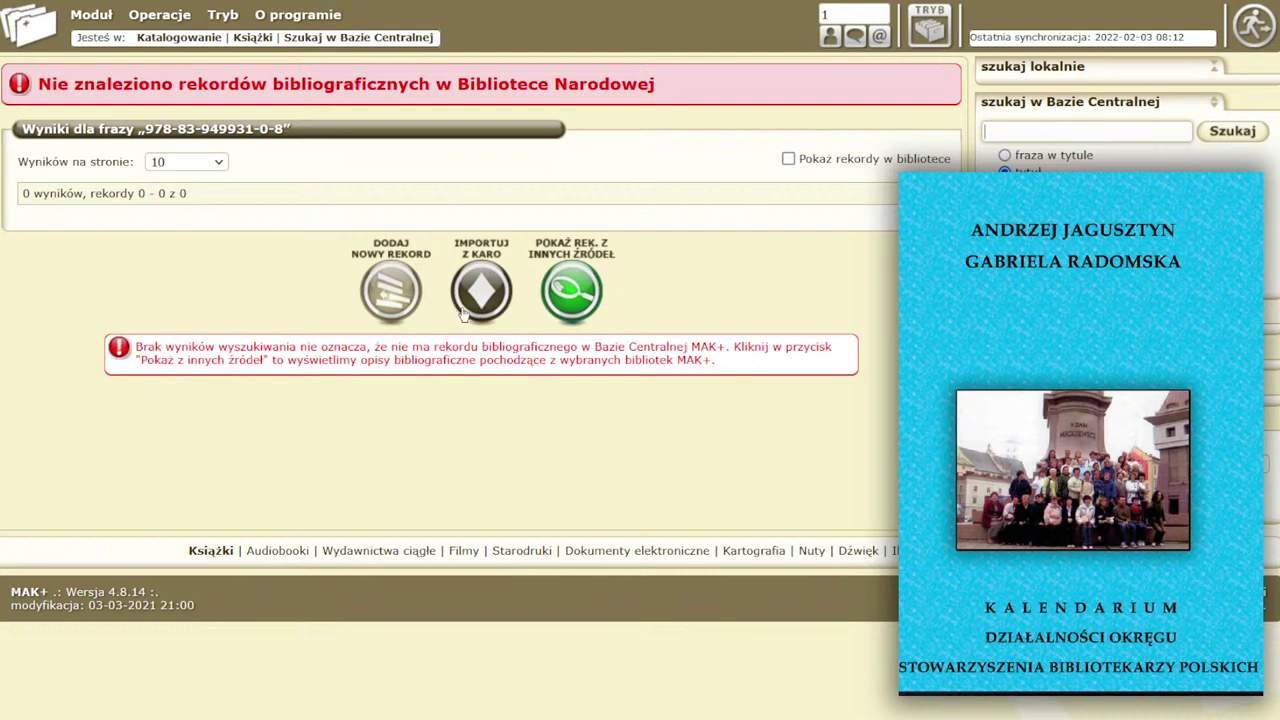
Open the Import z KaRo page and go from it to the KaRo distributed catalogue search engine.
left_click(170, 22)
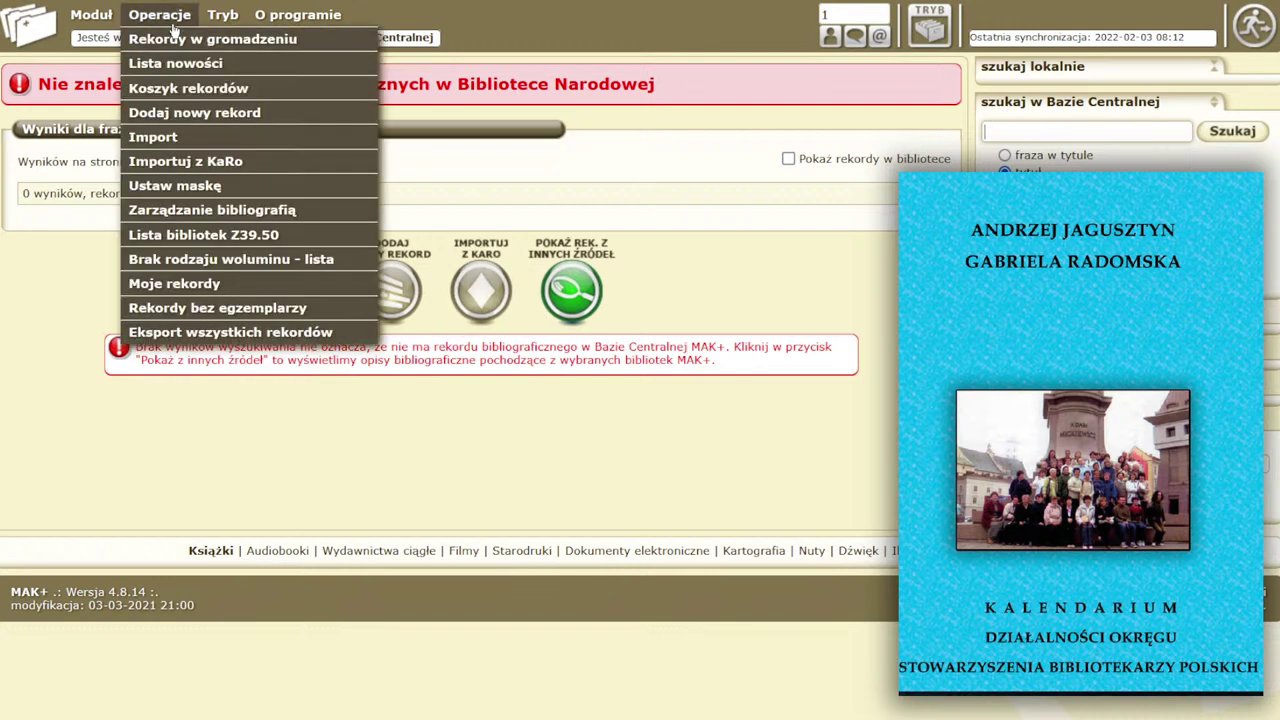
left_click(201, 165)
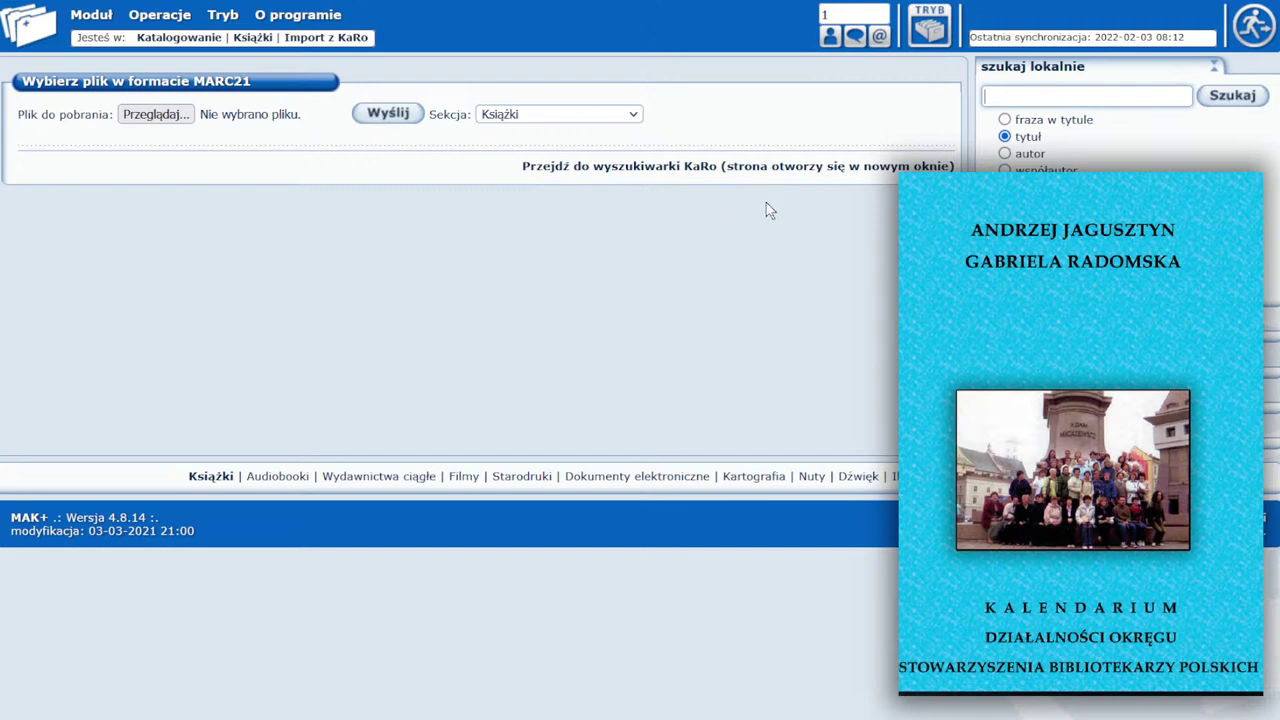
left_click(722, 172)
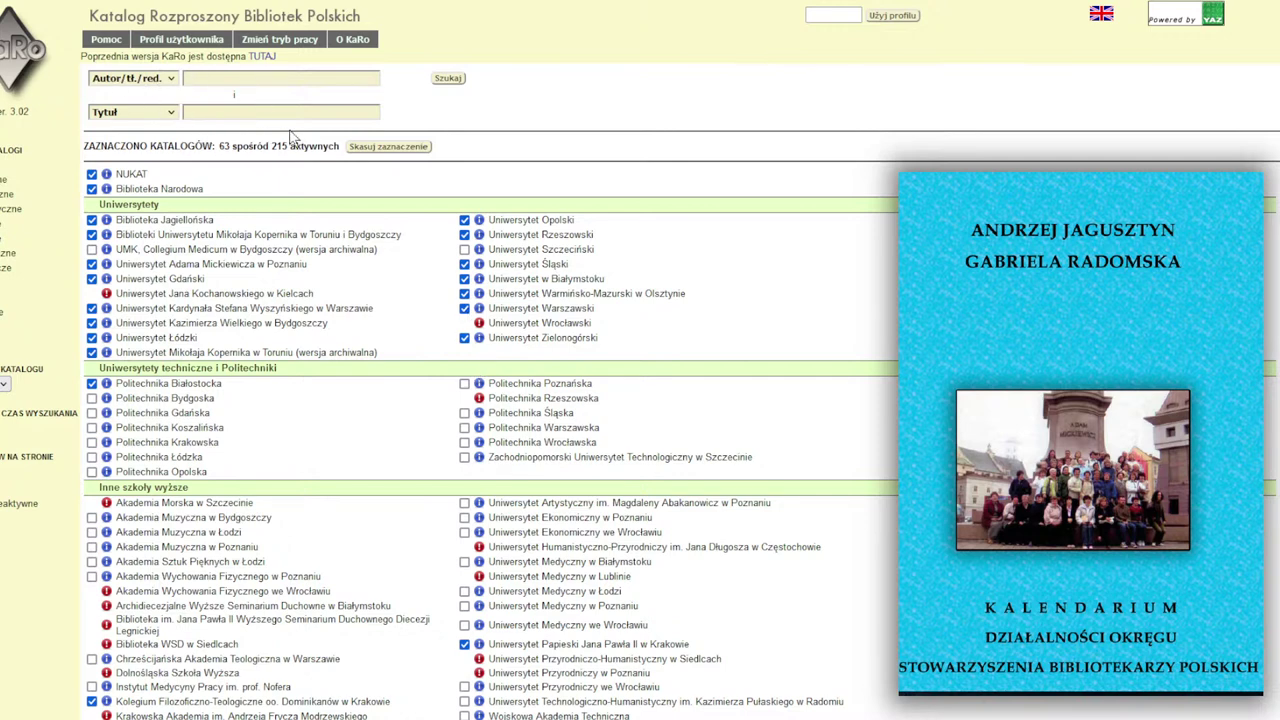
Set the first KaRo search criterion to ISBN and look over the list of selected library catalogues.
left_click(171, 82)
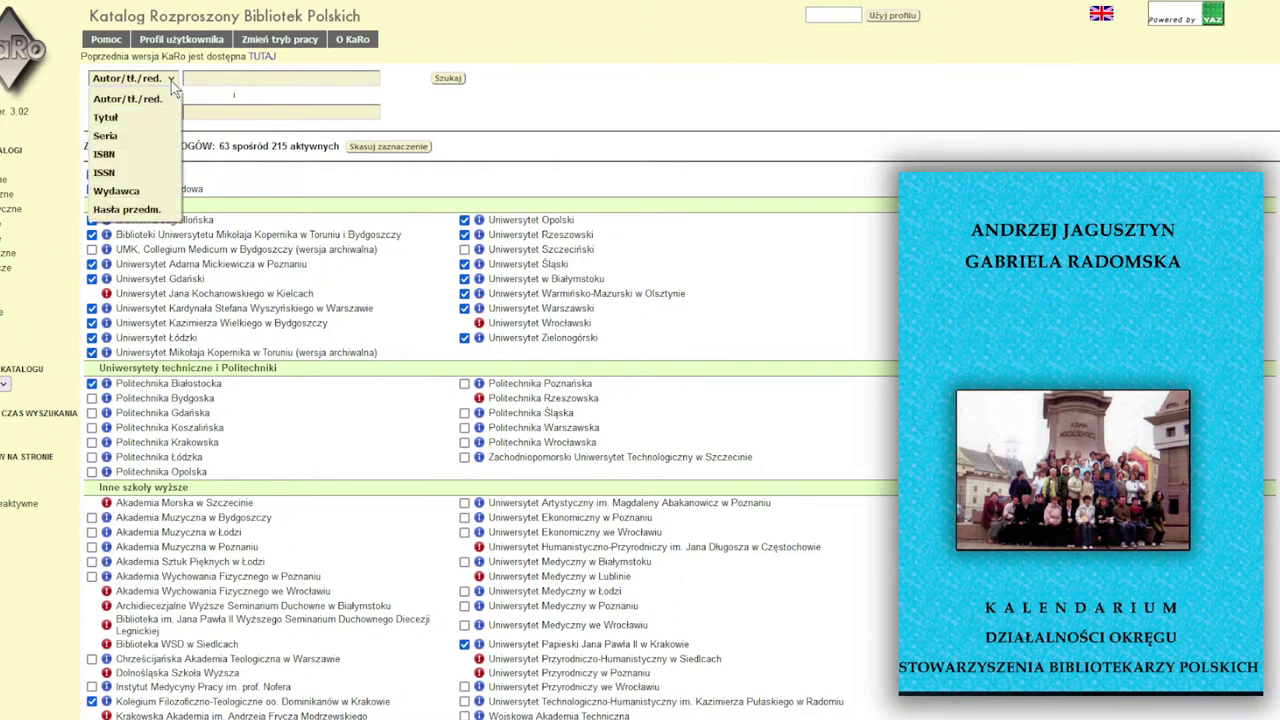
left_click(127, 155)
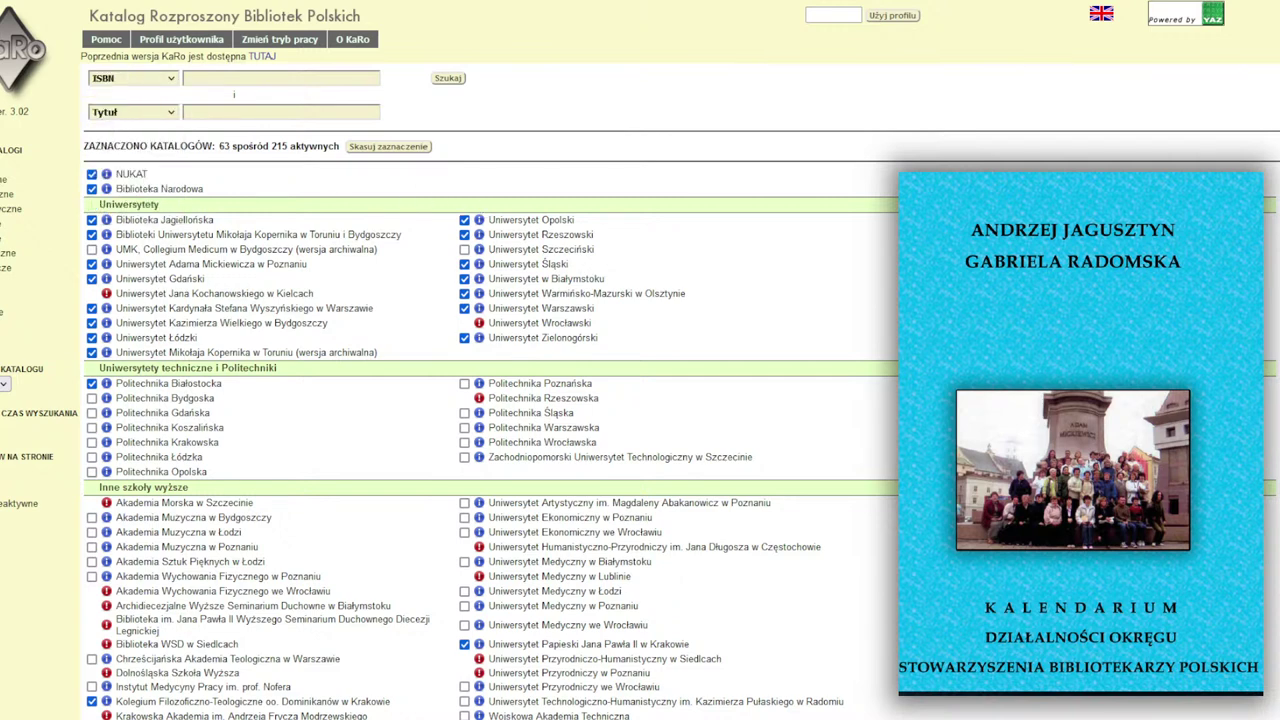
scroll(233, 94, "down", 4)
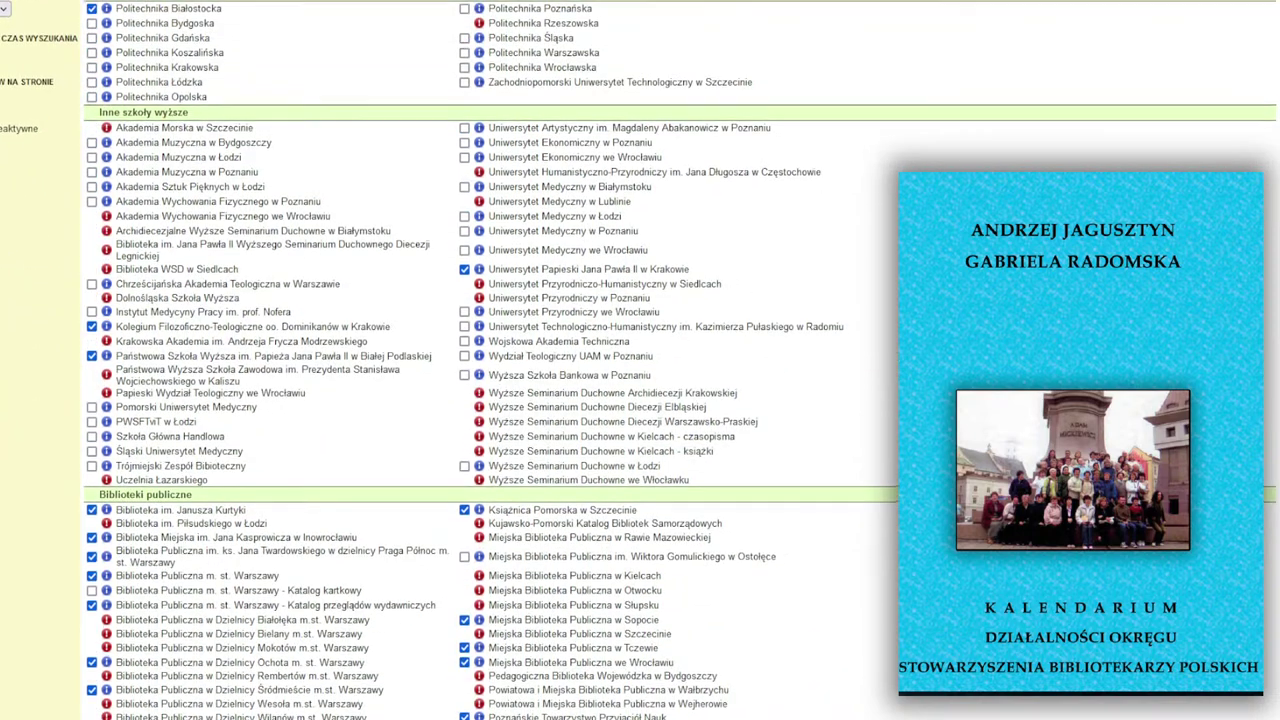
scroll(233, 94, "up", 4)
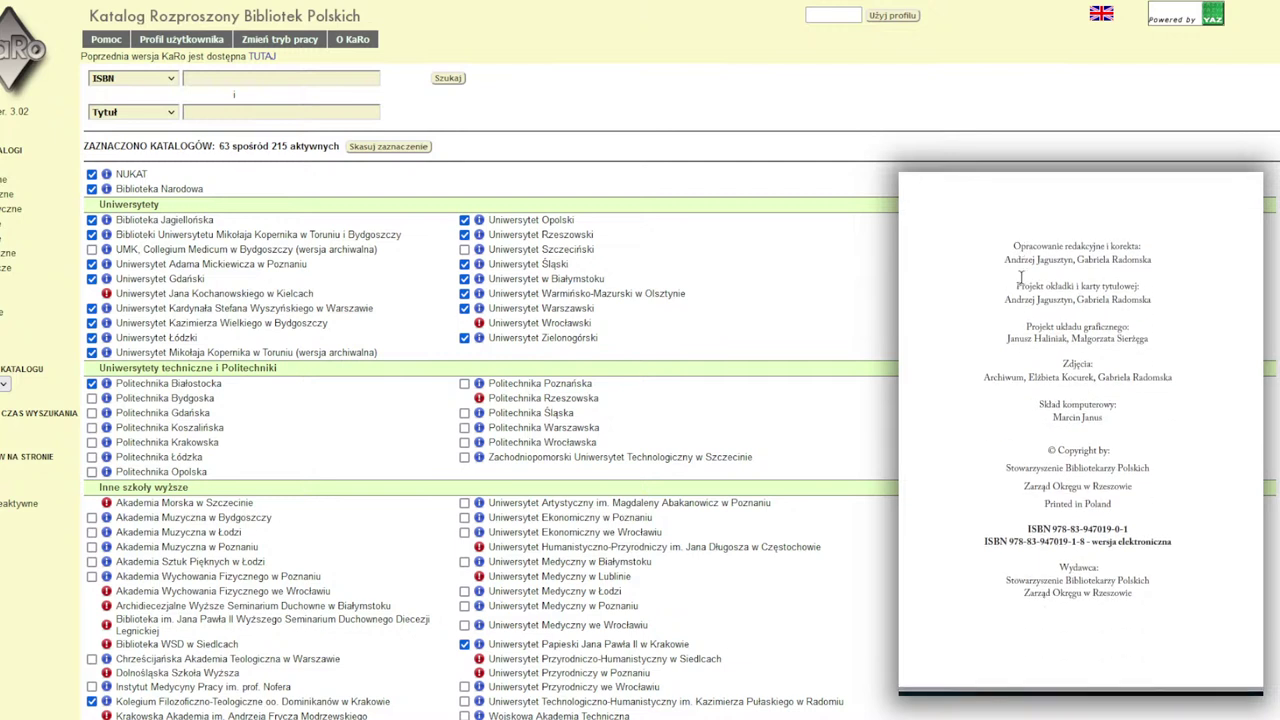
mouse_move(1128, 530)
left_mouse_down()
mouse_move(1056, 530)
mouse_move(1130, 528)
left_mouse_up()
key("ctrl+c")
left_click(1128, 530)
right_click(1124, 526)
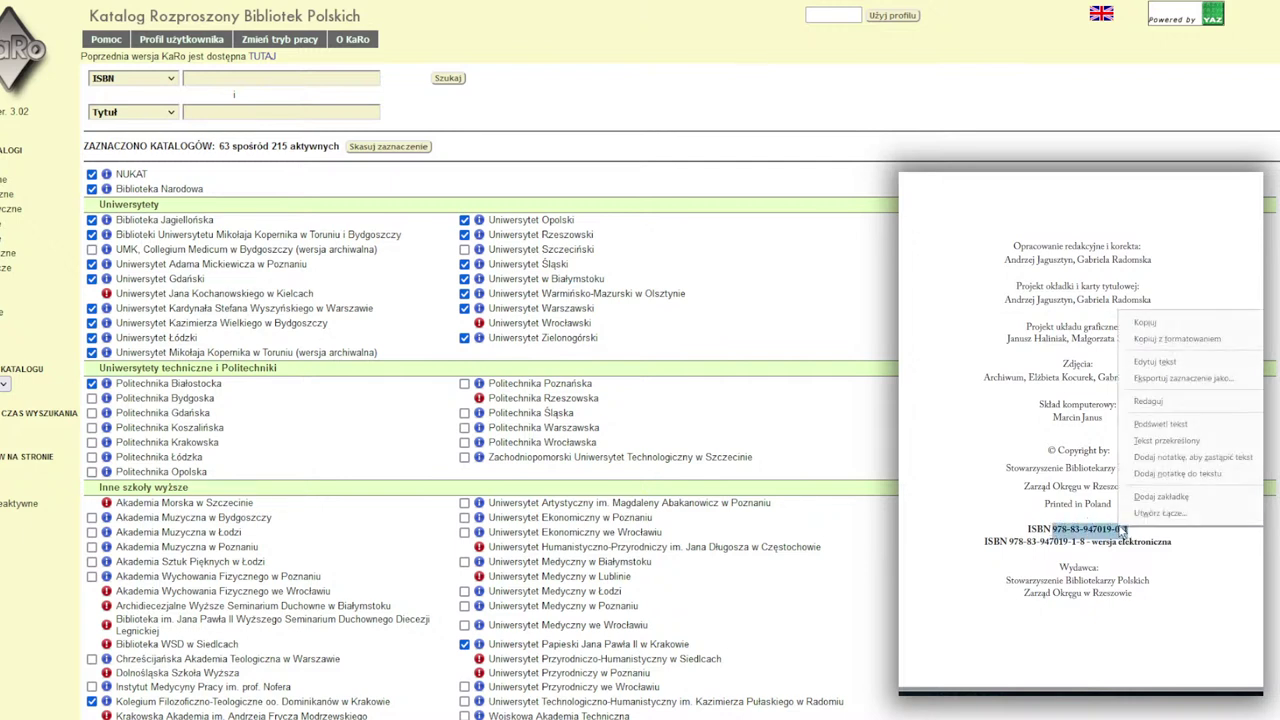
left_click(1148, 323)
left_click(288, 82)
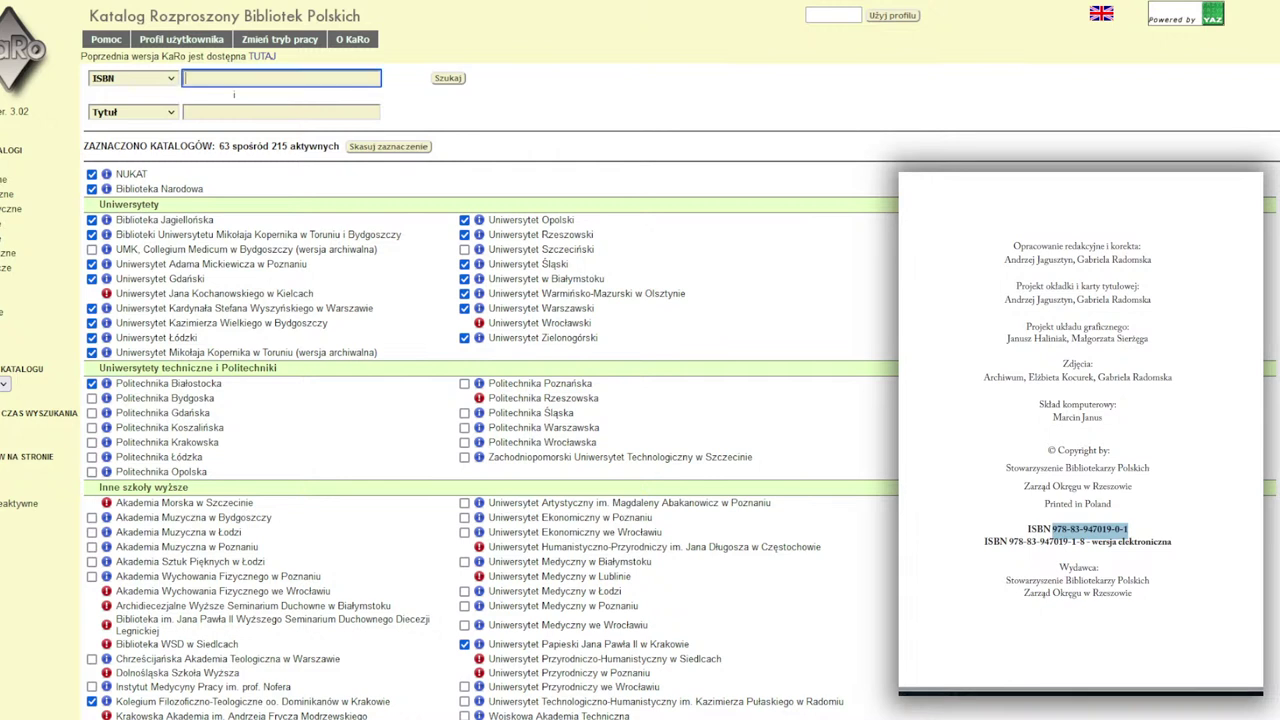
right_click(288, 80)
left_click(340, 192)
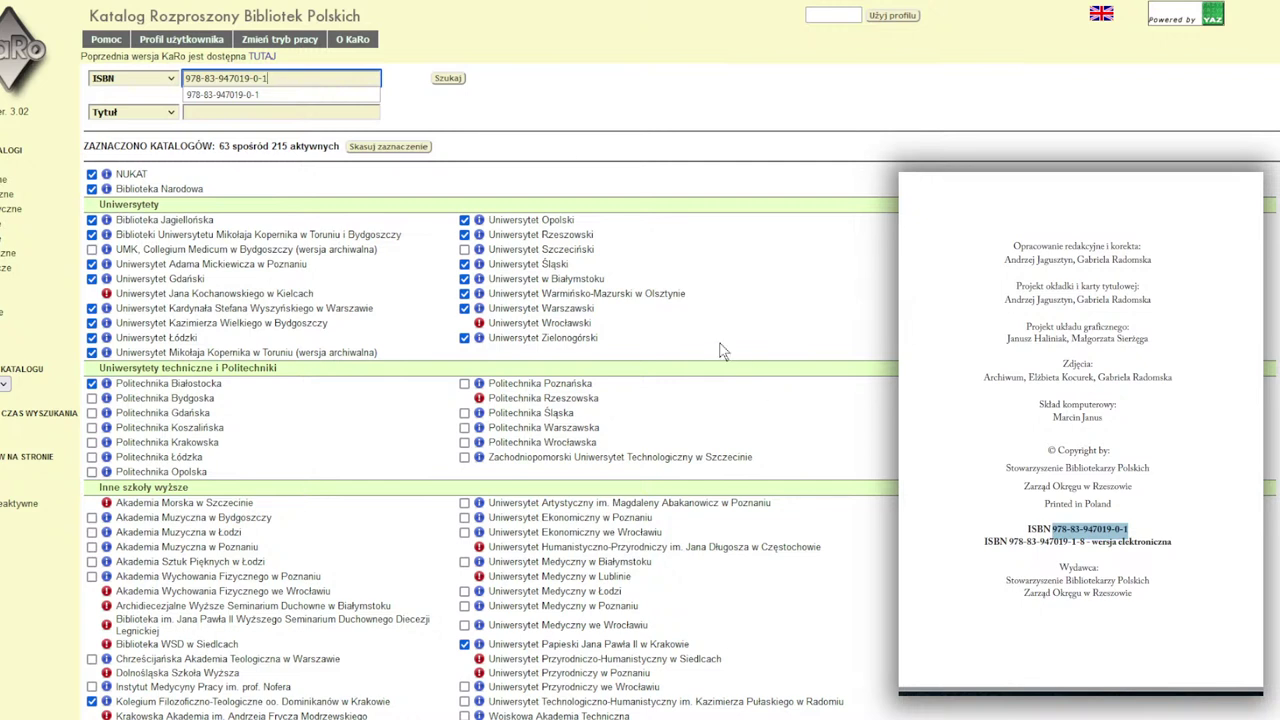
left_click(442, 82)
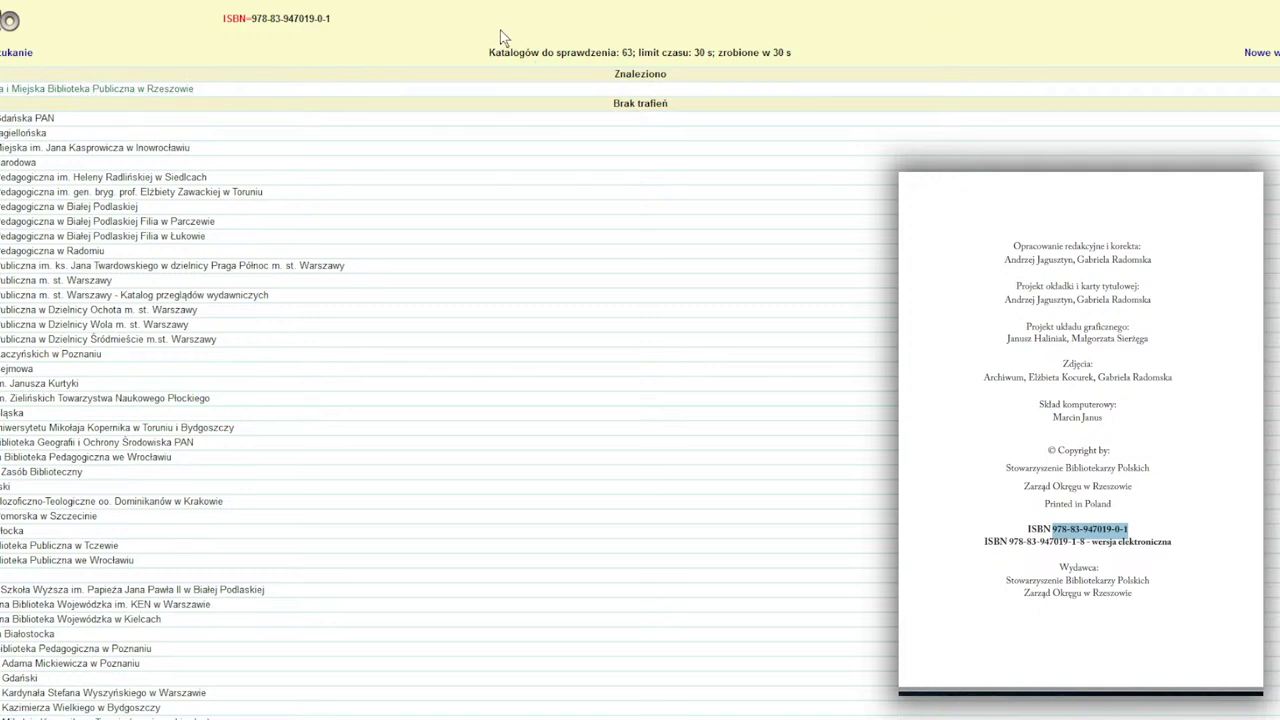
Leave full-screen view and open the record found in Wojewódzka i Miejska Biblioteka Publiczna w Rzeszowie.
left_click_drag(500, 26, 512, 52)
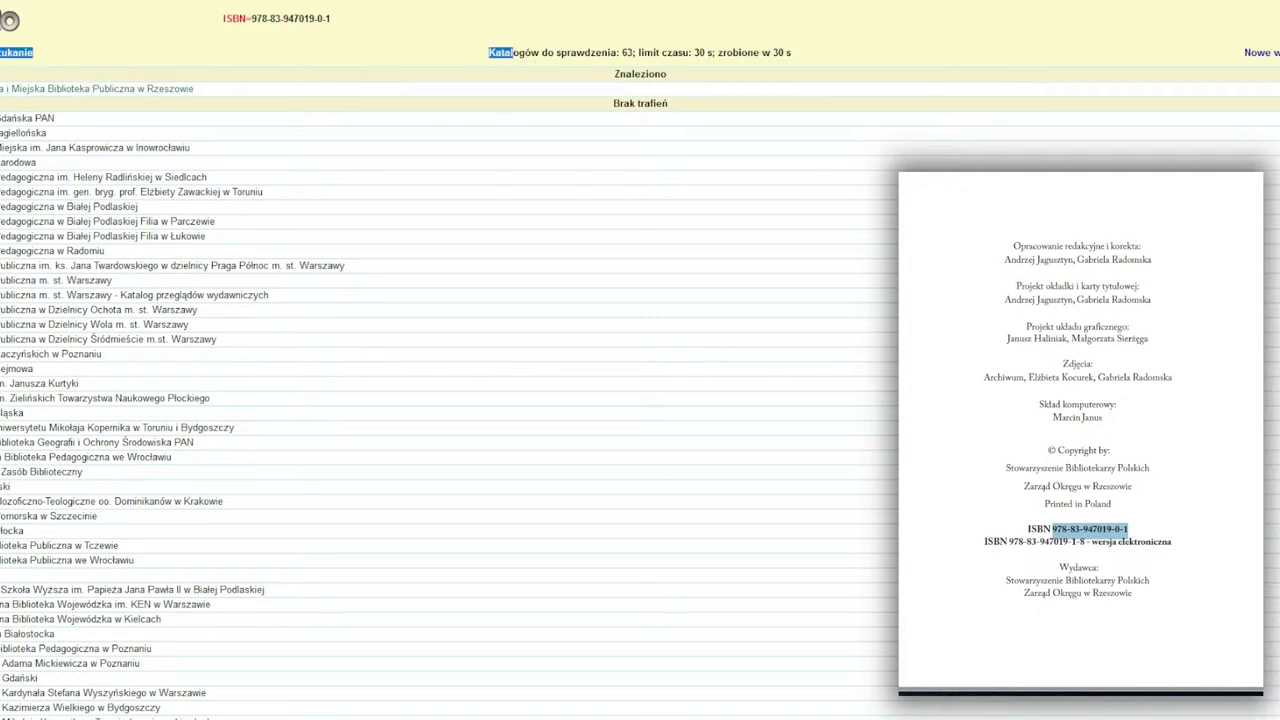
key("F11")
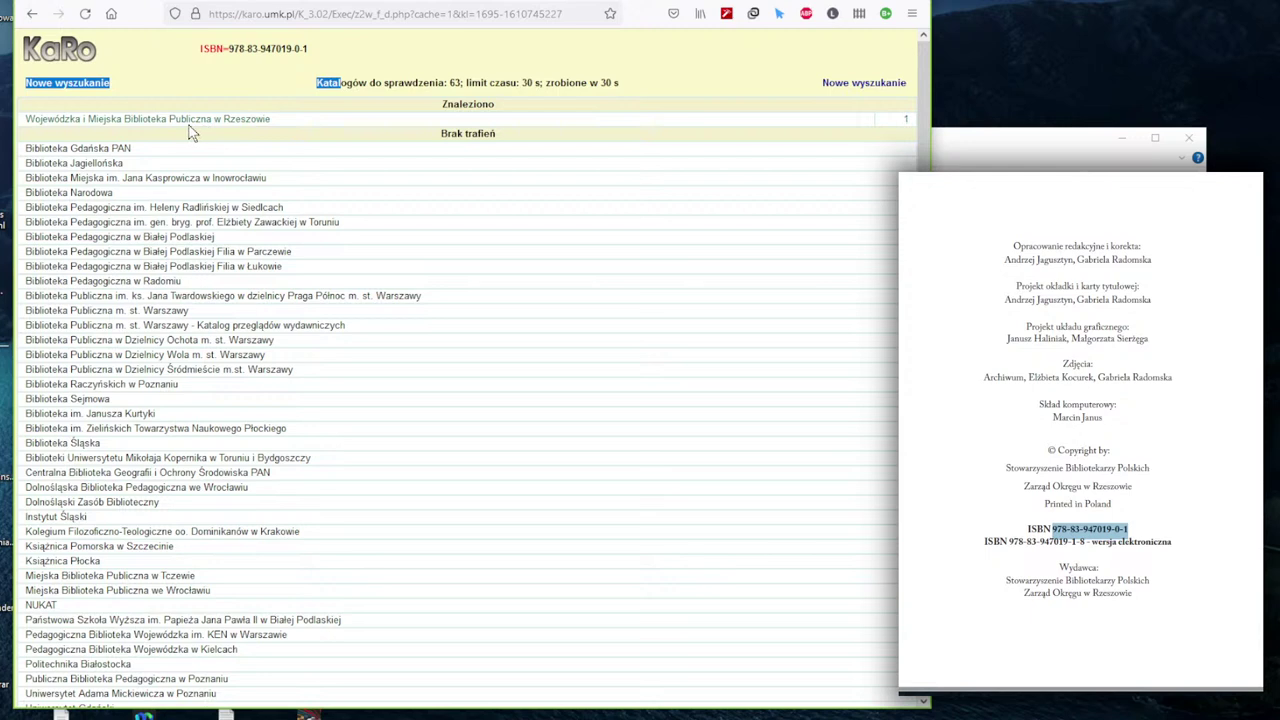
left_click(269, 120)
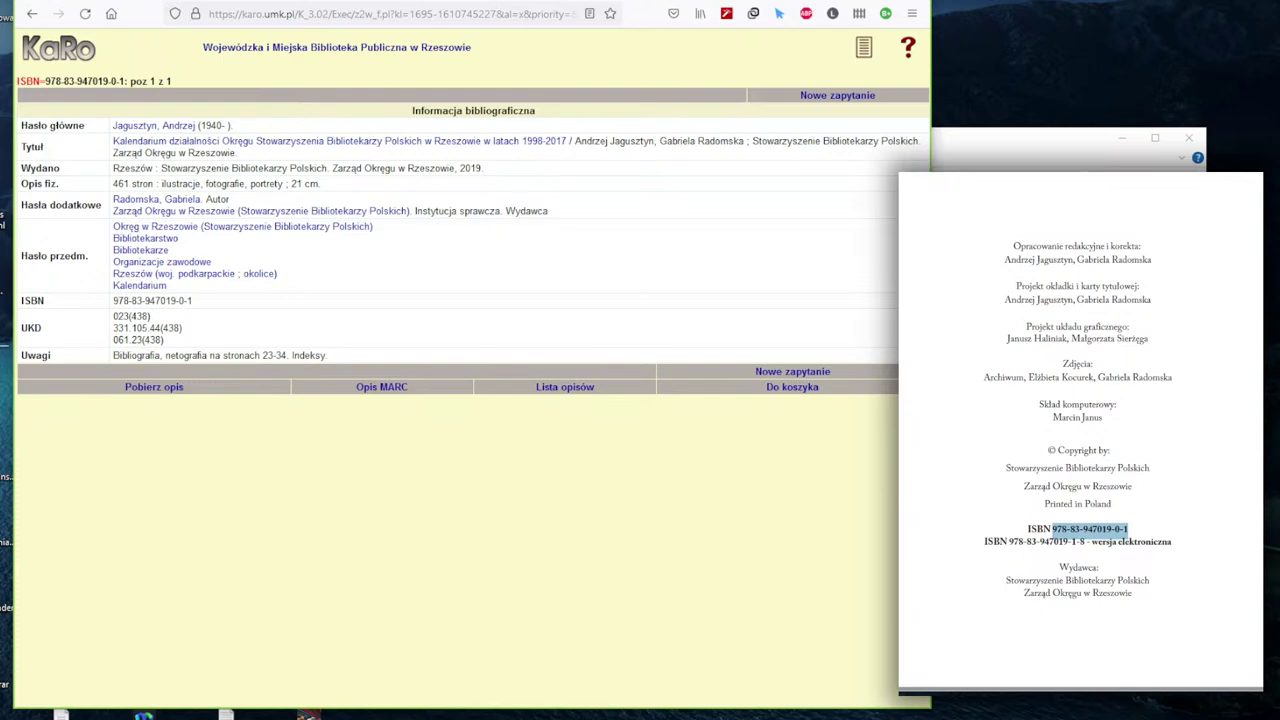
Check the book's final numbered pages and table of contents against the physical description in the KaRo record, then return to the cover.
key("End")
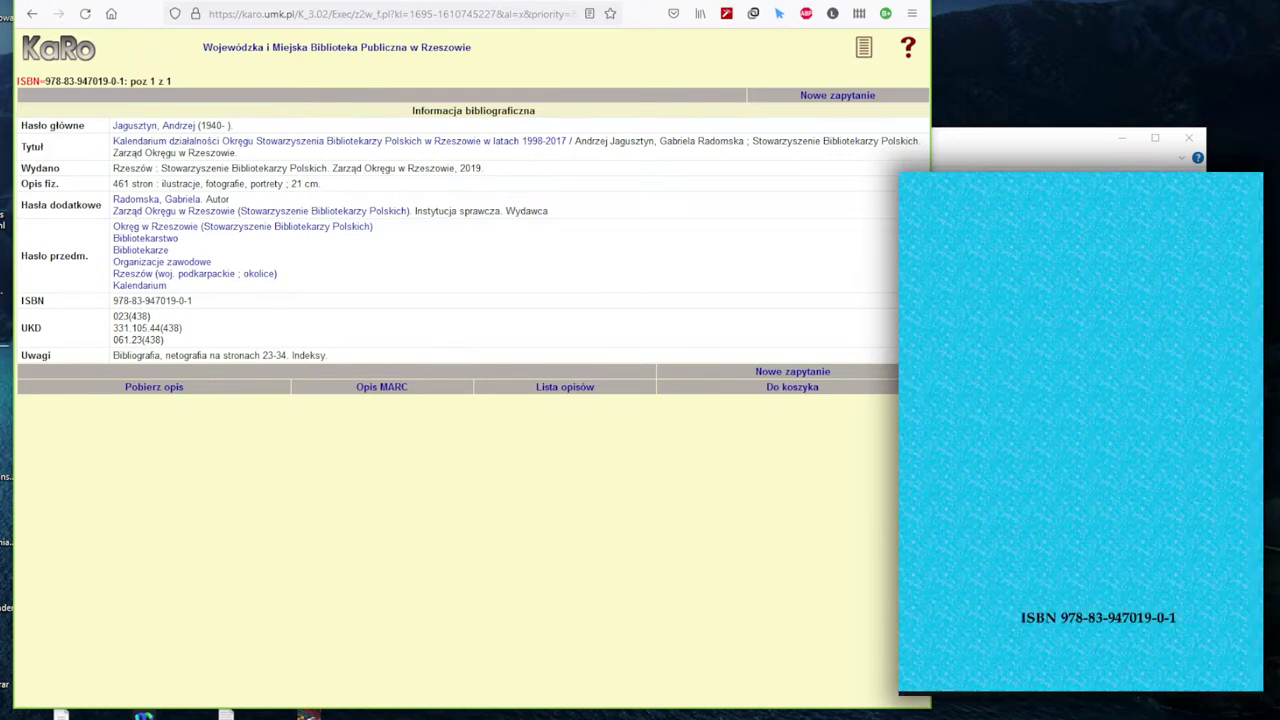
scroll(1222, 526, "up", 5)
scroll(1222, 526, "down", 3)
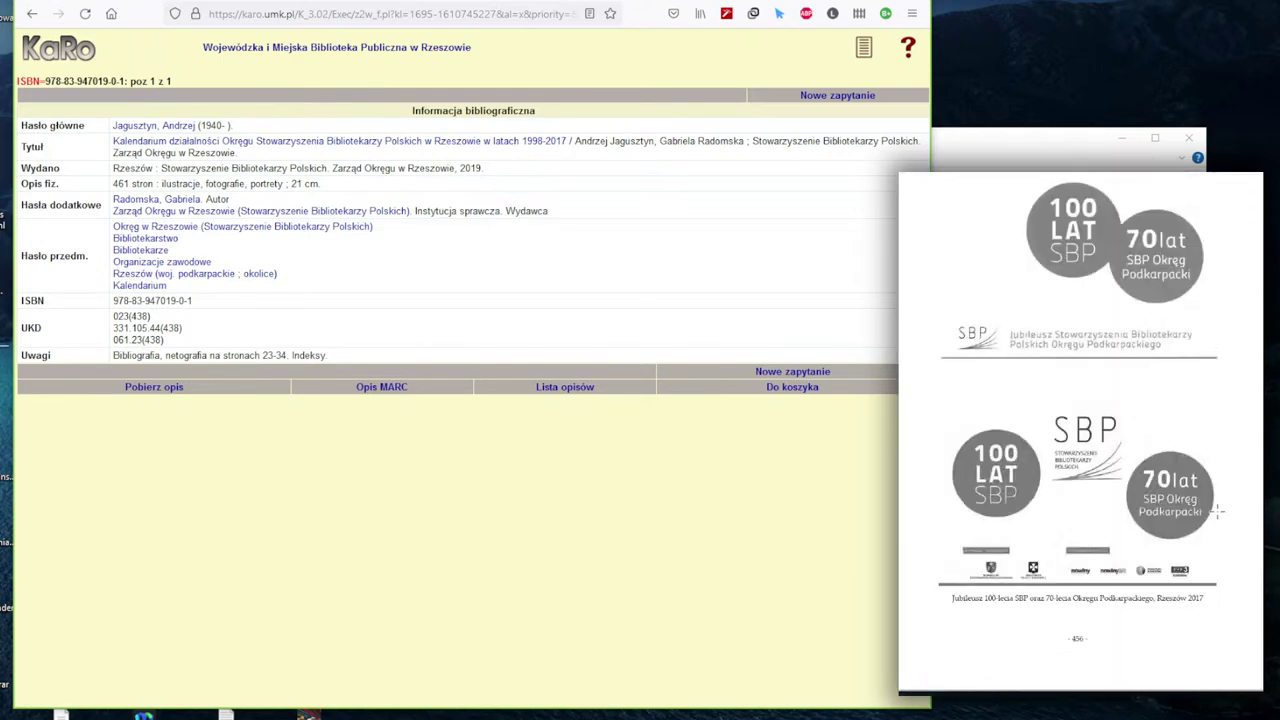
scroll(1189, 536, "down", 10)
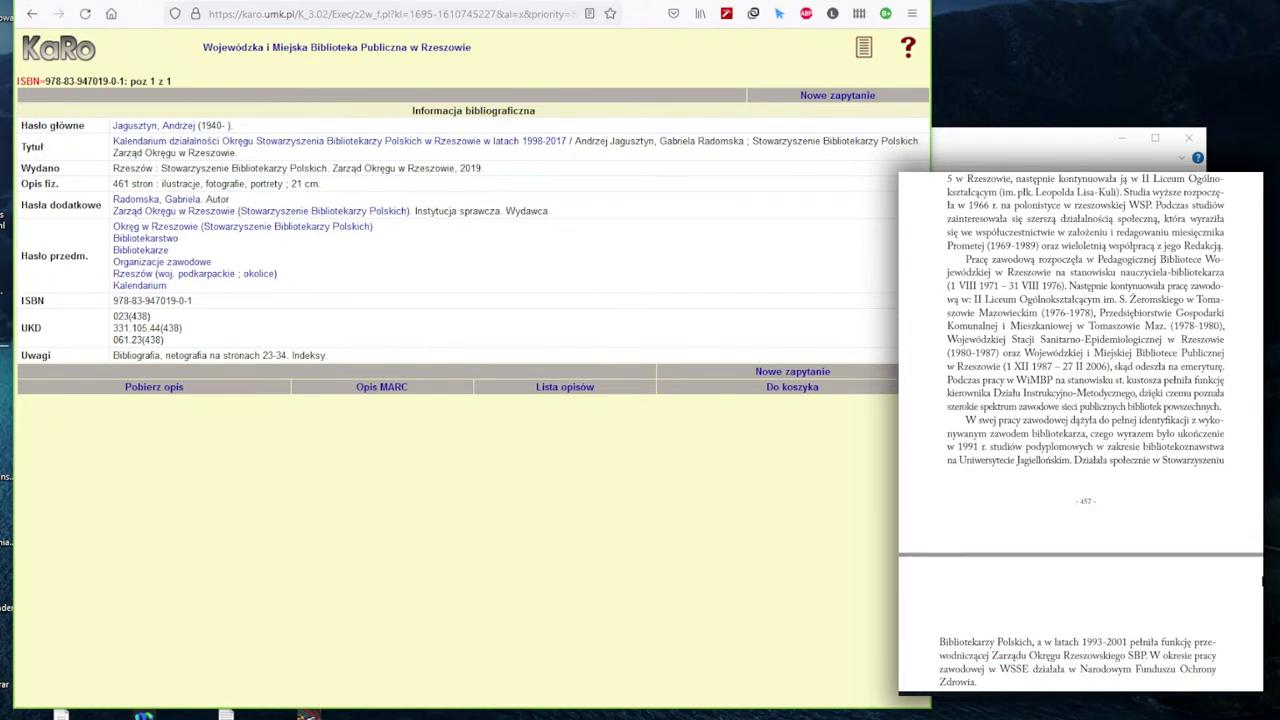
scroll(1250, 580, "down", 8)
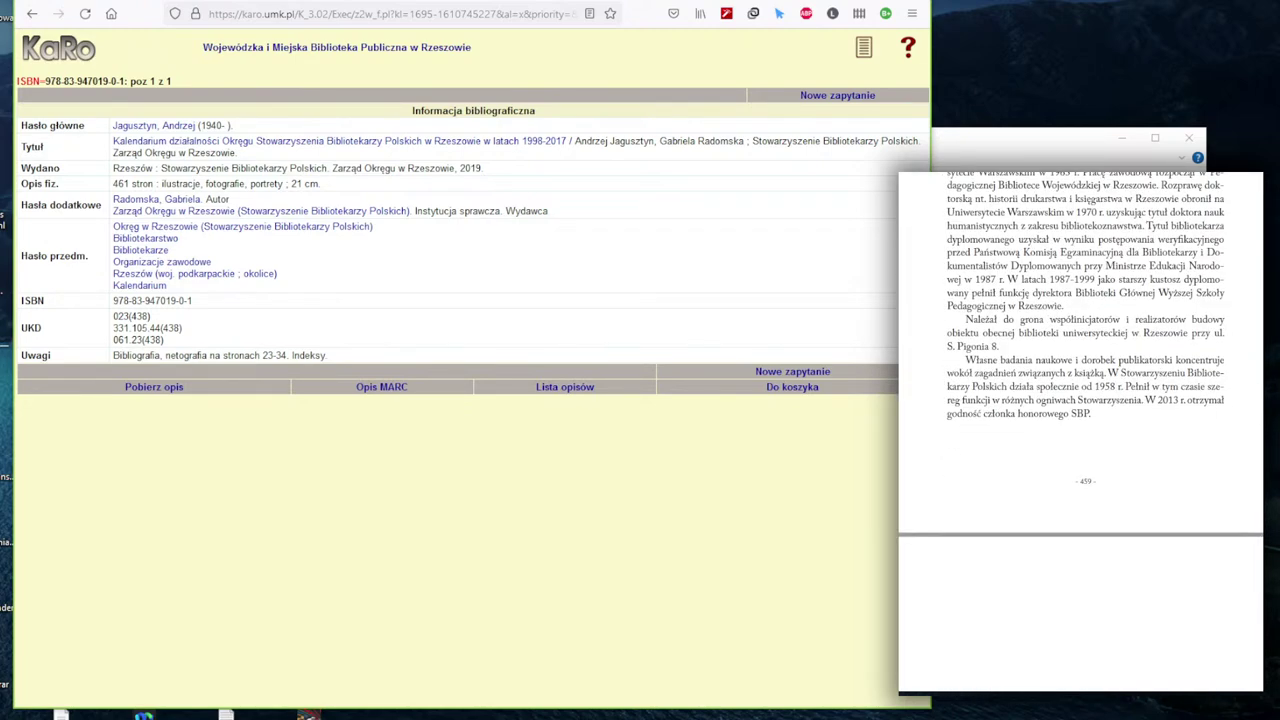
scroll(1234, 609, "down", 10)
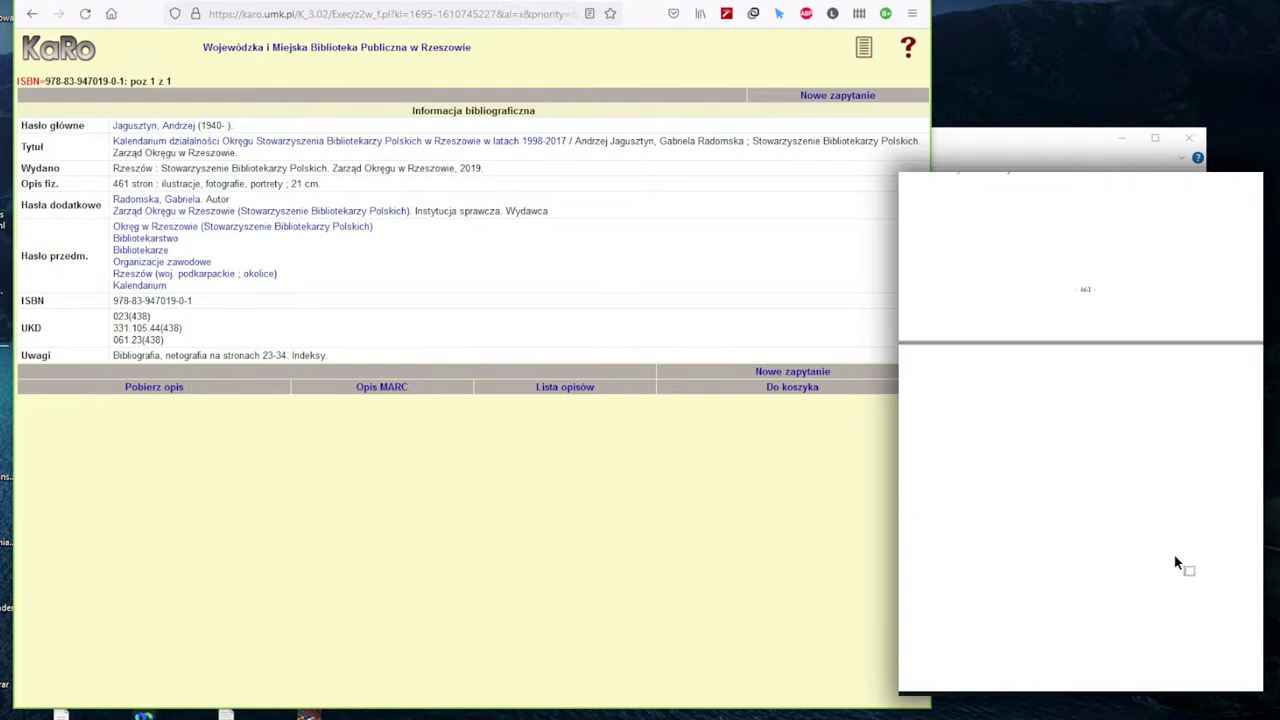
scroll(1178, 560, "down", 3)
scroll(1178, 552, "up", 6)
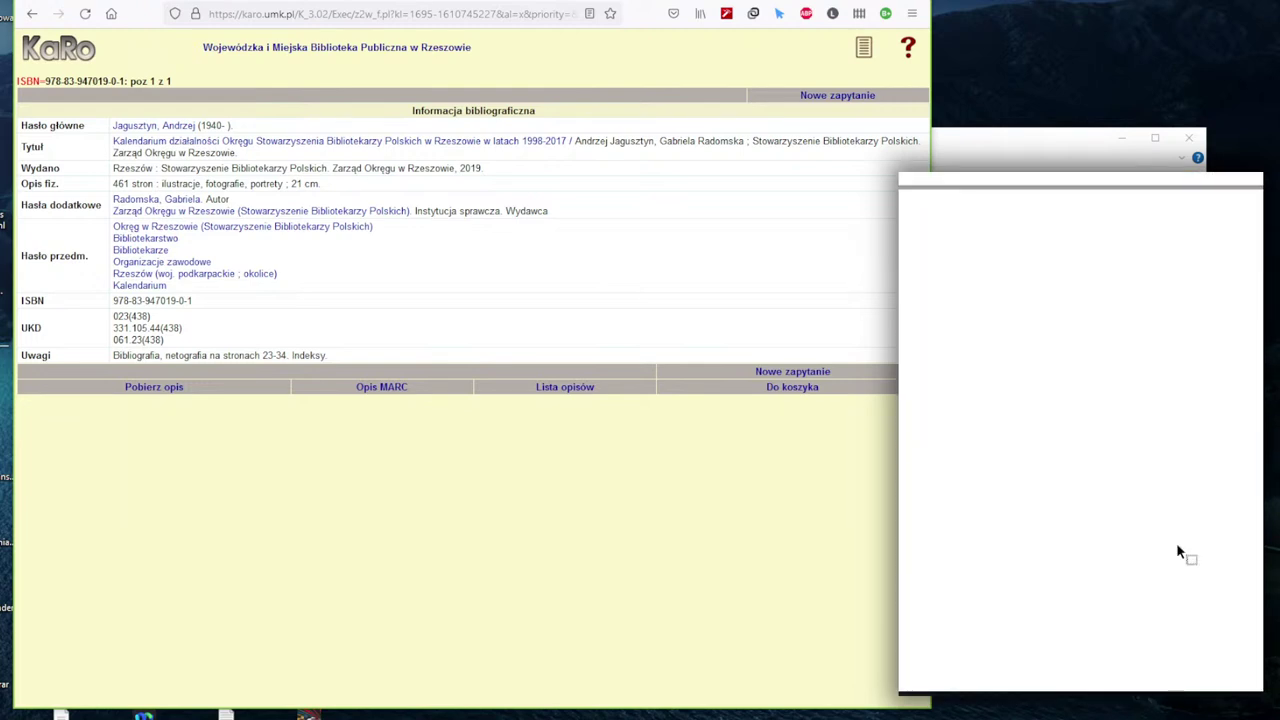
scroll(1176, 542, "up", 2)
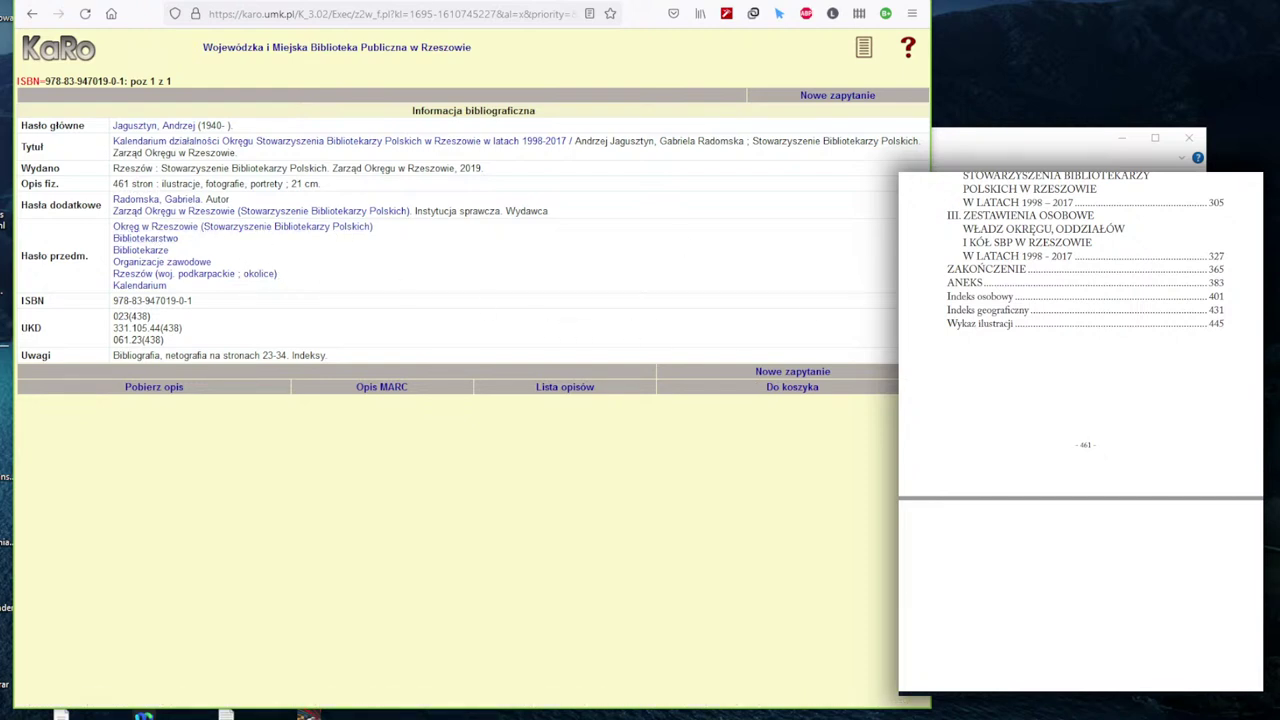
scroll(1080, 430, "up", 15)
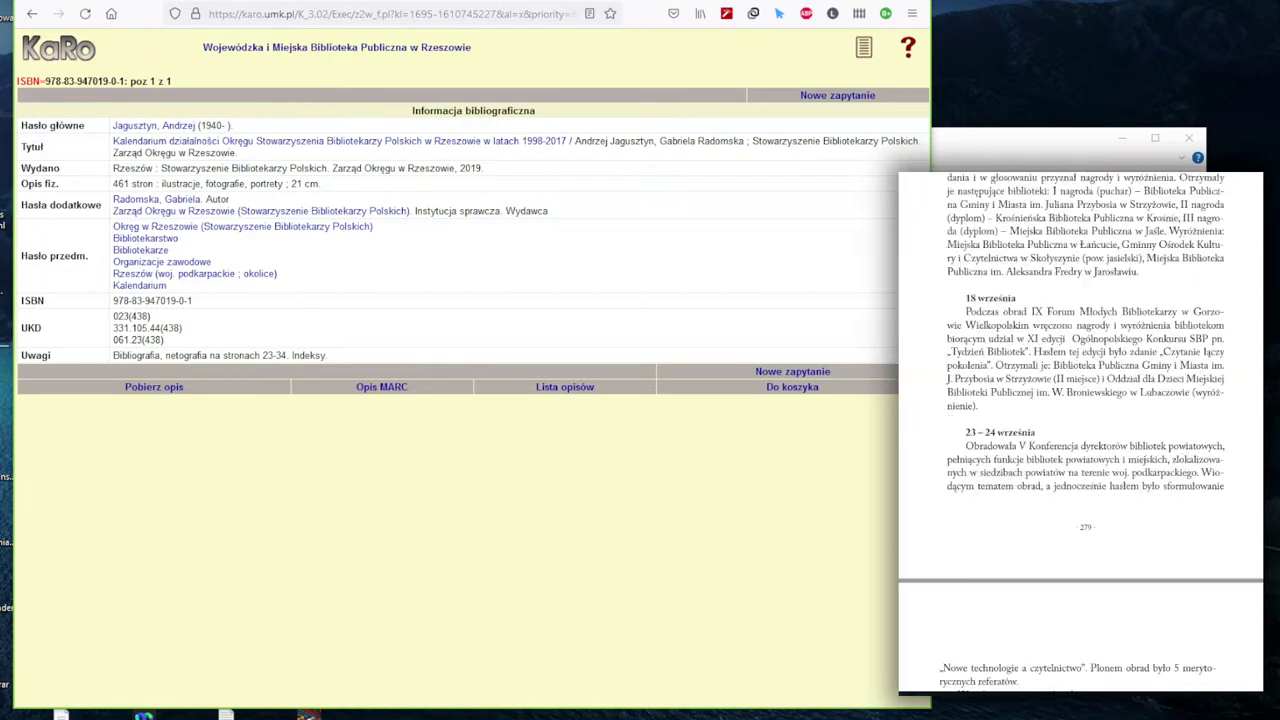
scroll(1080, 430, "up", 10)
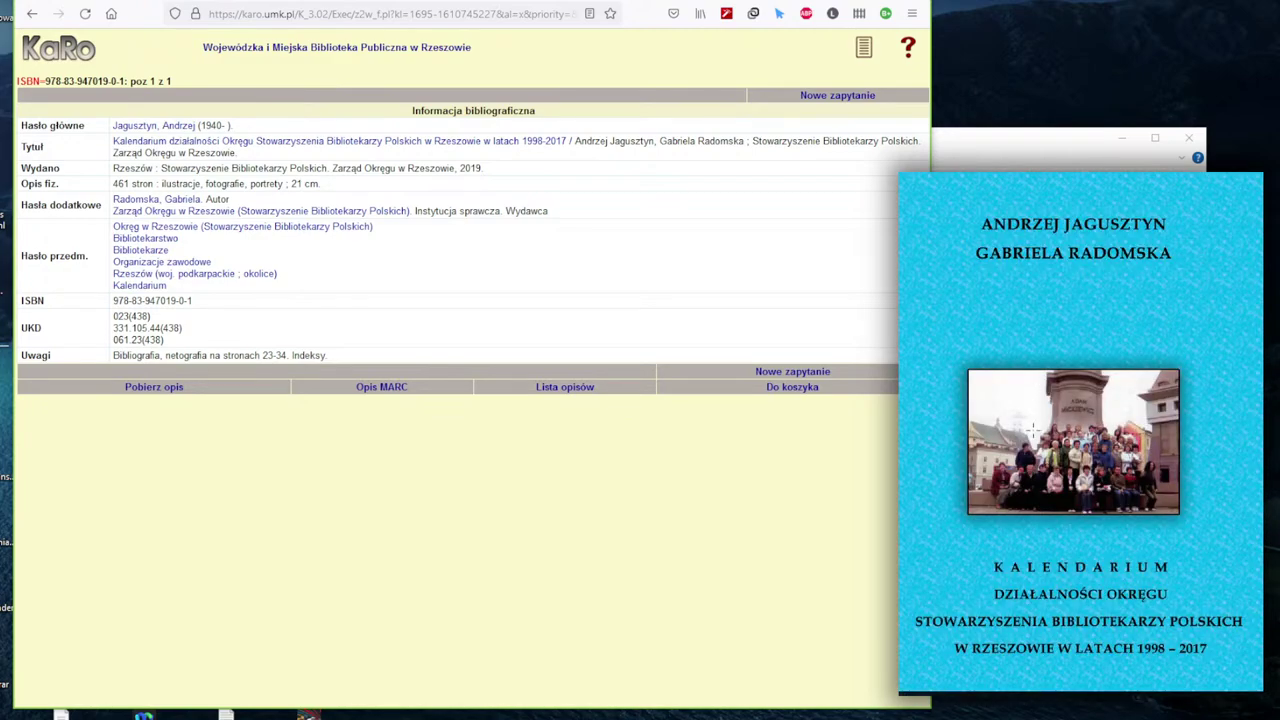
Download the bibliographic description from the KaRo record and check the browser's downloads.
left_click(147, 388)
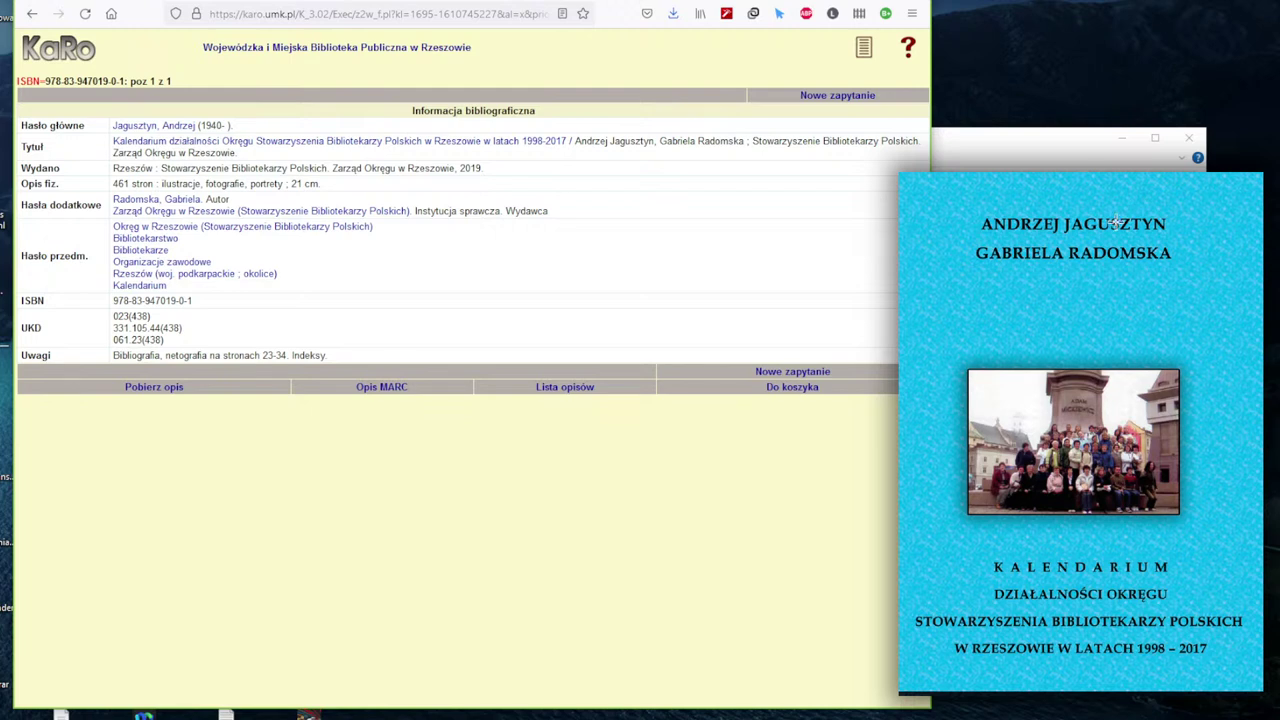
left_click(674, 18)
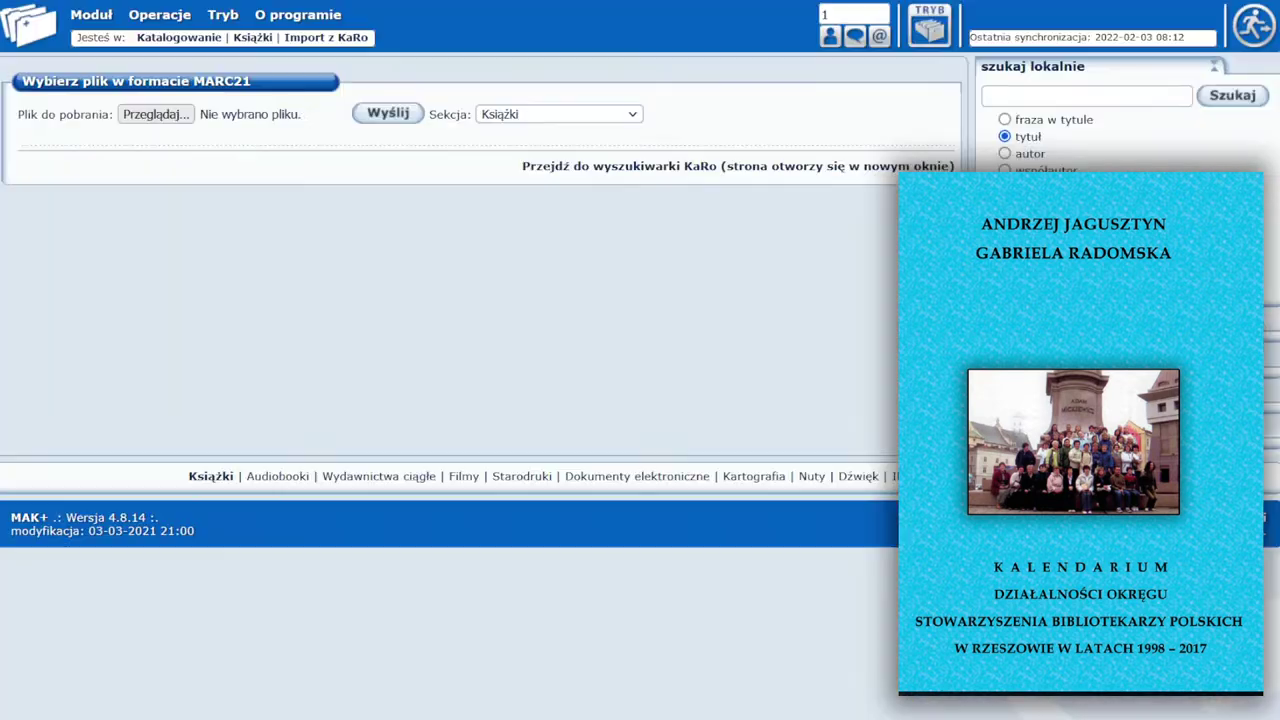
In MAK+, choose record(1).mrc as the MARC21 file, keep the section Książki after viewing the section options, and submit it for import.
left_click(91, 14)
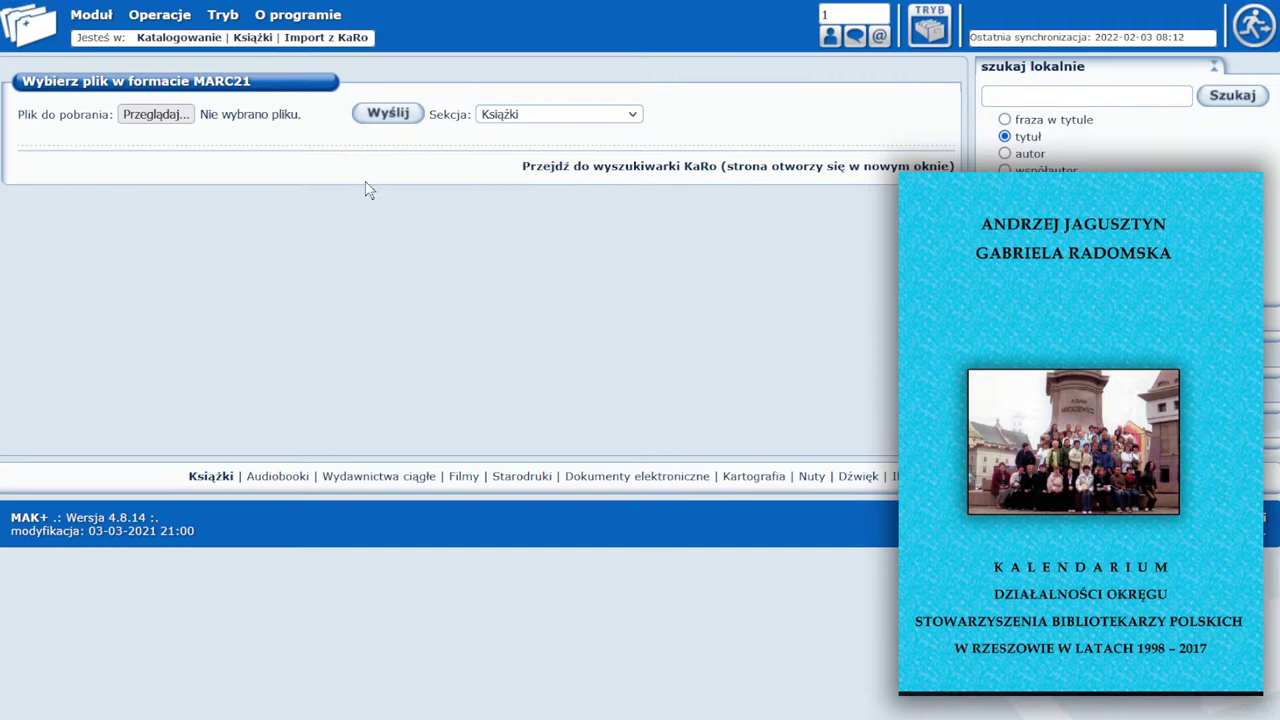
left_click(136, 116)
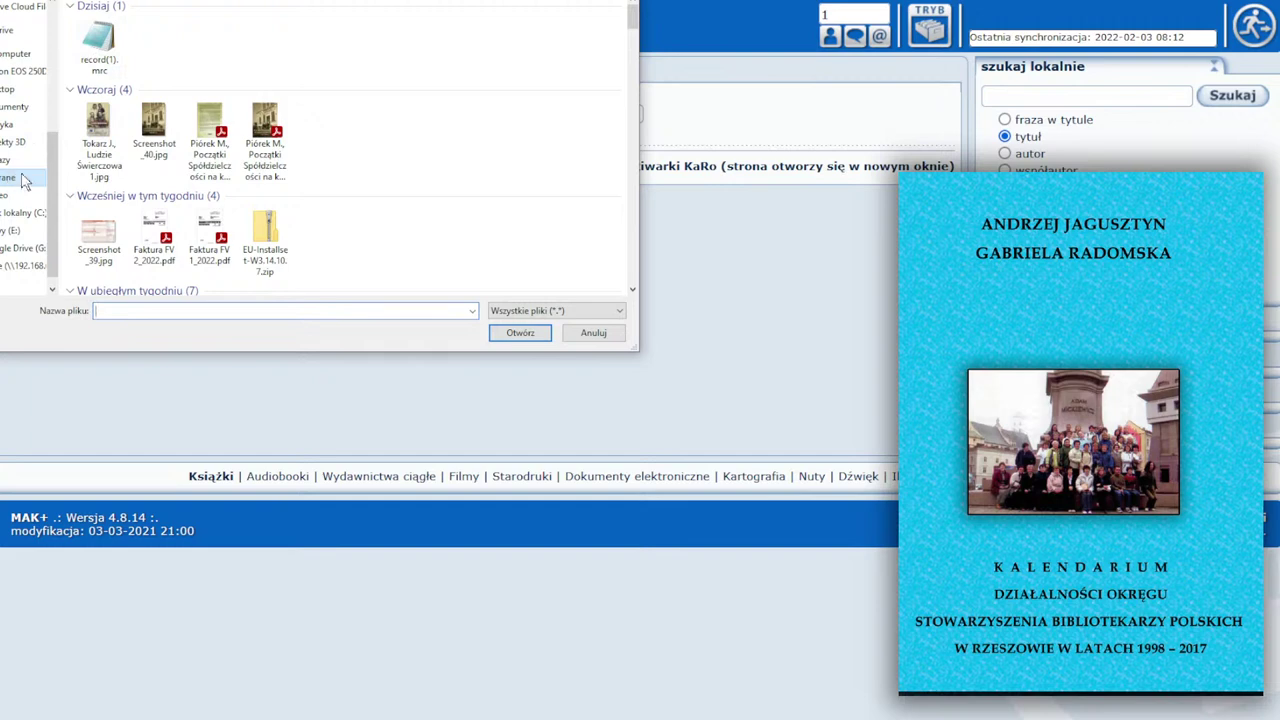
double_click(96, 44)
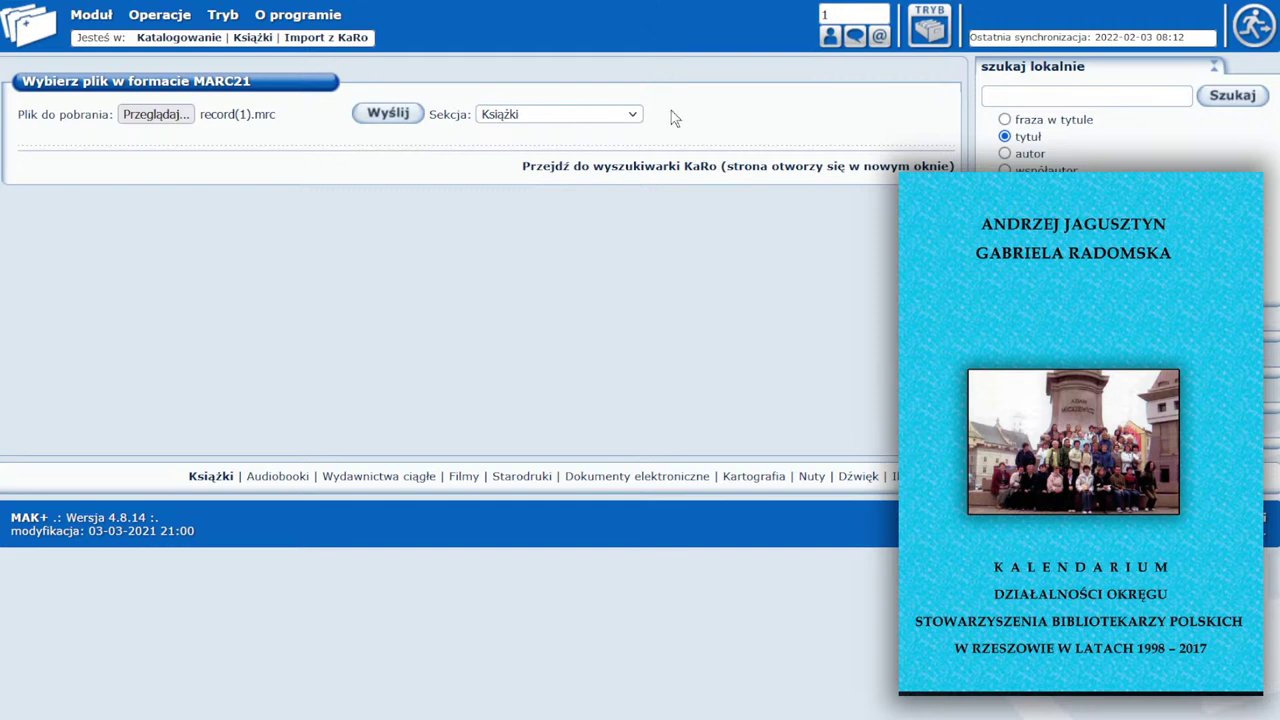
left_click(633, 115)
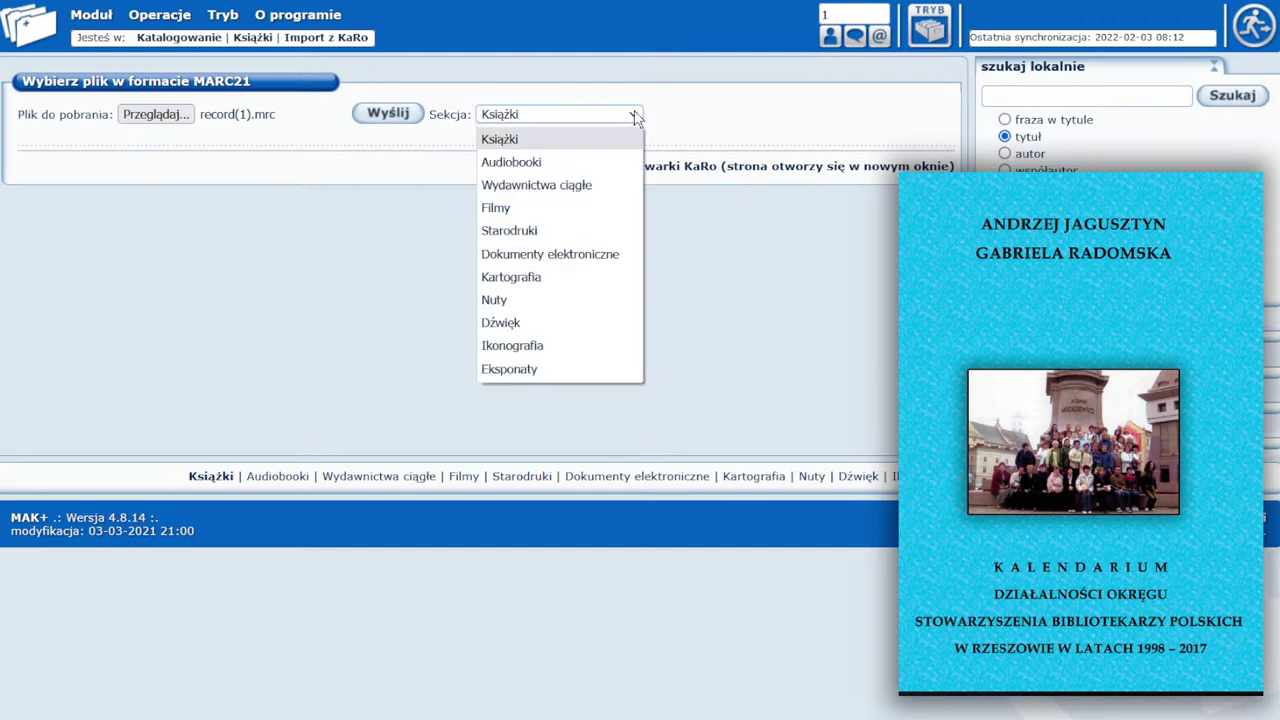
left_click(636, 117)
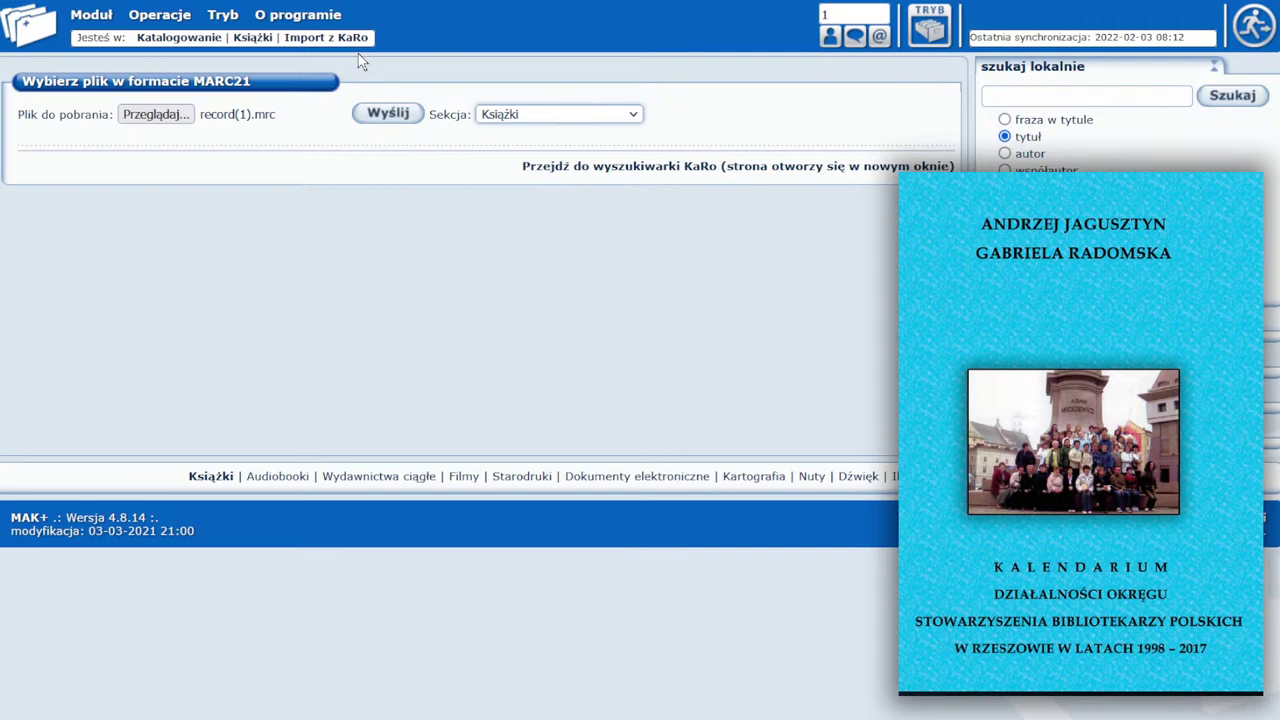
left_click(388, 115)
Look over the imported record's opening fields and read the built-in help for field 005, Data ostatniej modyfikacji rekordu.
scroll(392, 235, "down", 3)
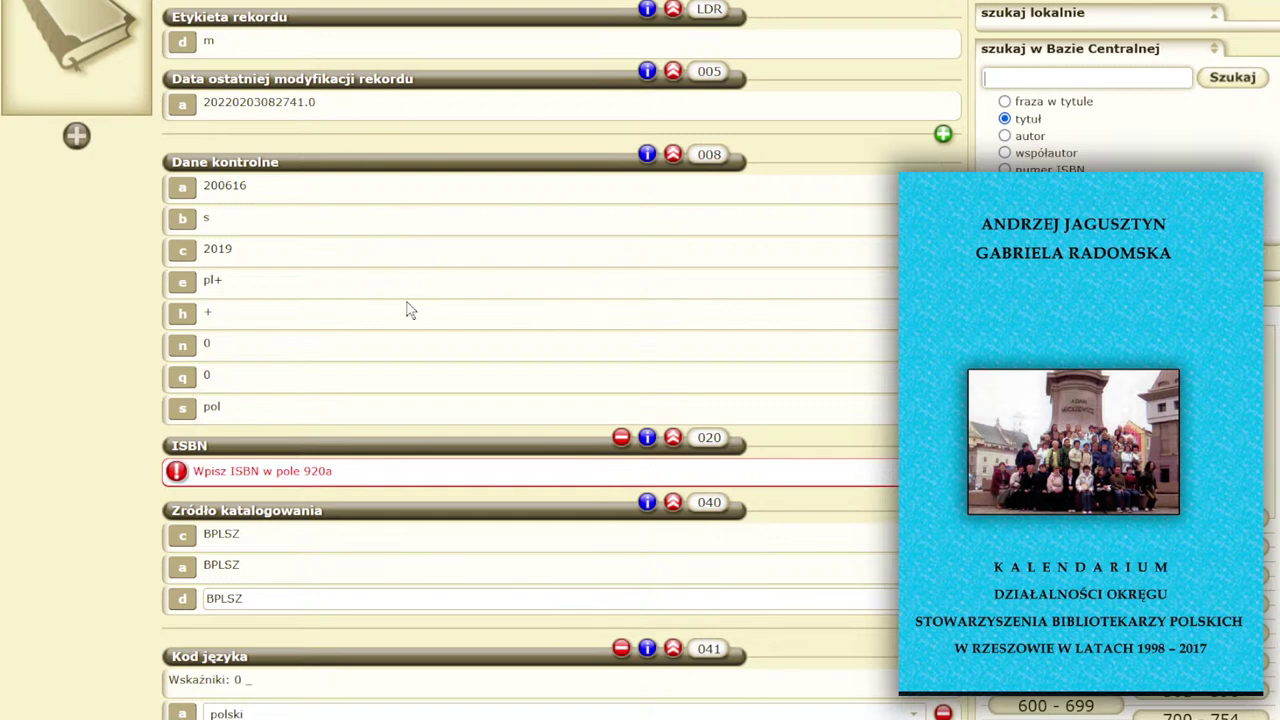
scroll(406, 303, "up", 3)
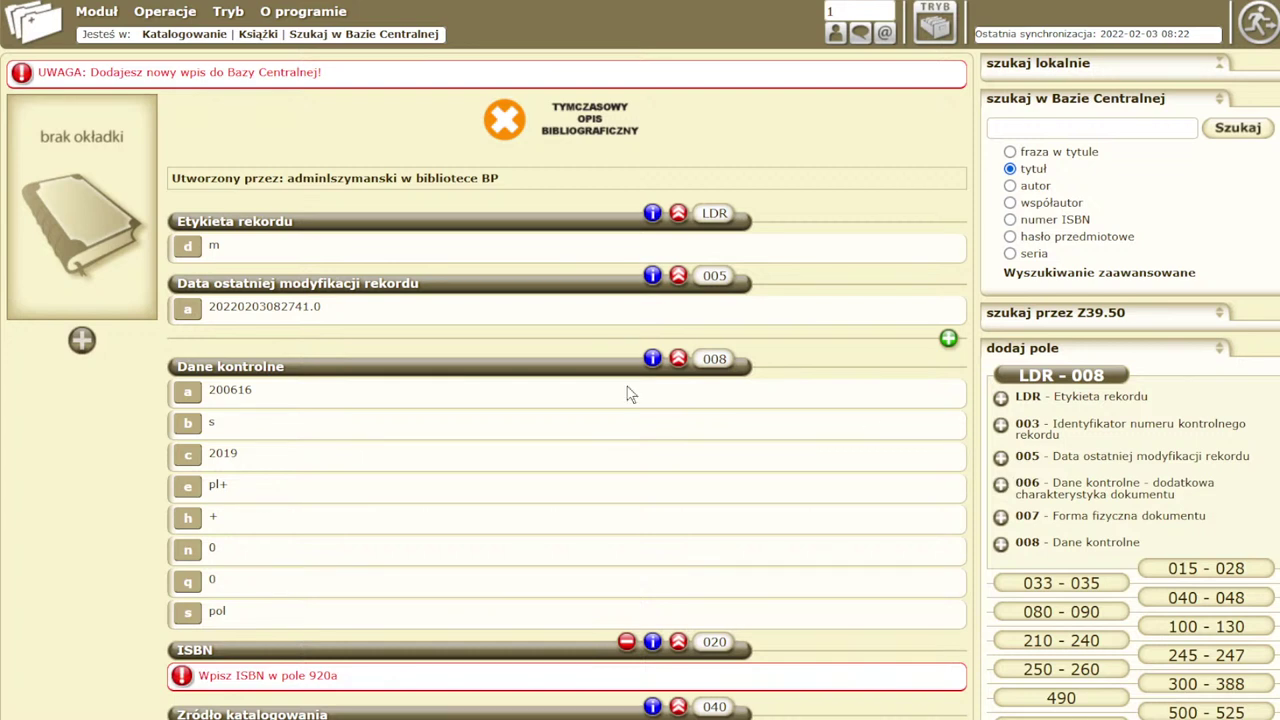
left_click_drag(176, 283, 472, 290)
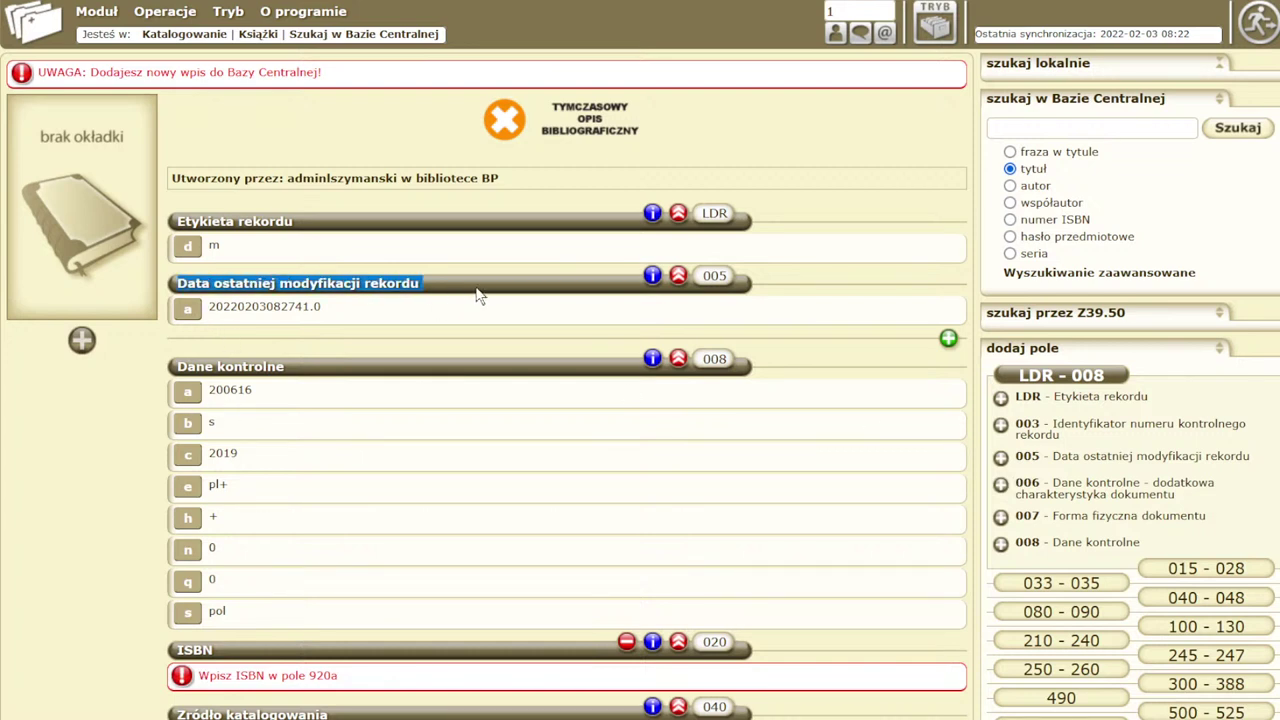
left_click_drag(699, 277, 734, 286)
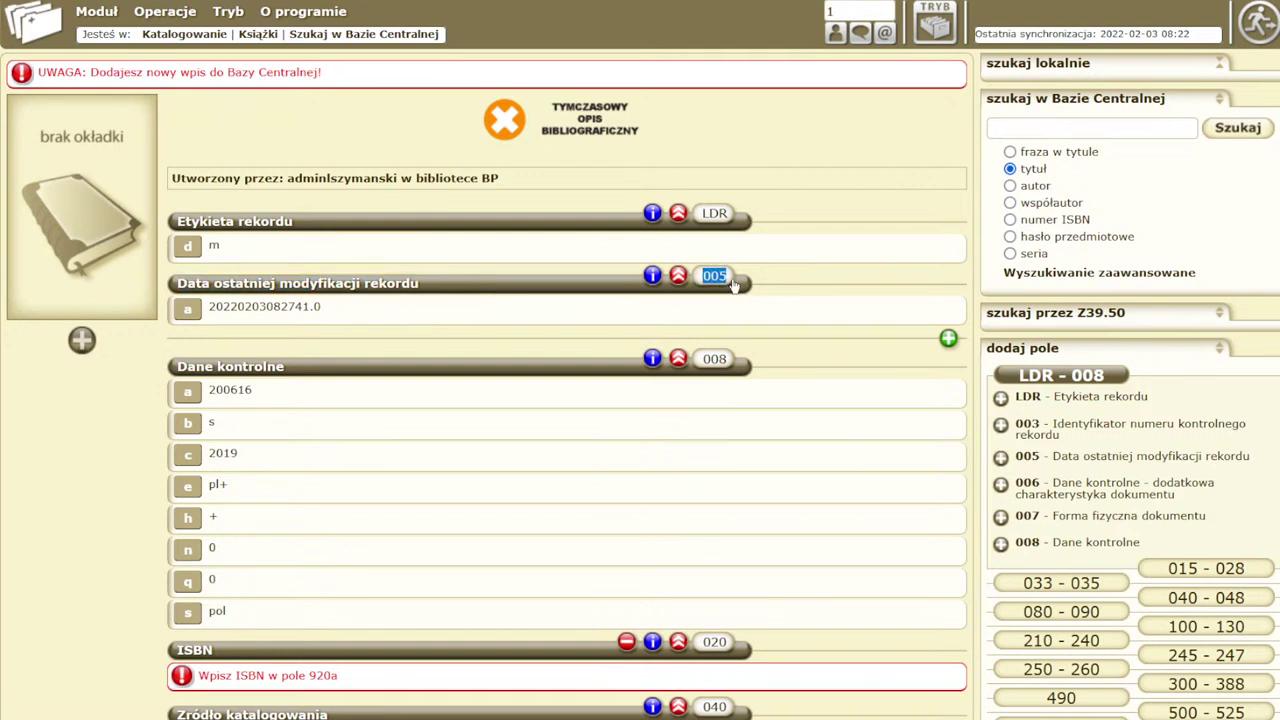
left_click(786, 297)
left_click(651, 277)
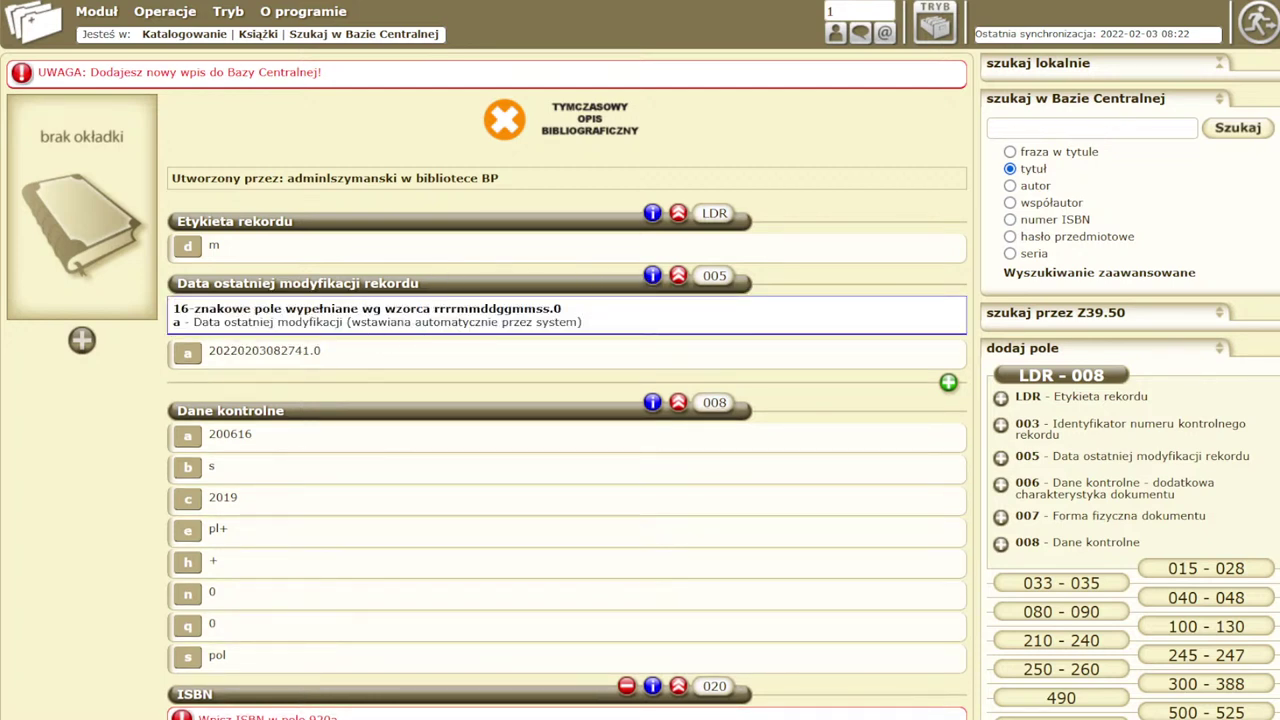
scroll(407, 337, "down", 1)
scroll(407, 337, "down", 1)
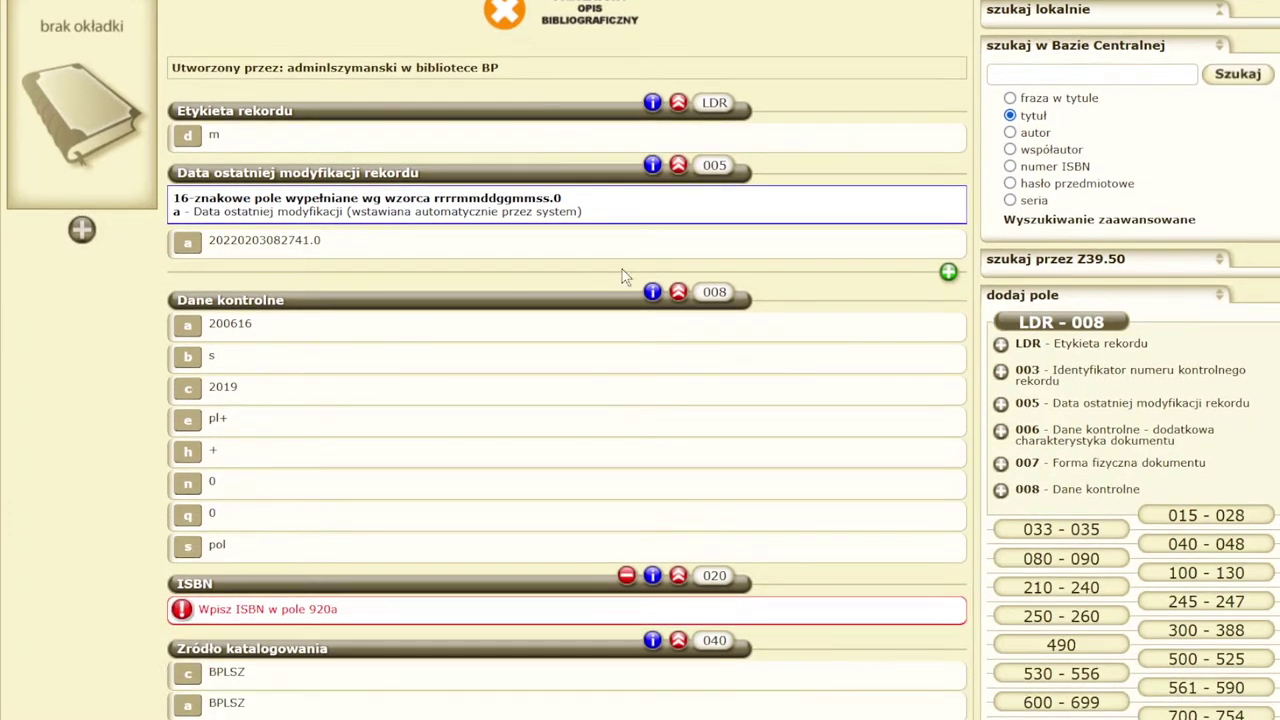
left_click(652, 168)
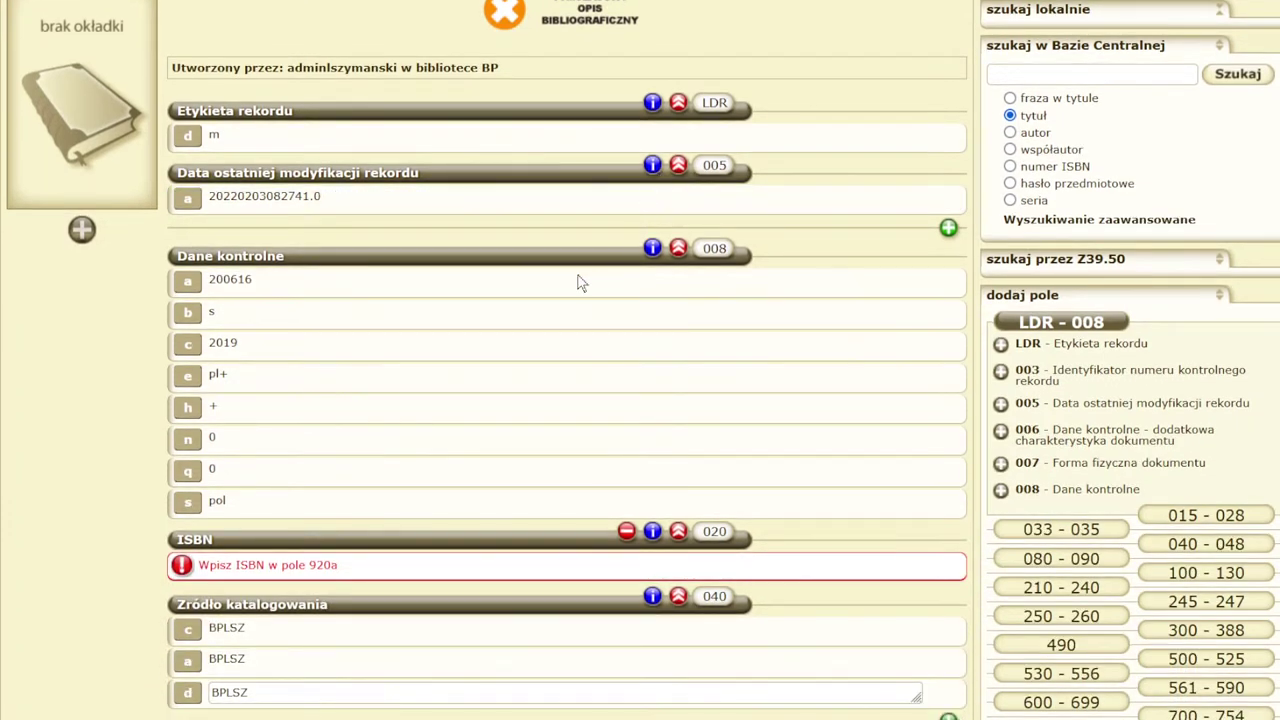
scroll(752, 248, "up", 2)
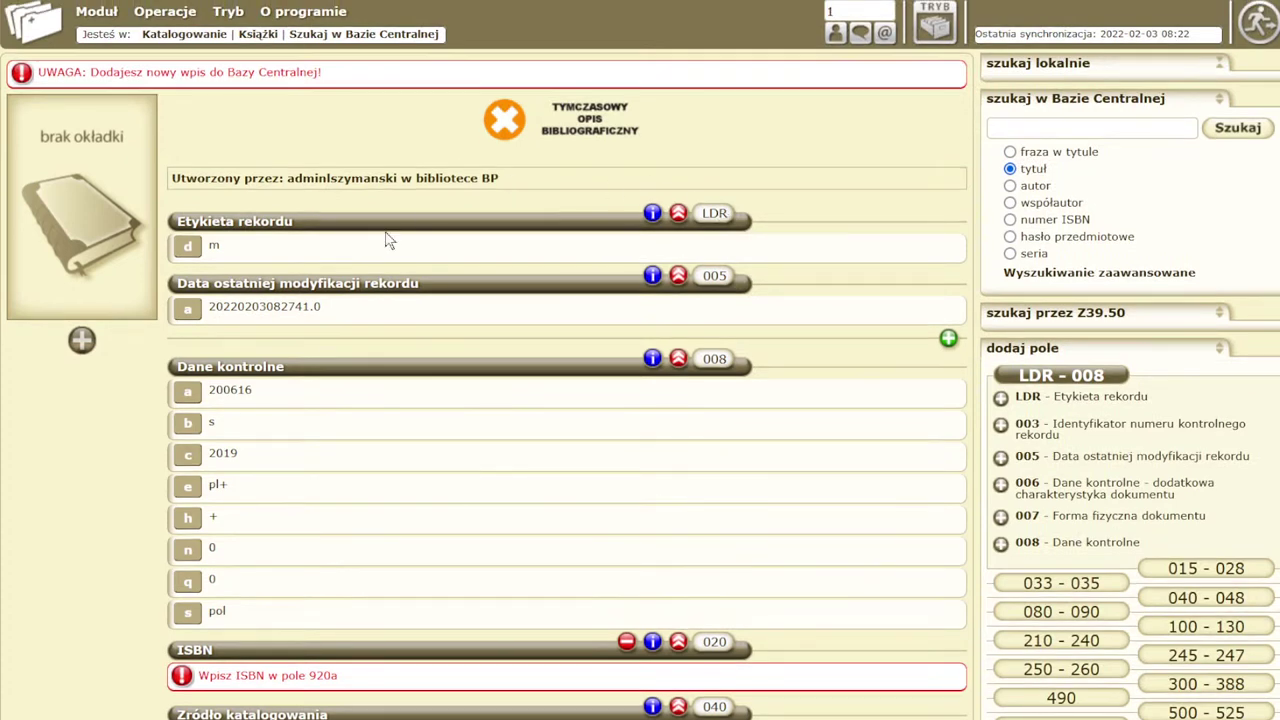
Copy the author's name from subfield a of field 100 and search for it in KHW within that field.
scroll(336, 275, "down", 4)
scroll(340, 273, "down", 3)
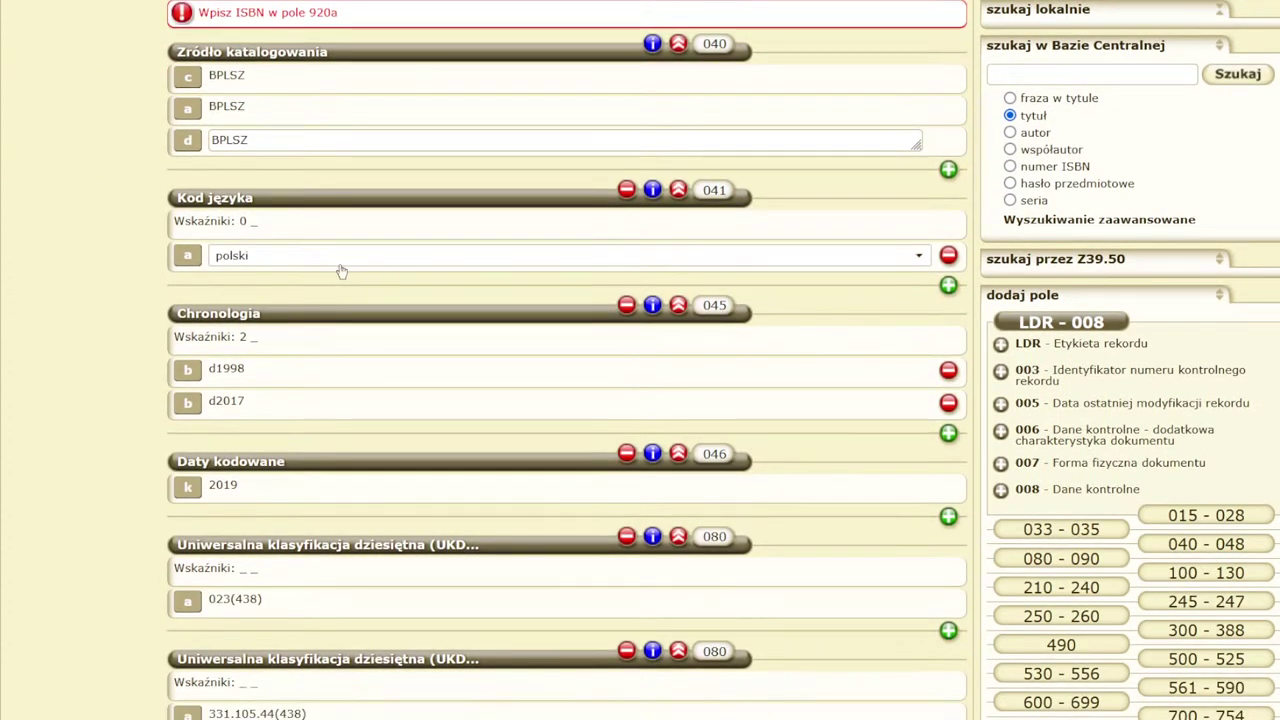
scroll(343, 272, "down", 1)
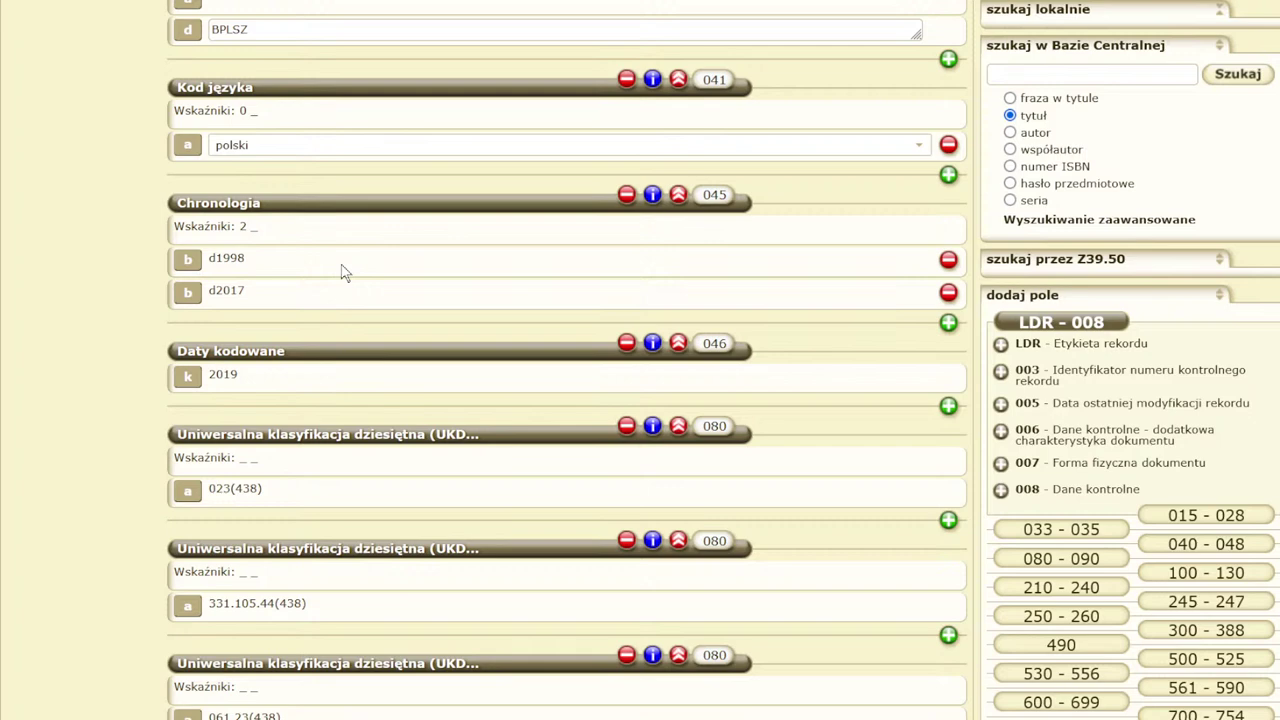
scroll(343, 272, "down", 4)
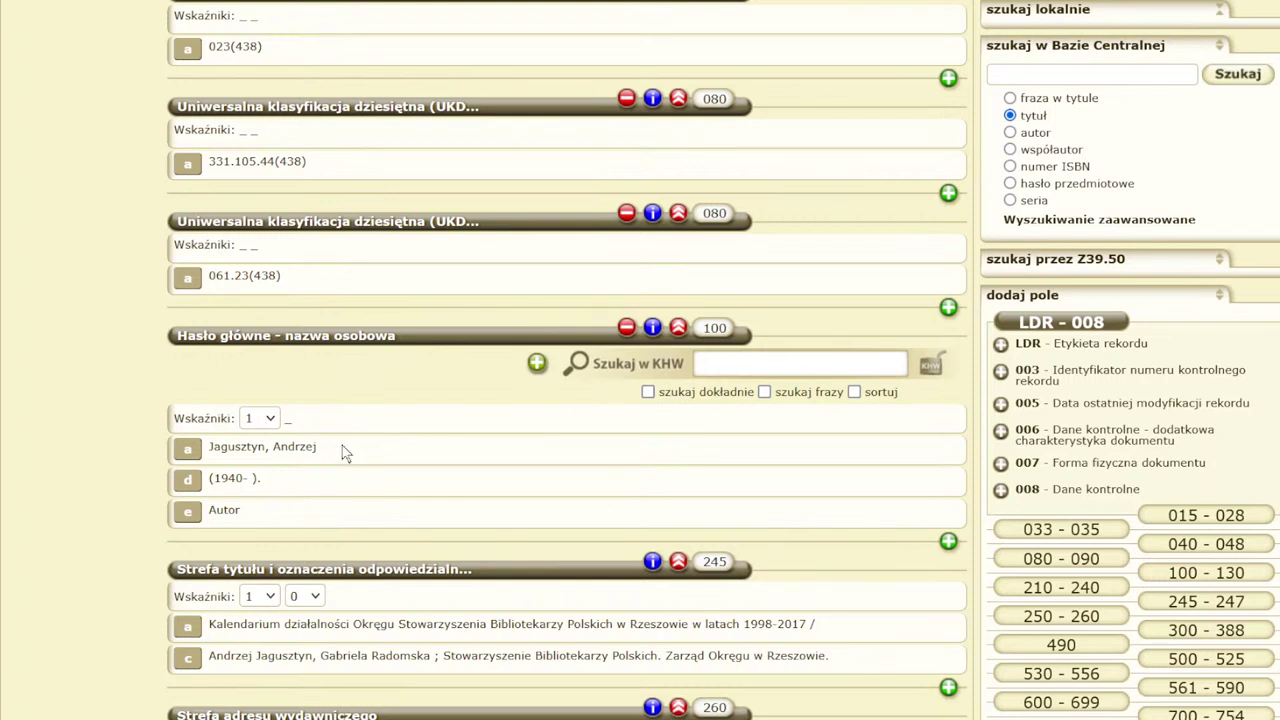
left_click_drag(322, 452, 212, 465)
right_click(215, 446)
left_click(254, 468)
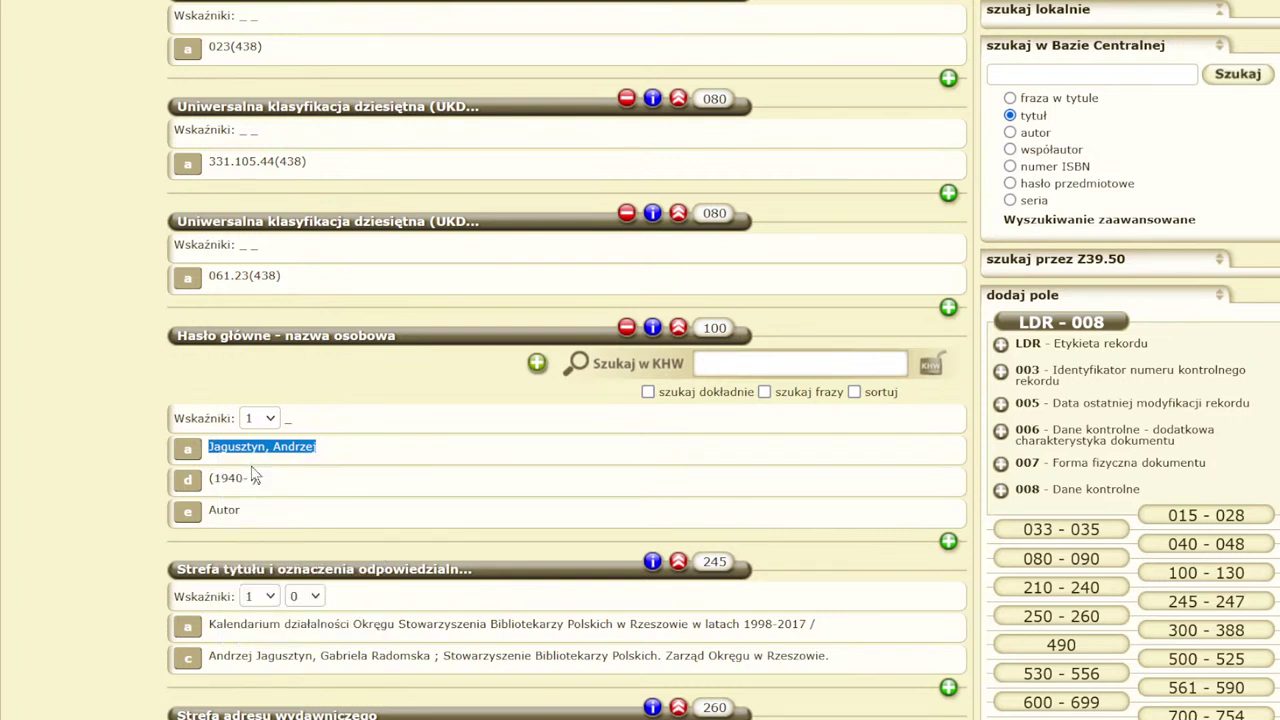
left_click(740, 364)
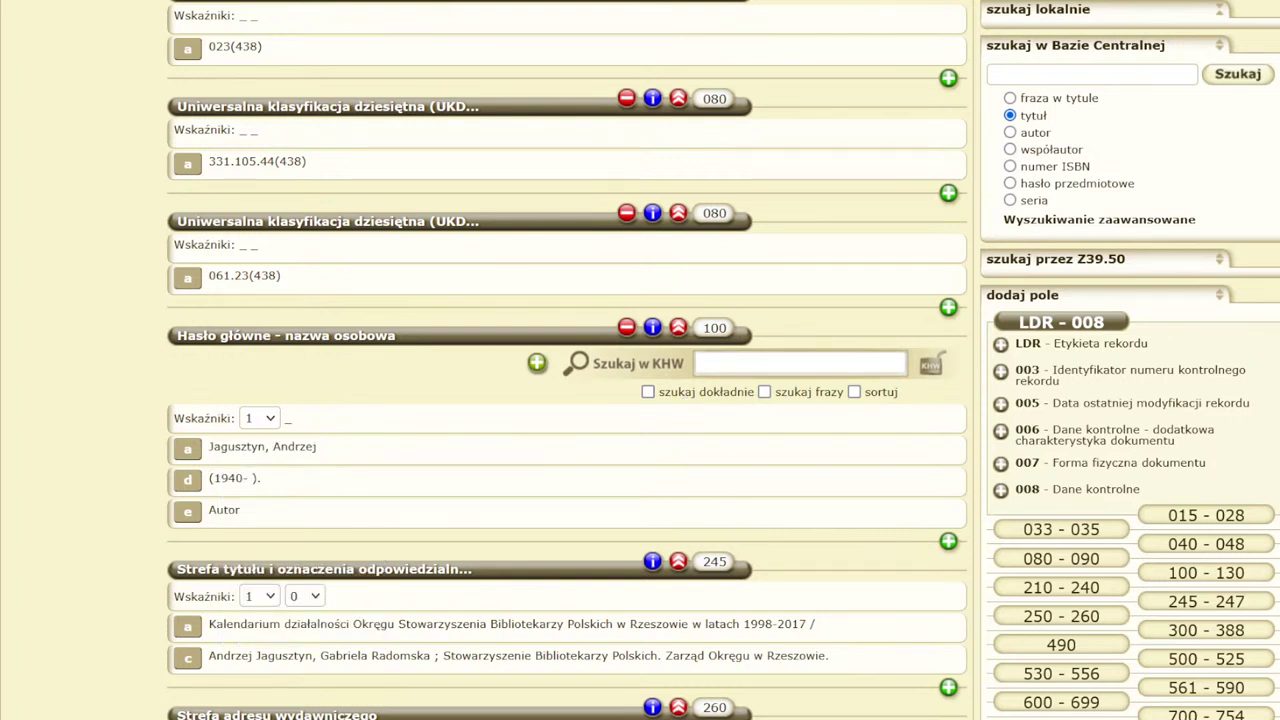
right_click(743, 364)
left_click(770, 466)
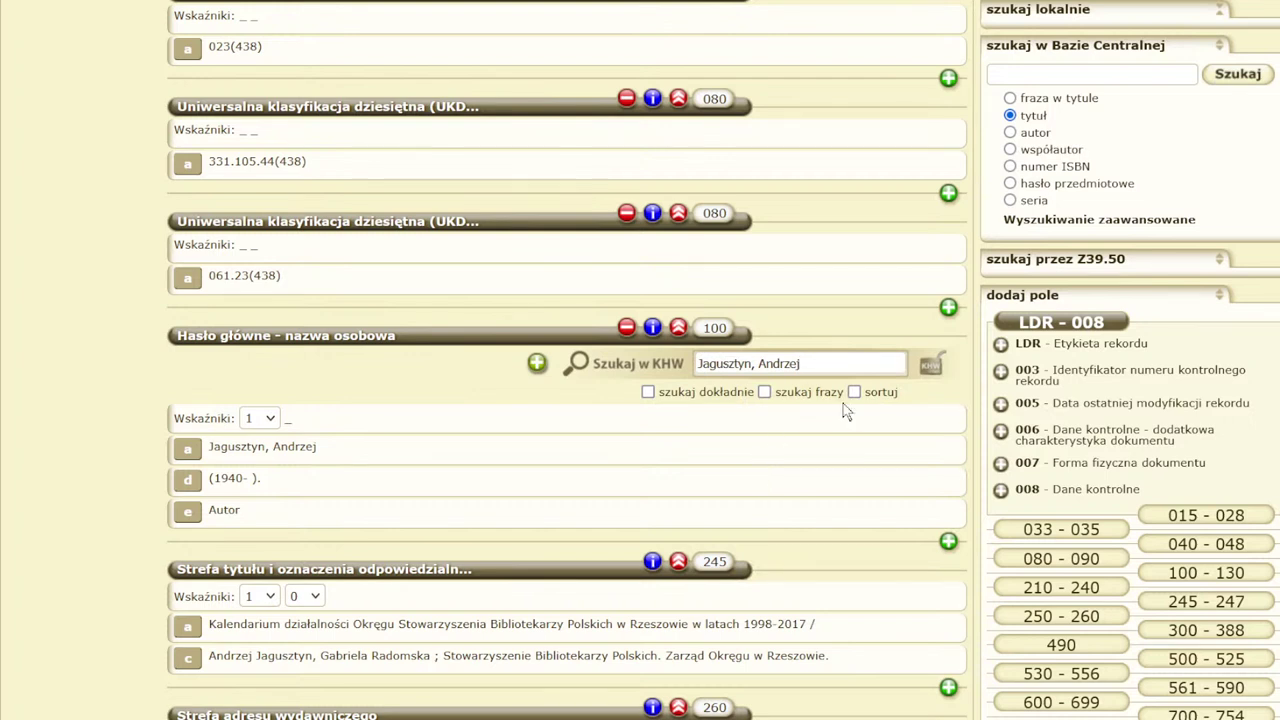
key("BackSpace")
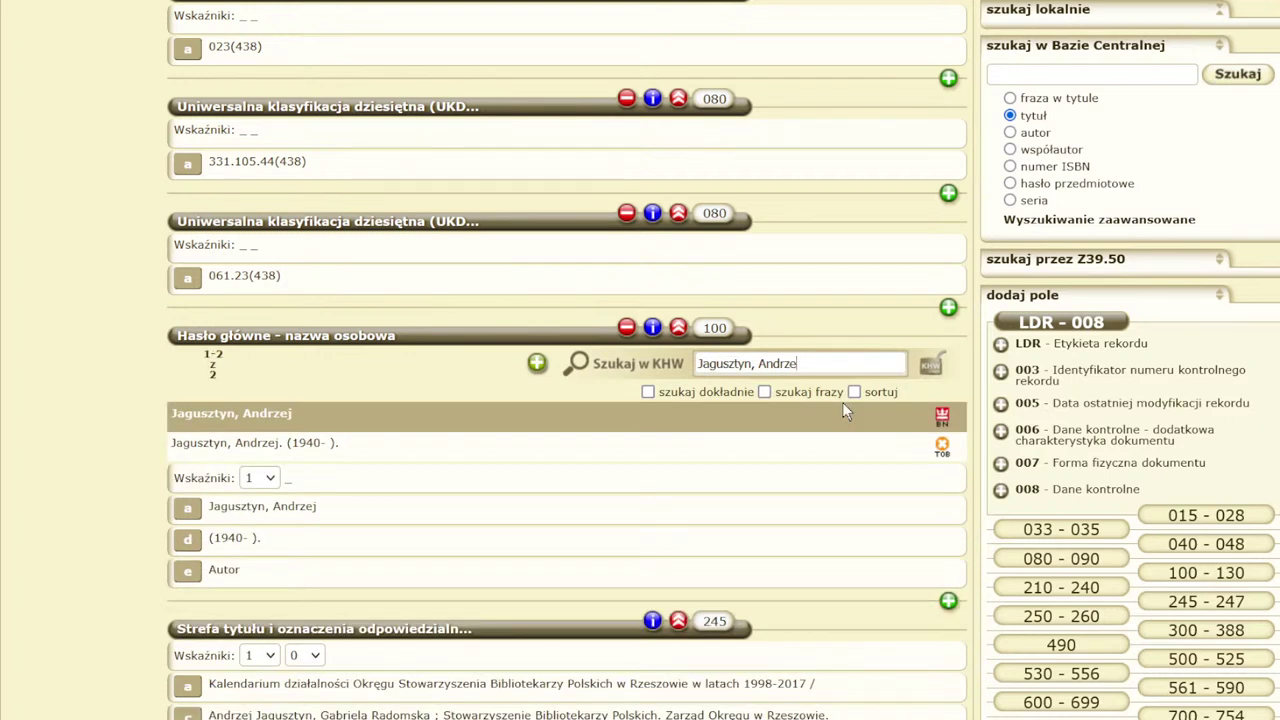
Insert the author's BN authority entry without life dates as the main heading in field 100.
key("Down")
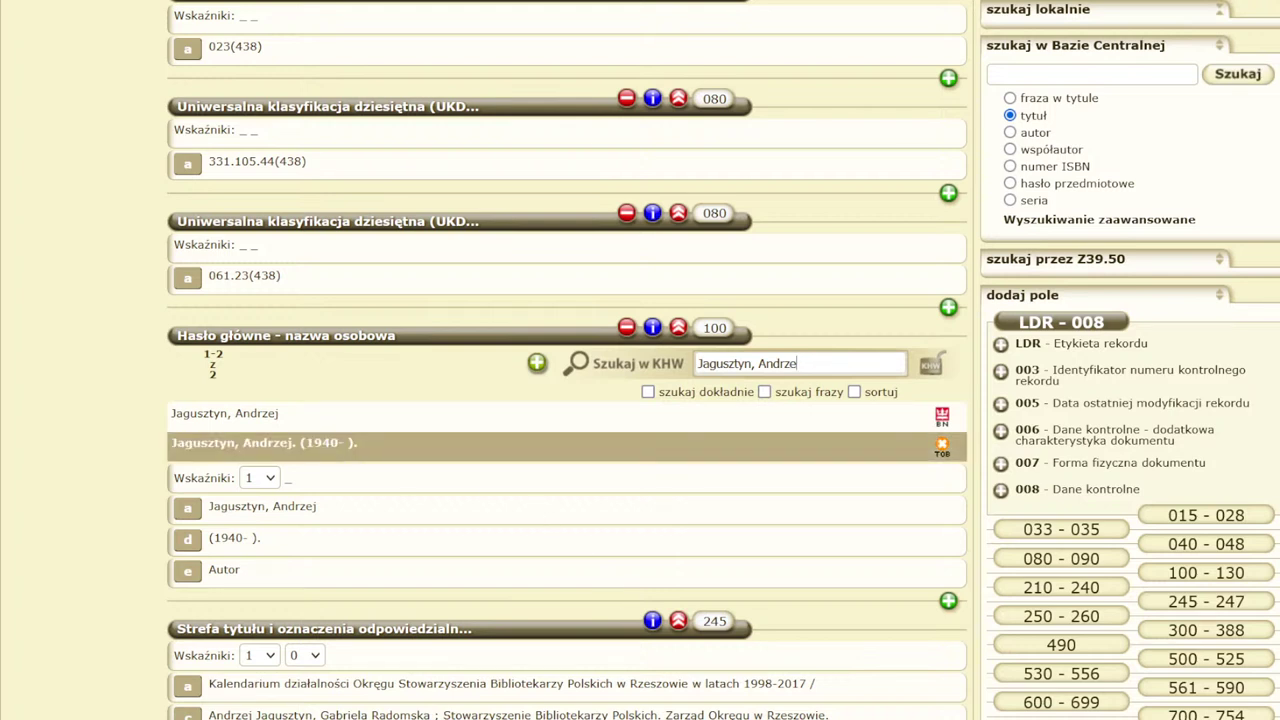
key("Up")
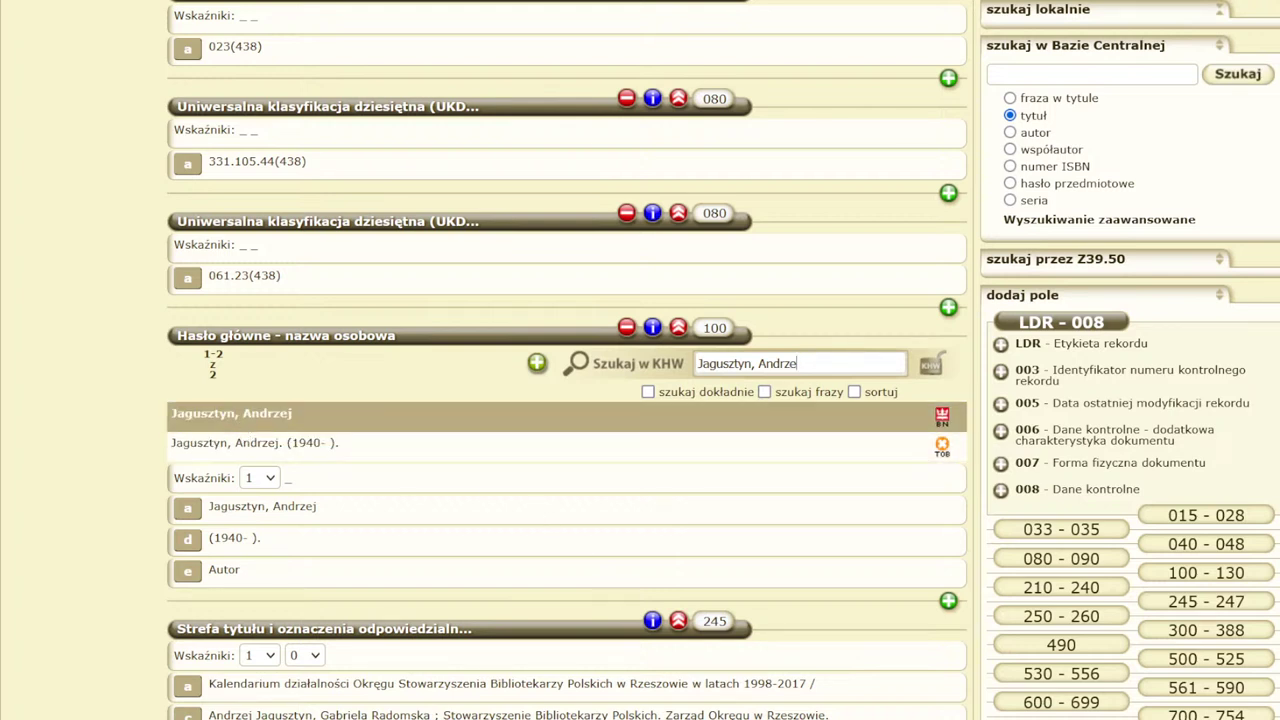
key("Return")
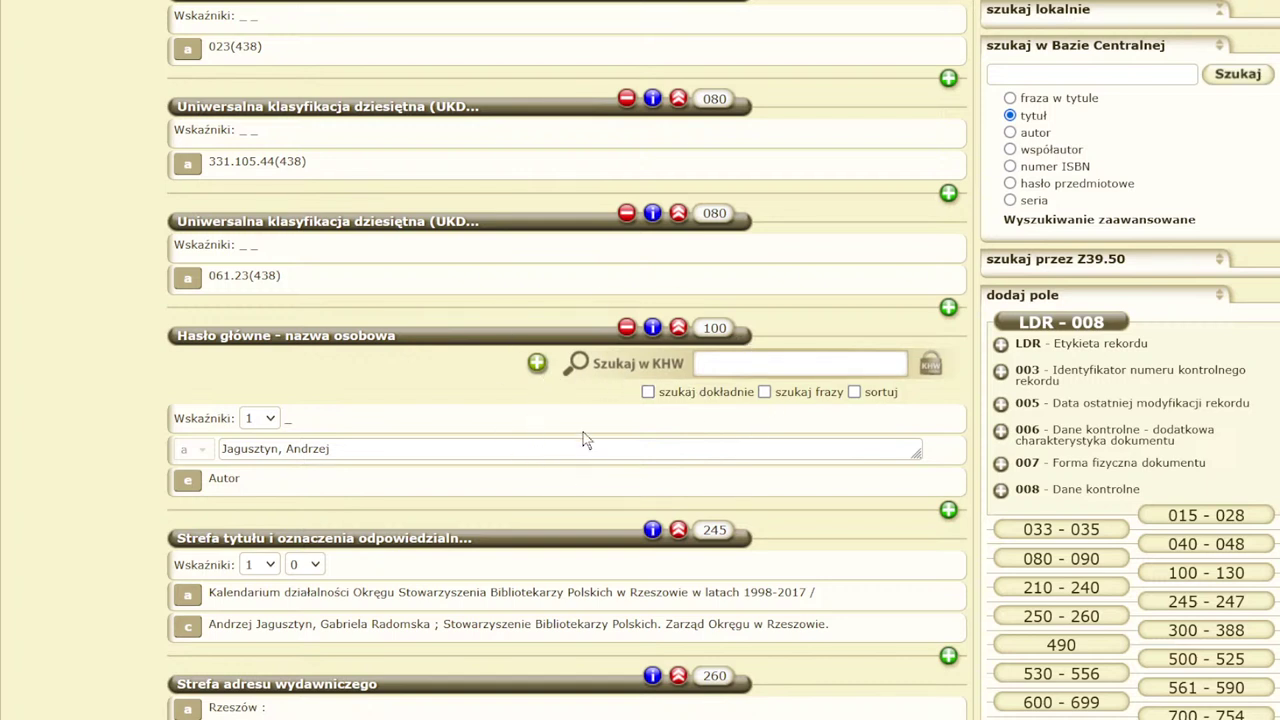
Open the form for adding a new author to KHW from field 100, look over its name and life-dates fields, and close it.
left_click(537, 366)
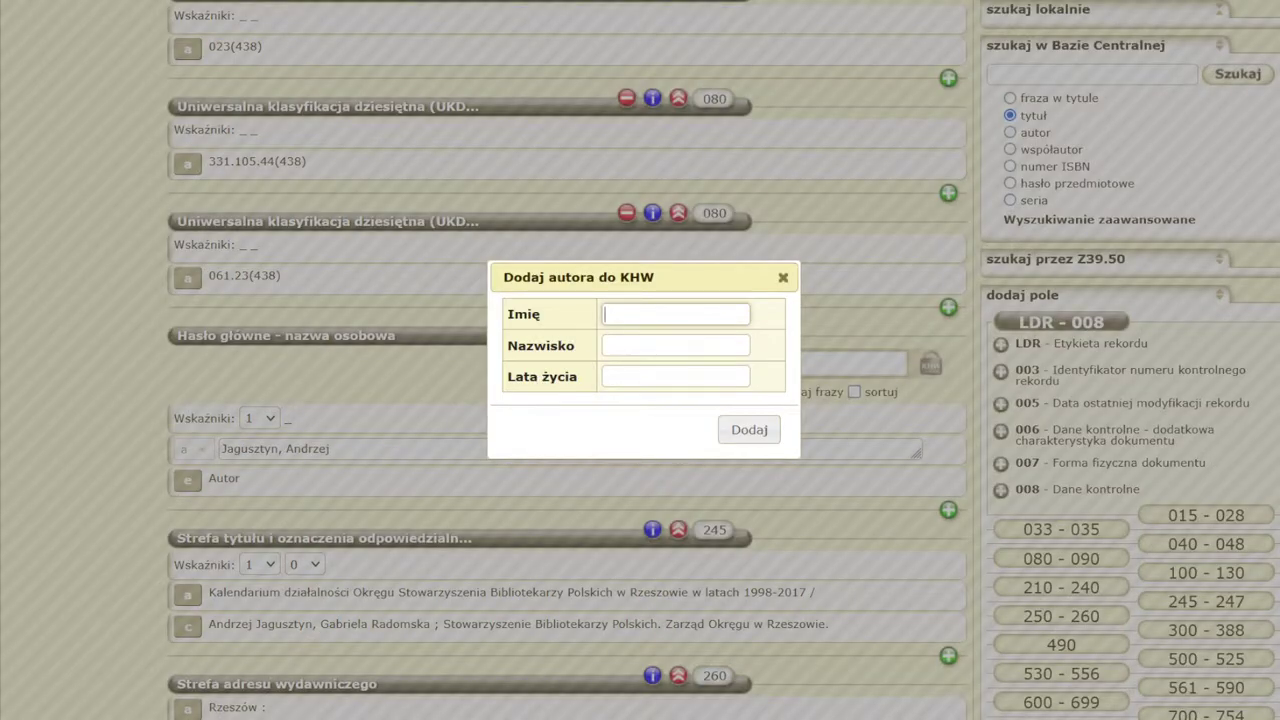
left_click(640, 345)
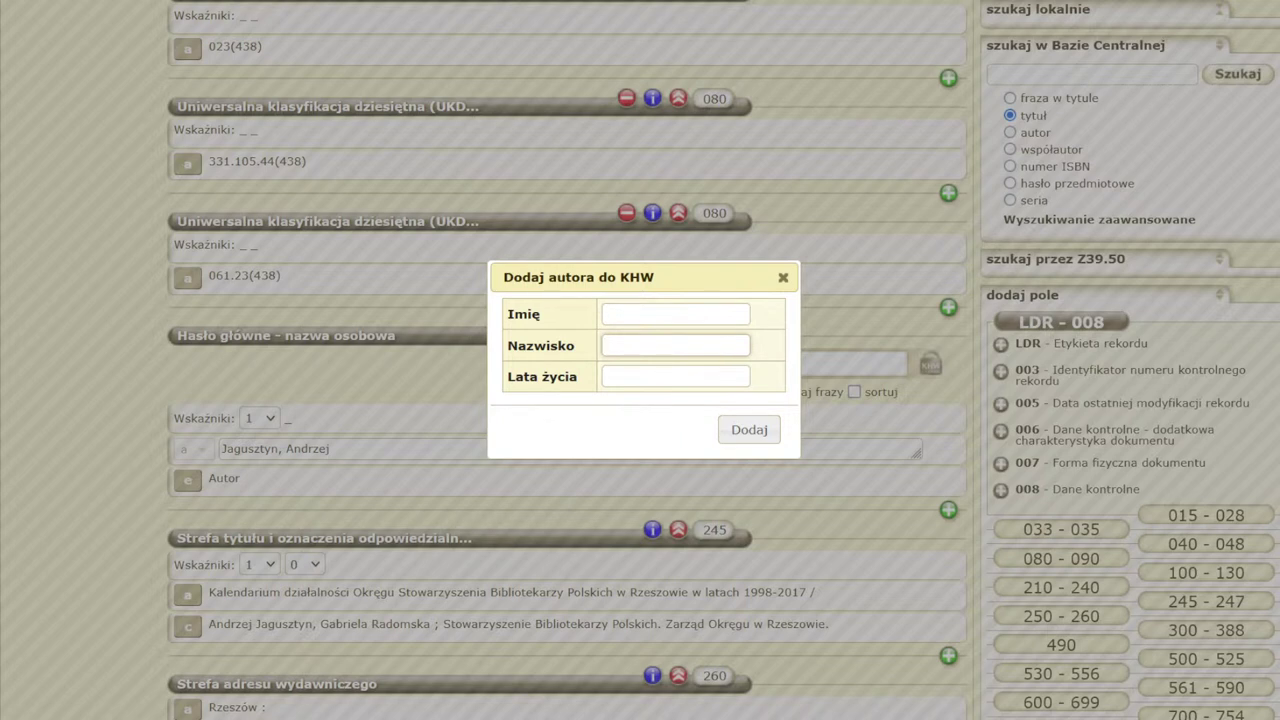
key("Tab")
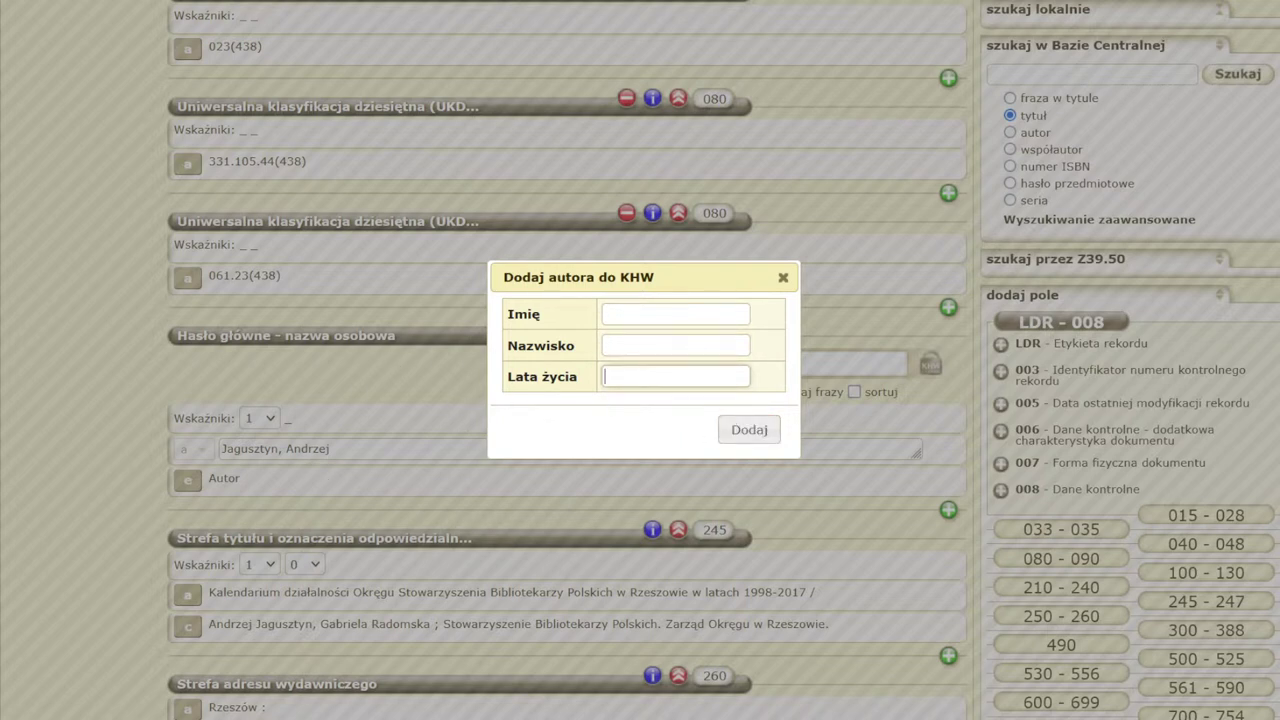
left_click(784, 278)
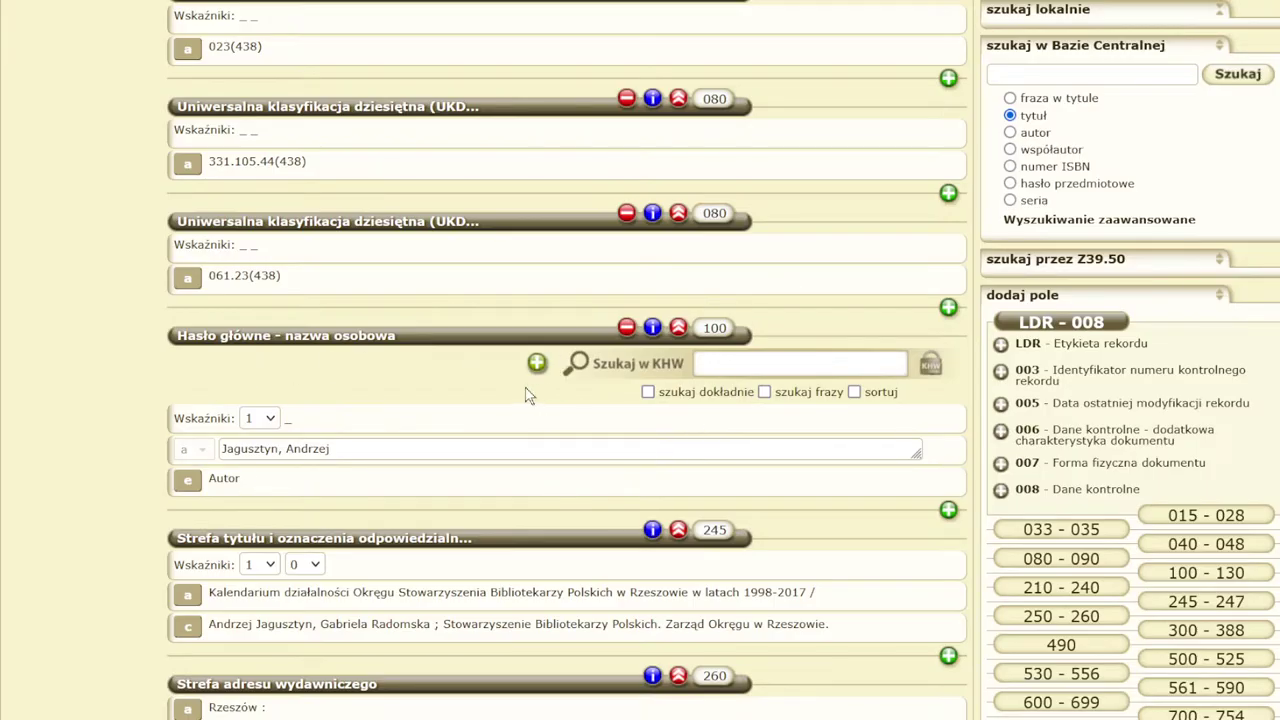
Check the first indicator's options in field 245 by trying 0 and restoring 1.
scroll(510, 386, "down", 1)
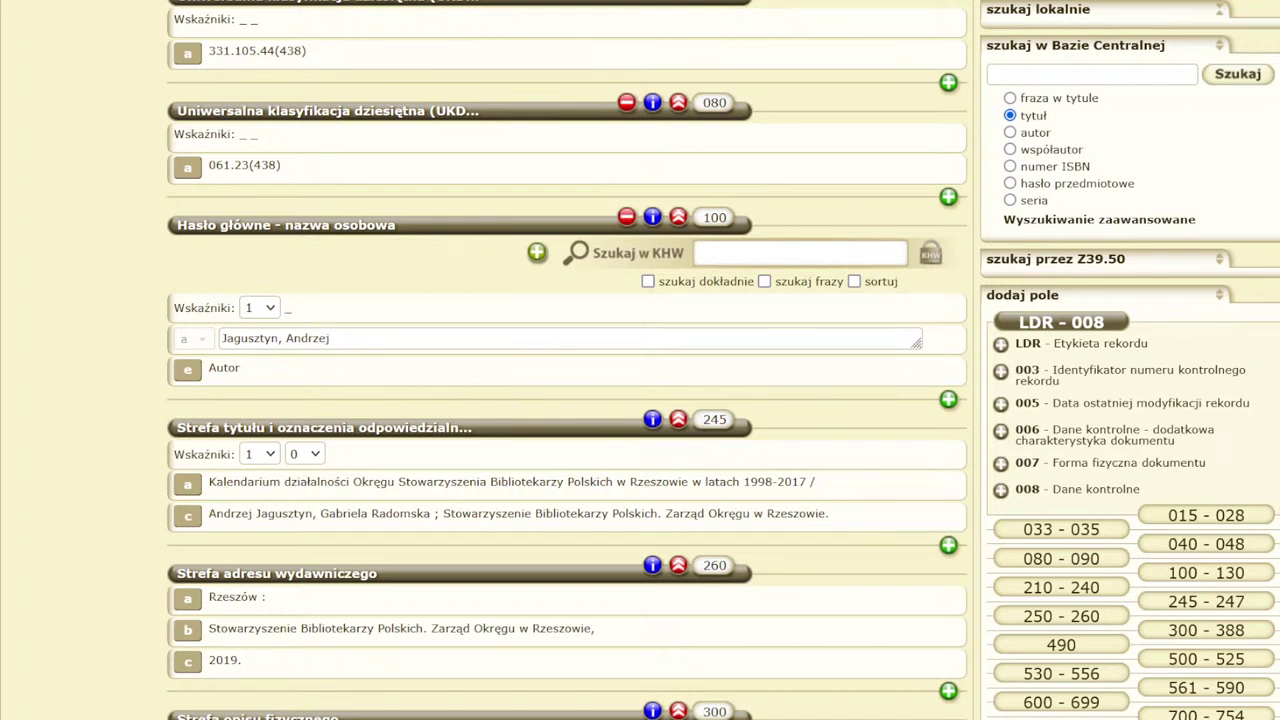
left_click(266, 456)
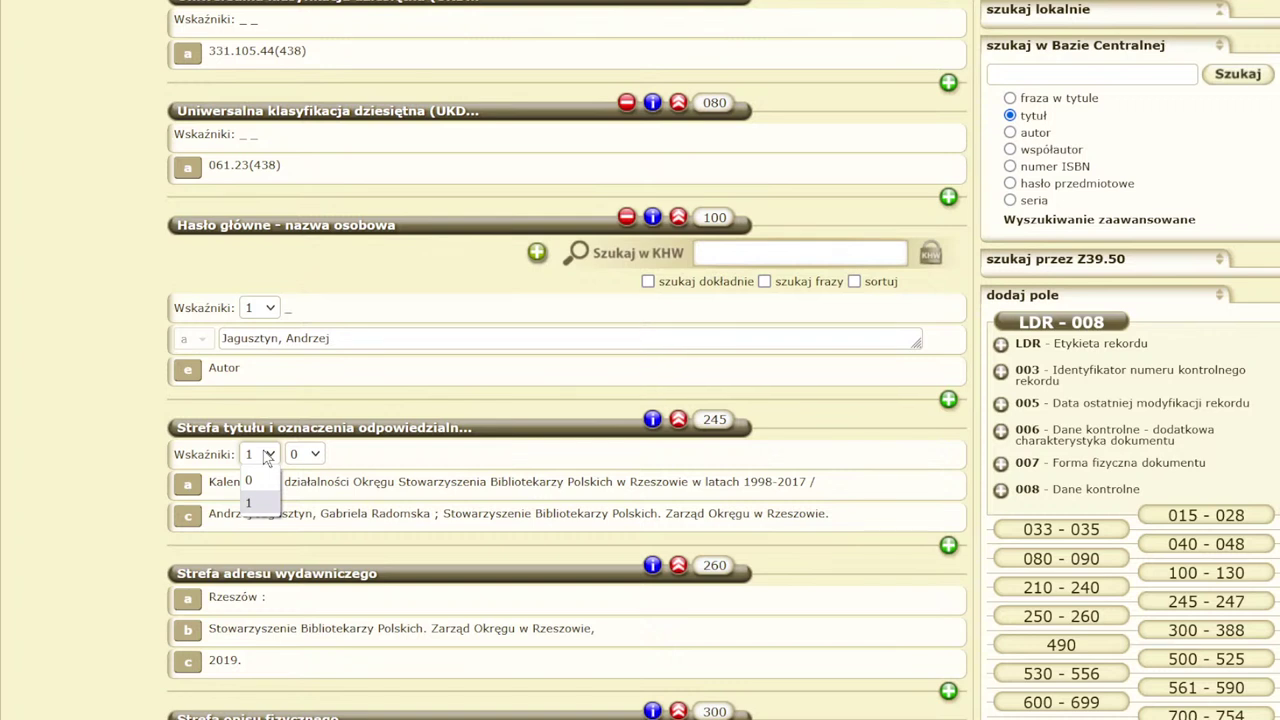
left_click(252, 503)
left_click(266, 456)
left_click(262, 478)
left_click(270, 458)
left_click(267, 498)
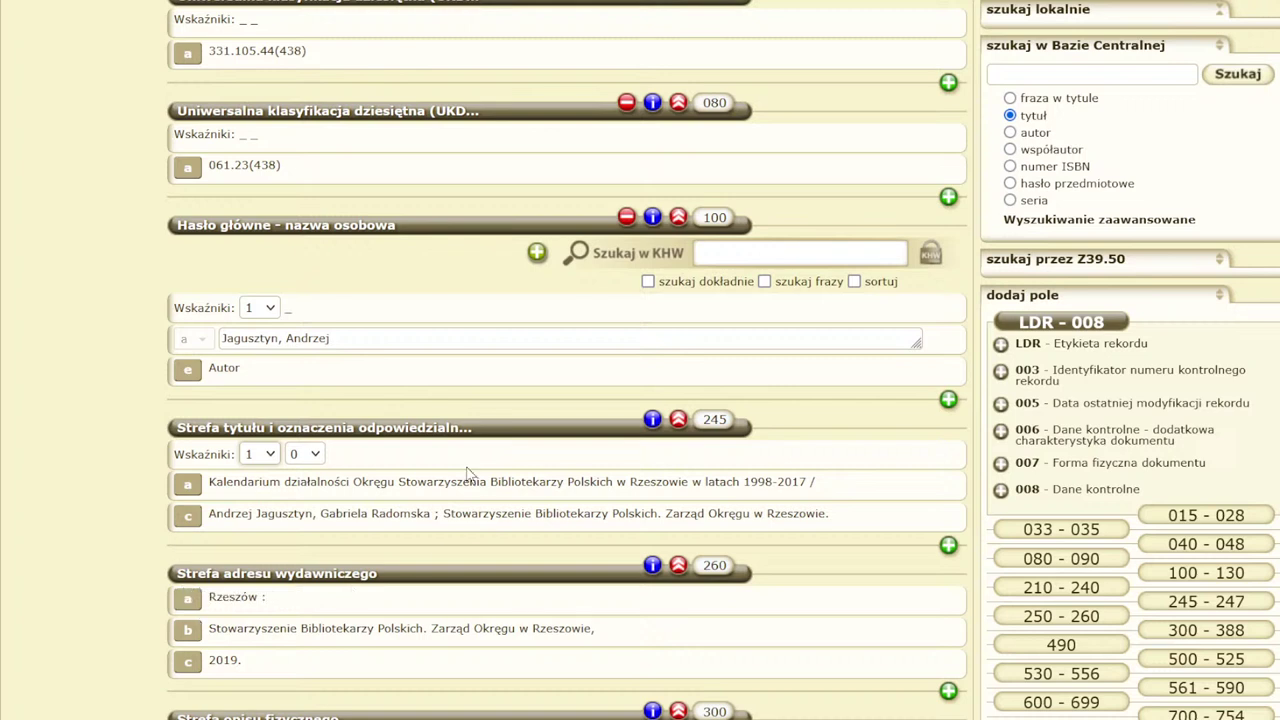
Copy "Okręg w Rzeszowie" from subfield a of field 610 and search for it in KHW within that field.
scroll(262, 485, "down", 2)
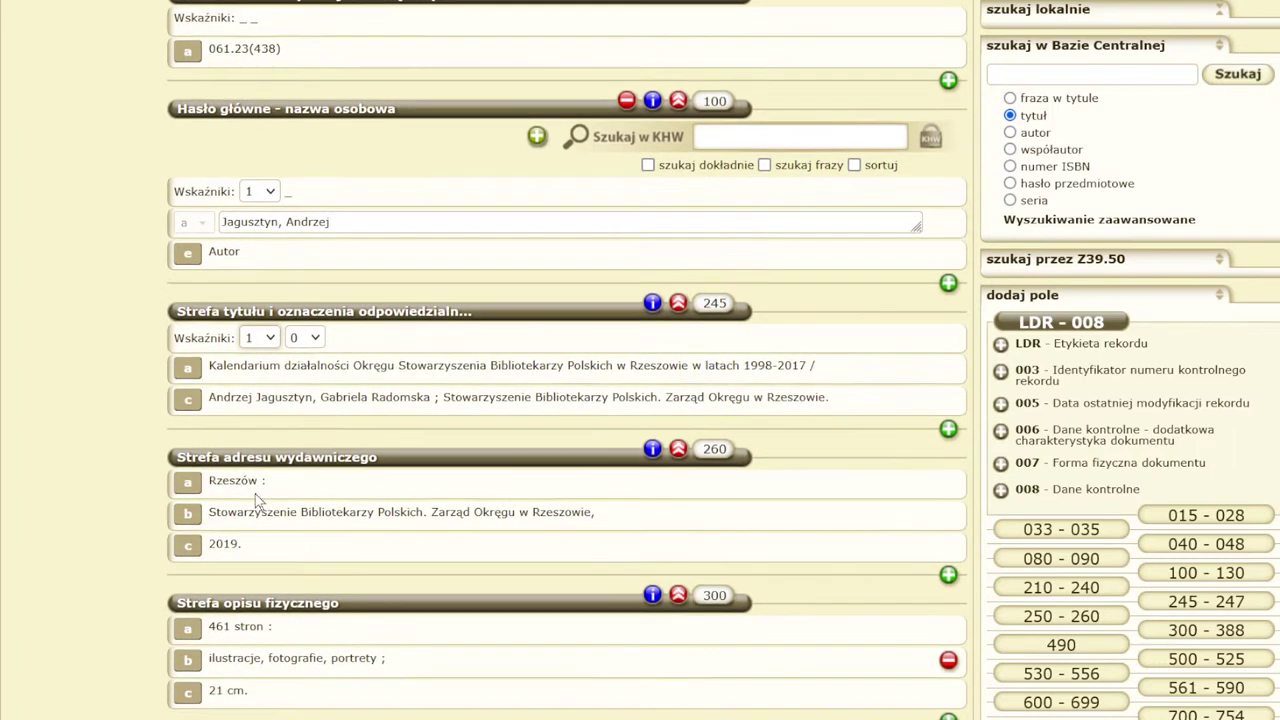
scroll(118, 484, "down", 4)
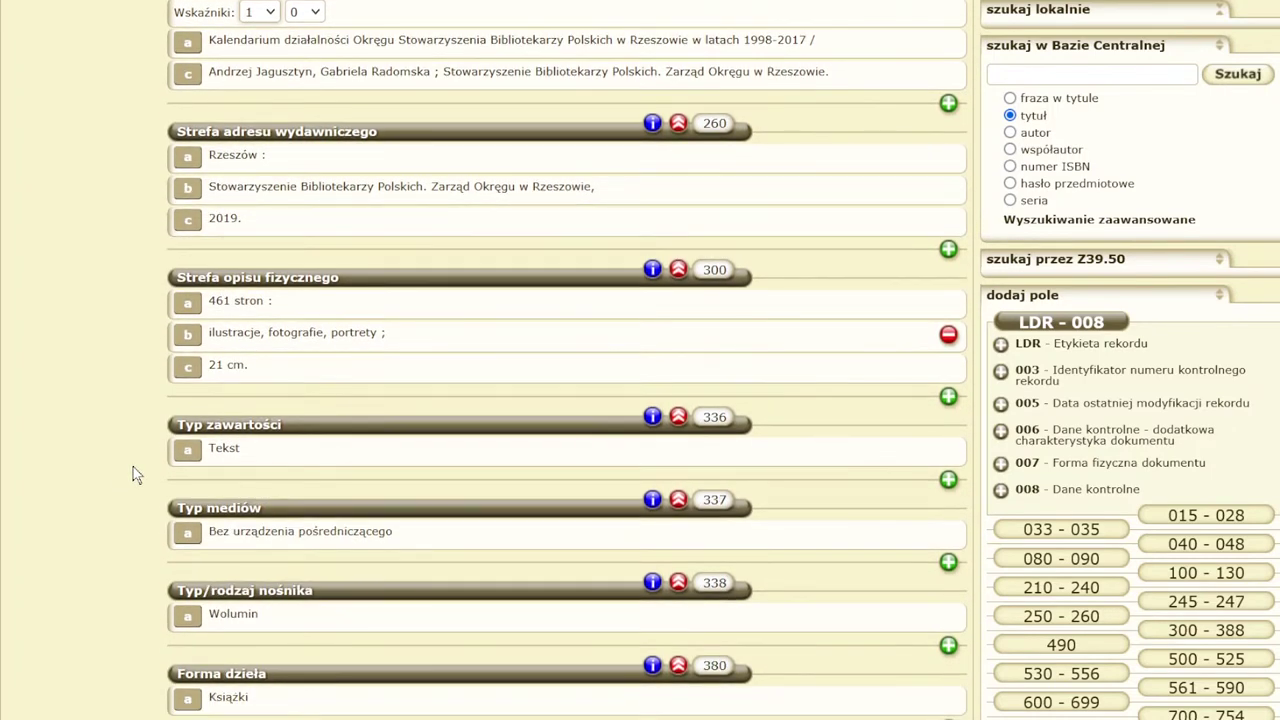
scroll(137, 475, "down", 2)
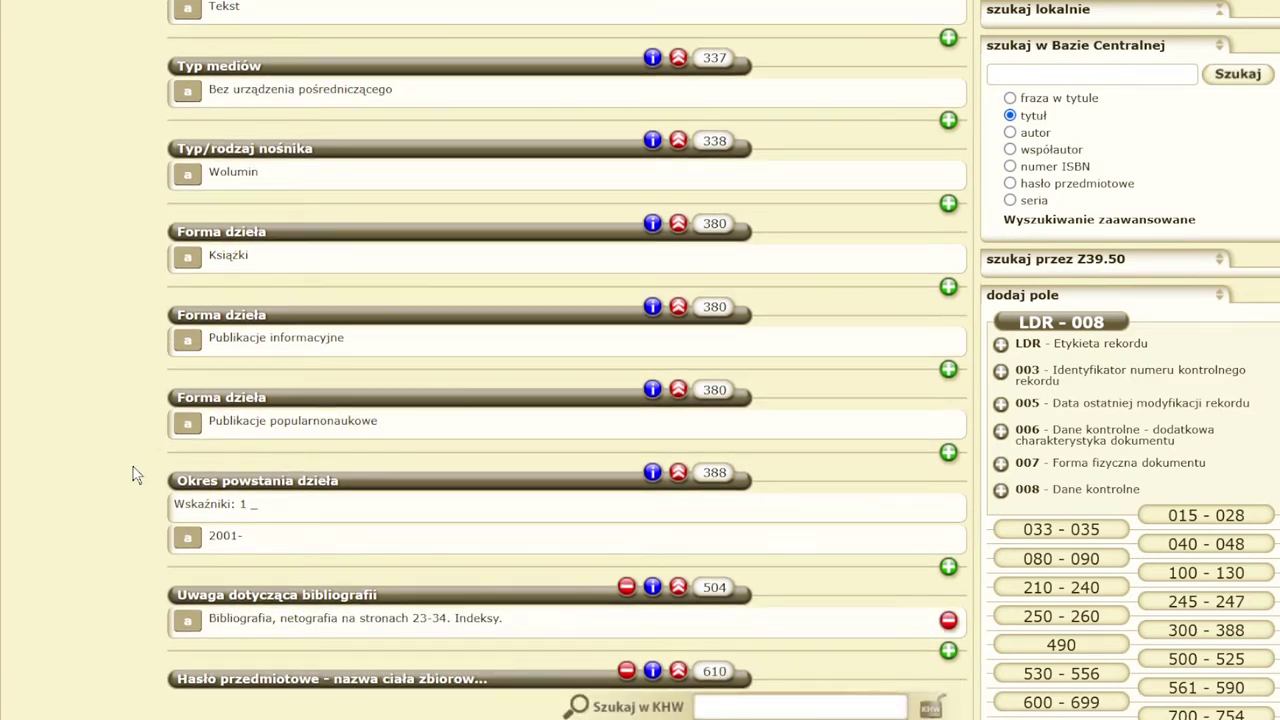
scroll(137, 475, "down", 1)
scroll(137, 475, "down", 1)
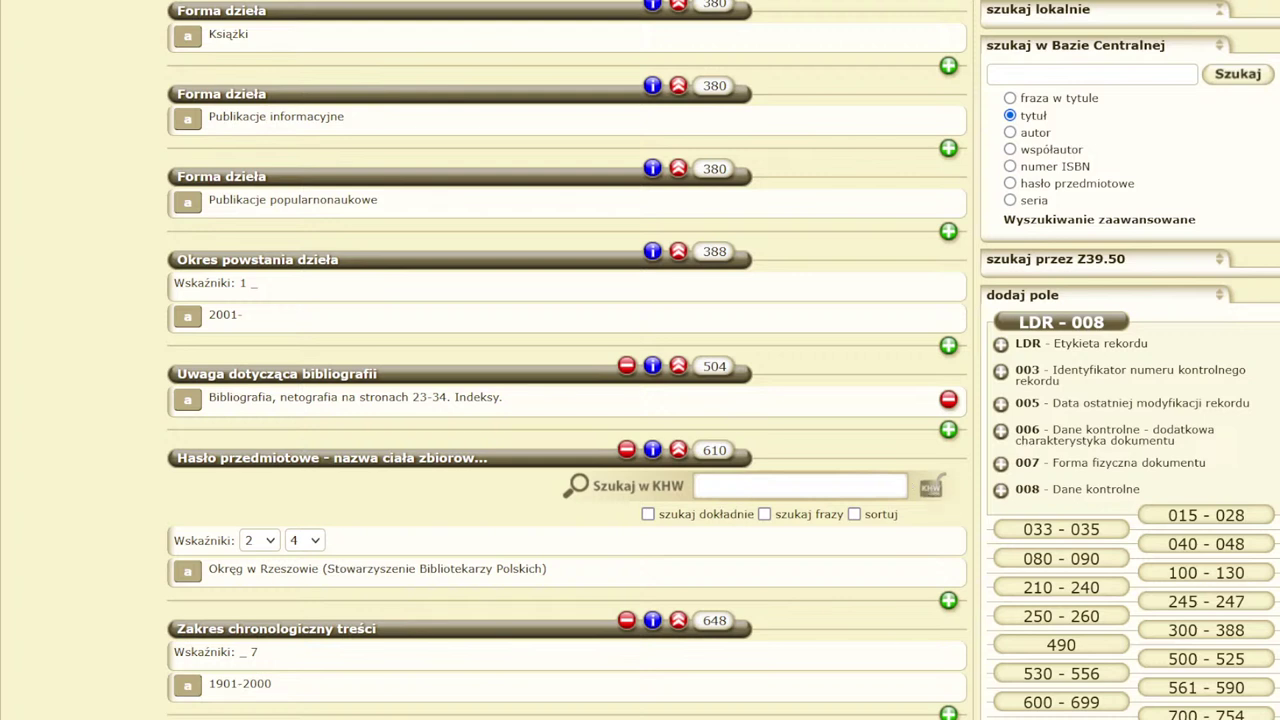
left_click_drag(318, 568, 209, 568)
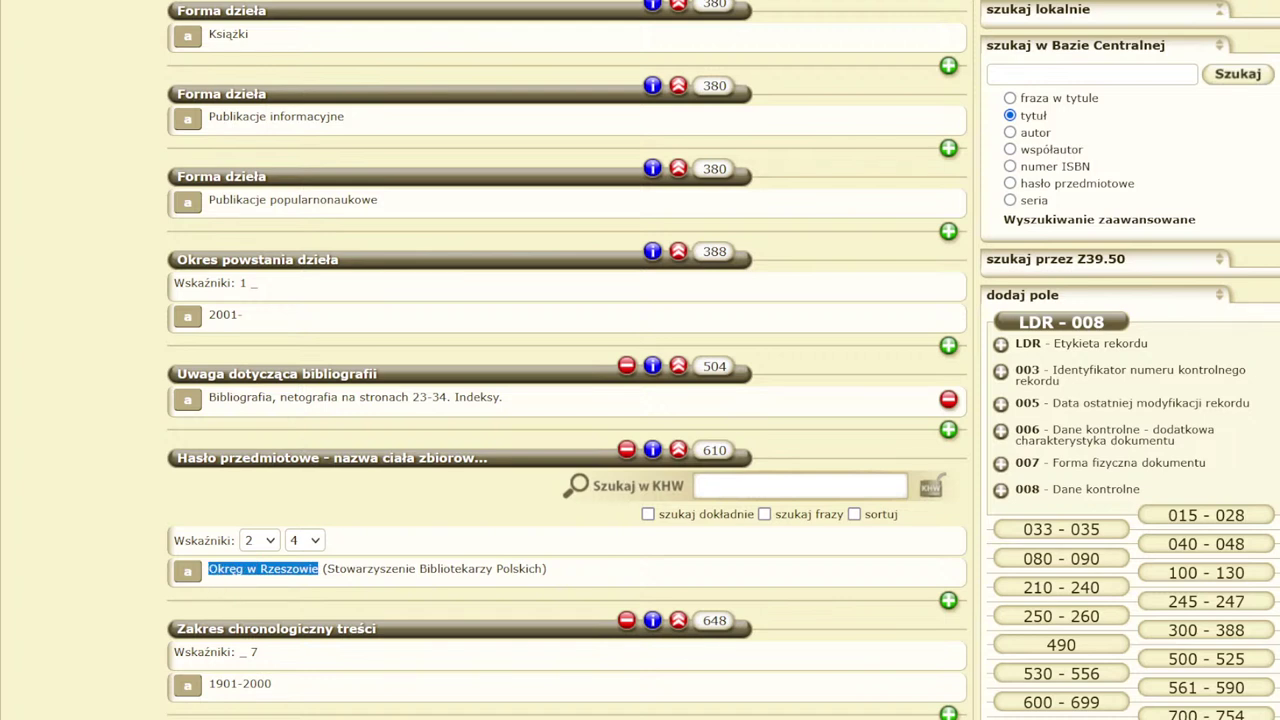
right_click(224, 582)
left_click(261, 589)
left_click(700, 485)
right_click(782, 488)
left_click(815, 598)
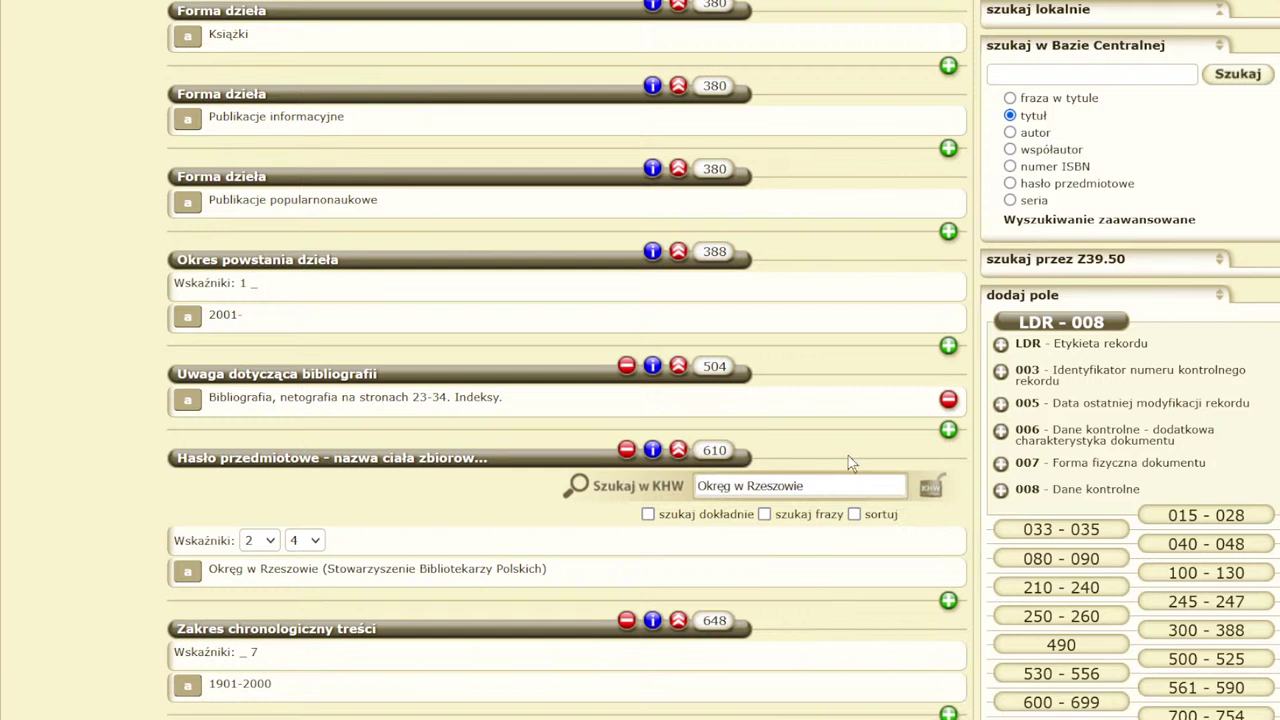
Change the field 610 KHW search to "Okręg Stowarzyszenie" and insert the first BN entry, Stowarzyszenie Bibliotekarzy Polskich.
key("BackSpace")
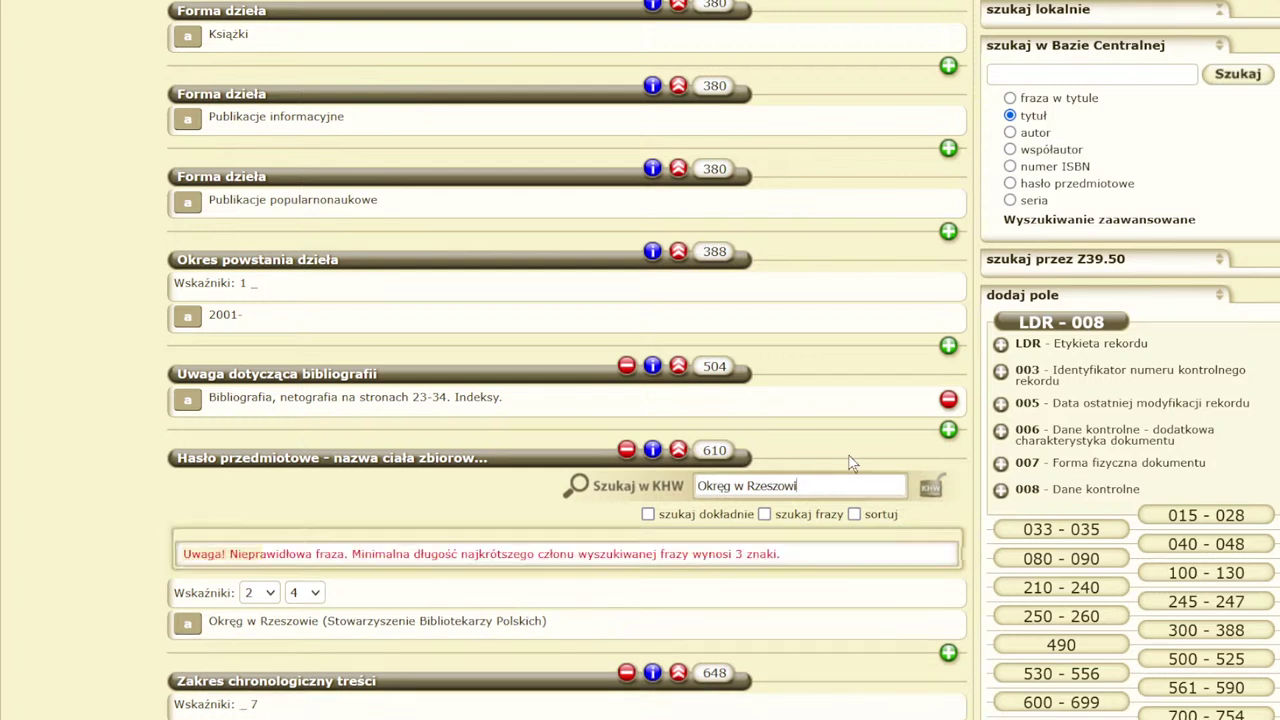
key("BackSpace")
key("BackSpace")
key("BackSpace")
key("BackSpace")
key("BackSpace")
key("BackSpace")
key("BackSpace")
key("BackSpace")
key("BackSpace")
key("BackSpace")
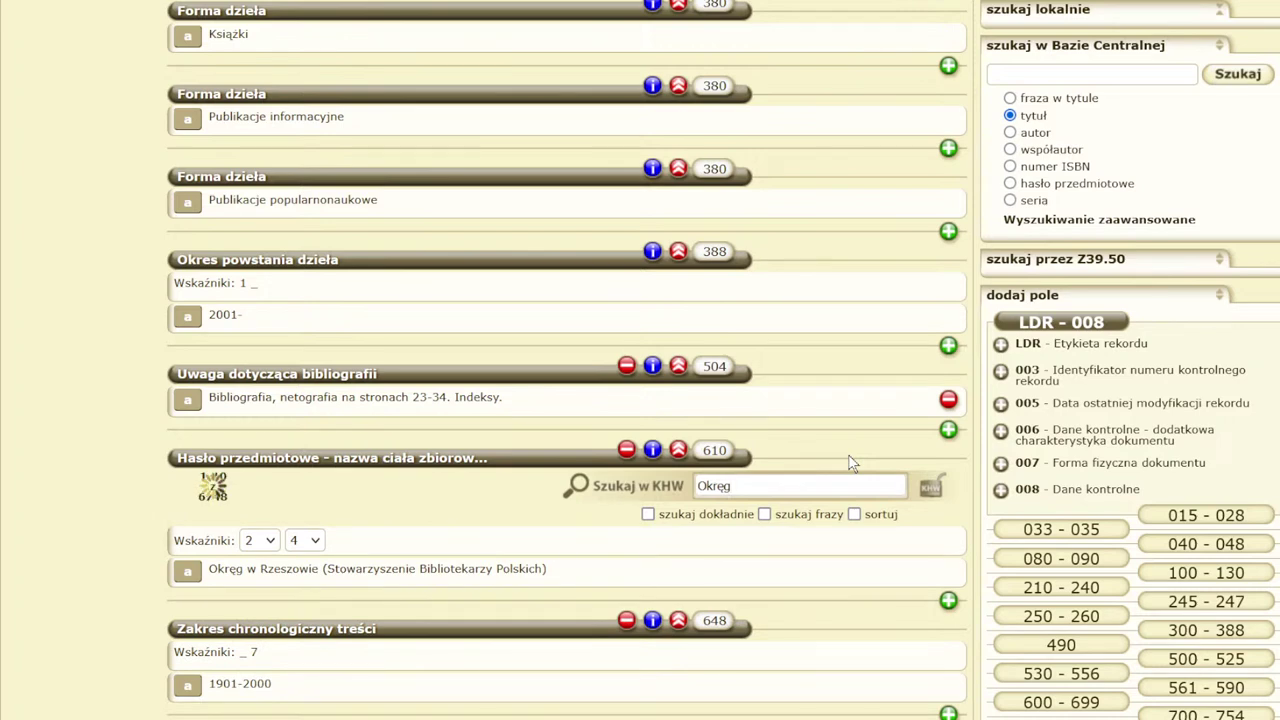
type("Sto")
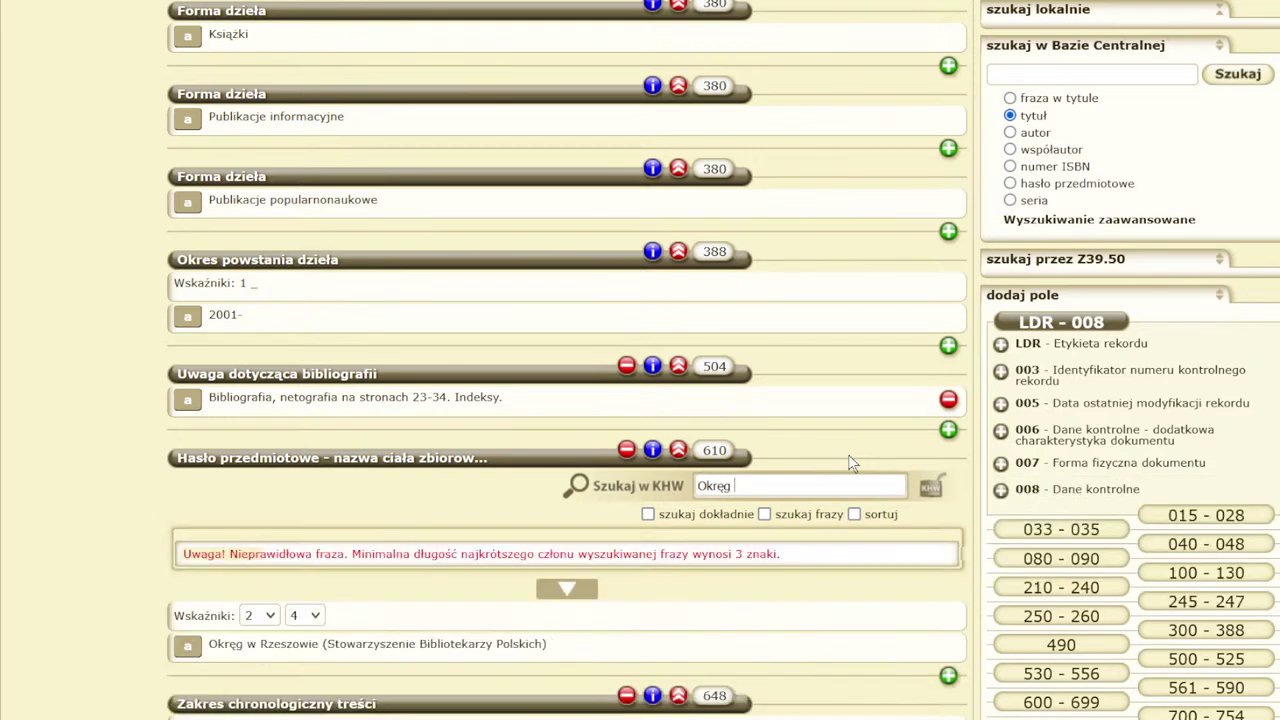
type("rz")
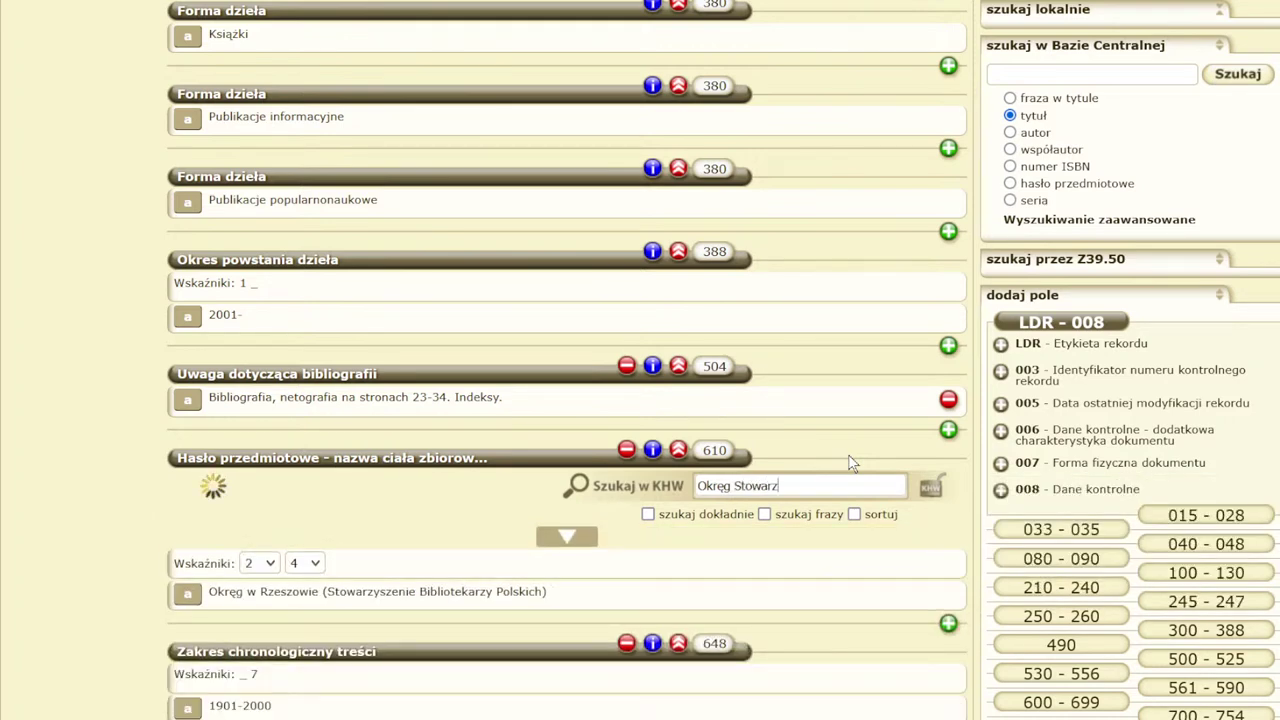
type("yszenie")
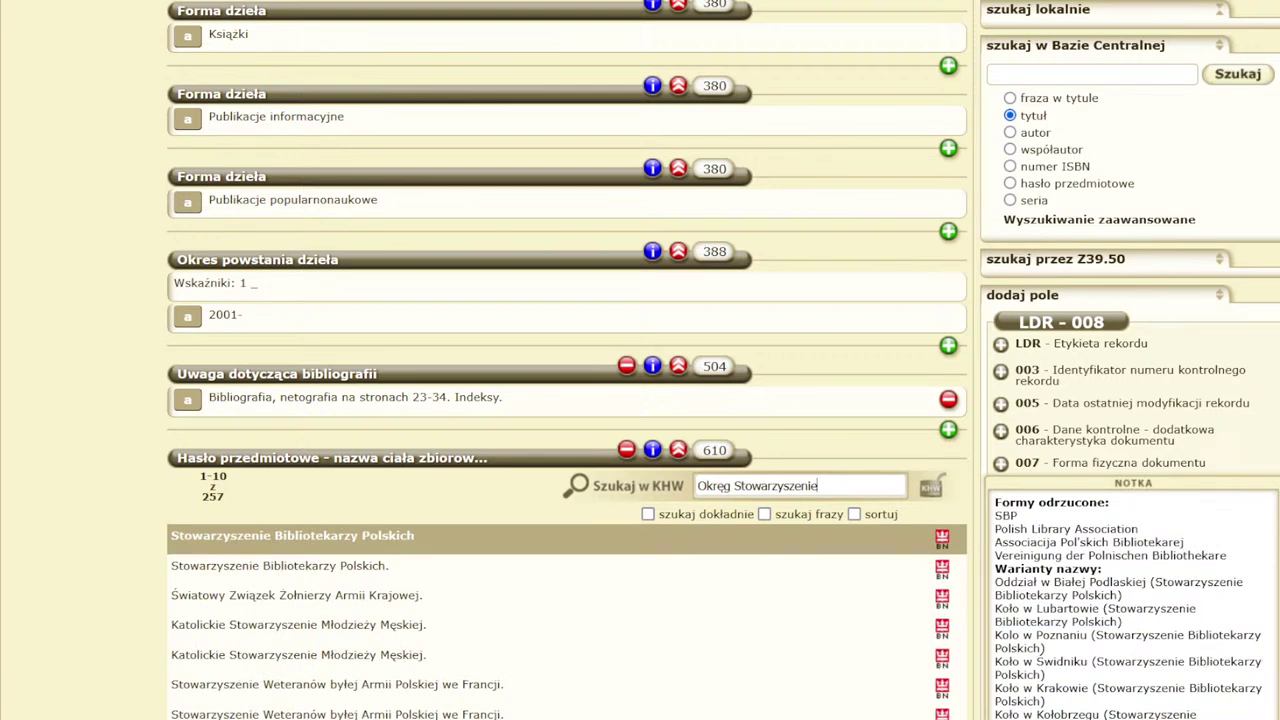
scroll(567, 400, "down", 1)
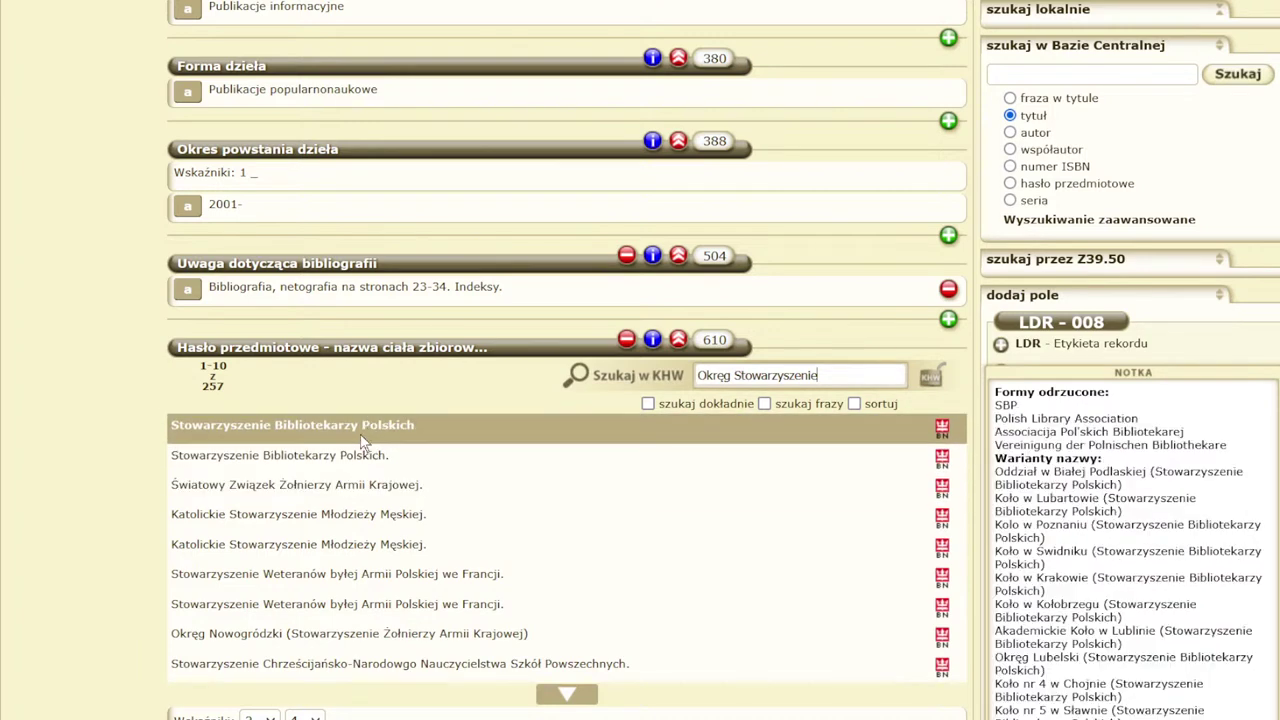
left_click(359, 425)
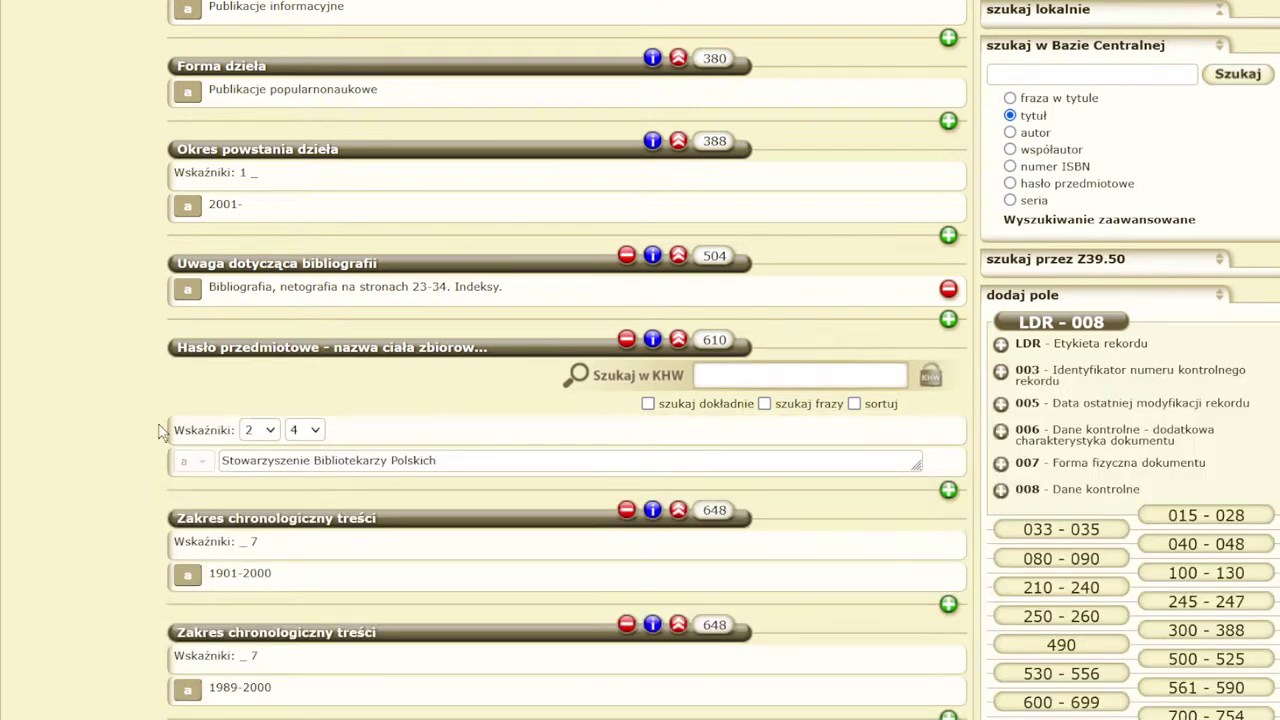
Search KHW for "Bibliot" in the first field 650 and insert the first BN entry, Bibliotekarstwo, as the topic.
scroll(150, 405, "down", 1)
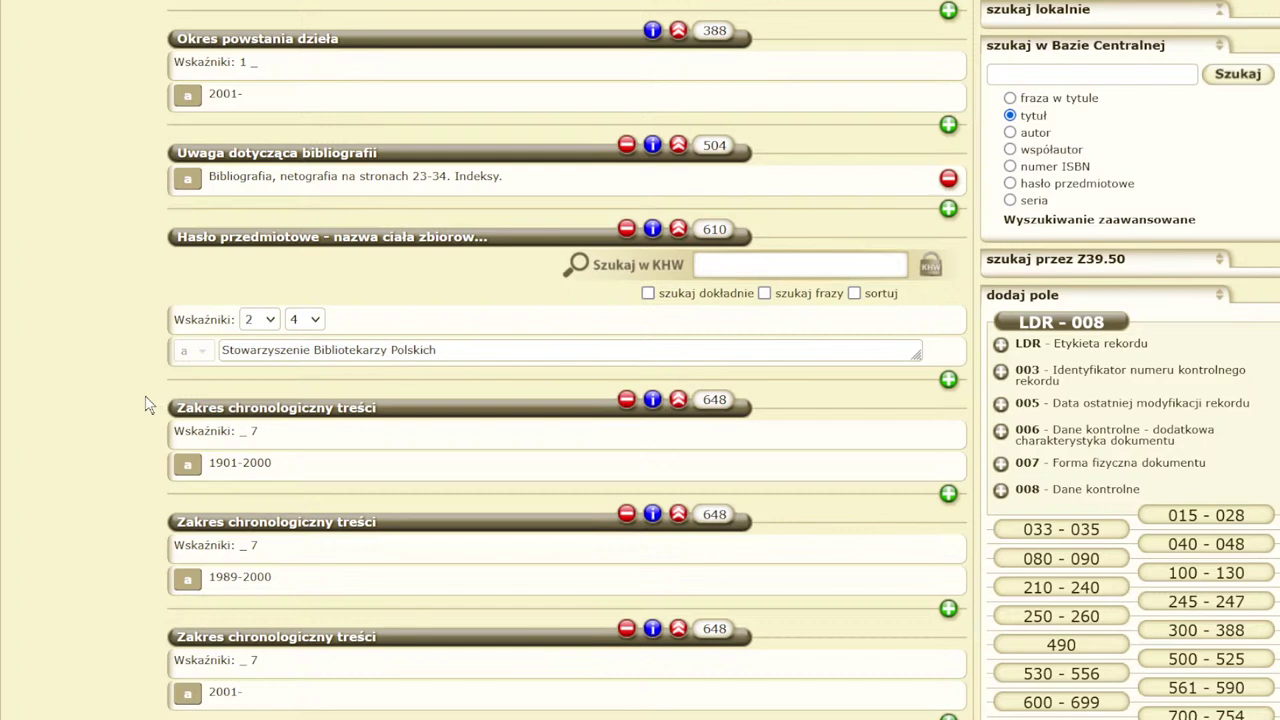
scroll(146, 405, "down", 1)
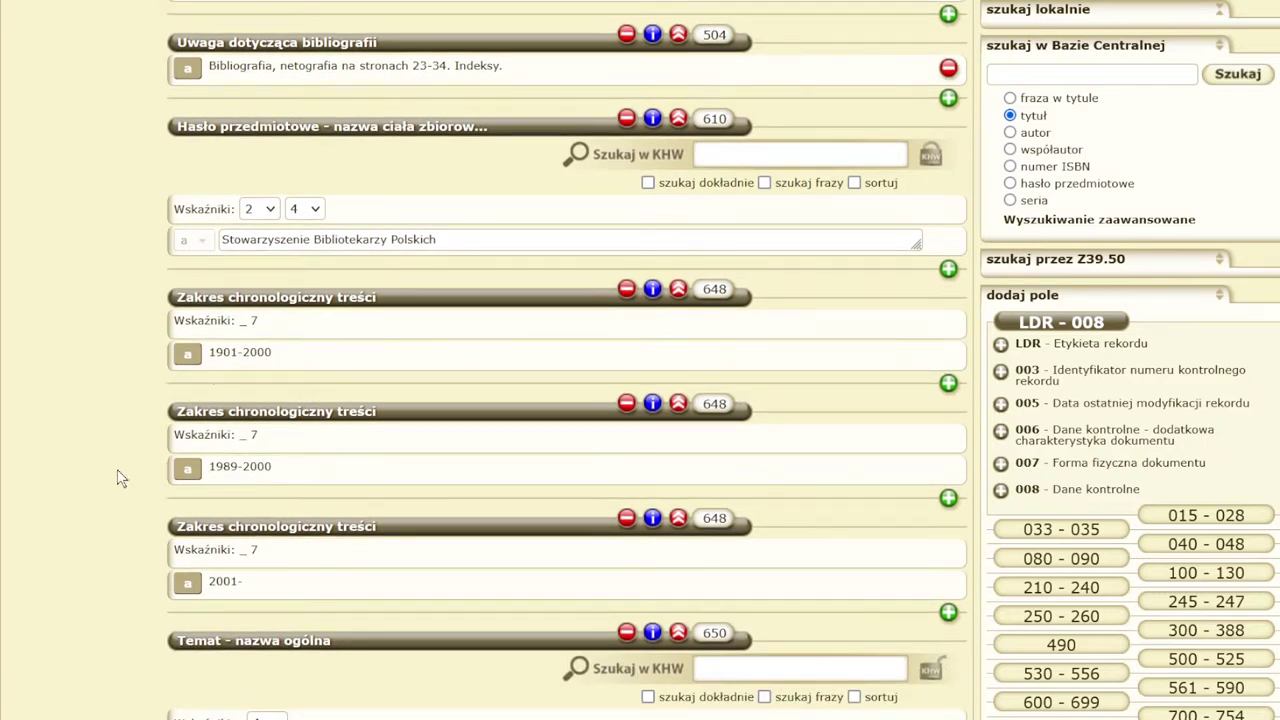
scroll(117, 476, "down", 2)
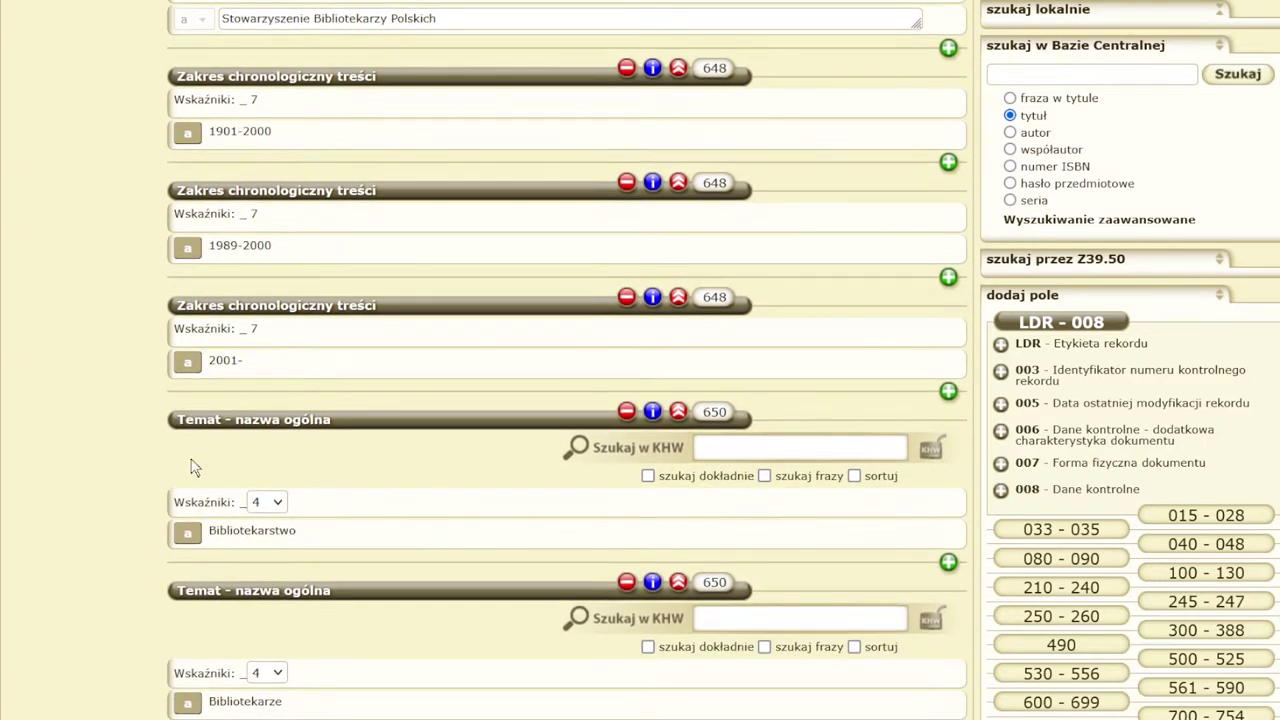
left_click(698, 447)
type("Bibl")
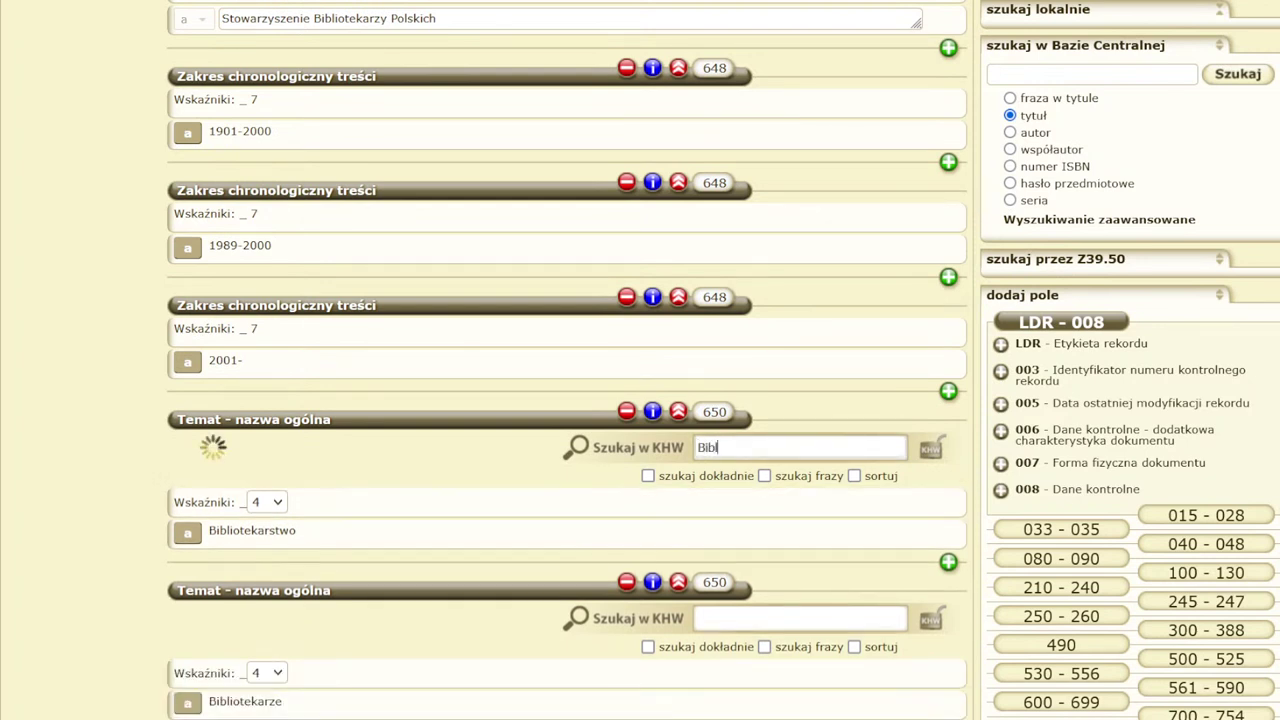
type("iot")
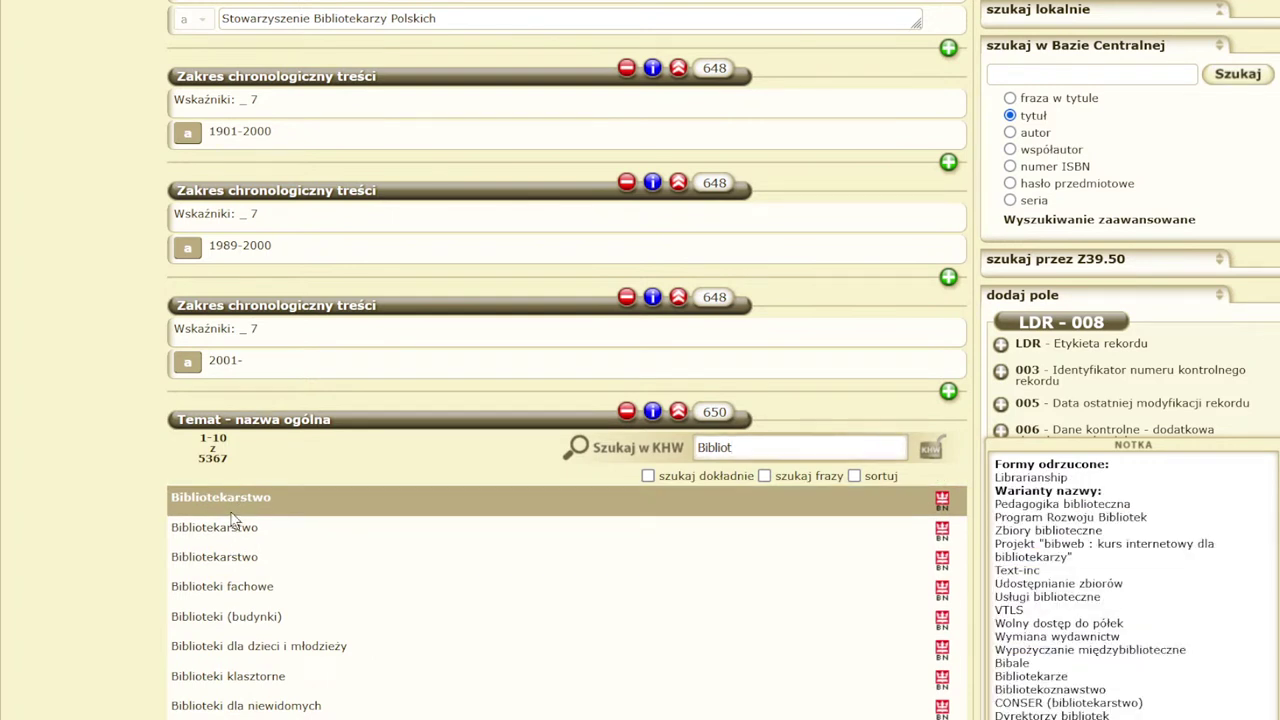
left_click(233, 507)
Search KHW for "Bibliotekarze" in the second field 650 and insert the first matching BN entry.
scroll(85, 452, "down", 1)
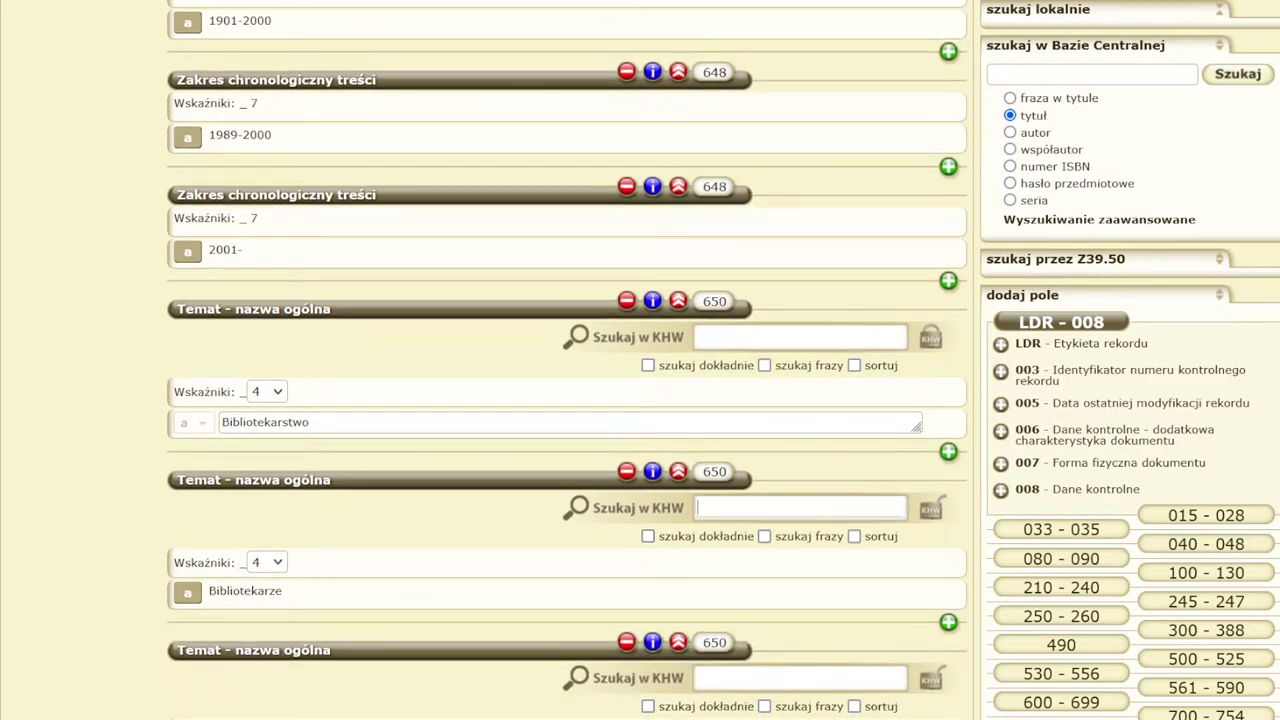
type("Bibliotek")
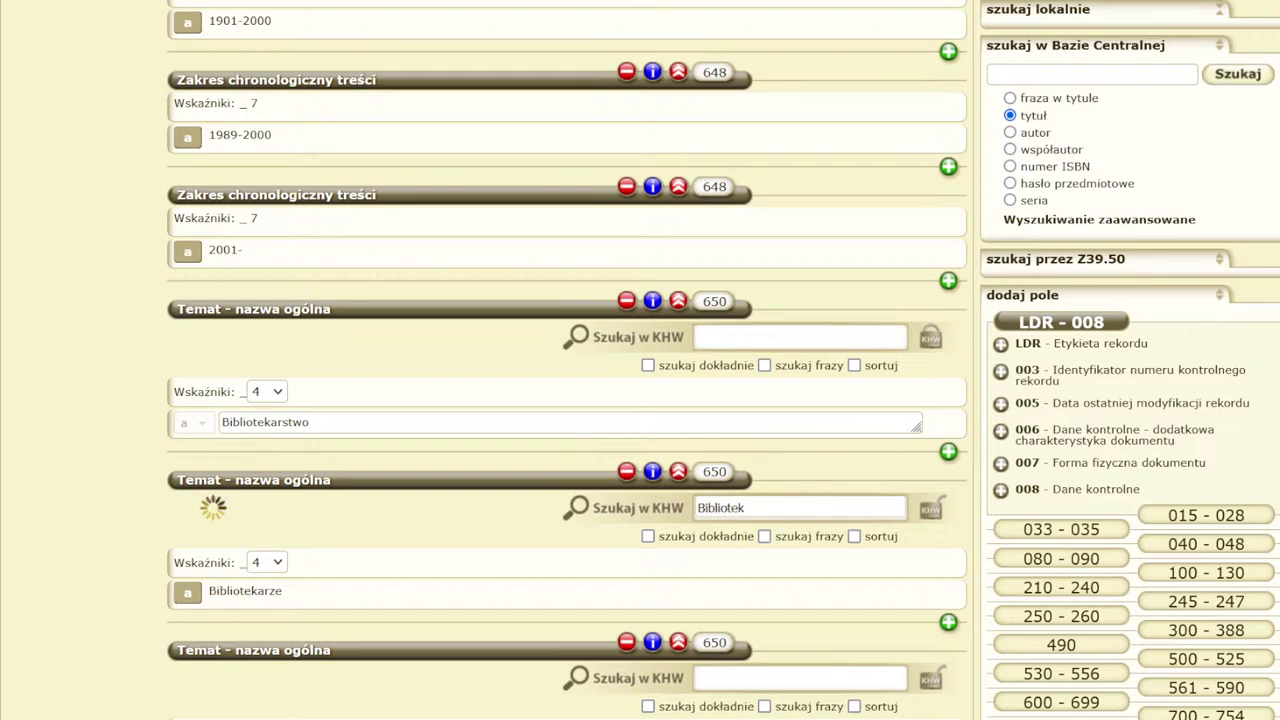
mouse_move(393, 587)
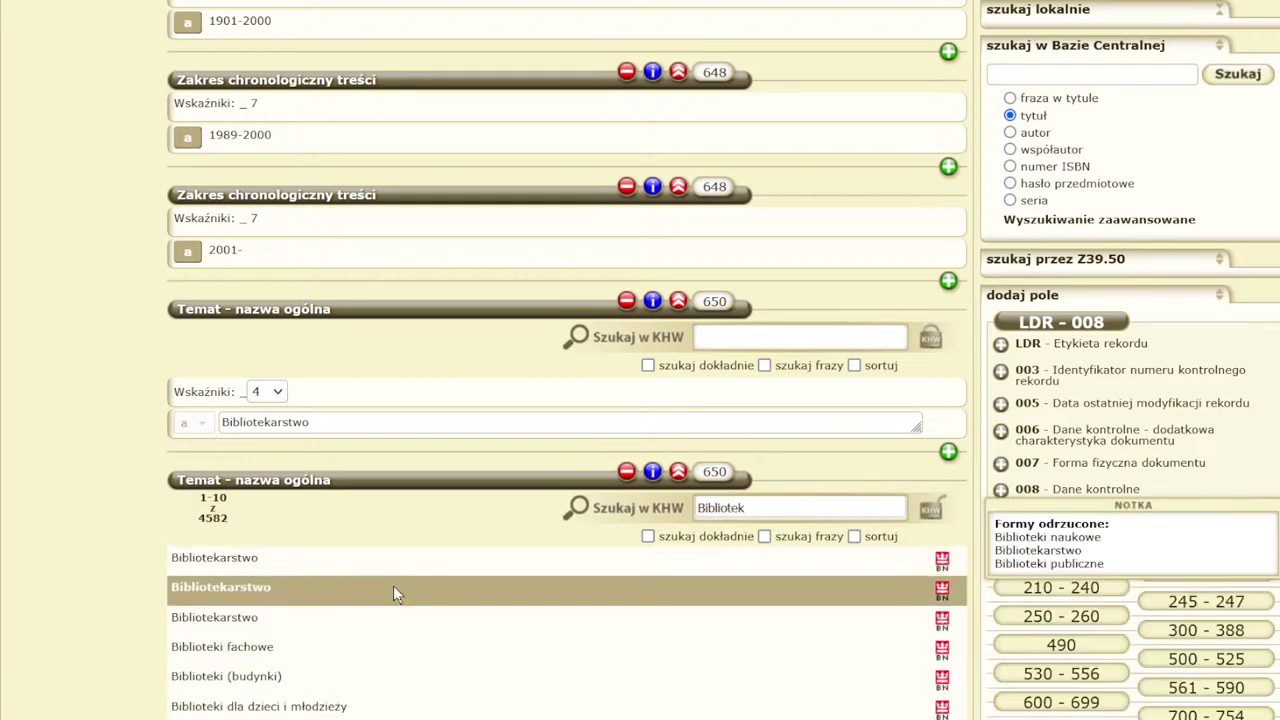
type("arze")
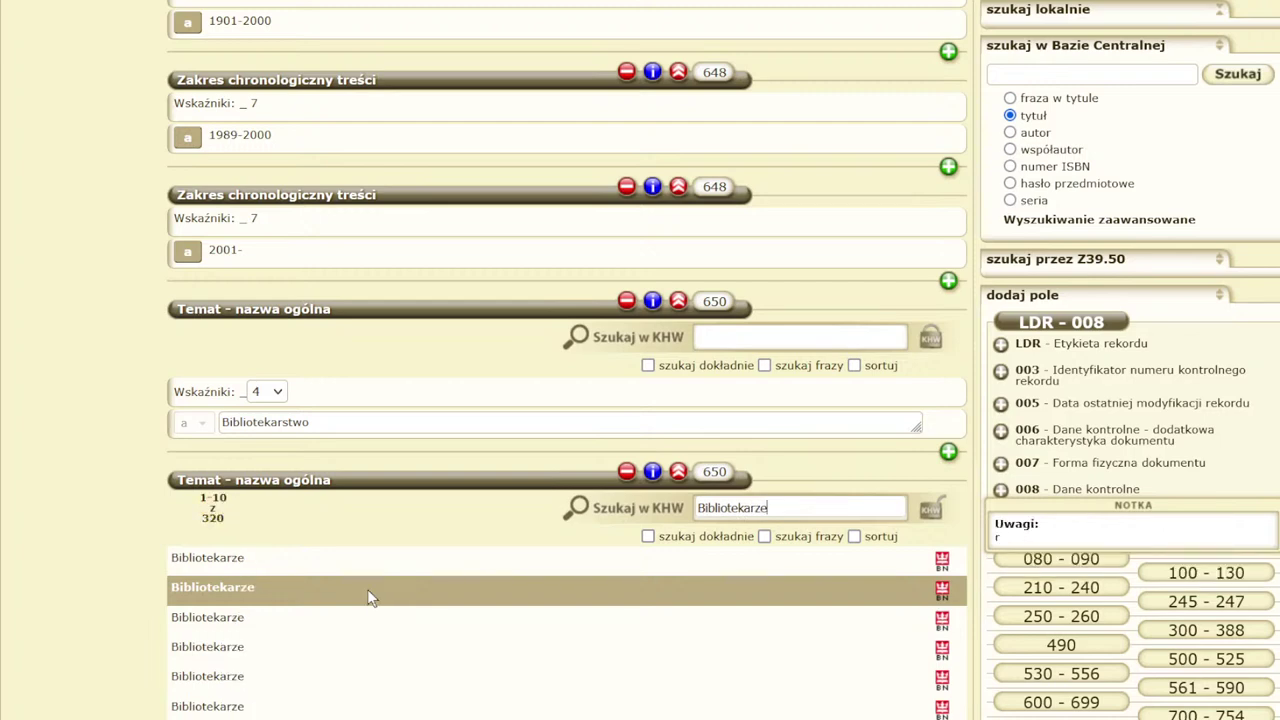
left_click(259, 561)
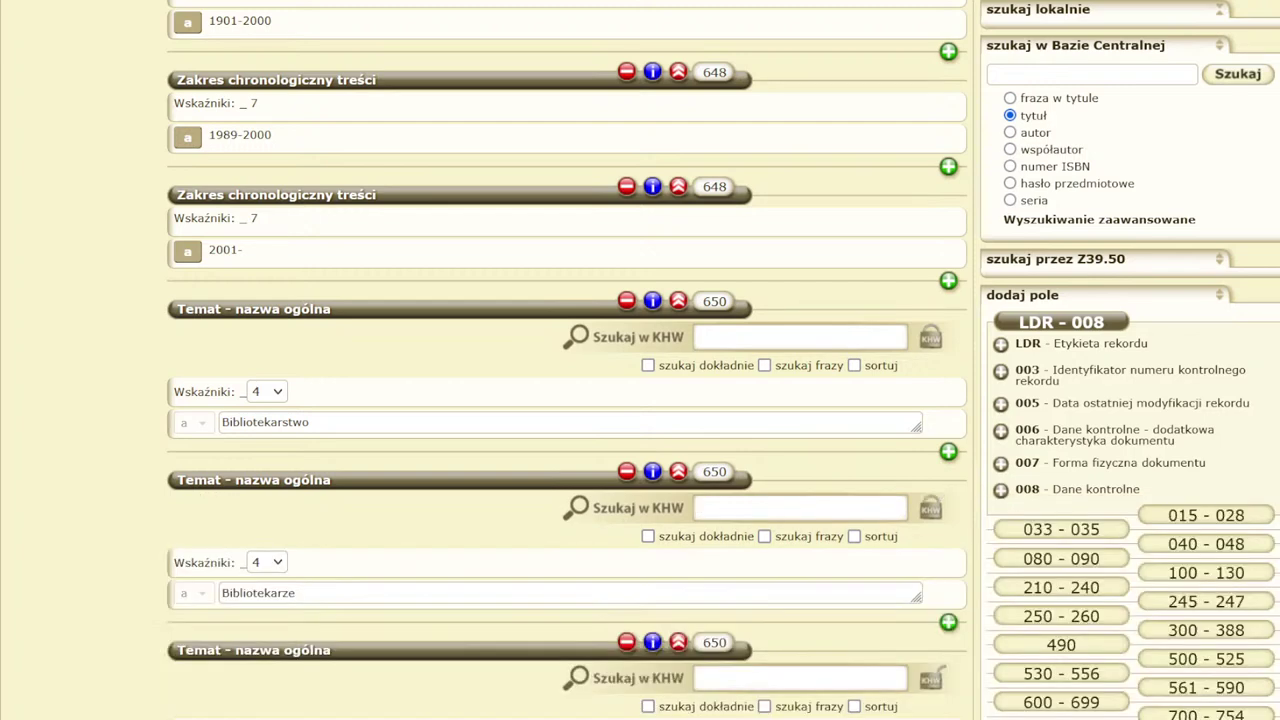
Delete the third field 650, Organizacje zawodowe, from the record.
scroll(122, 521, "down", 3)
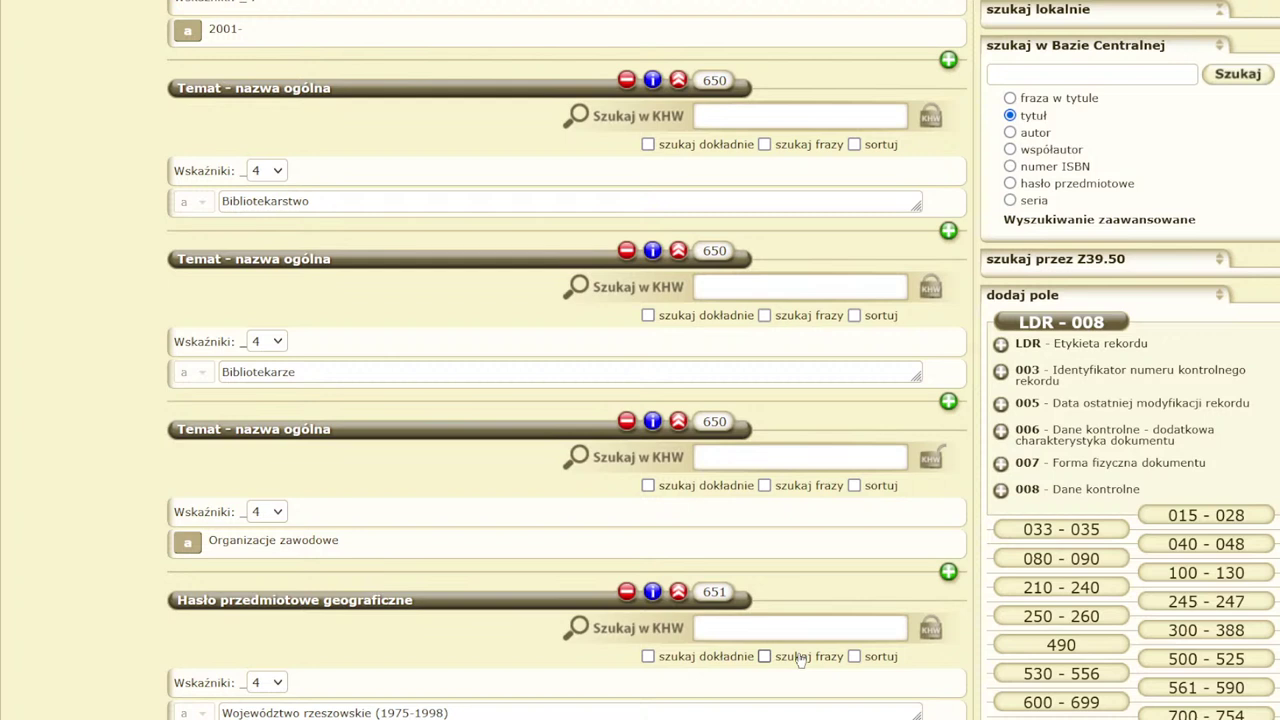
scroll(806, 651, "down", 1)
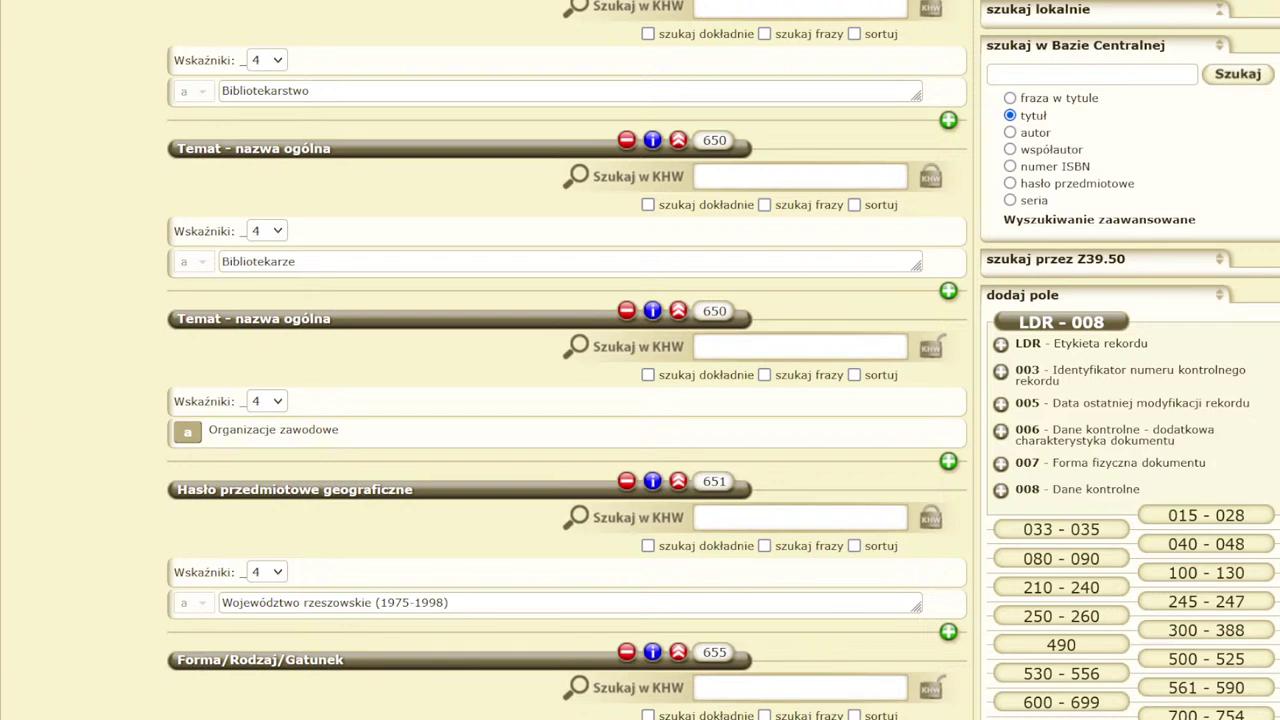
left_click(630, 313)
Search KHW for "Kalen" in field 655 and insert the BN entry Kalendarium as the form/genre heading.
scroll(431, 406, "down", 3)
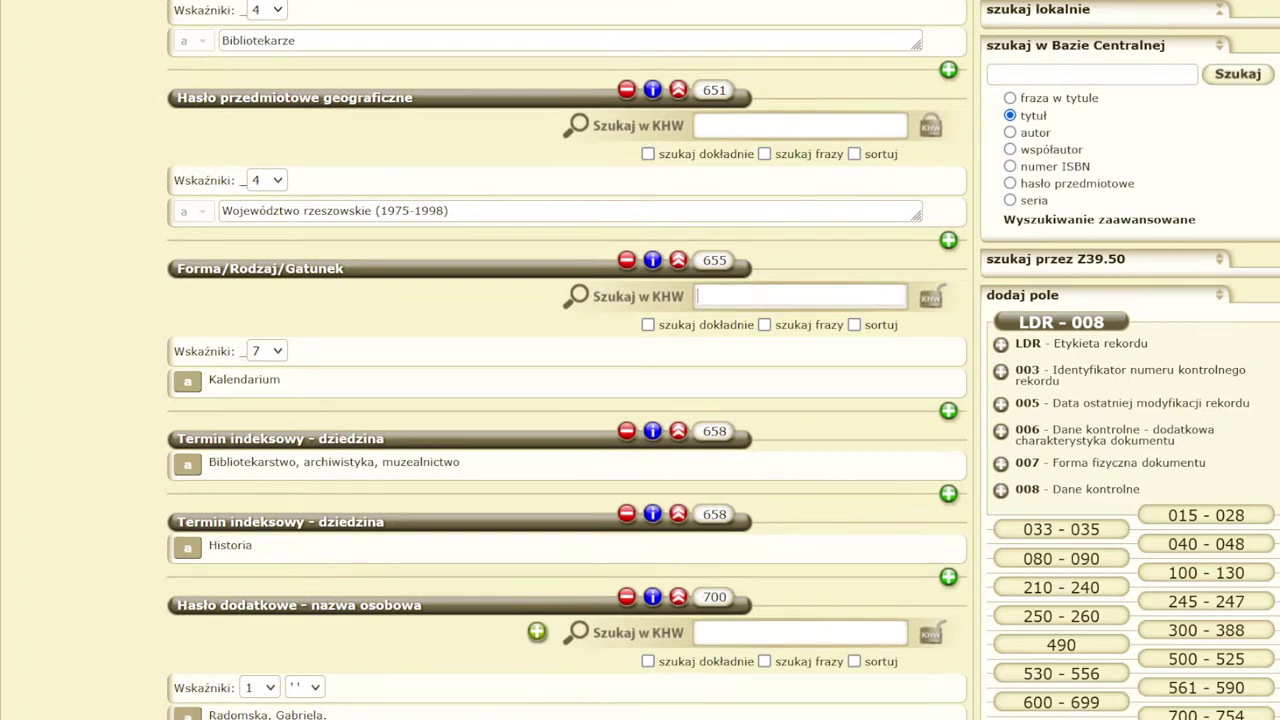
type("Kalen")
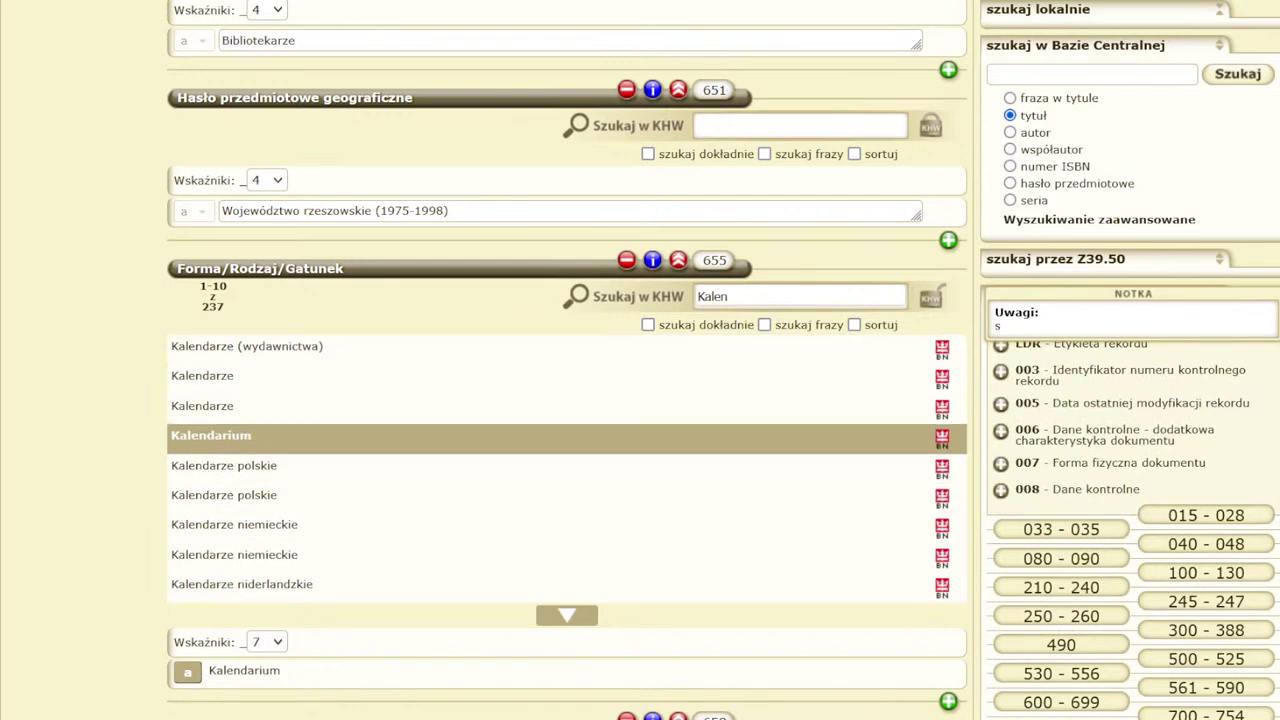
left_click(211, 435)
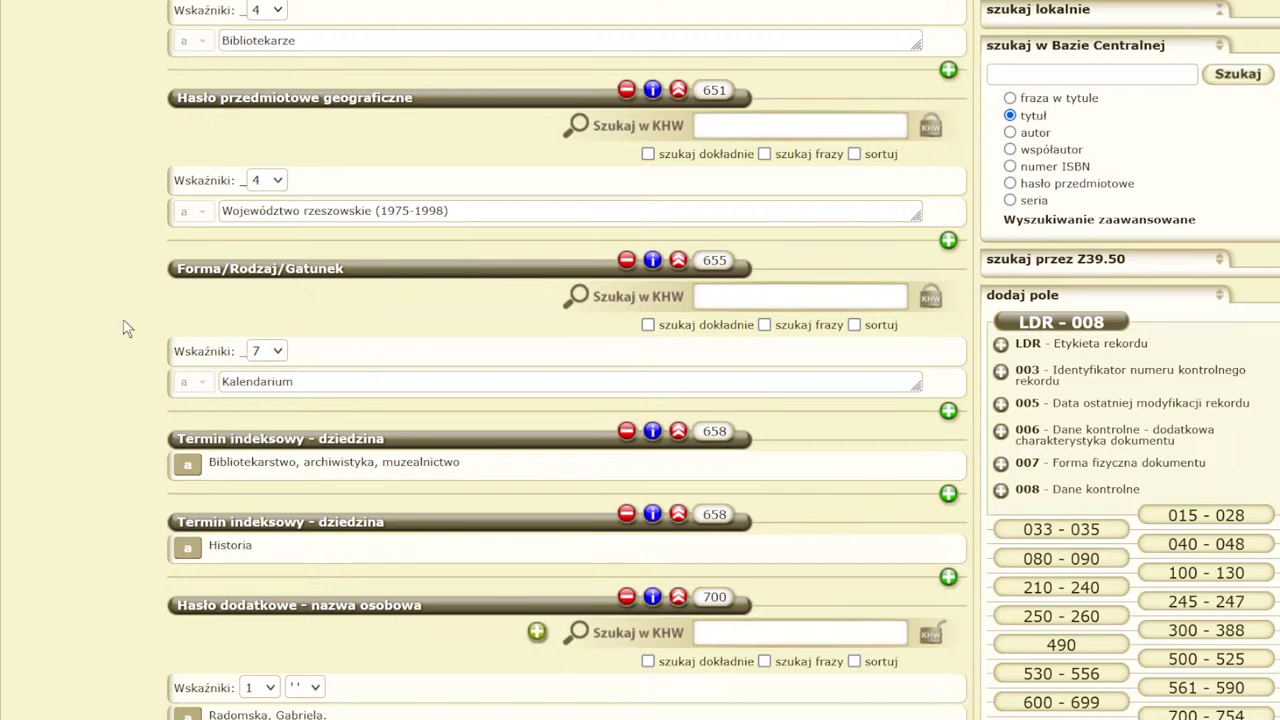
Search KHW for the personal name heading of field 700 by the author's surname and the start of the first name.
scroll(123, 329, "down", 1)
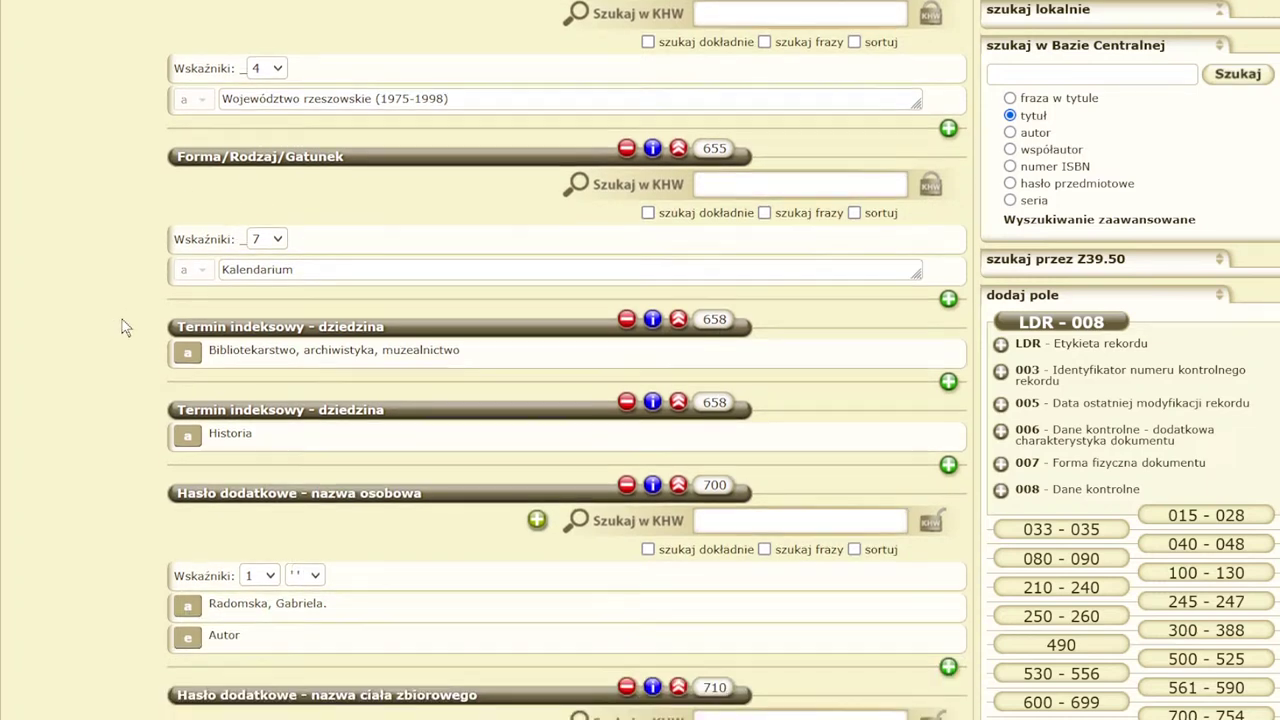
scroll(123, 328, "down", 1)
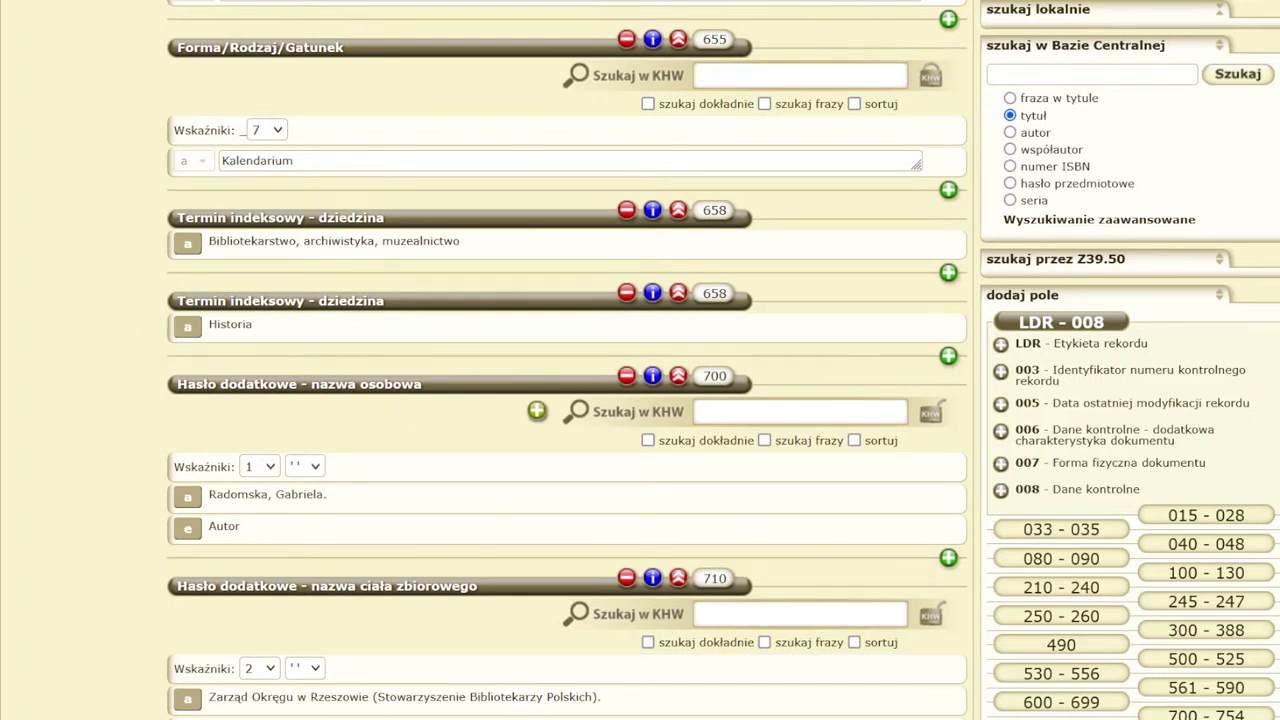
left_click(700, 411)
type("Radomska")
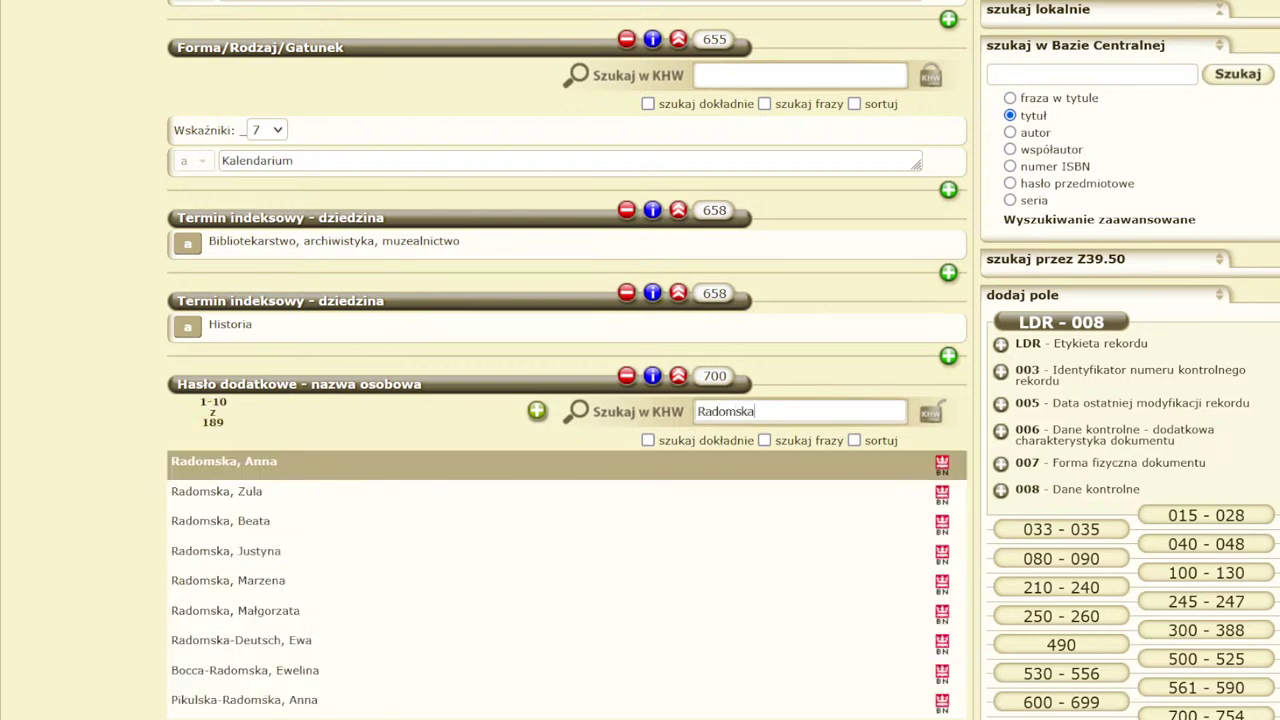
type(", Gab")
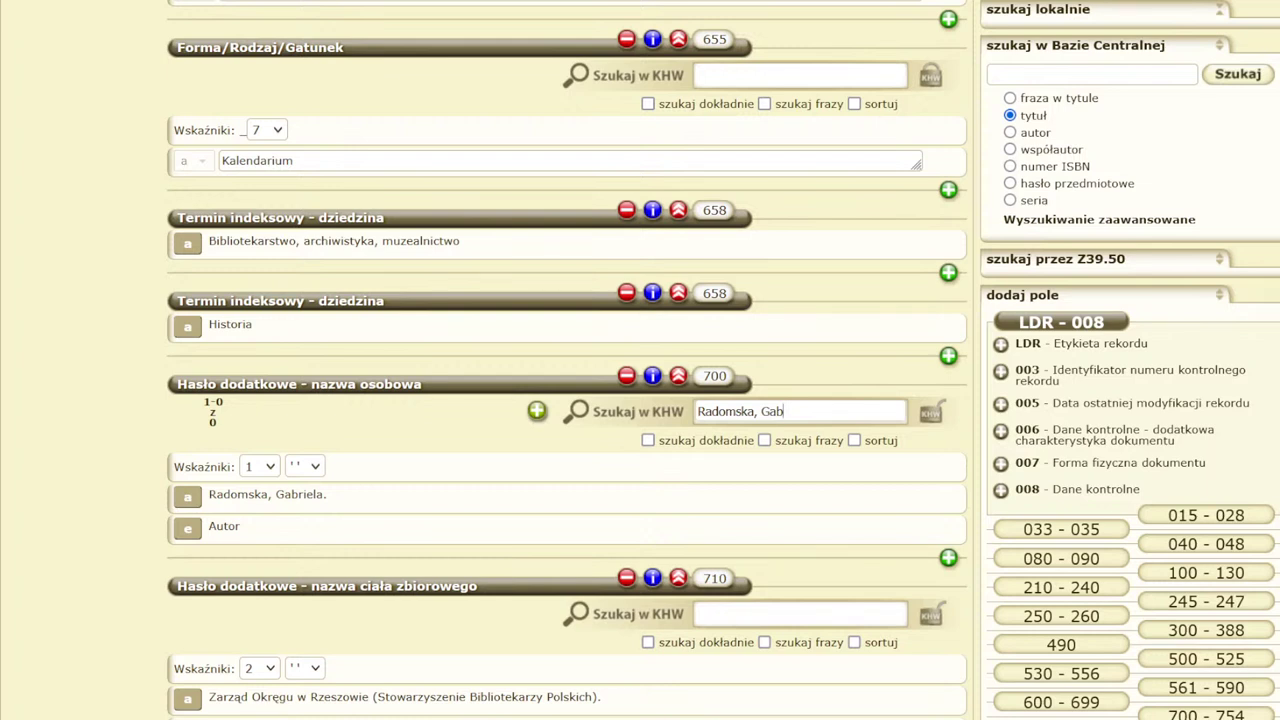
key("BackSpace")
Add a new author to KHW with the first name and surname from field 700, using it as the heading.
left_click(537, 412)
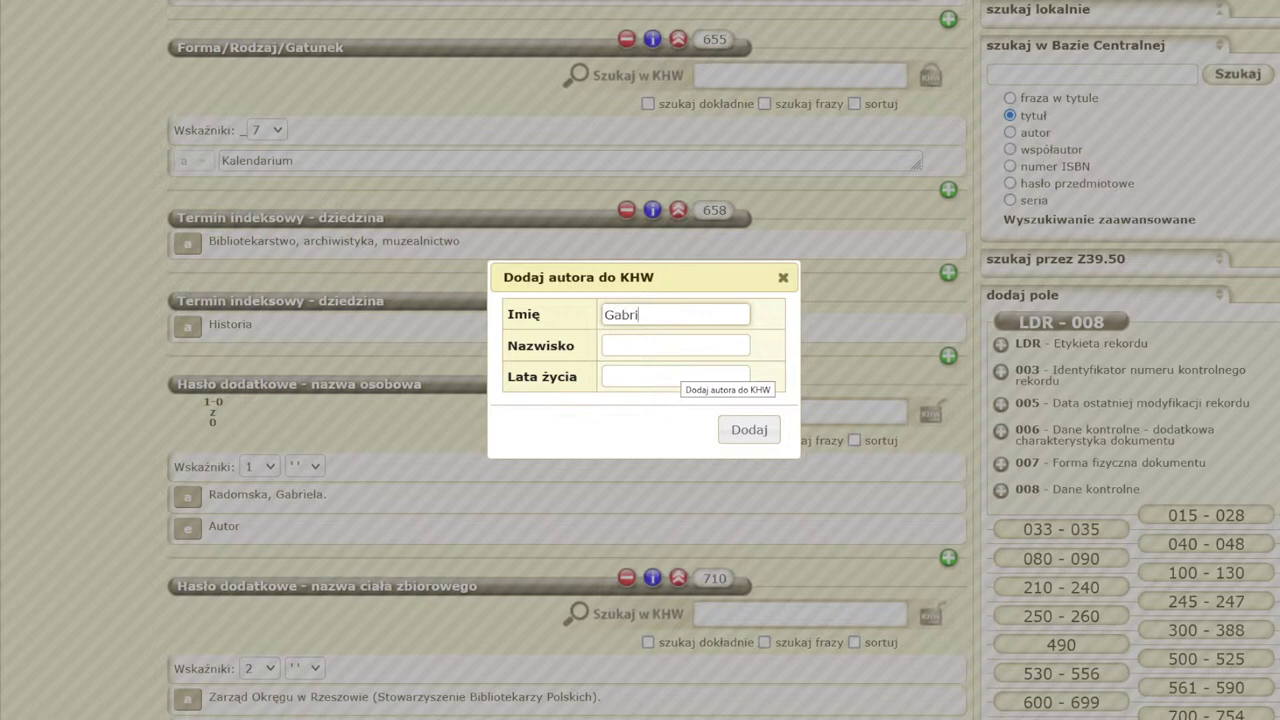
key("Tab")
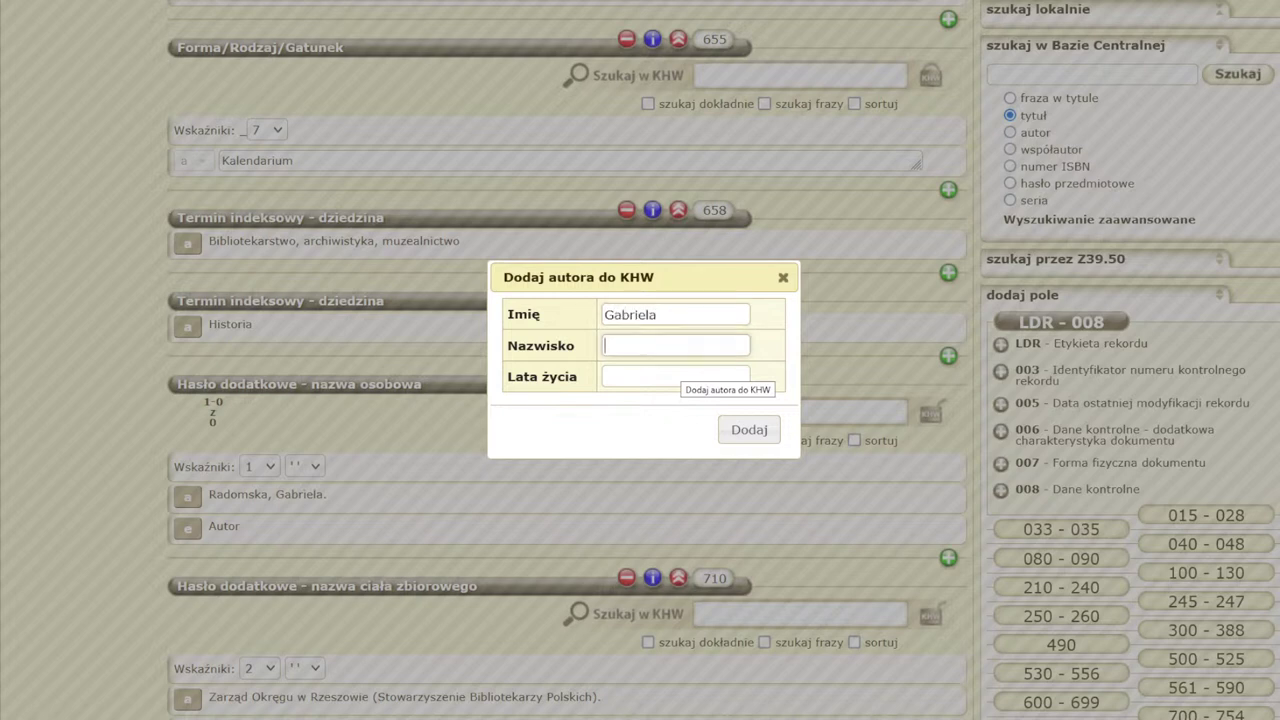
type("Radomska")
left_click(750, 431)
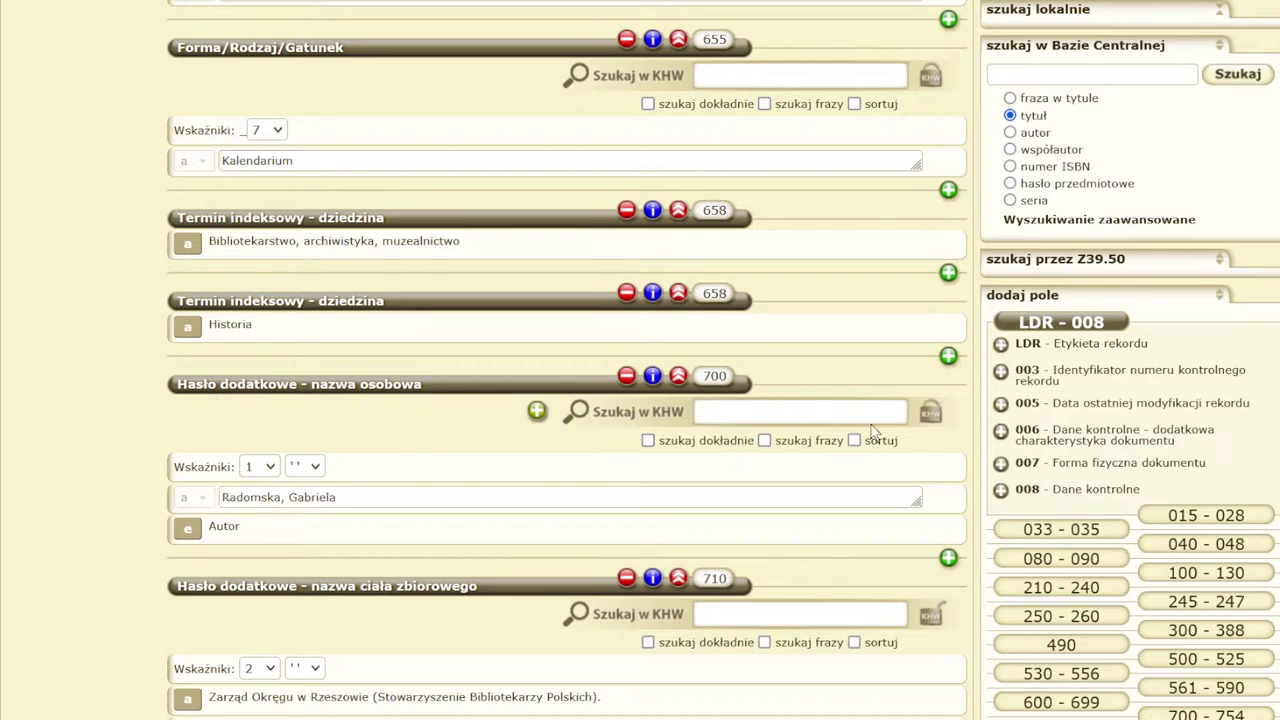
Look over the record's fields between form of work 380 and corporate name 710.
scroll(160, 456, "down", 2)
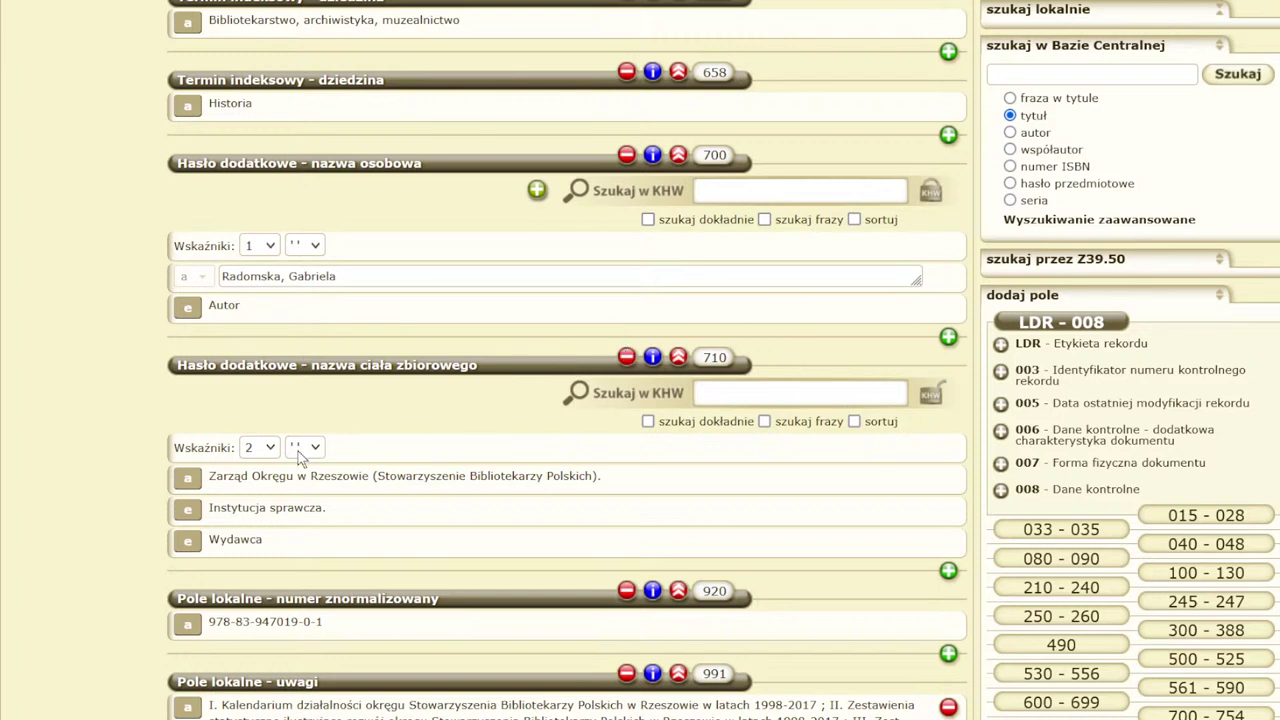
scroll(436, 430, "up", 2)
scroll(436, 423, "down", 1)
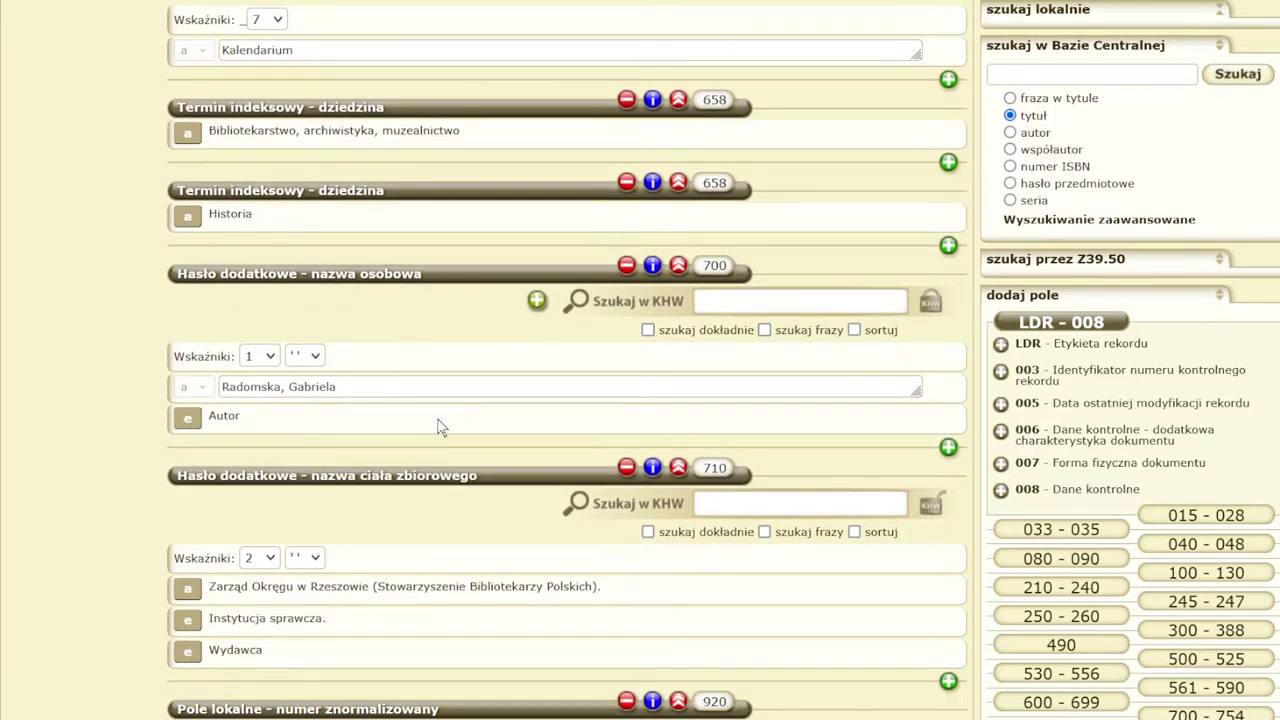
scroll(536, 527, "up", 13)
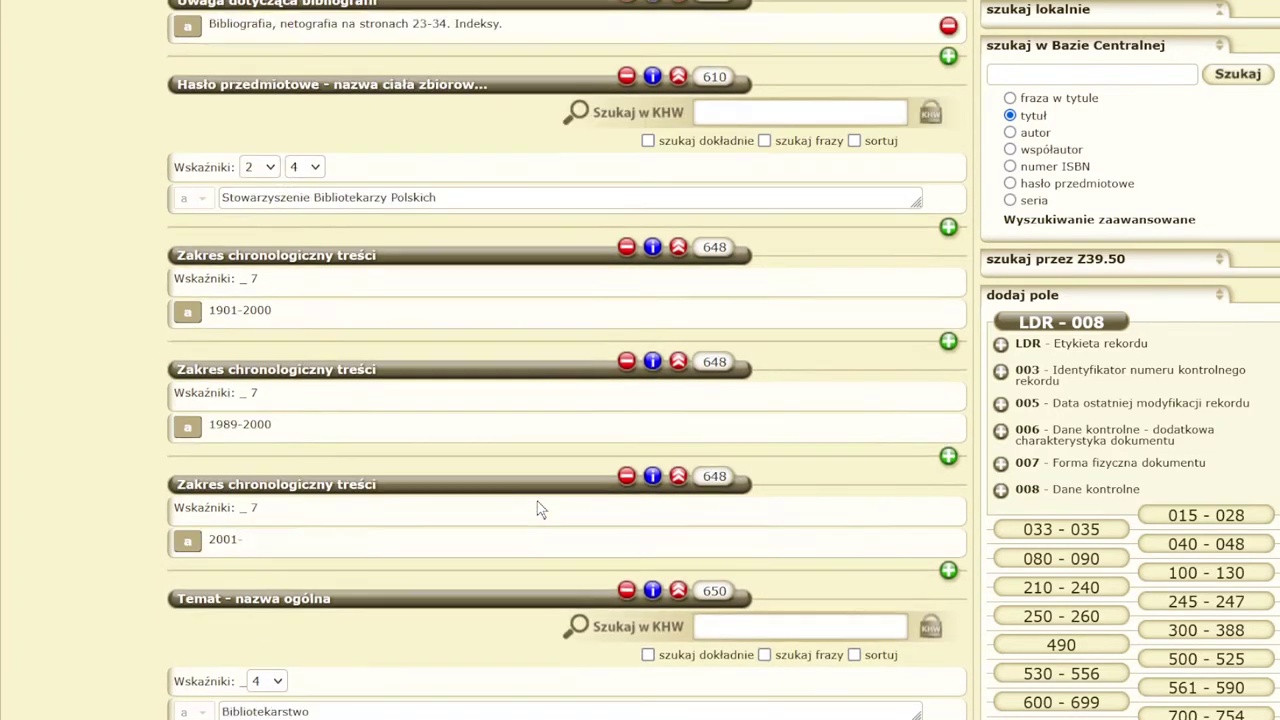
scroll(556, 507, "up", 10)
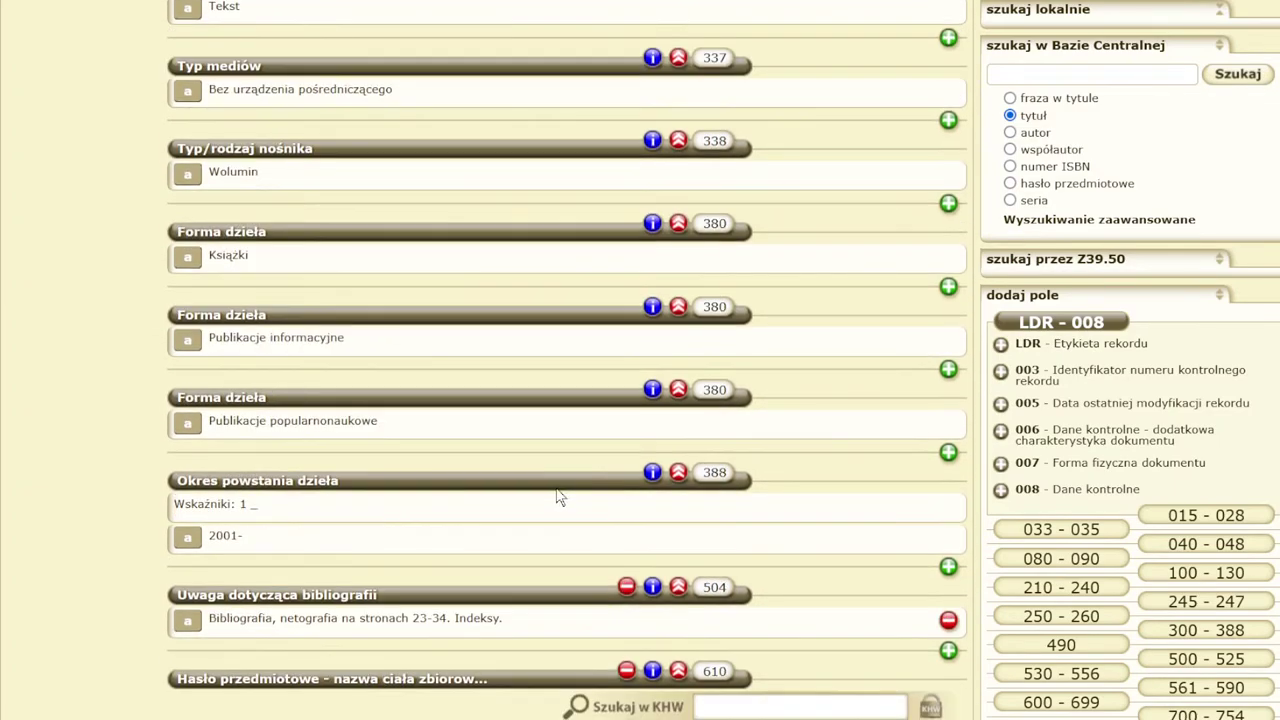
scroll(560, 497, "down", 14)
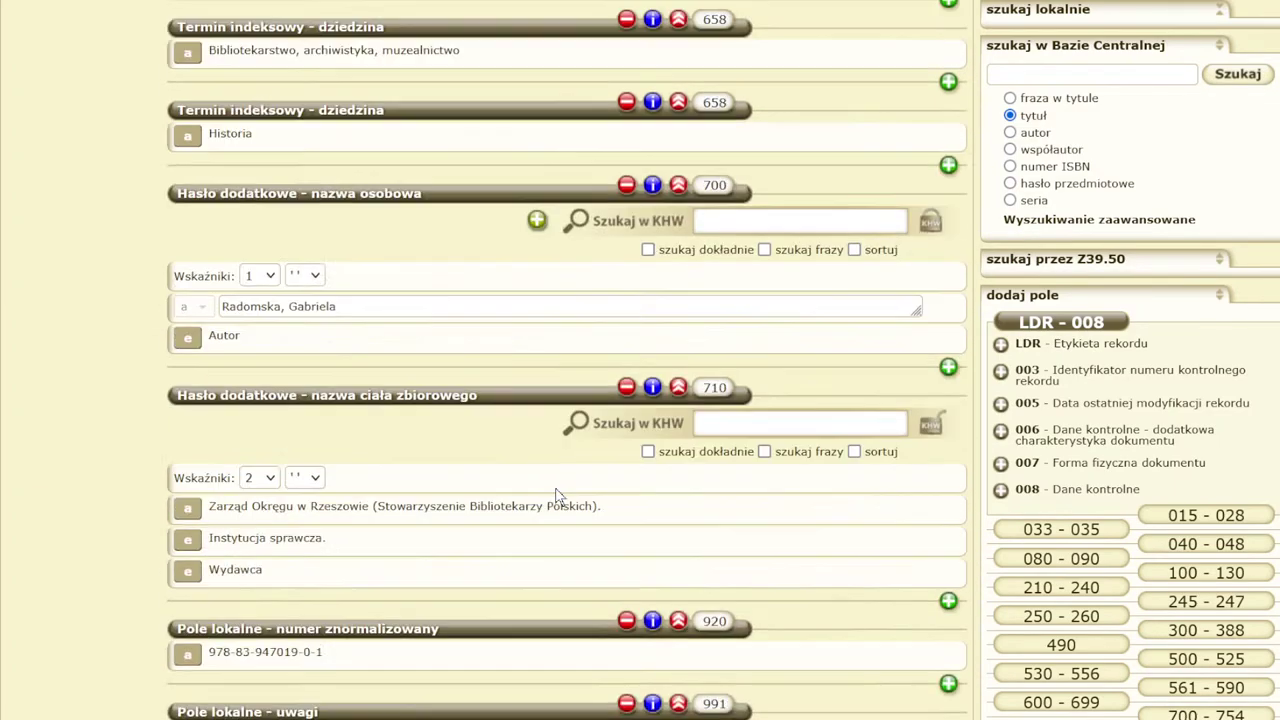
scroll(578, 392, "up", 3)
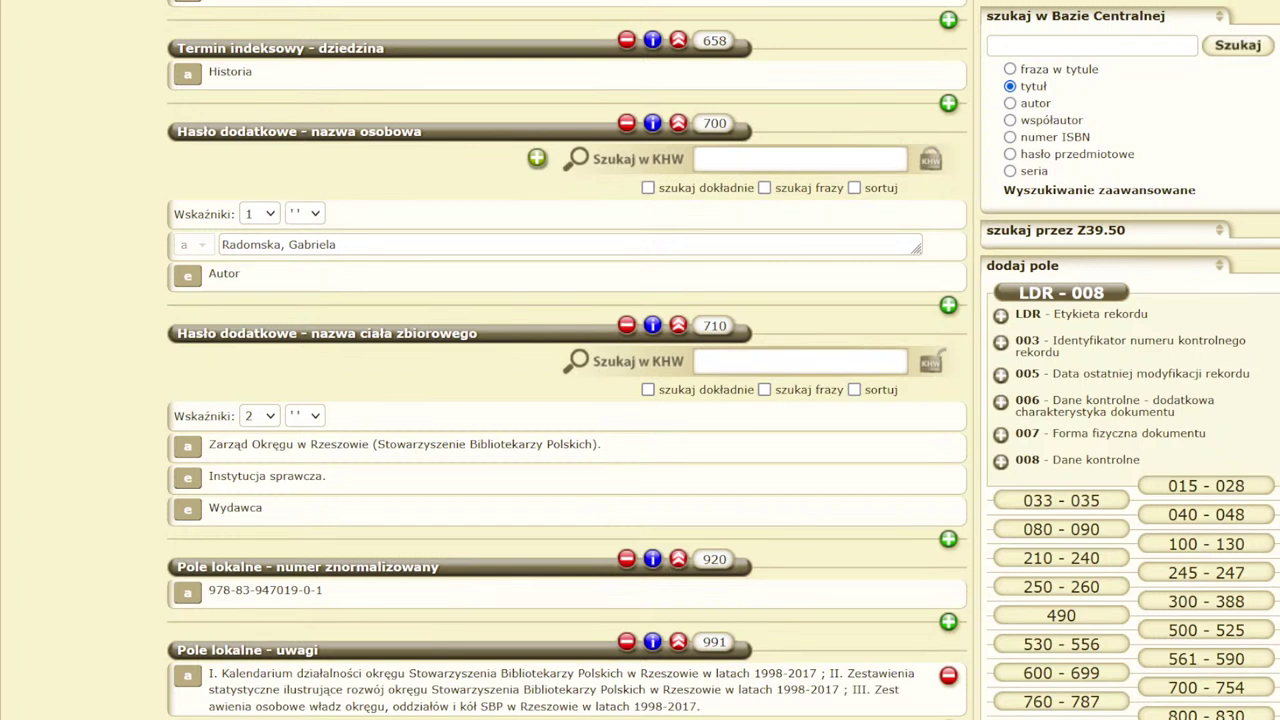
Try a KHW search for field 710 with the copied name Zarząd Okręgu w Rzeszowie (Stowarzyszenie Bibliotekarzy Polskich, and delete field 710.
left_click_drag(595, 444, 206, 472)
key("ctrl+c")
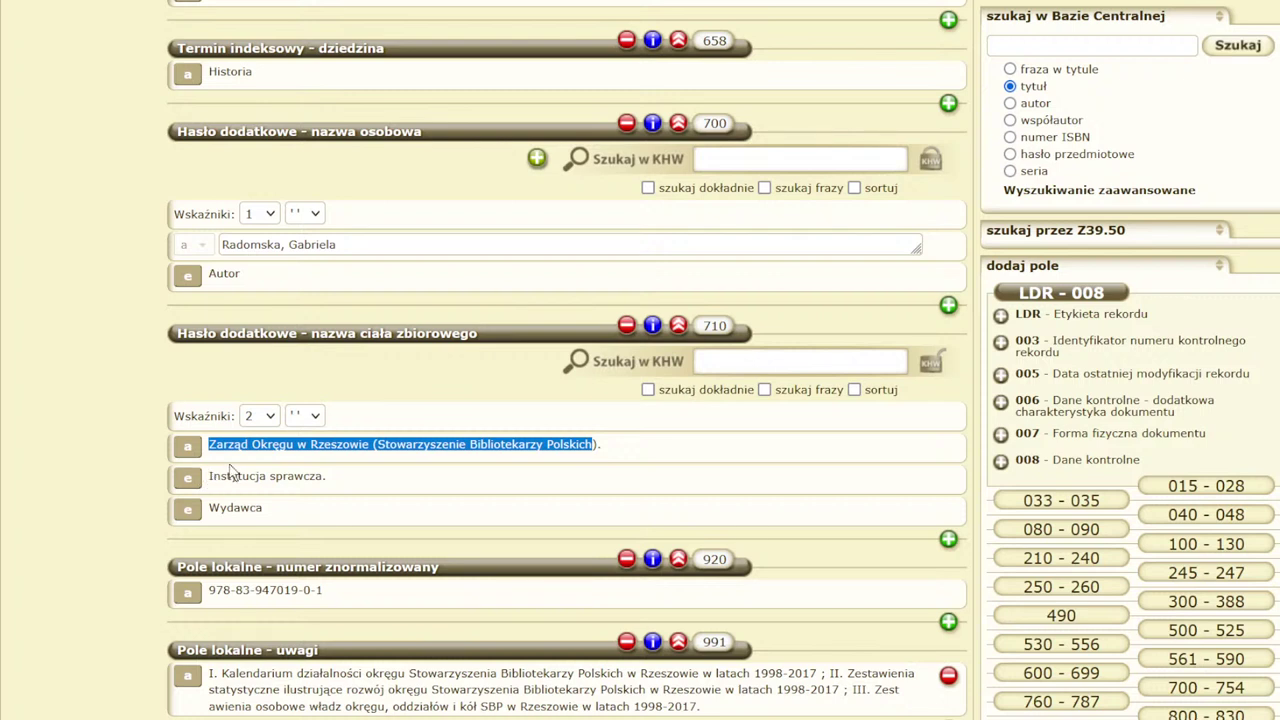
left_click(698, 361)
key("ctrl+v")
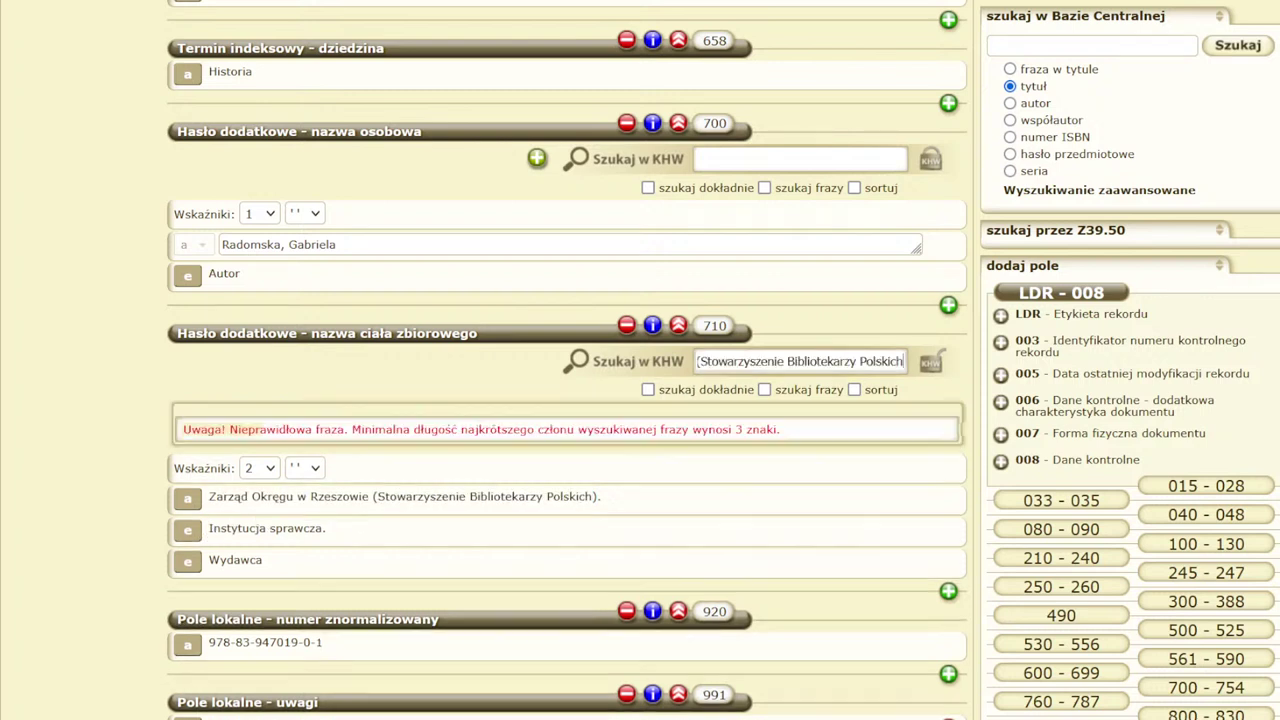
key("Left")
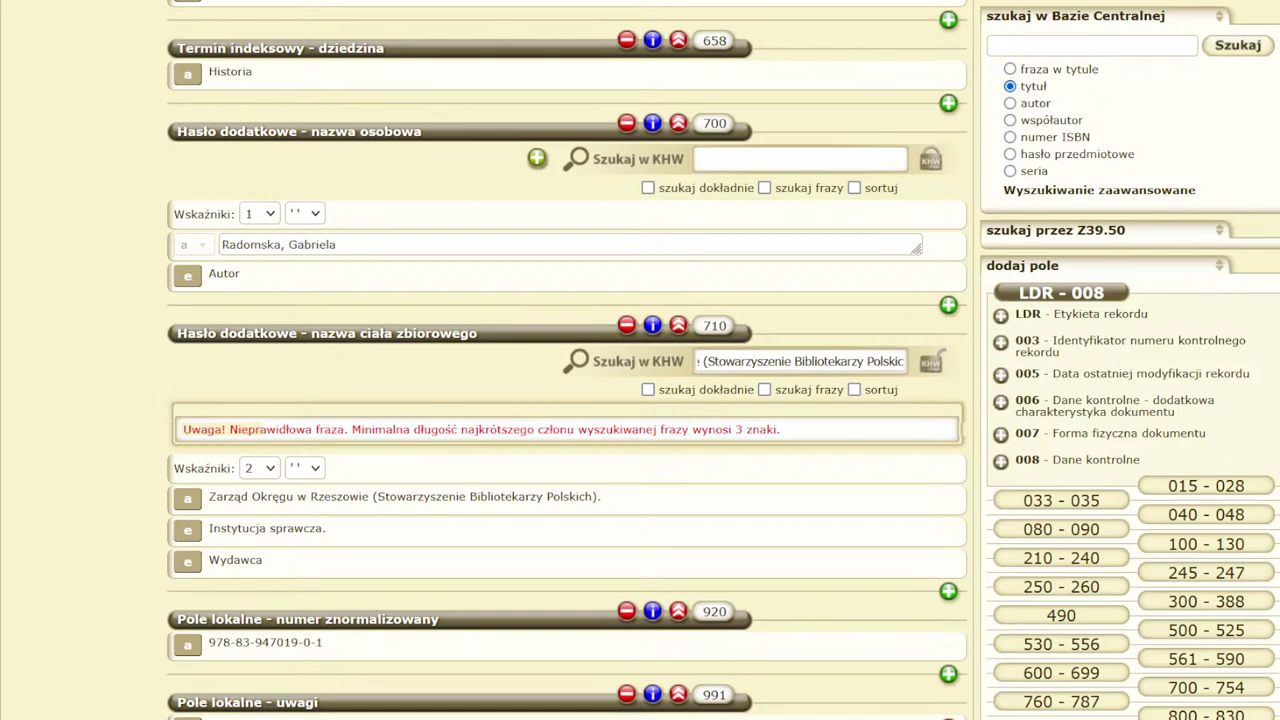
key("Left")
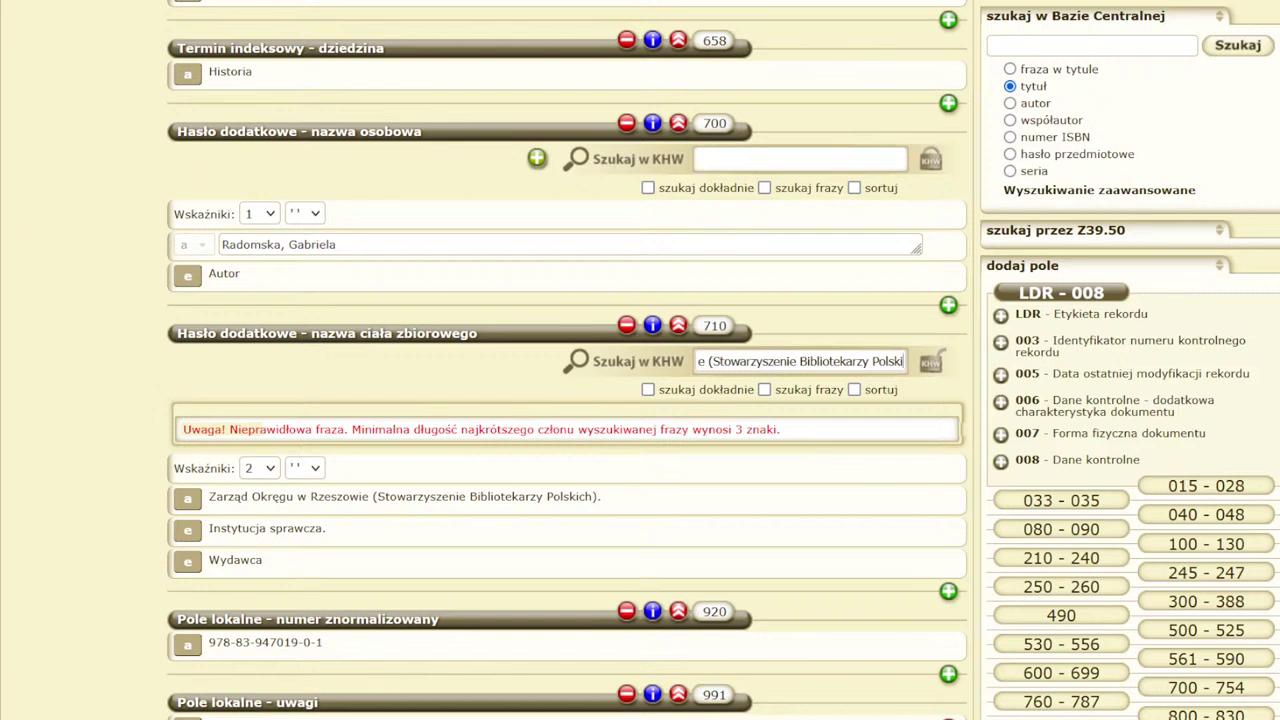
left_click(625, 326)
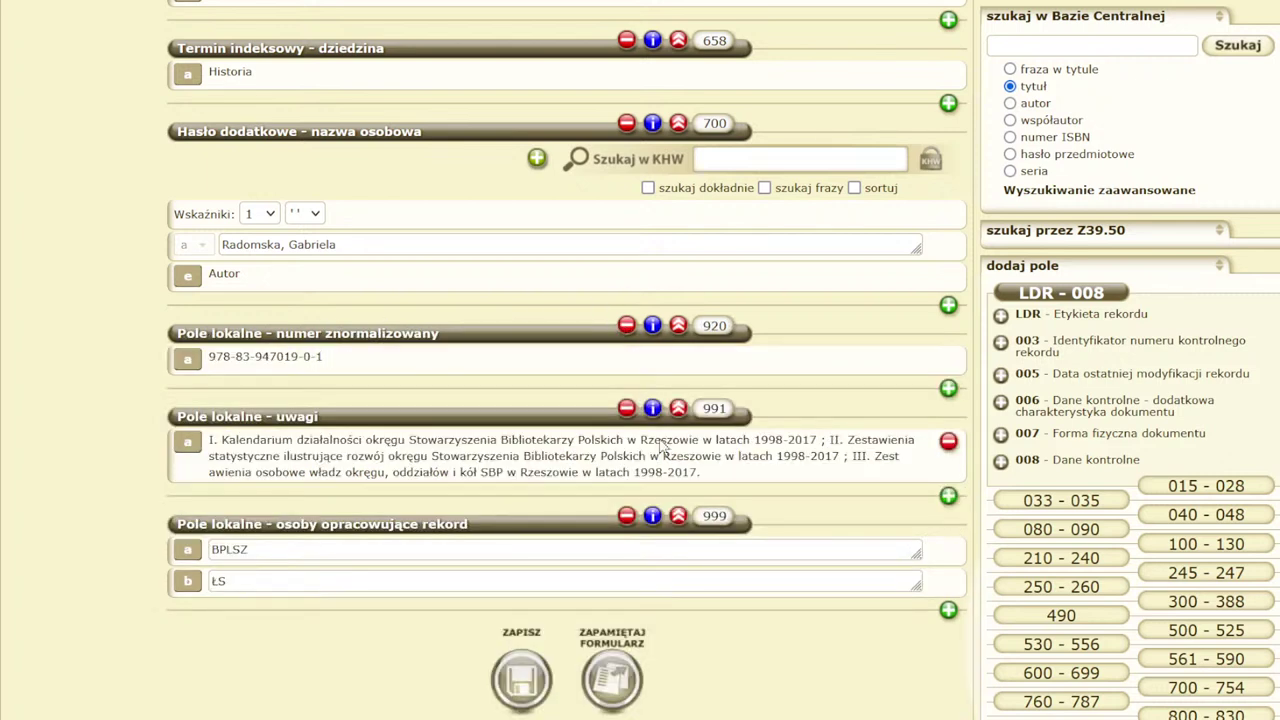
Cut the whole contents note out of local field 991 and delete the emptied field.
left_click(724, 481)
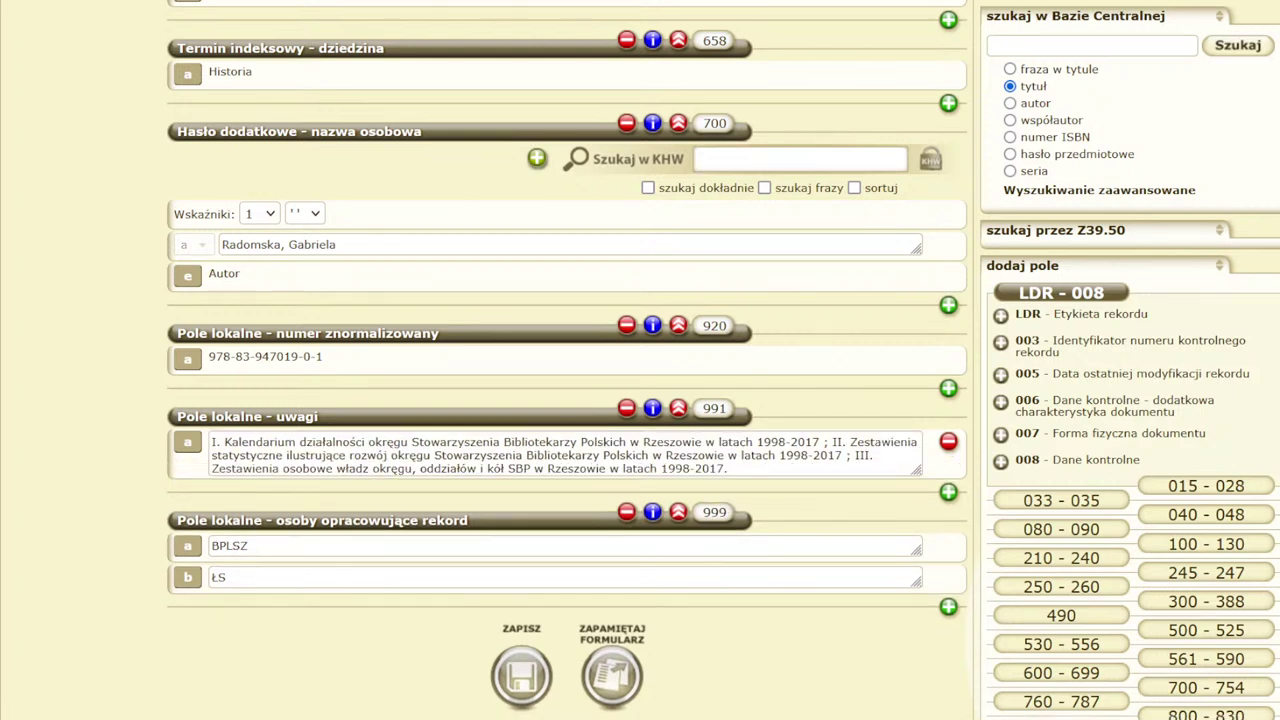
left_click_drag(606, 455, 752, 488)
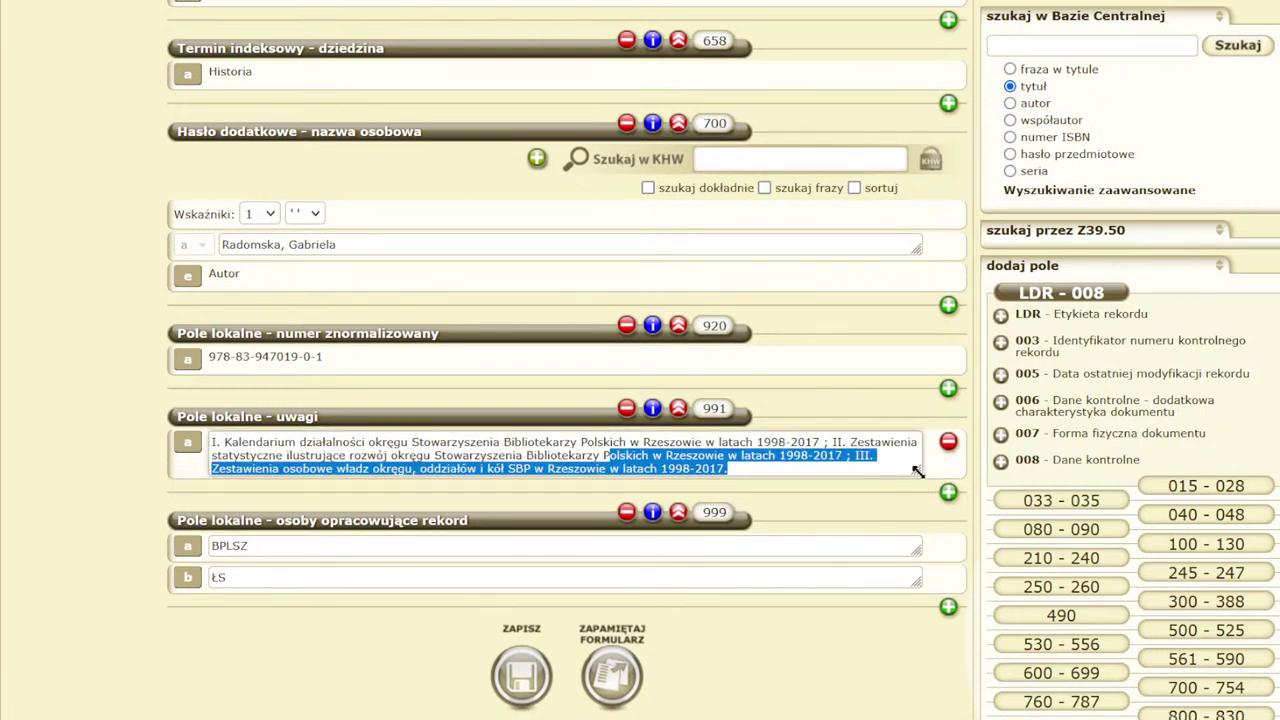
left_click_drag(915, 479, 930, 601)
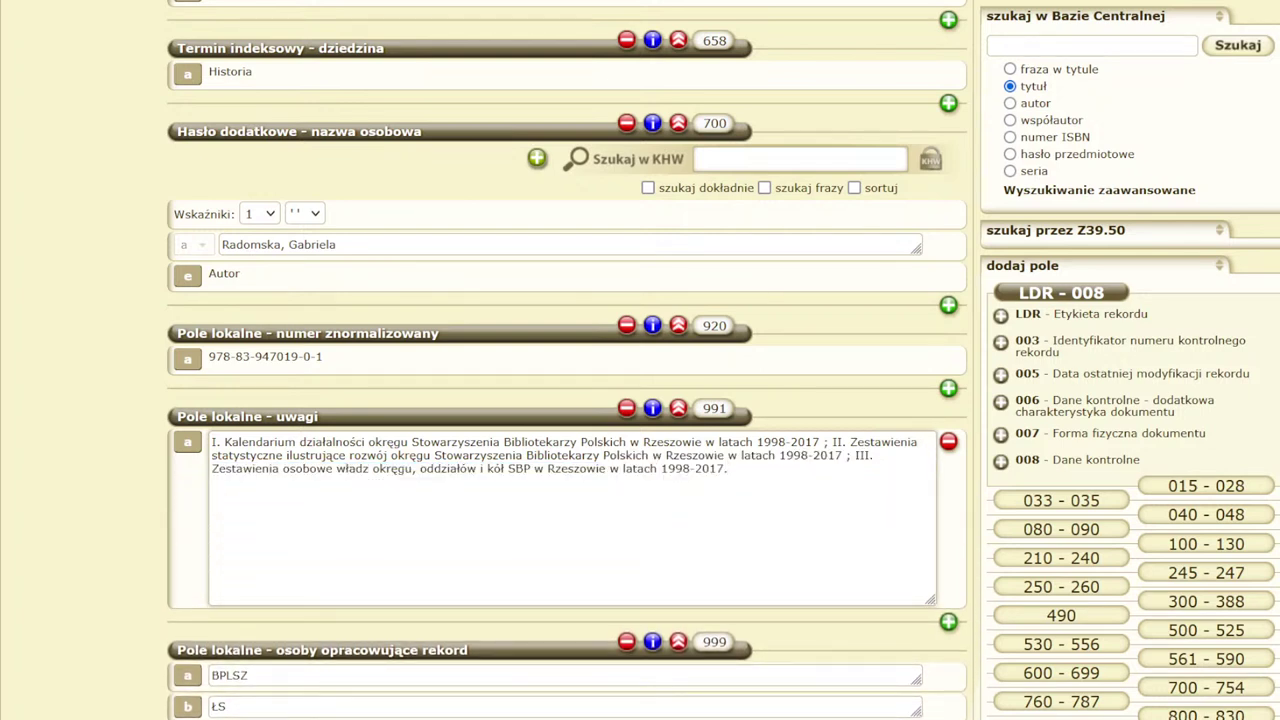
left_click_drag(728, 468, 255, 468)
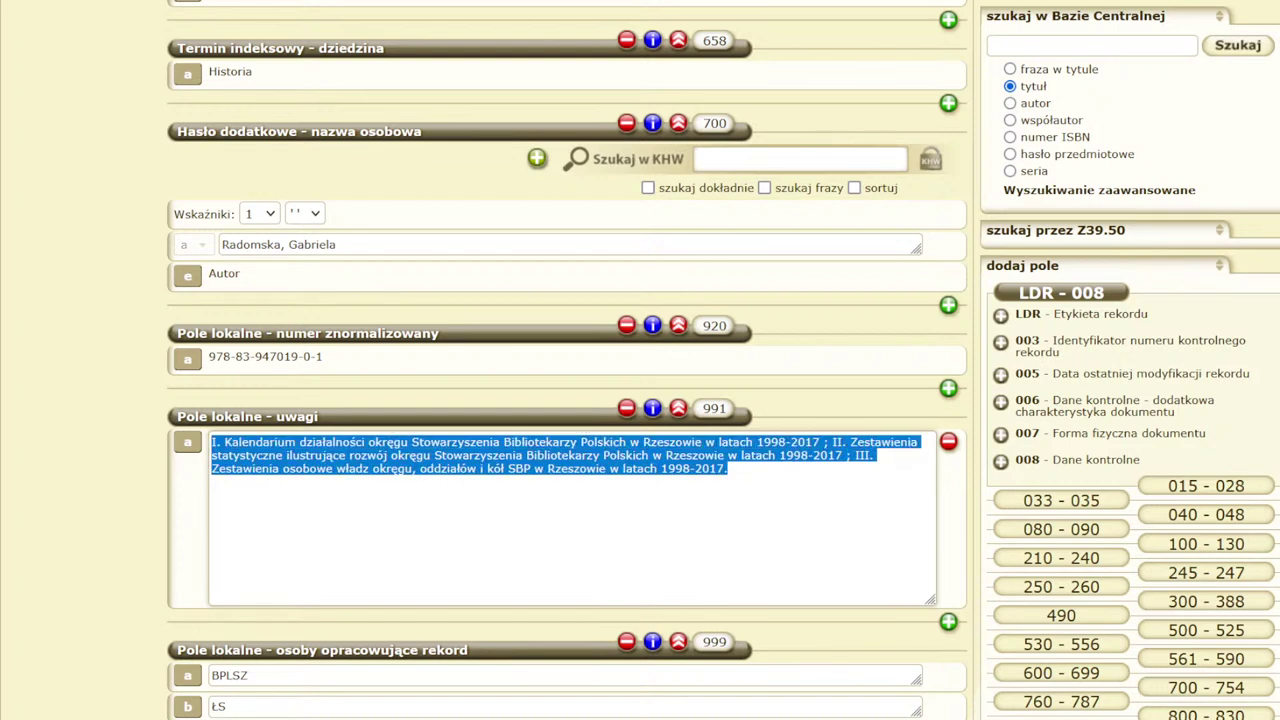
key("BackSpace")
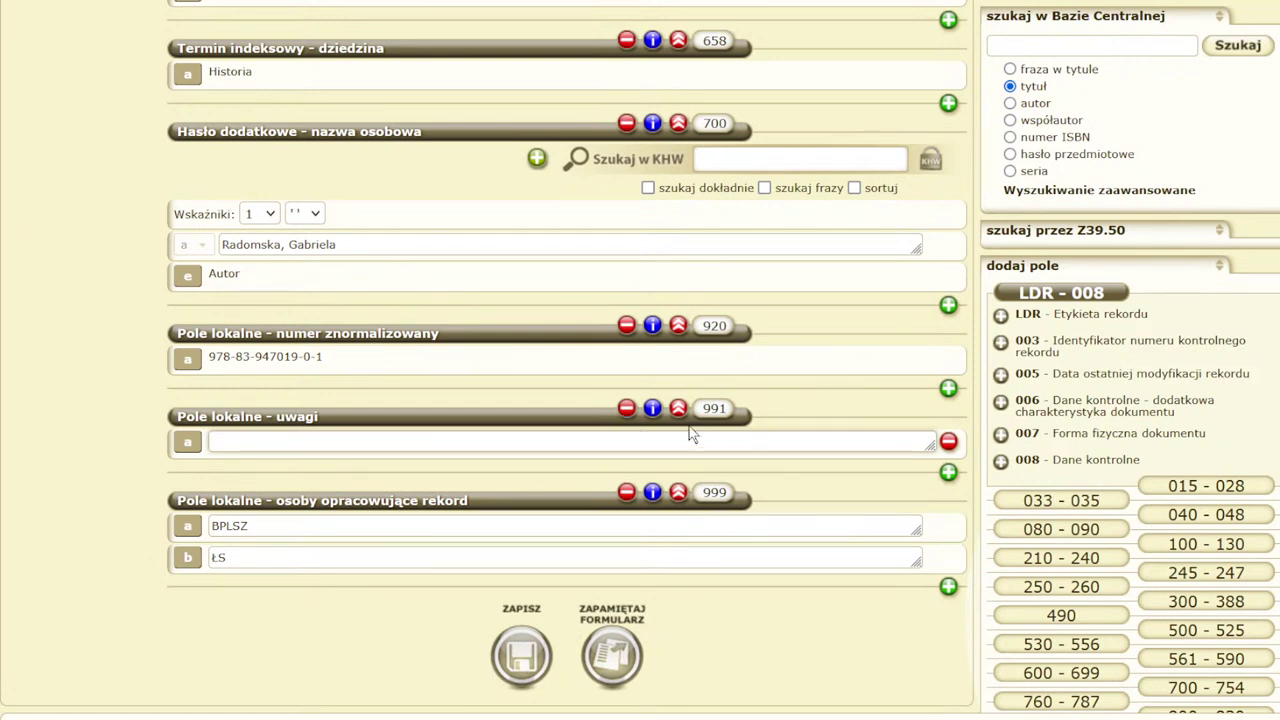
left_click(626, 409)
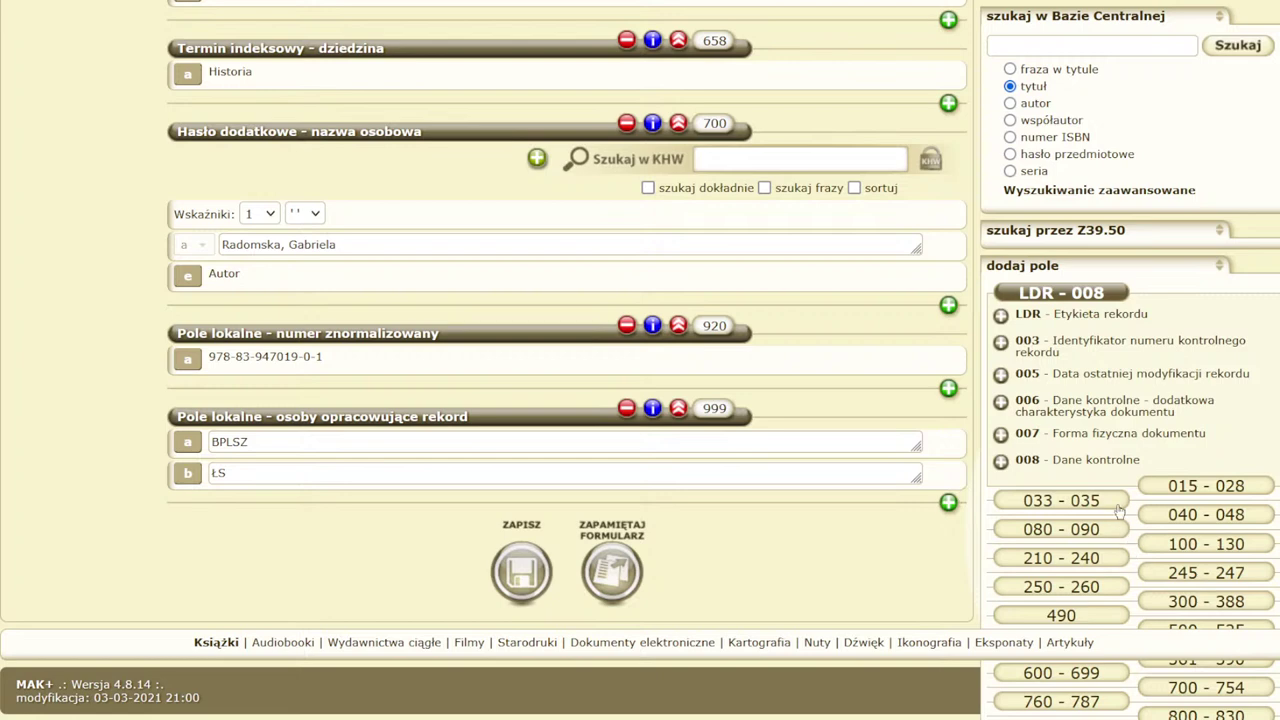
Add field 520, Uwaga dotycząca treści dokumentu, paste the cut contents note into subfield a and enlarge its text box.
scroll(1076, 494, "down", 3)
scroll(1209, 462, "up", 1)
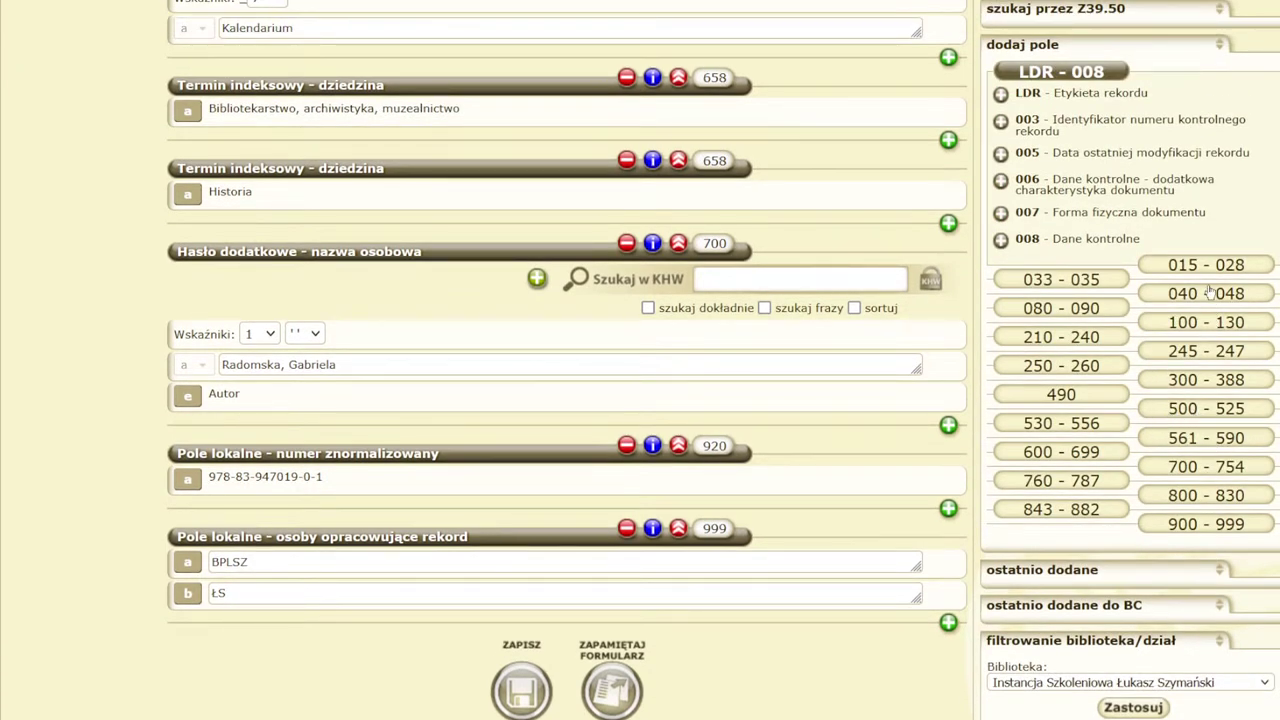
left_click(1206, 418)
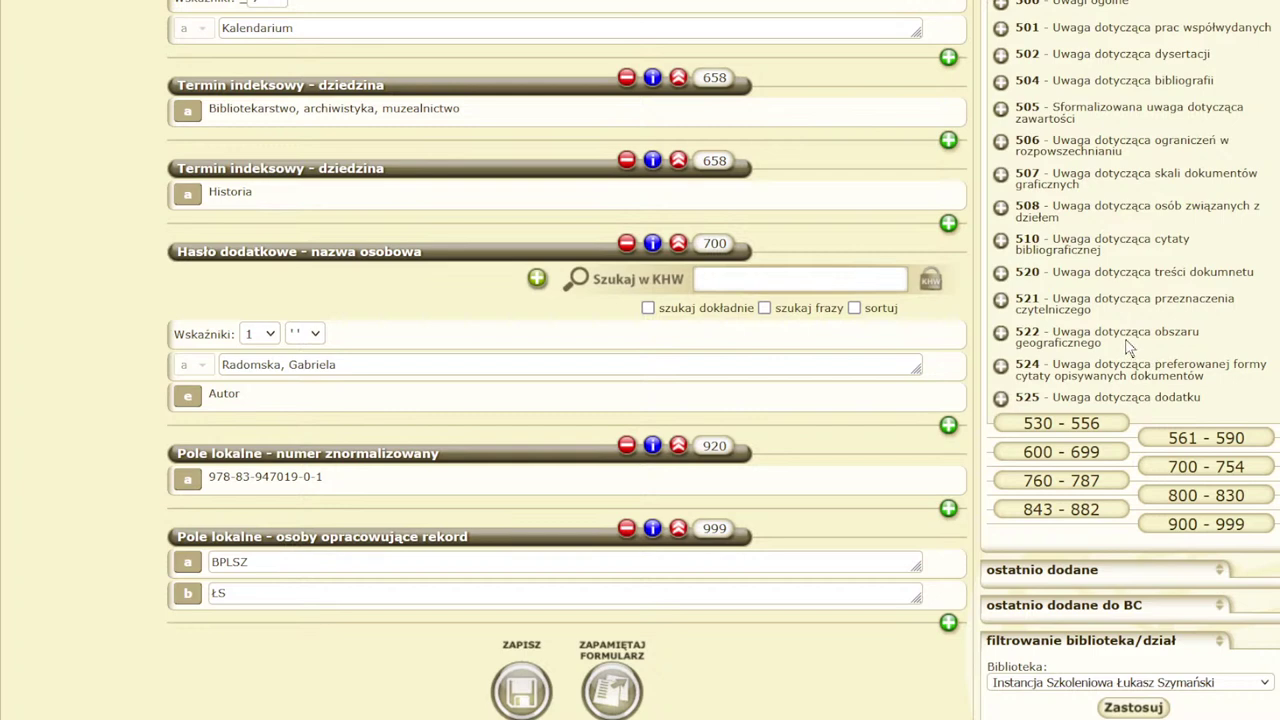
scroll(1039, 212, "up", 1)
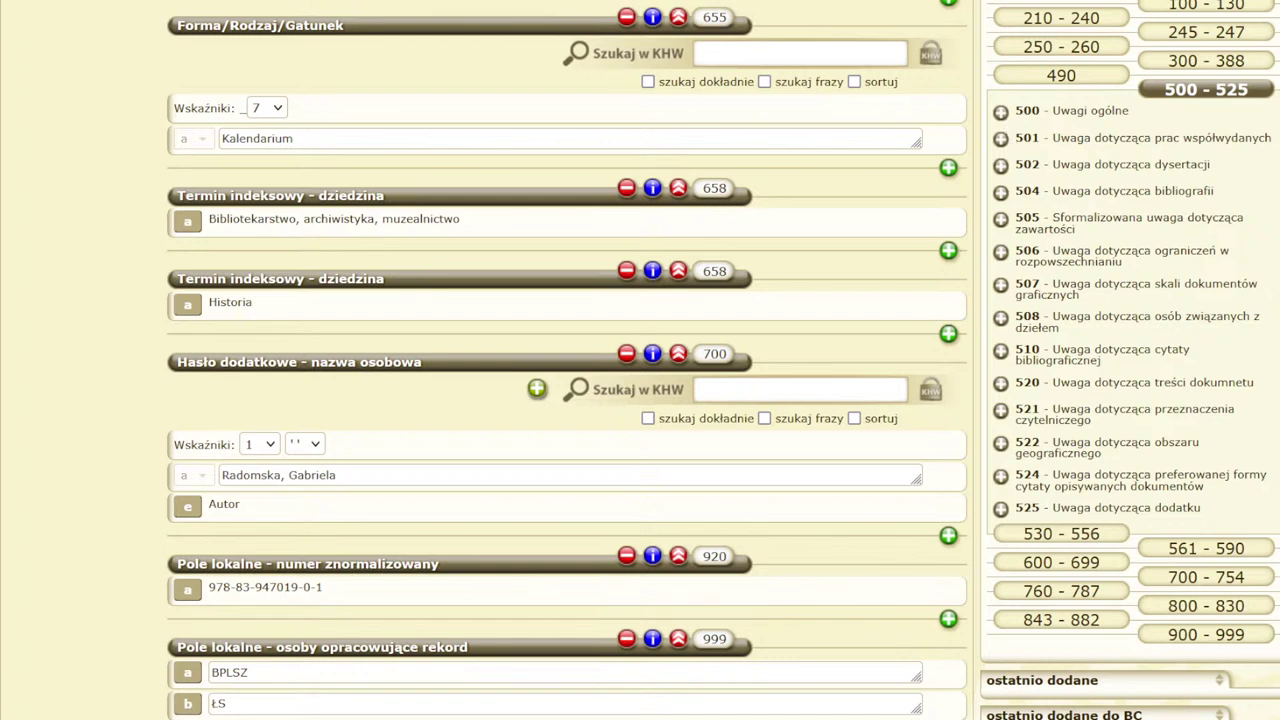
left_click(1002, 384)
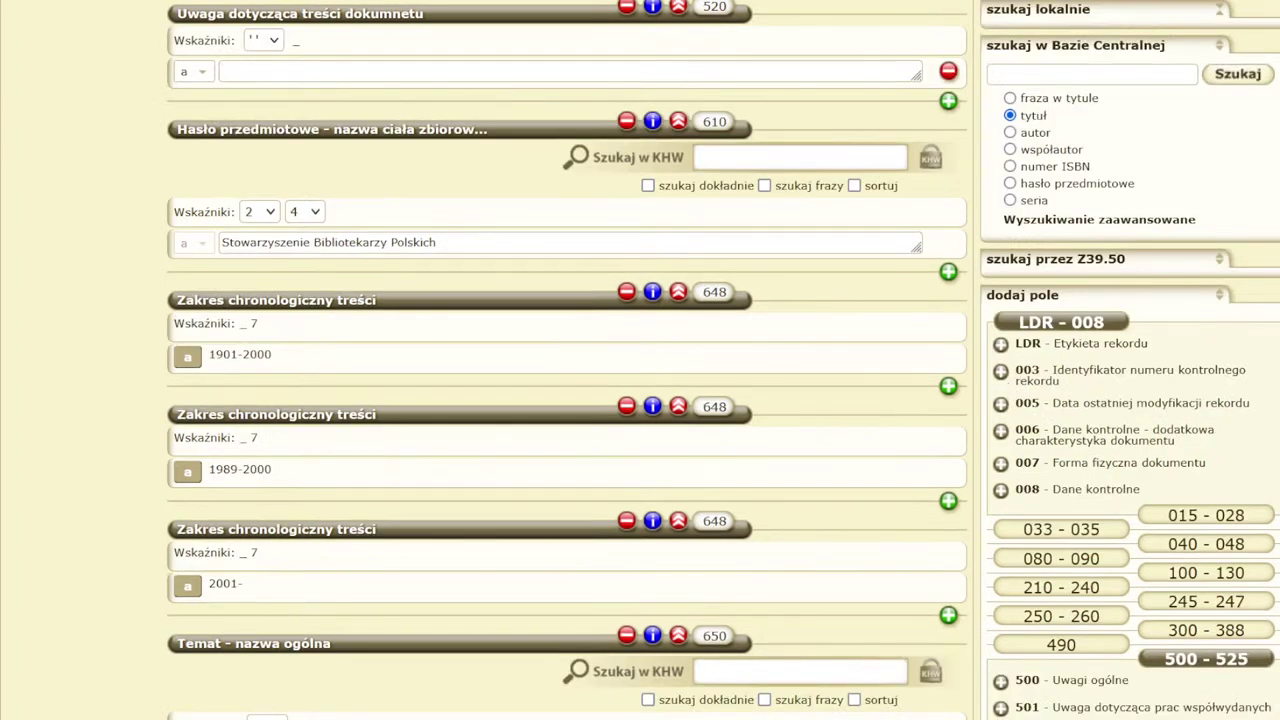
right_click(346, 73)
left_click(406, 174)
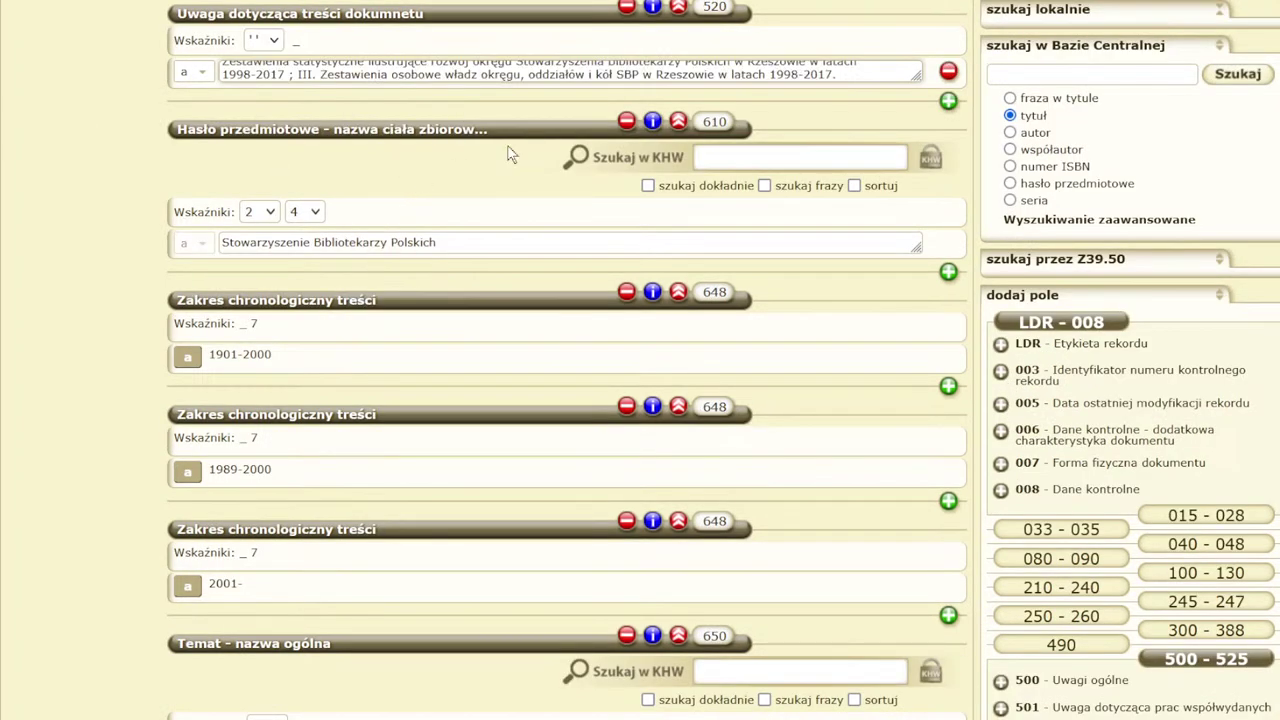
left_click_drag(917, 80, 914, 127)
scroll(673, 189, "down", 15)
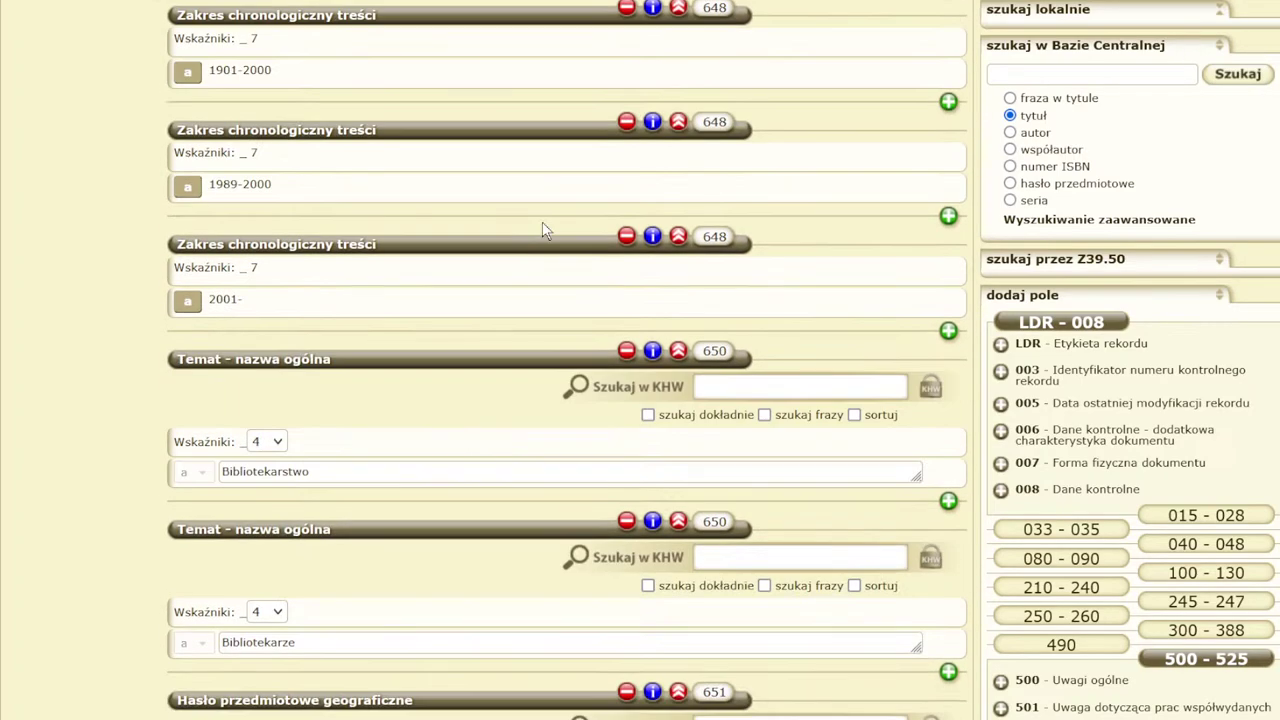
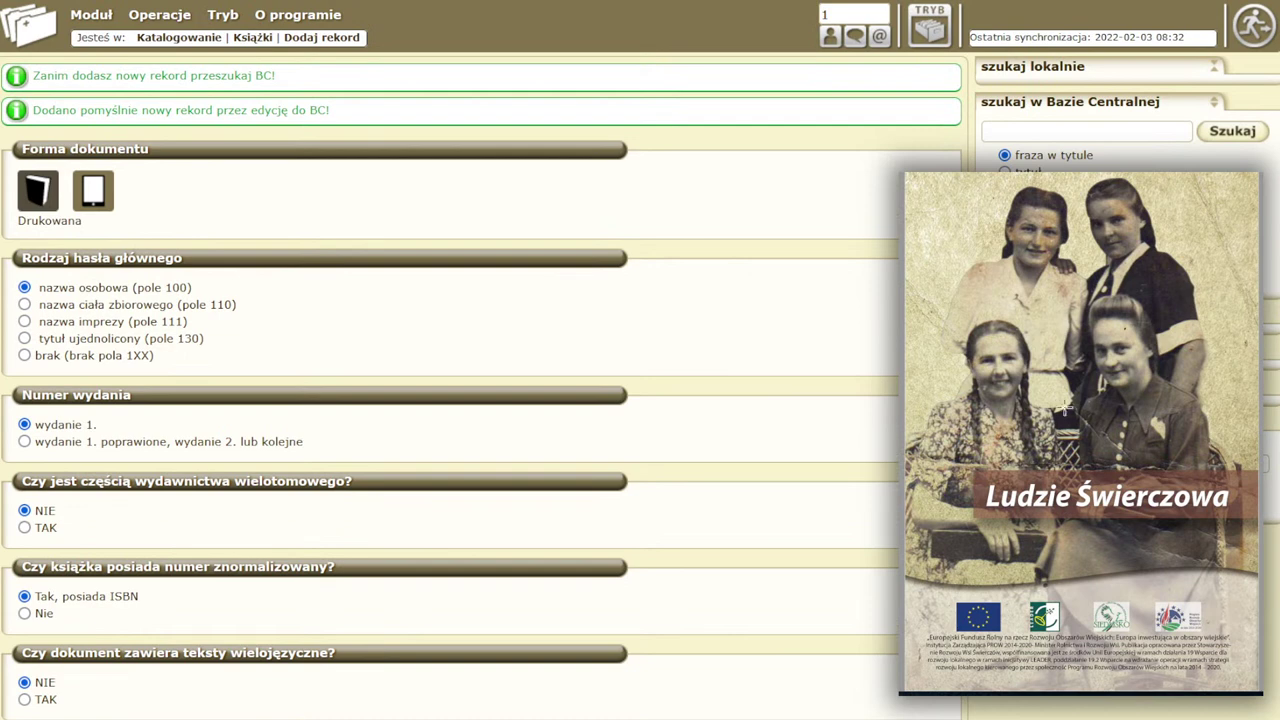
Read through the PDF of Ludzie Świerczowa to its imprint page and highlight the edition statement Wydanie 1.
scroll(1065, 408, "down", 5)
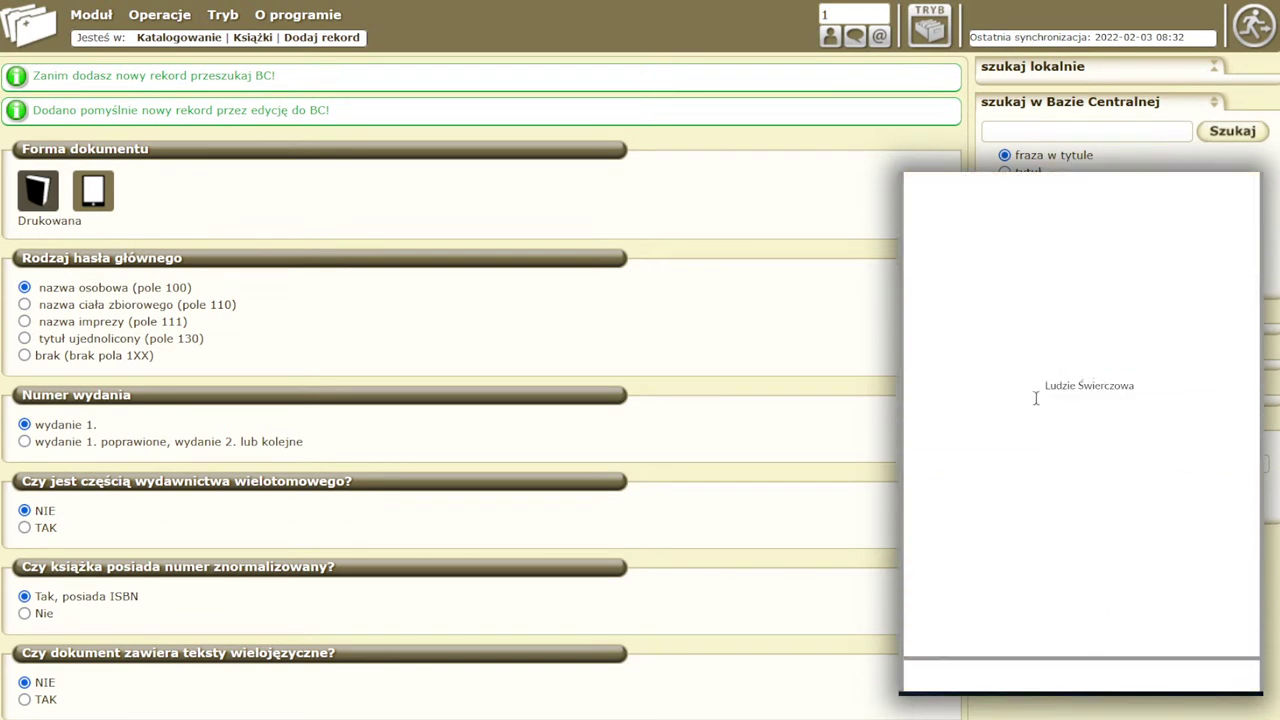
scroll(1036, 398, "down", 5)
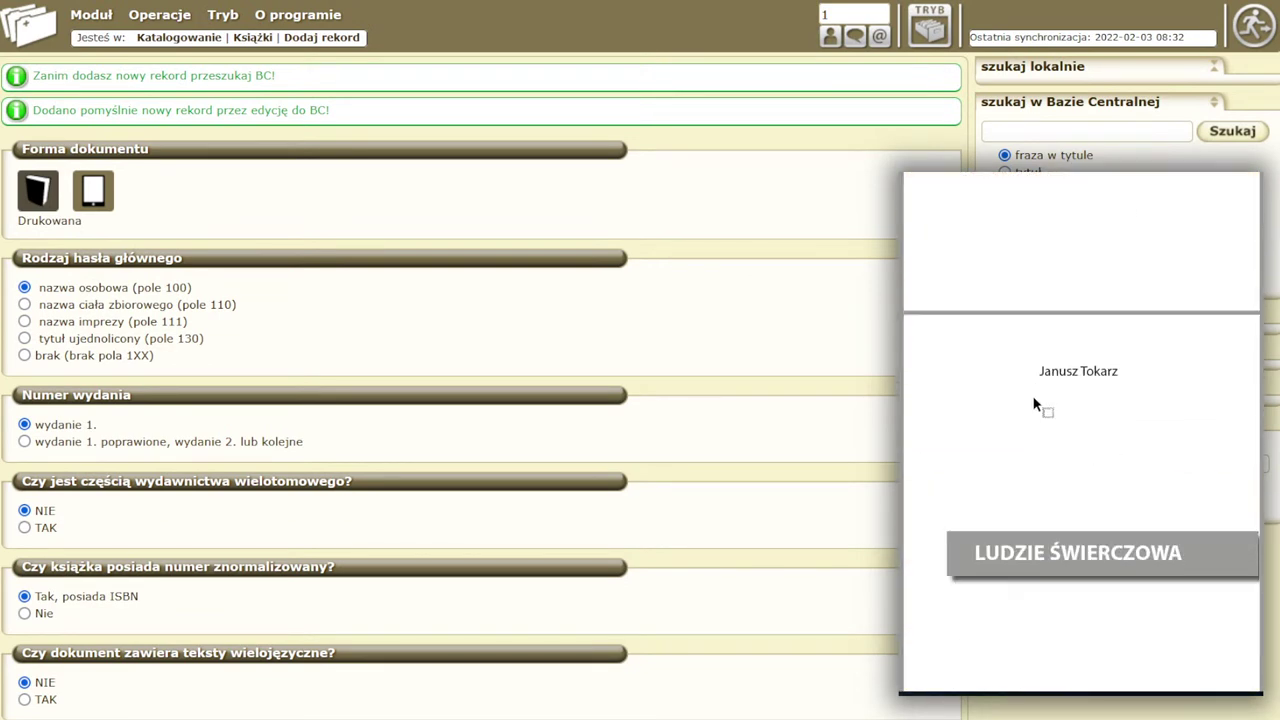
scroll(1036, 405, "down", 3)
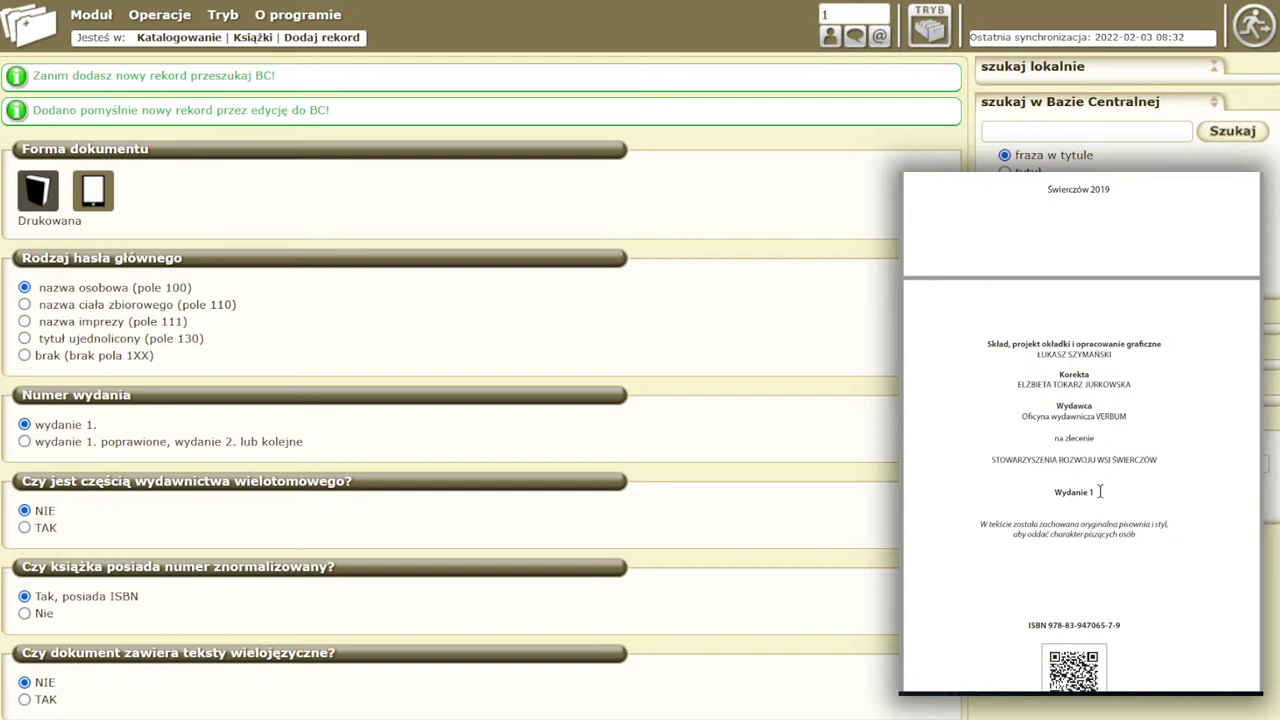
left_click_drag(1096, 492, 1056, 493)
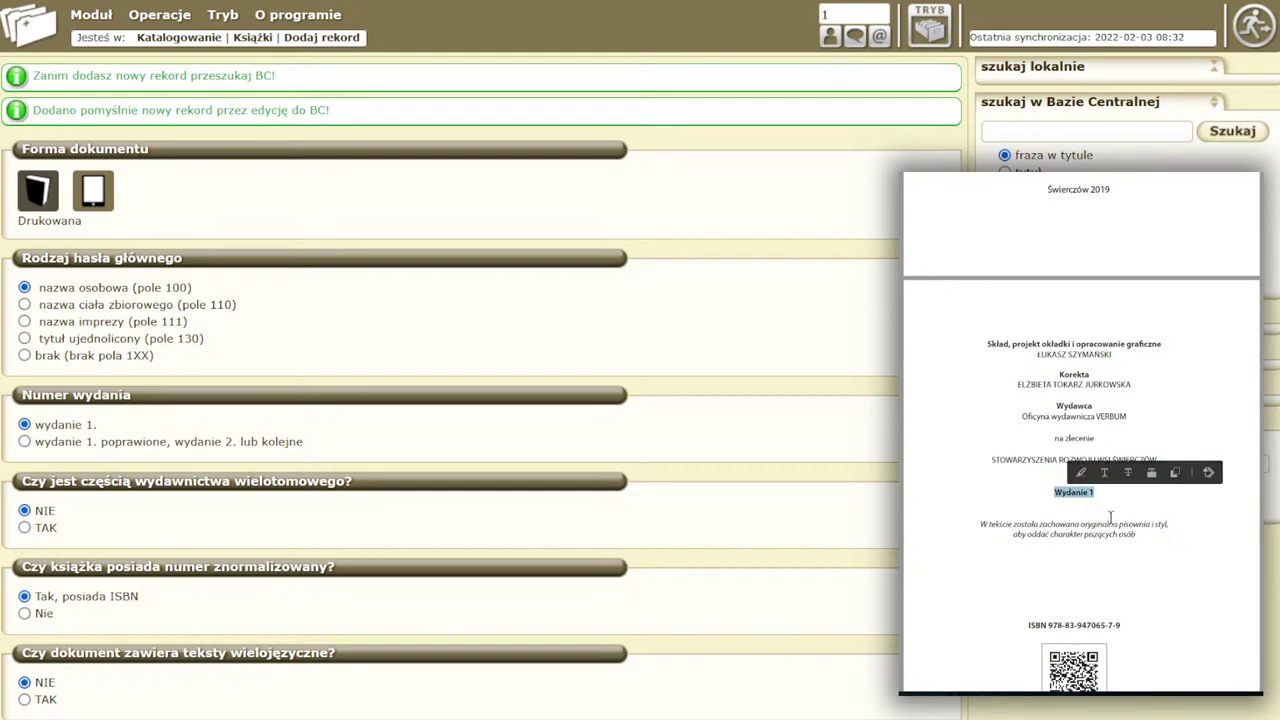
Check the new-record form's heading, edition, volume, ISBN, language and country settings against the PDF's title and imprint pages.
left_click(1100, 514)
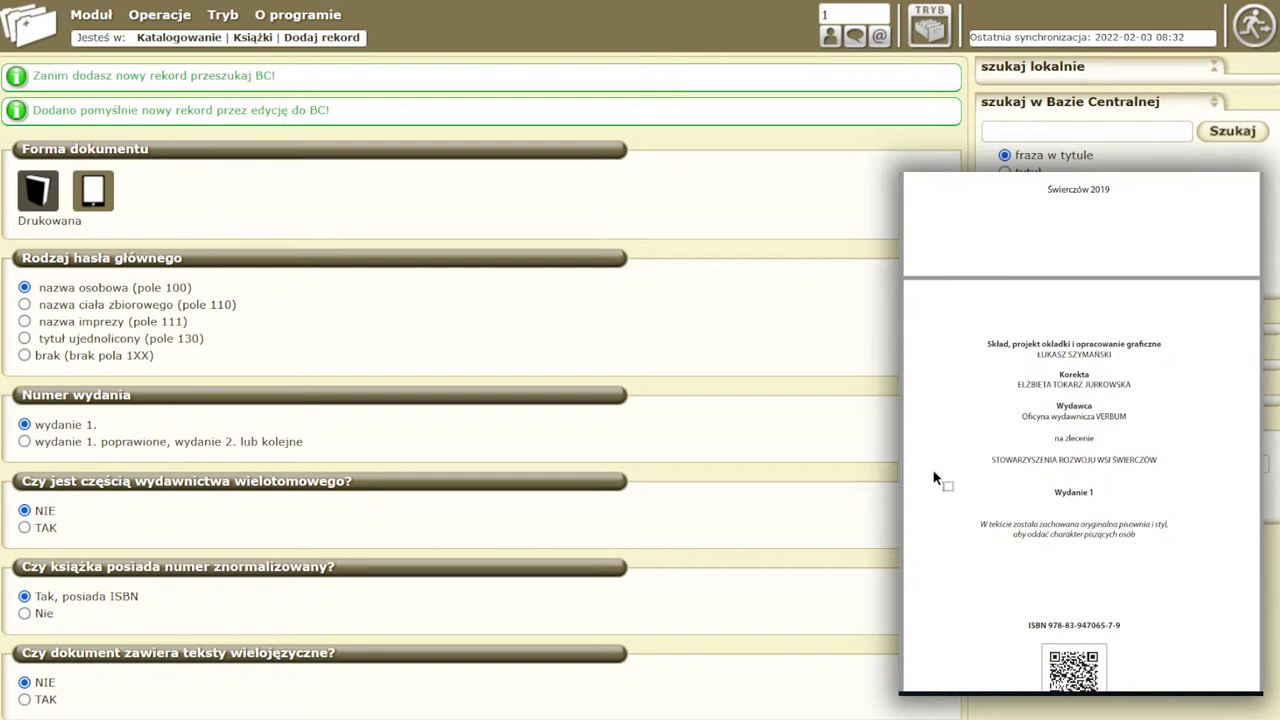
scroll(1060, 505, "up", 3)
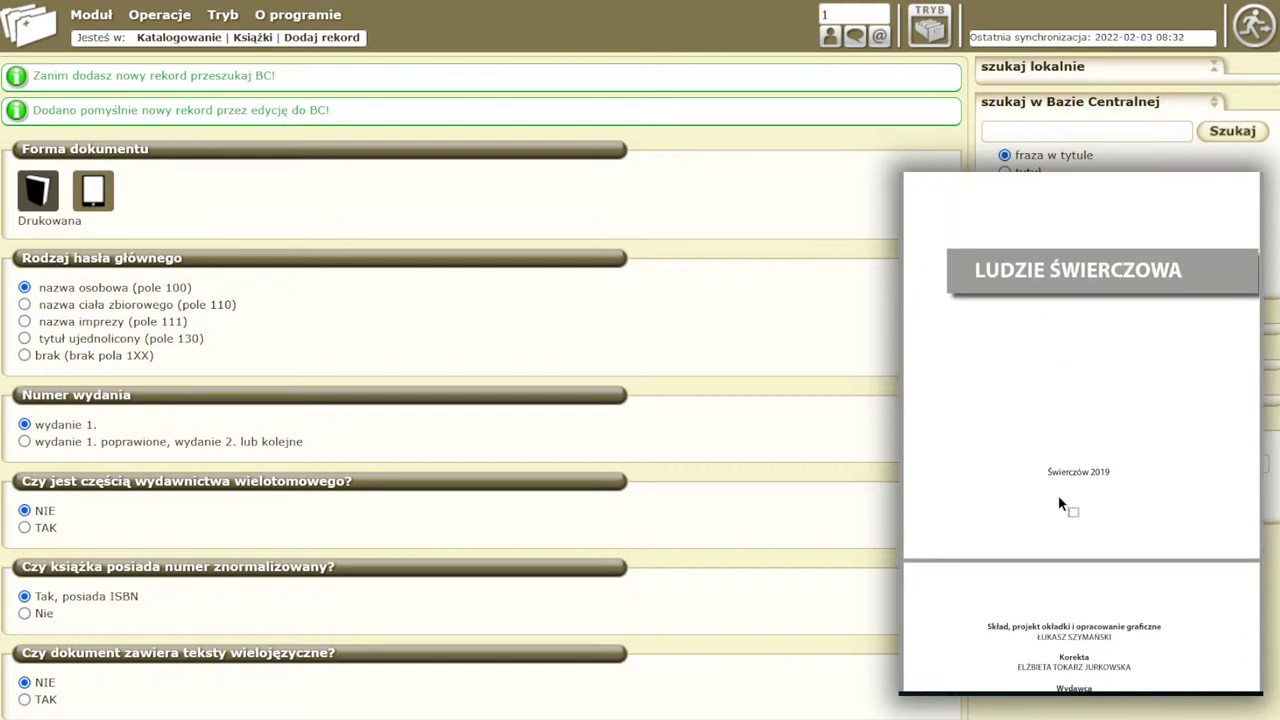
scroll(1059, 498, "up", 2)
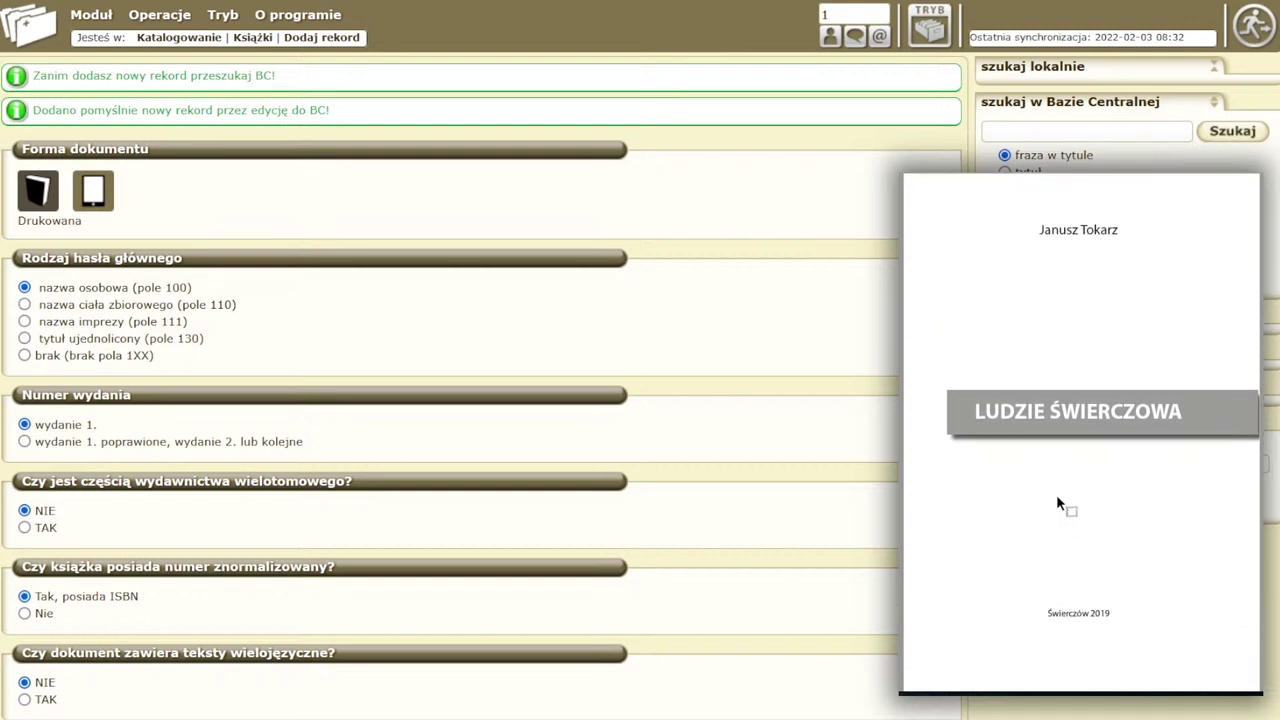
scroll(340, 512, "down", 3)
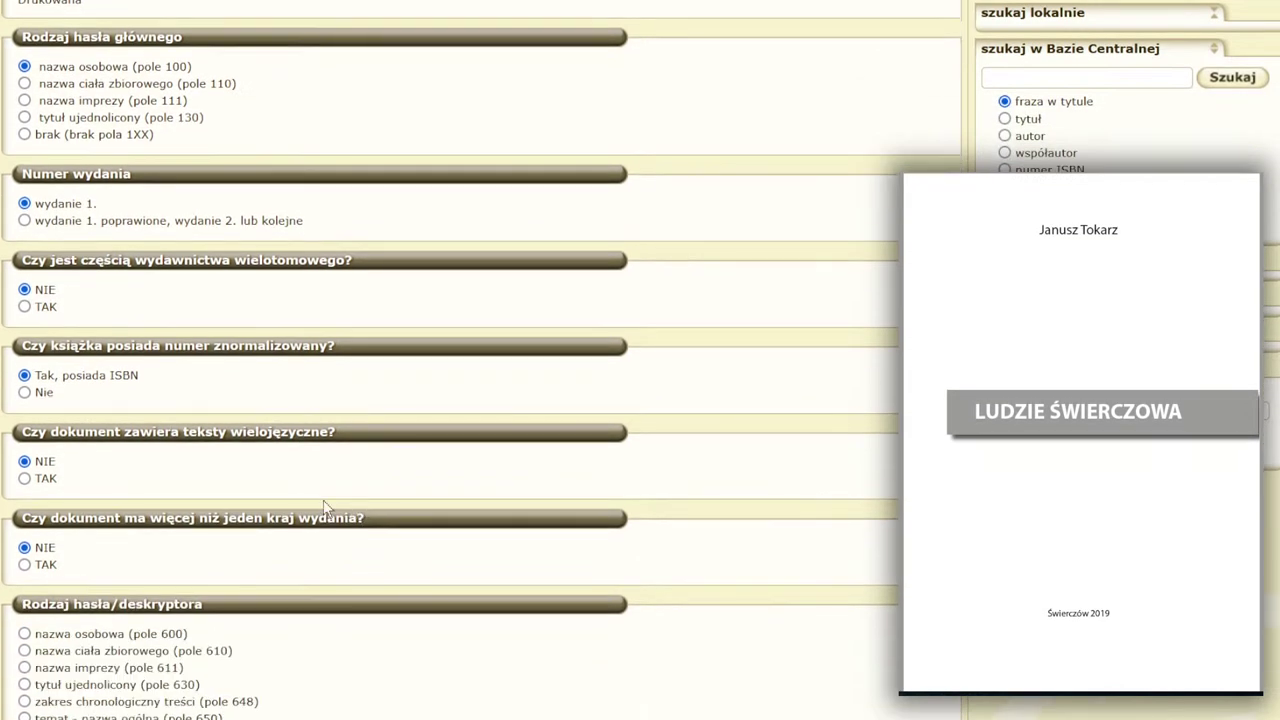
scroll(1135, 445, "down", 5)
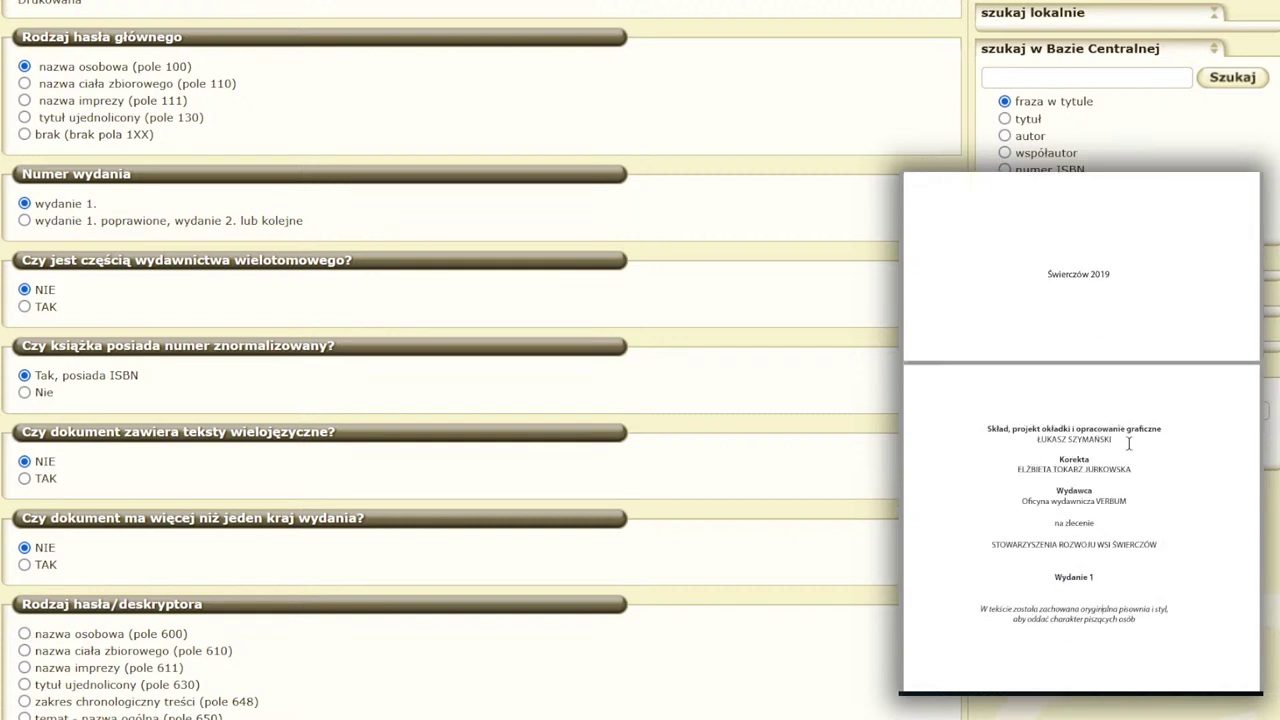
scroll(1129, 445, "down", 2)
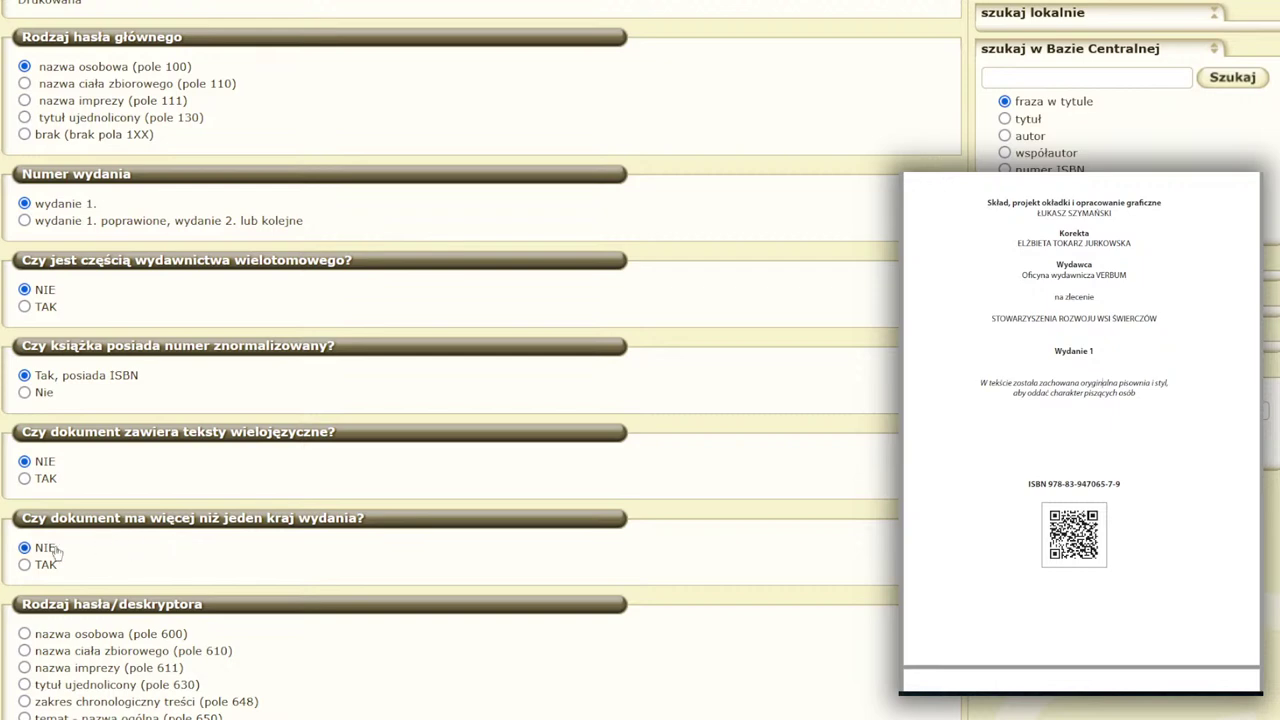
scroll(172, 689, "down", 3)
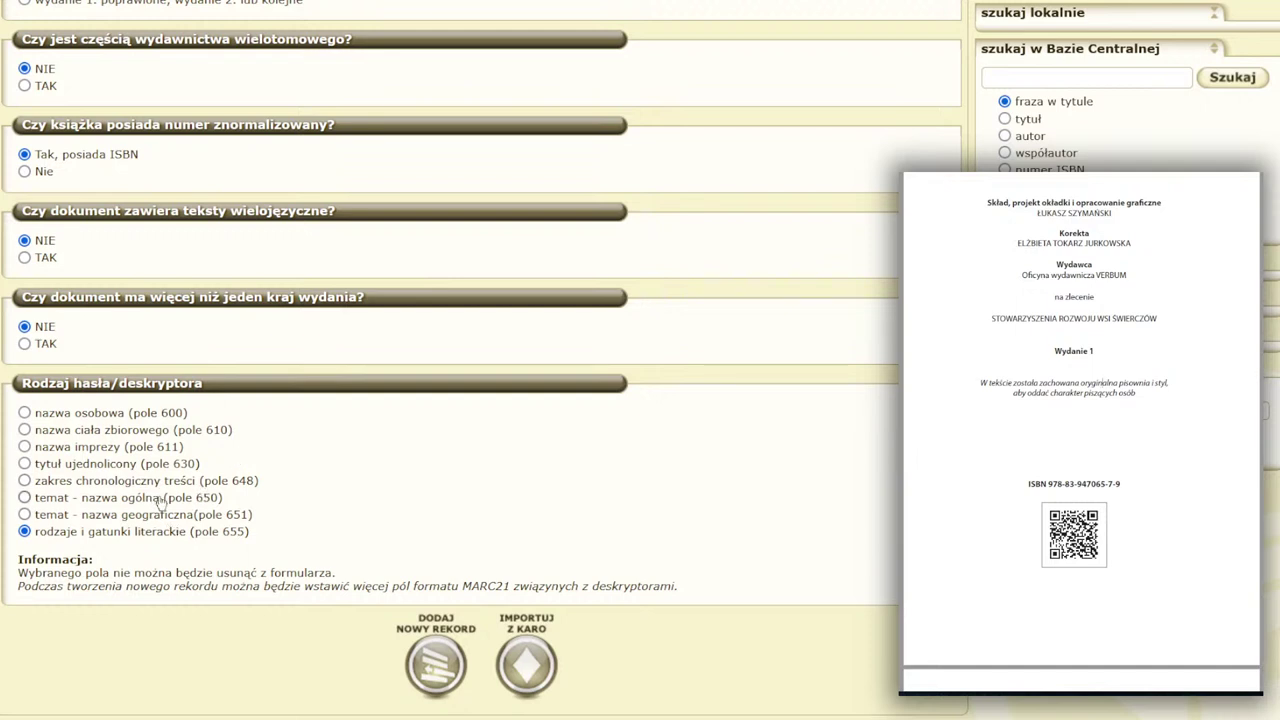
Compare the subject descriptor options, fields 650 and 600, with the book's table of contents and title pages in the PDF.
left_click_drag(230, 499, 34, 513)
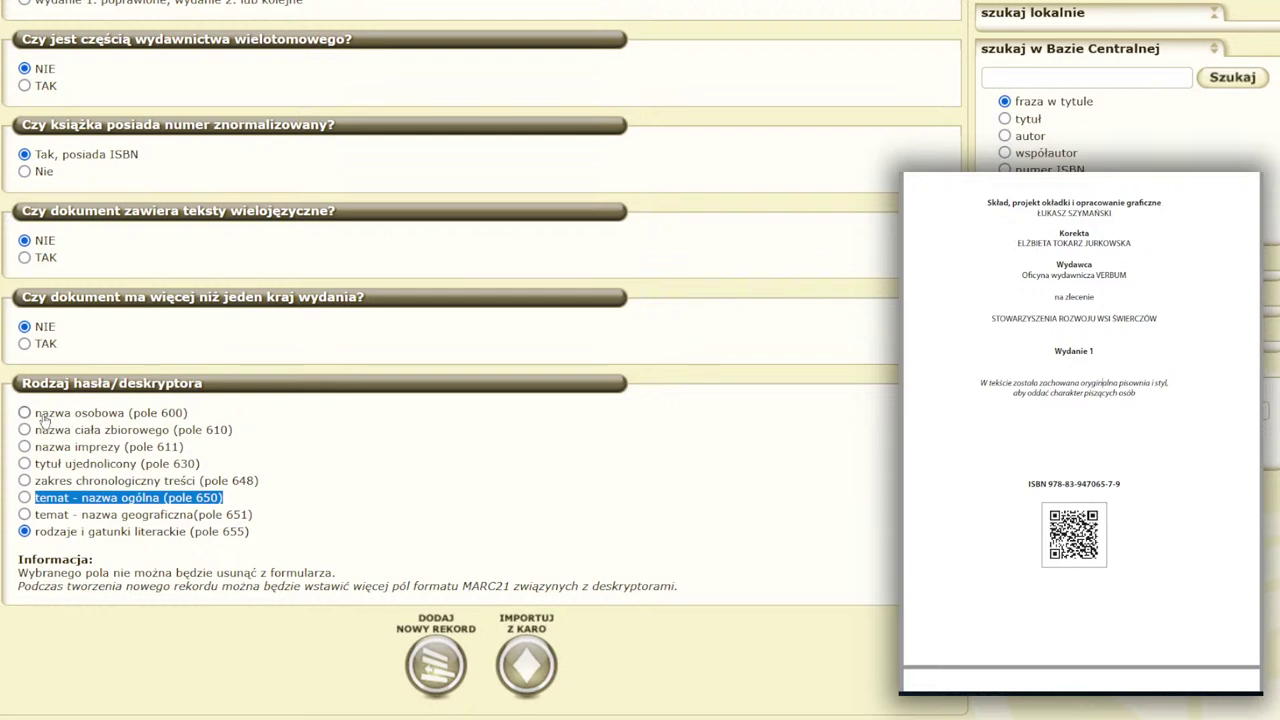
left_click_drag(35, 415, 197, 424)
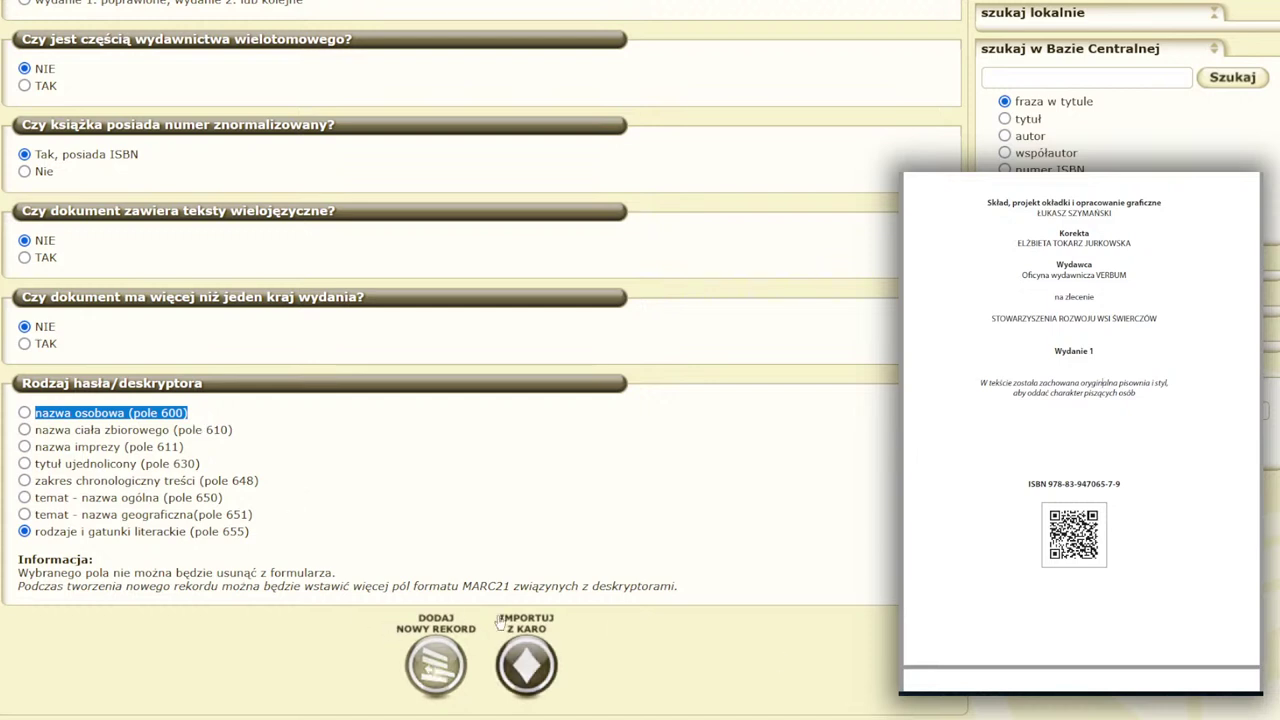
scroll(1080, 500, "down", 5)
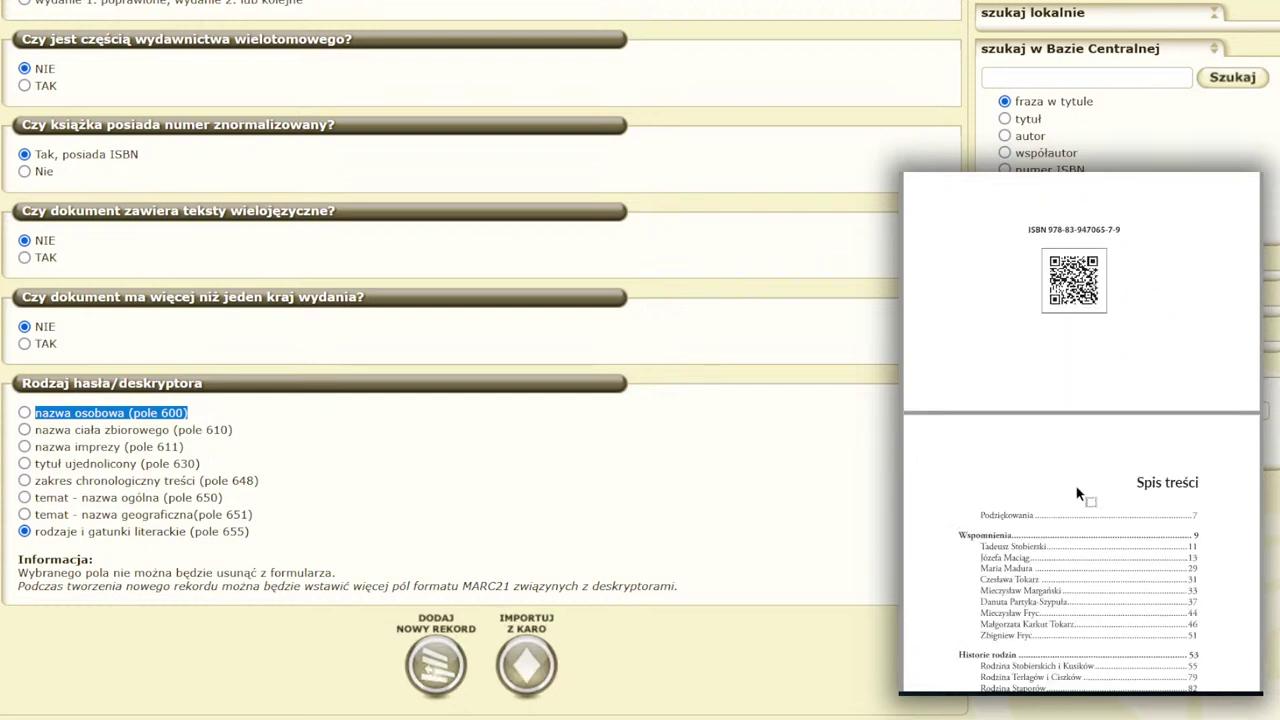
scroll(1076, 486, "down", 1)
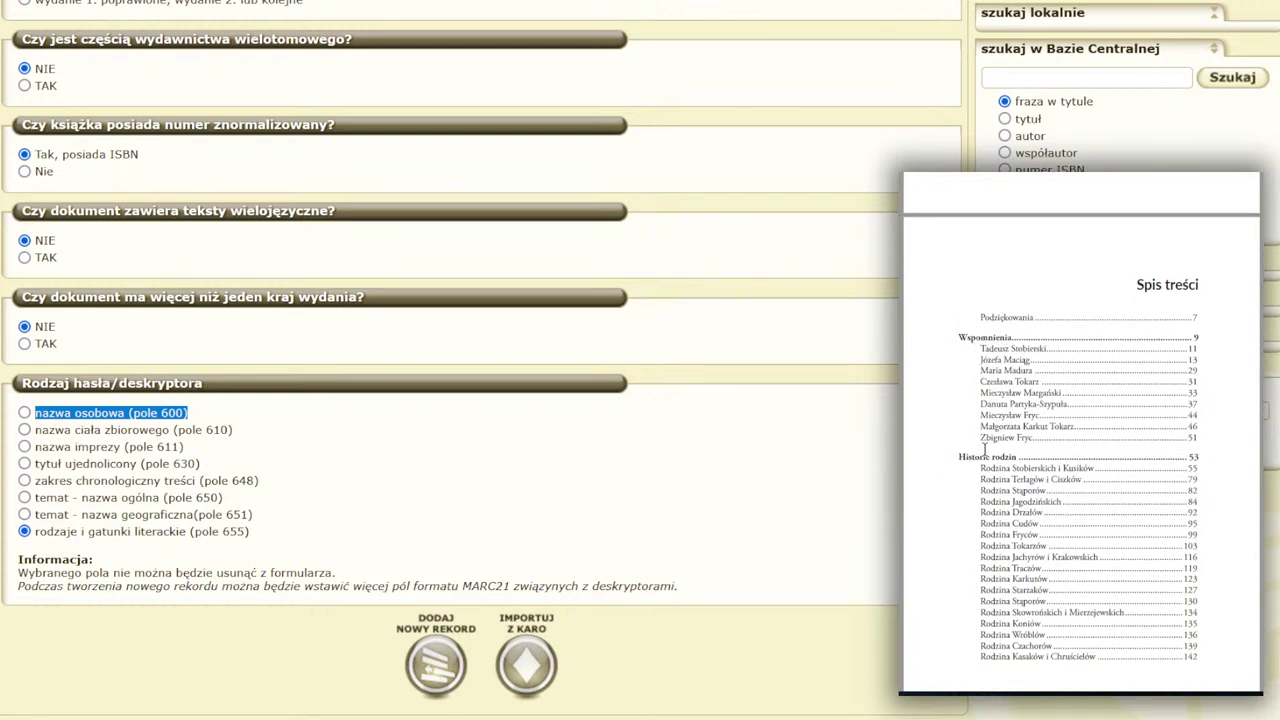
scroll(1068, 486, "up", 5)
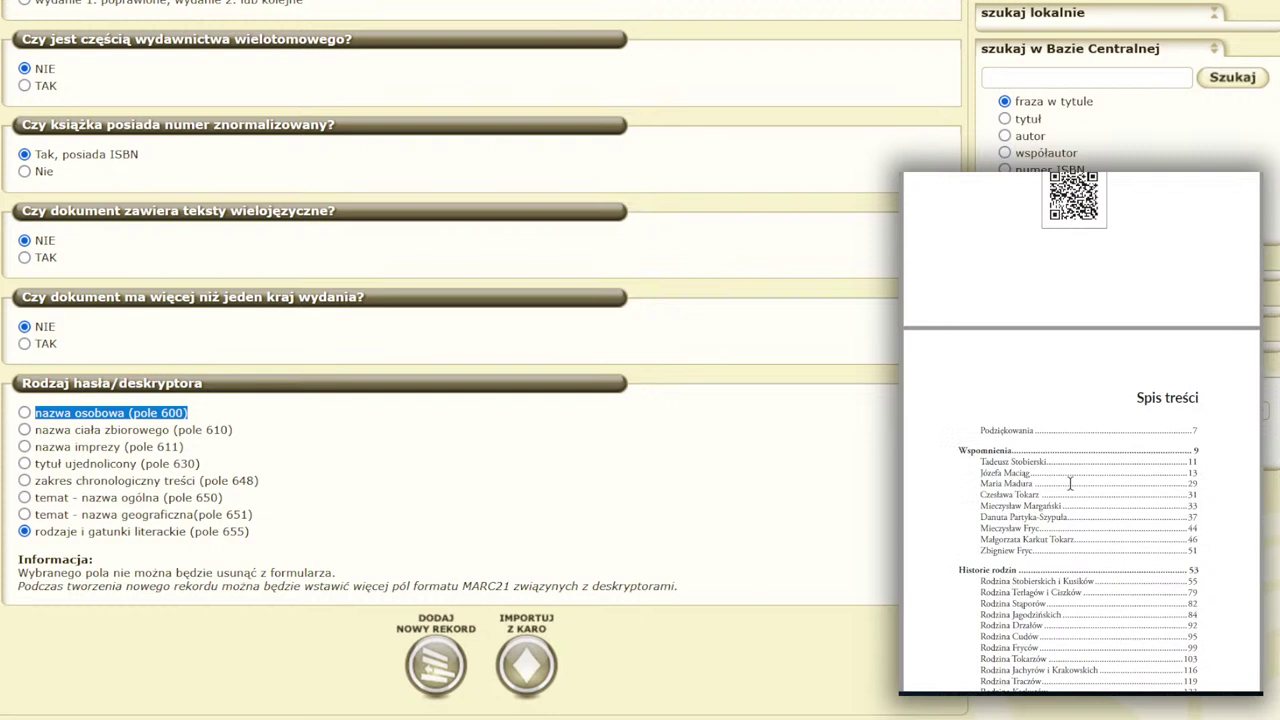
scroll(1072, 484, "up", 6)
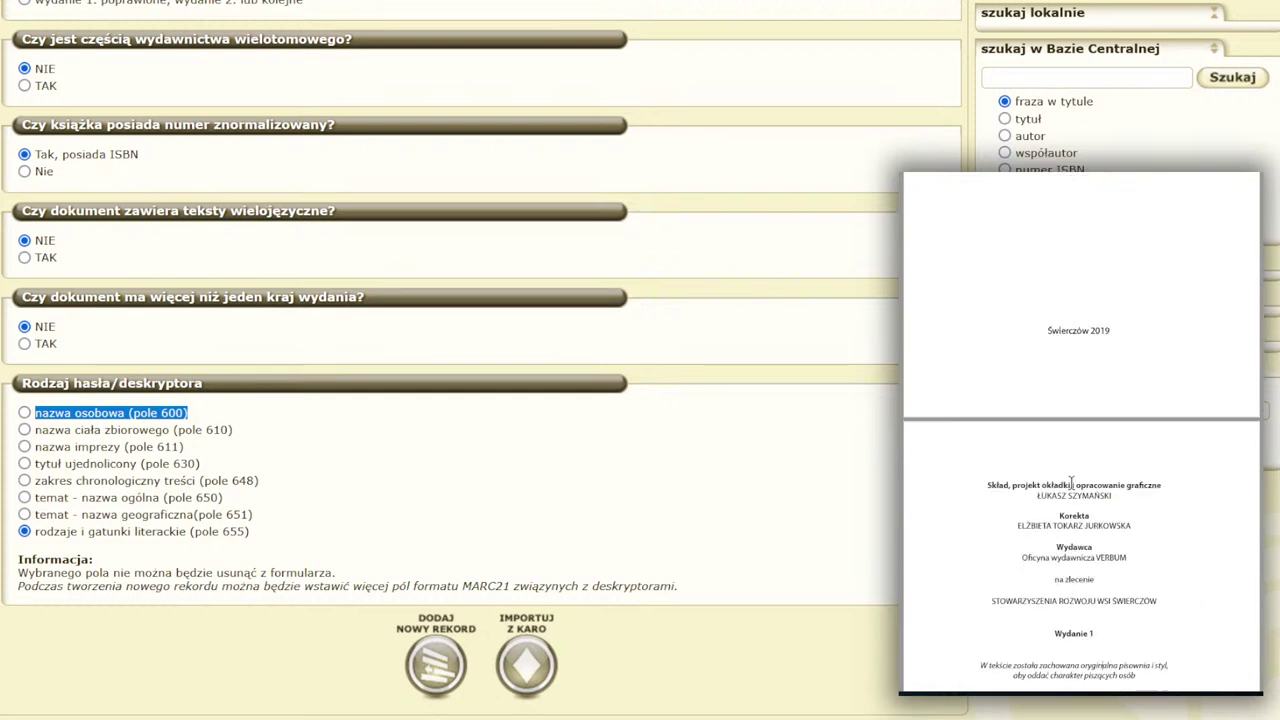
scroll(1070, 480, "down", 1)
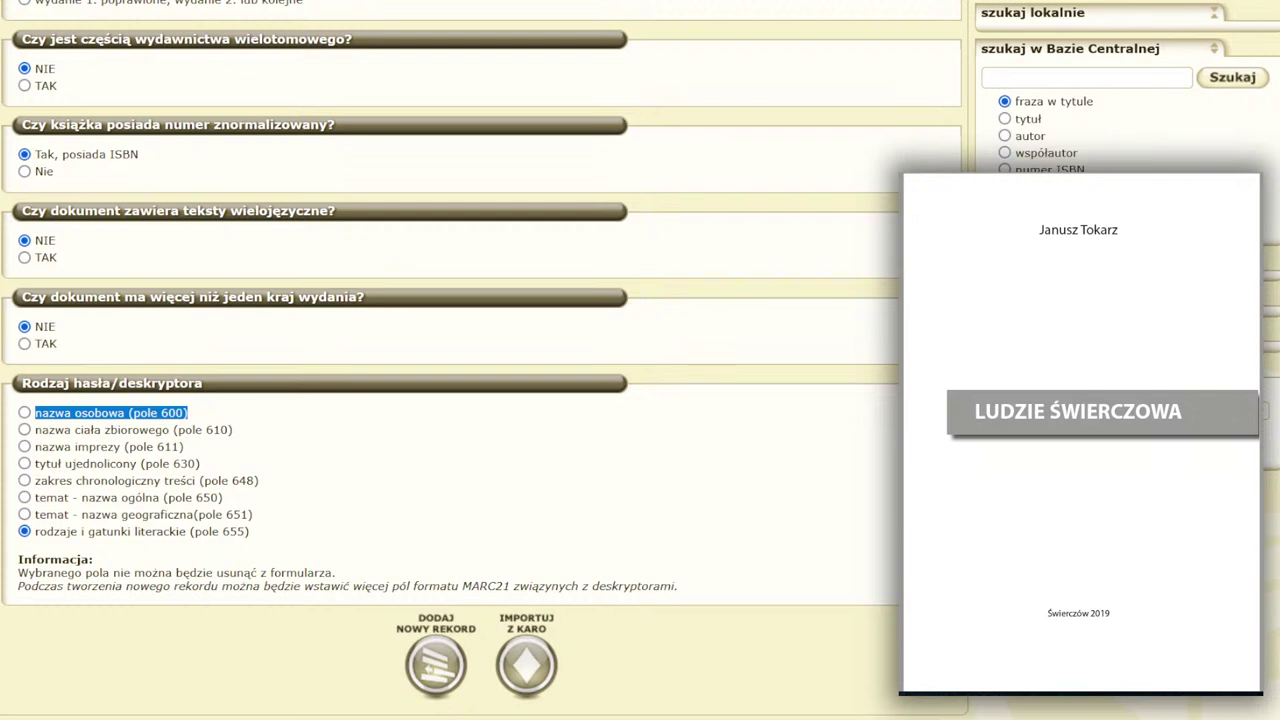
Choose temat - nazwa ogólna (pole 650) as the descriptor type and add the new record.
left_click_drag(174, 430, 36, 437)
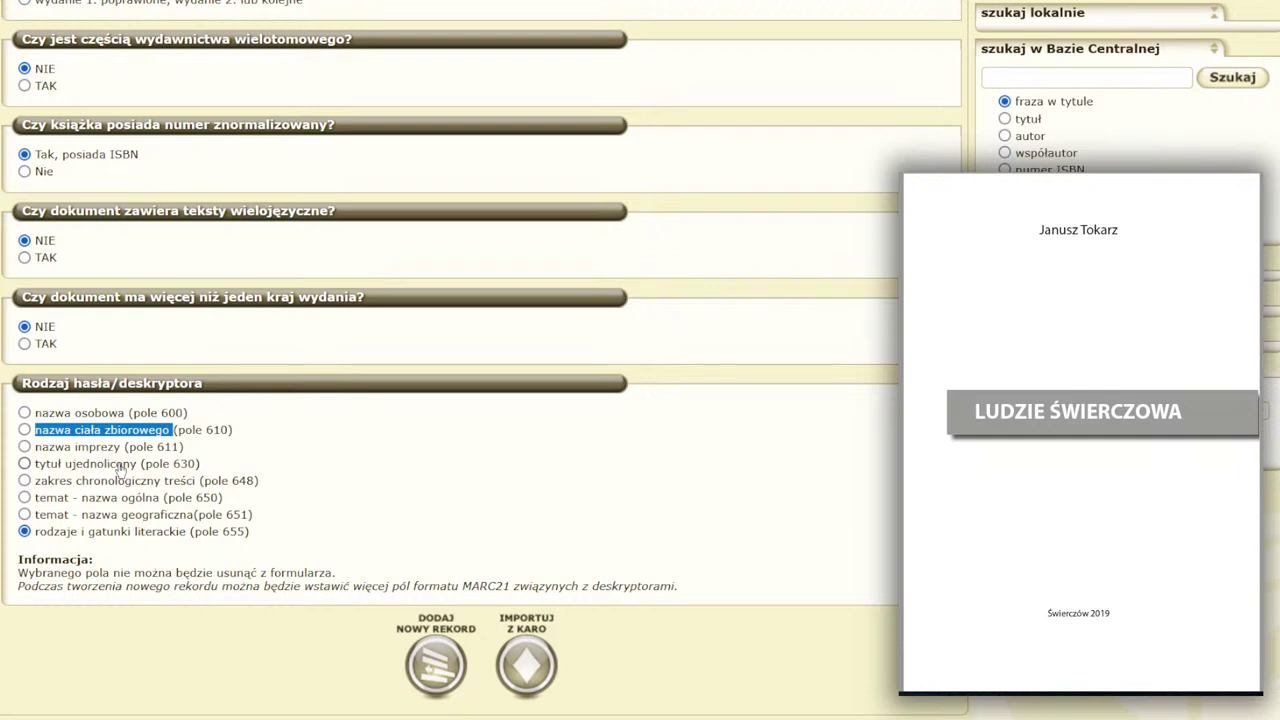
left_click(24, 498)
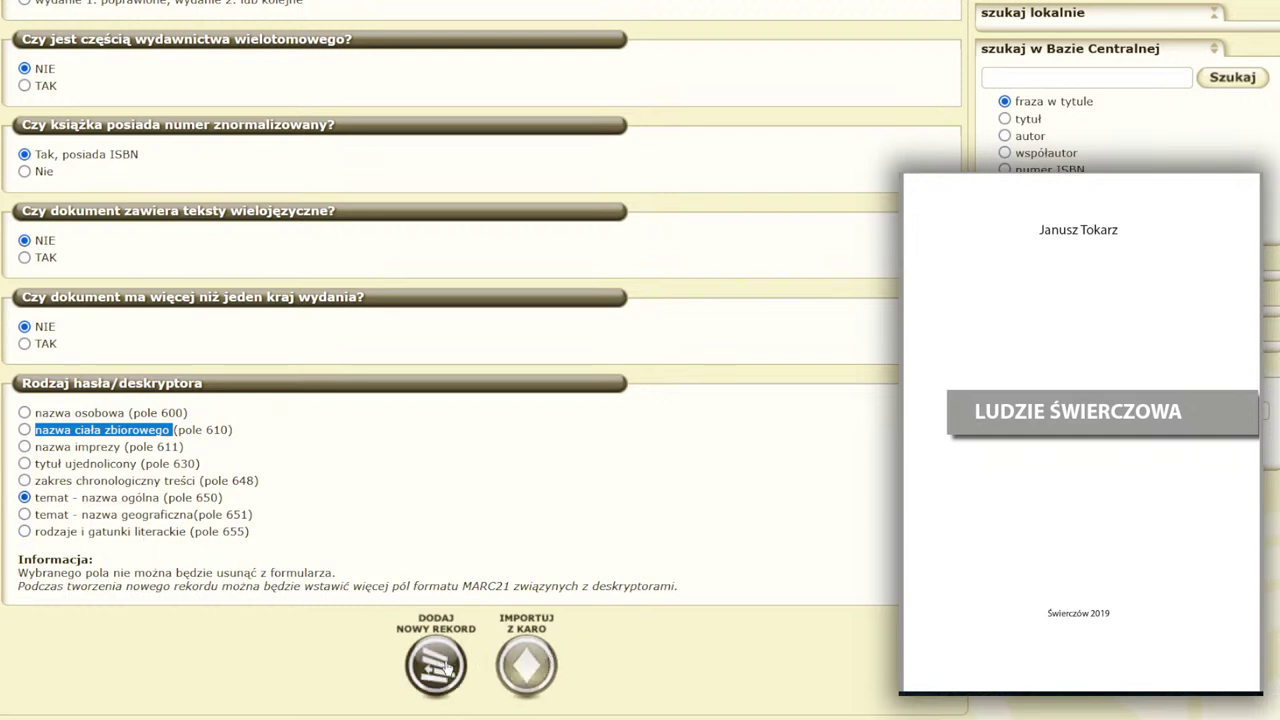
left_click(441, 670)
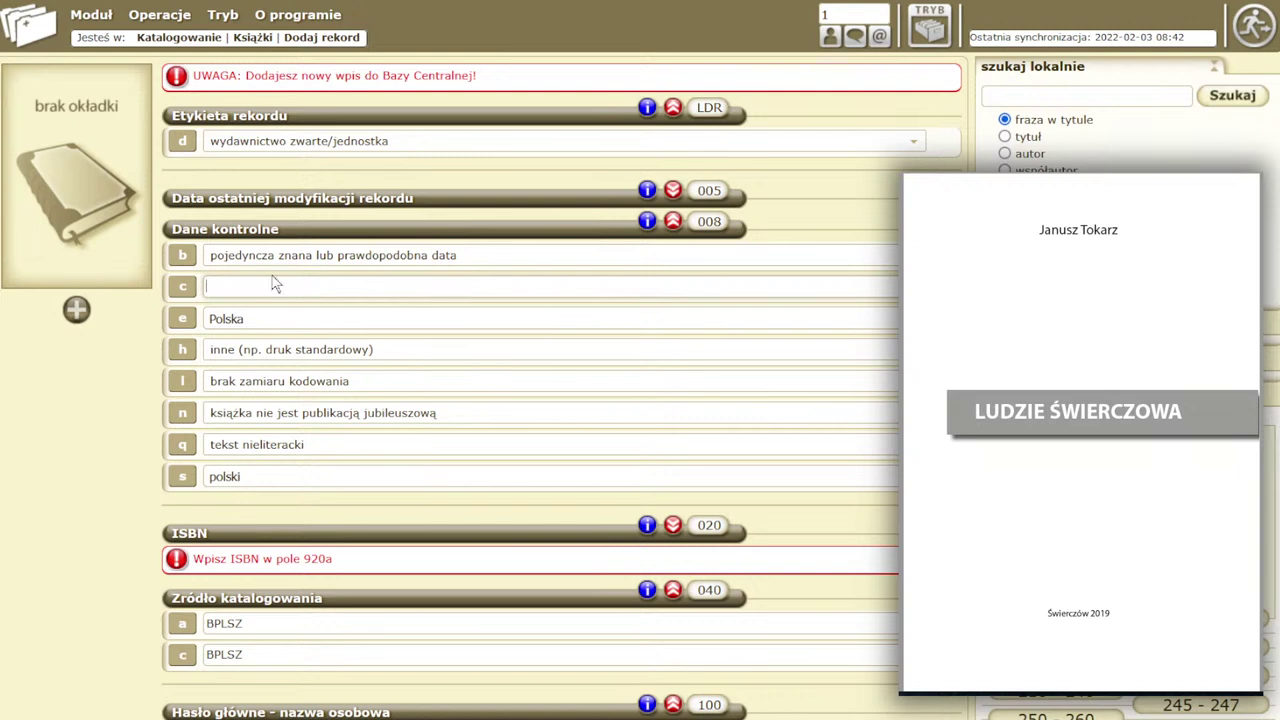
Consult the description of field 008, Dane kontrolne, and enter 2019 as the publication year in subfield c.
left_click(206, 290)
left_click(647, 221)
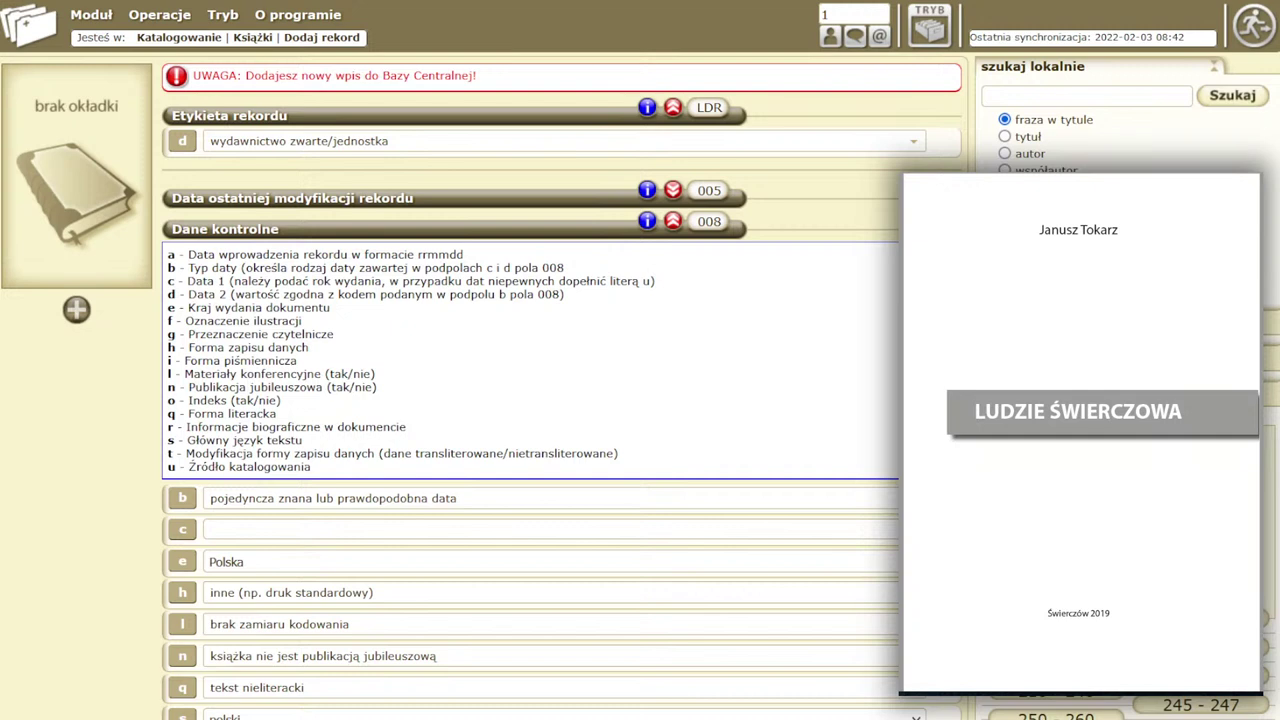
left_click(645, 222)
left_click(400, 286)
type("2")
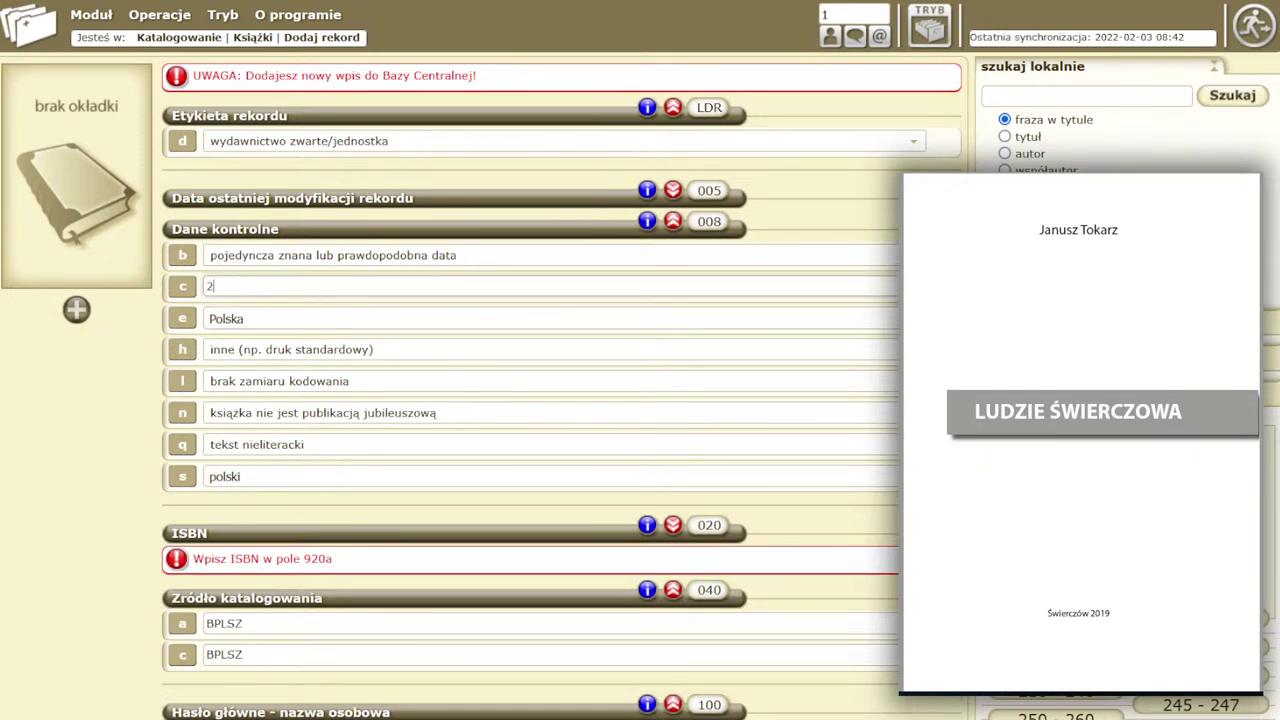
type("019")
scroll(229, 320, "down", 2)
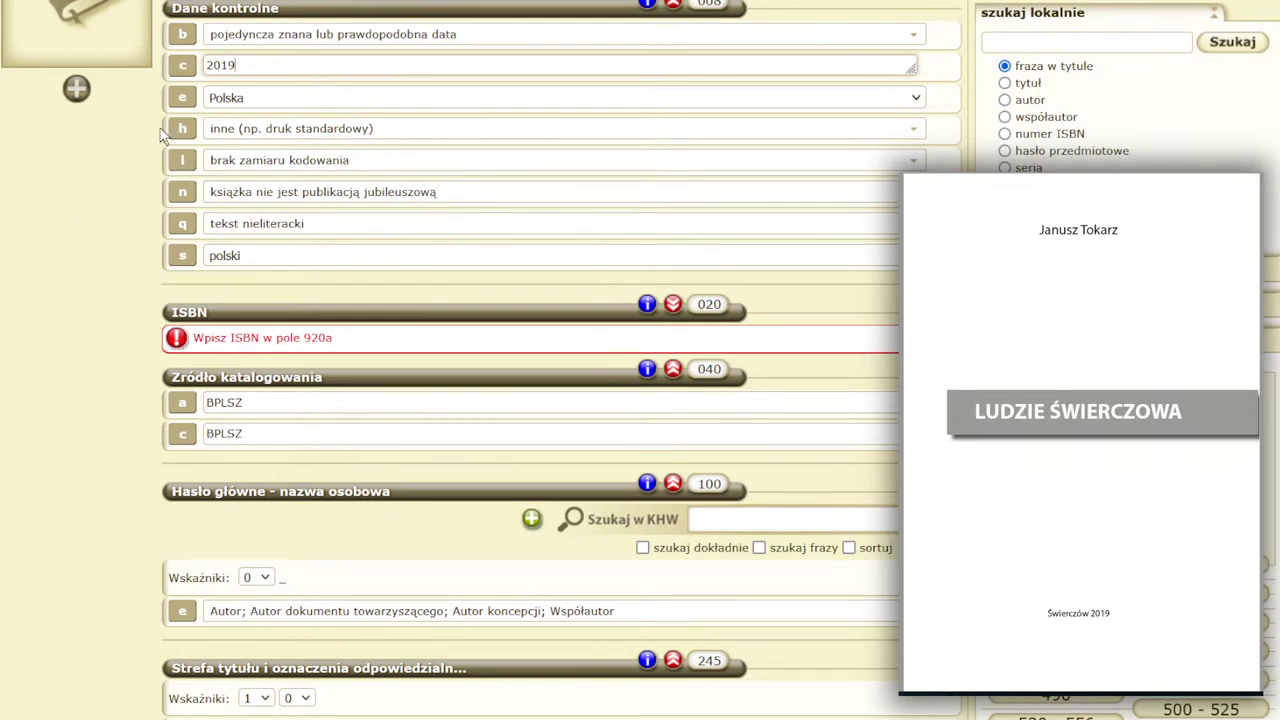
Search KHW for the author's name in field 100, Hasło główne - nazwa osobowa, and insert the matching heading without dates.
scroll(134, 150, "down", 2)
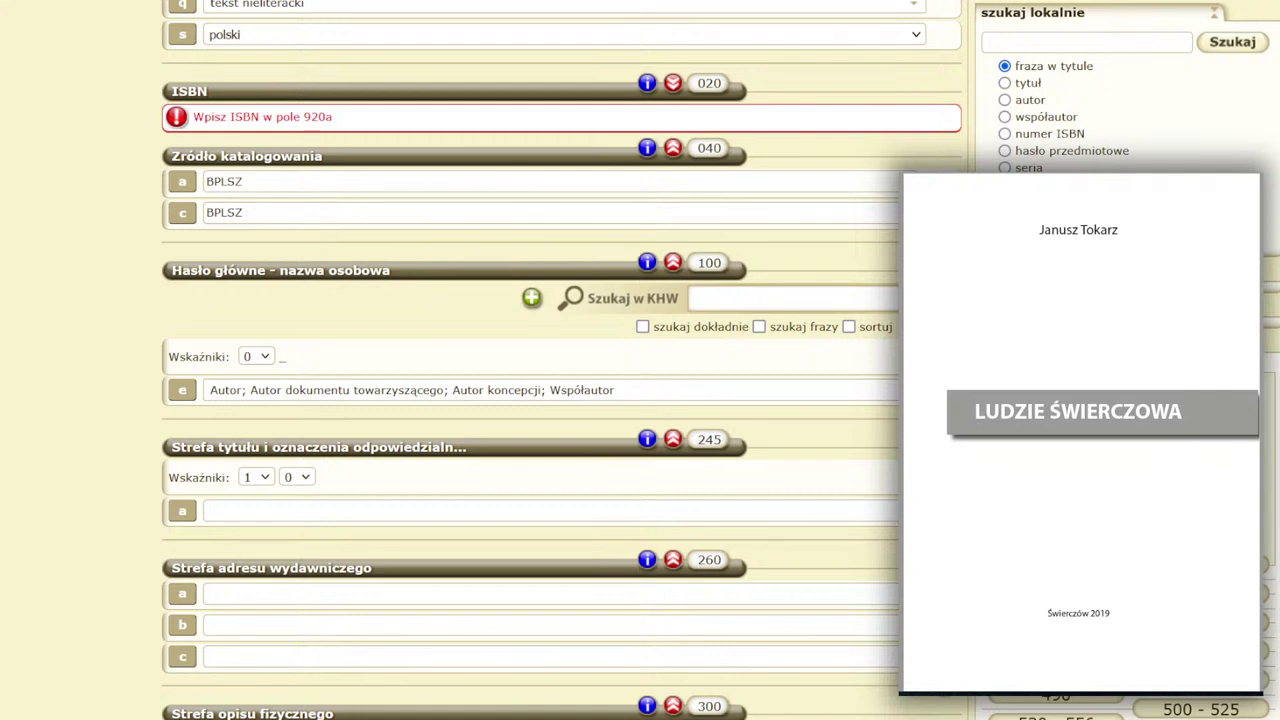
left_click_drag(298, 117, 333, 118)
left_click(377, 128)
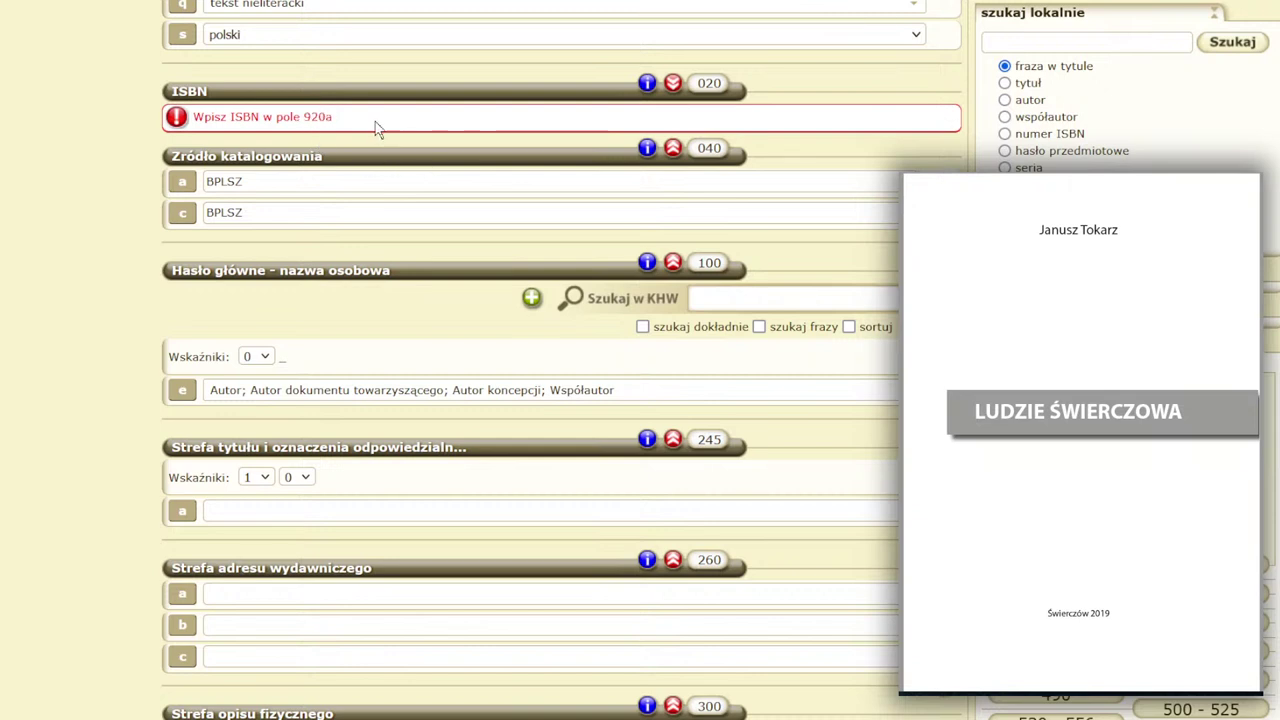
left_click(714, 298)
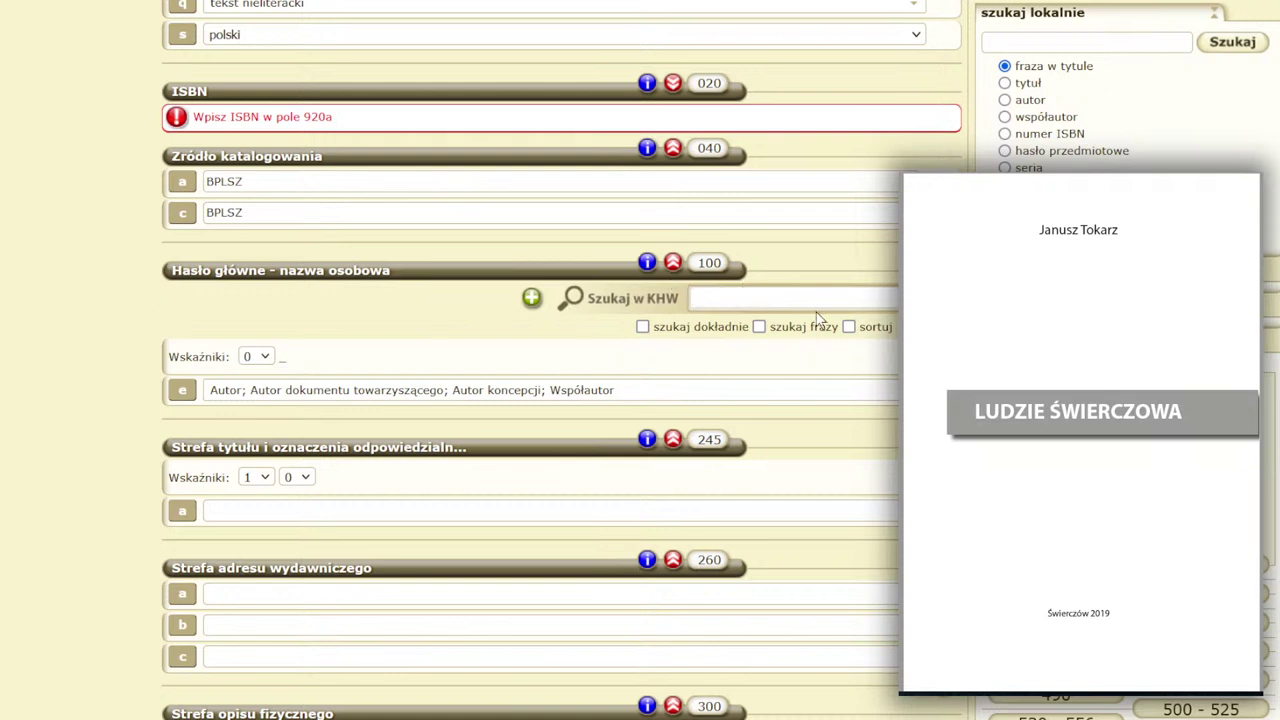
key("Return")
type("T")
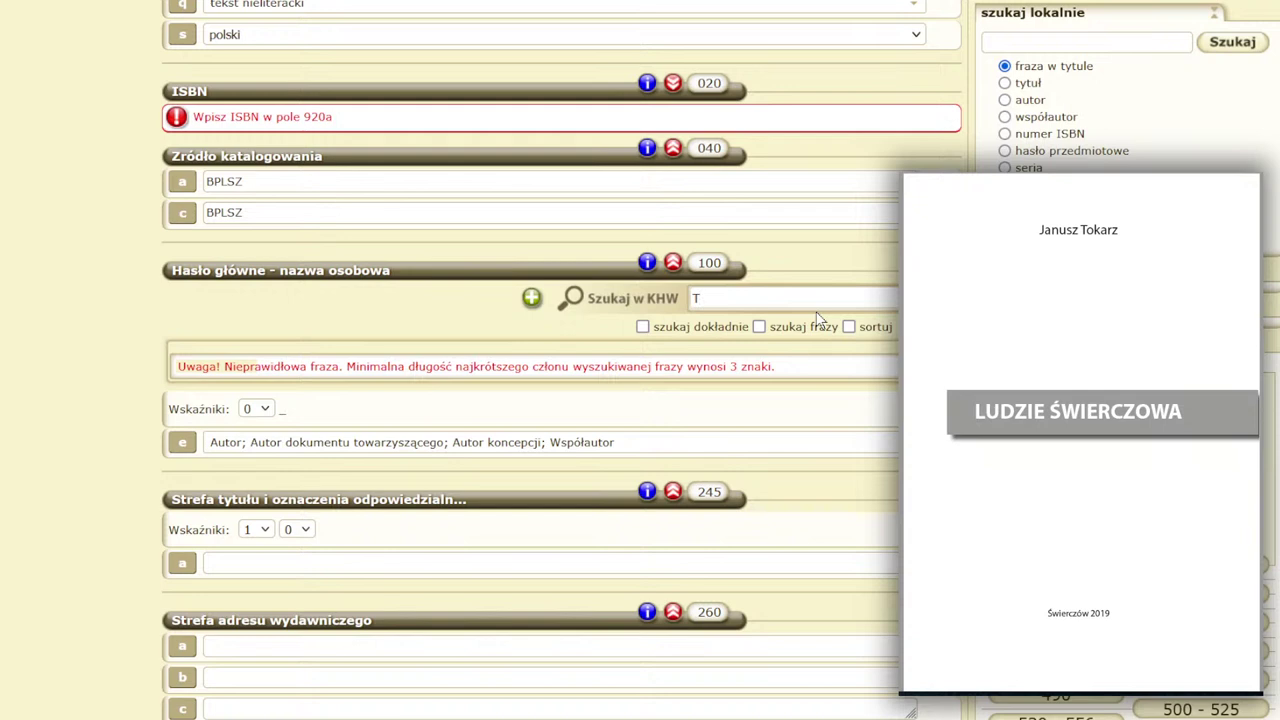
type("okarz janusz")
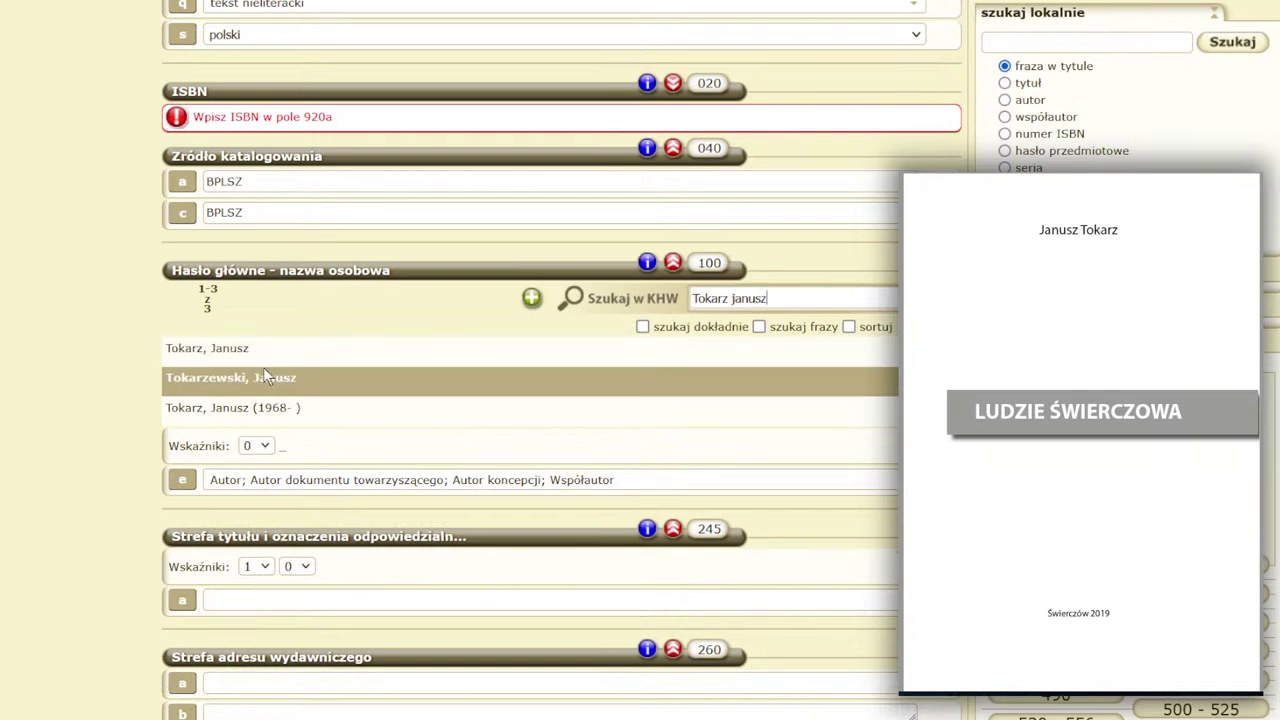
left_click(212, 348)
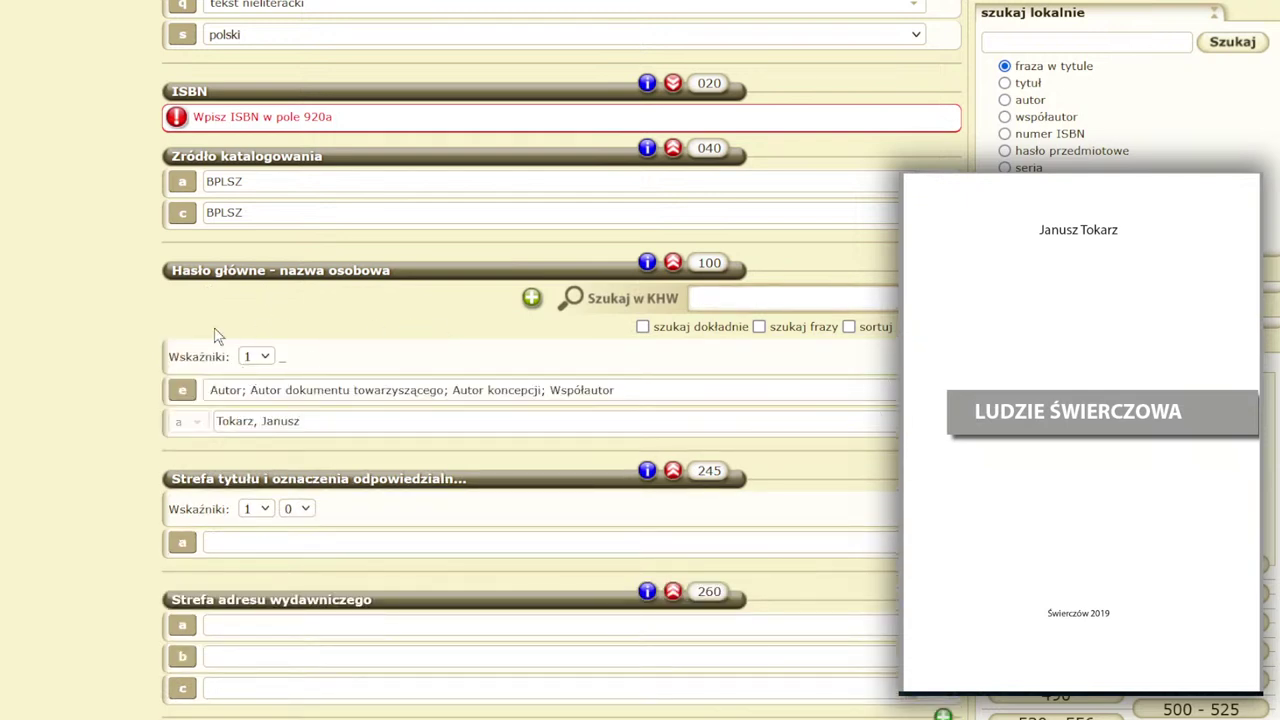
Enter the title Ludzie Świerczowa in subfield a of field 245 and add a further subfield below it.
scroll(113, 366, "down", 1)
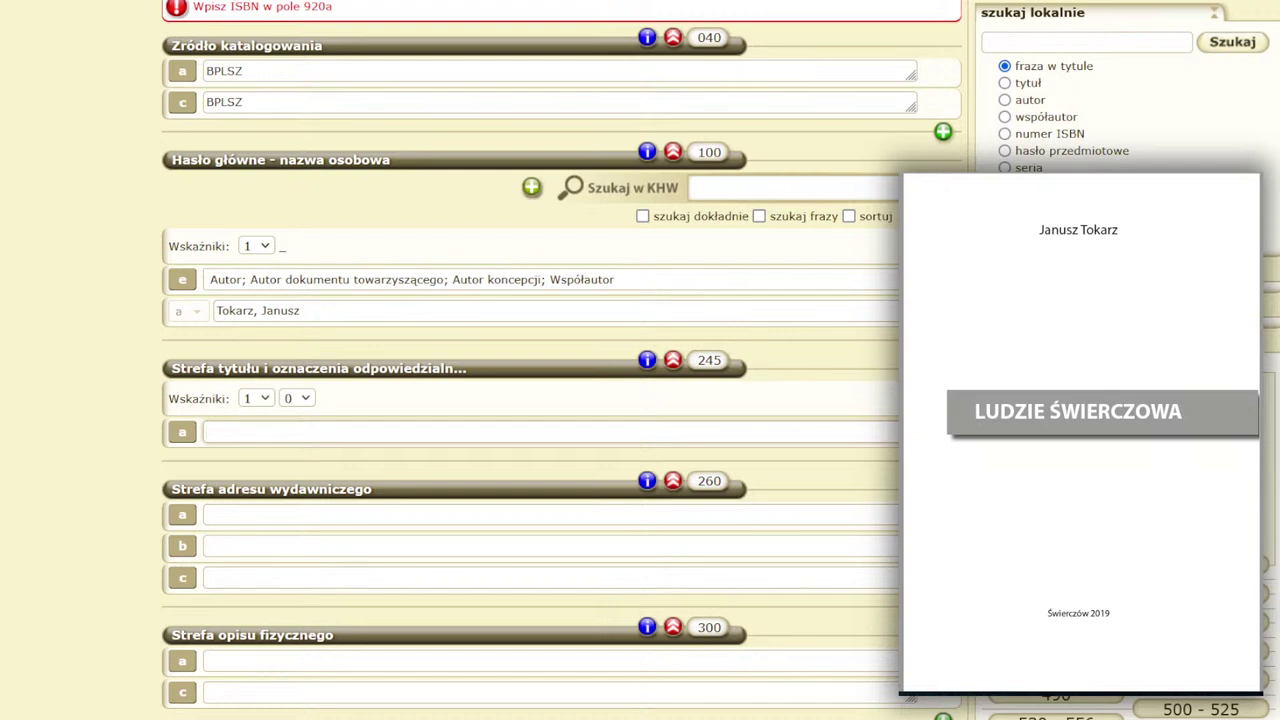
type("Ludzie Świerczowa")
key("Return")
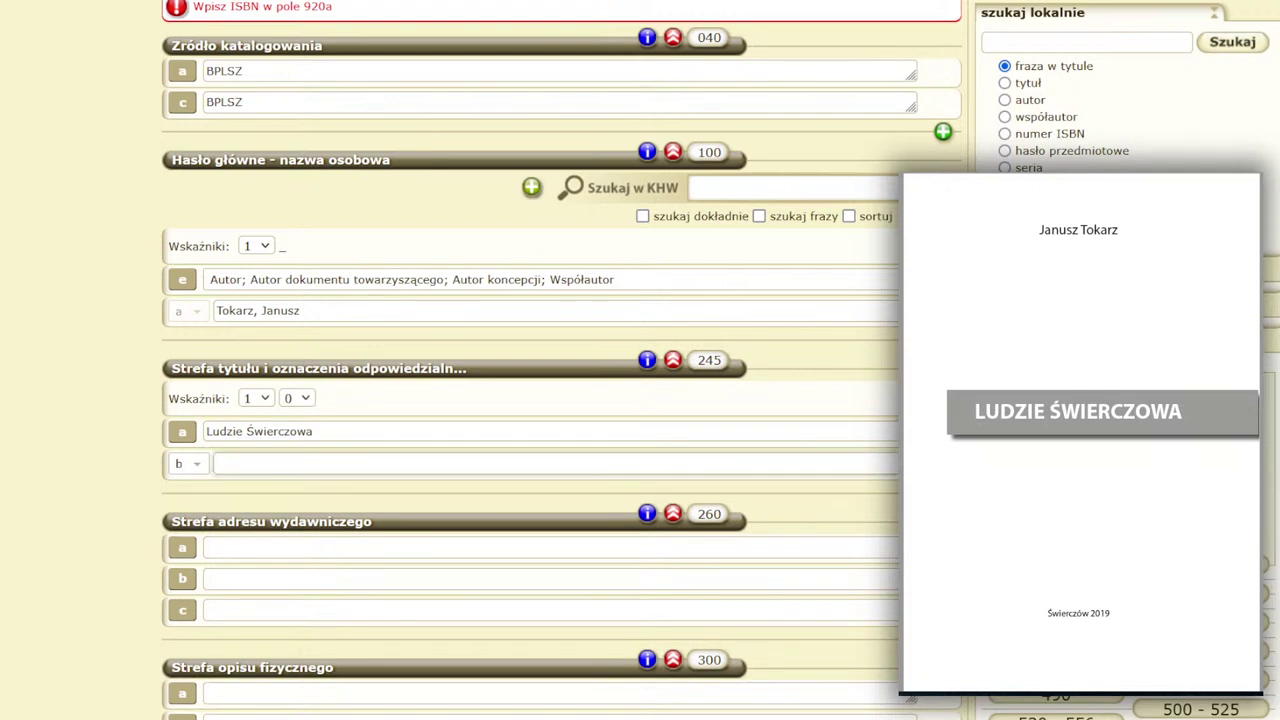
Change the added subfield of field 245 to c, consult the field's description and enter the author's full name there.
left_click(200, 466)
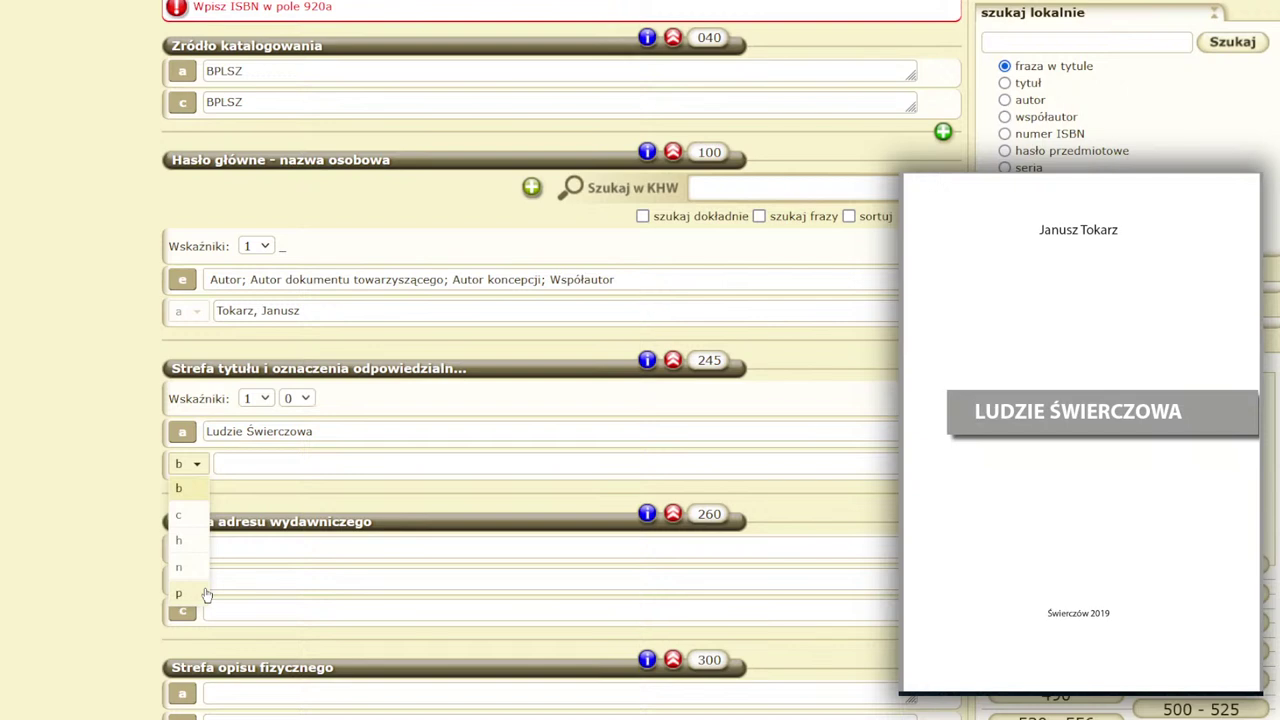
left_click(193, 521)
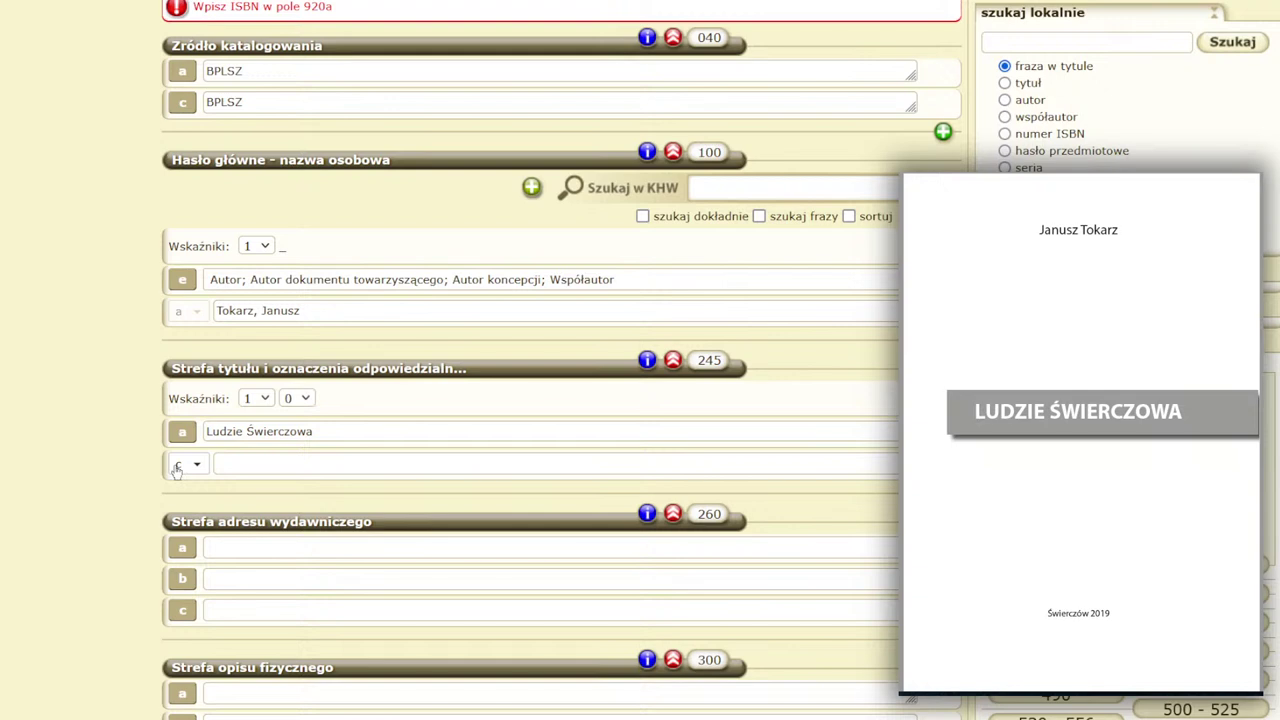
left_click(647, 362)
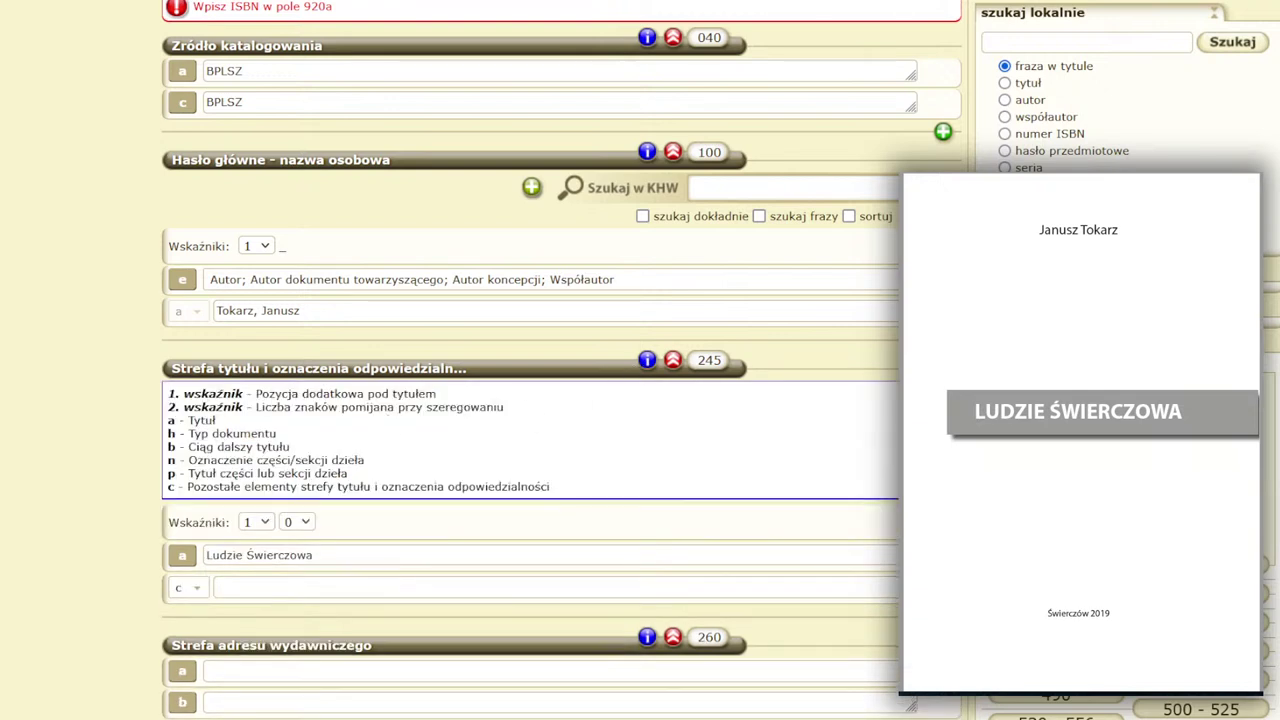
left_click(645, 366)
left_click(217, 463)
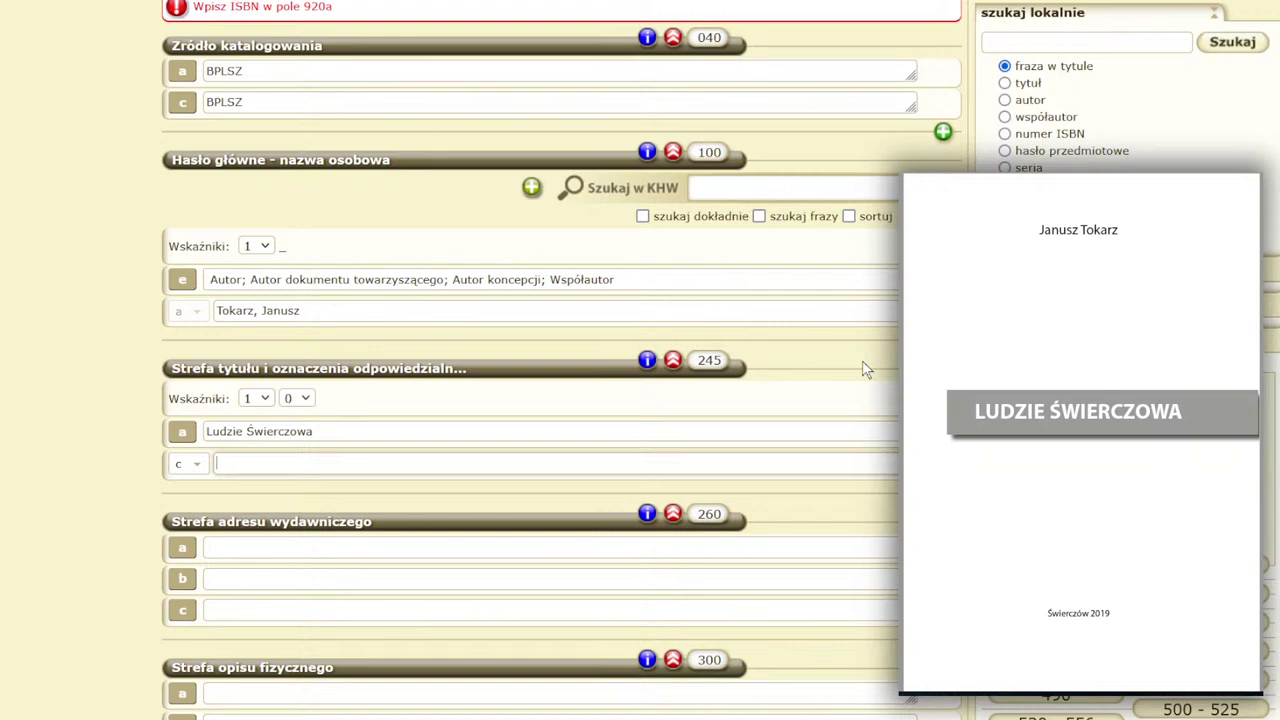
type("Janusz Tokarz")
Enter Świerczów as the place of publication in subfield a of field 260, Strefa adresu wydawniczego.
scroll(107, 458, "down", 2)
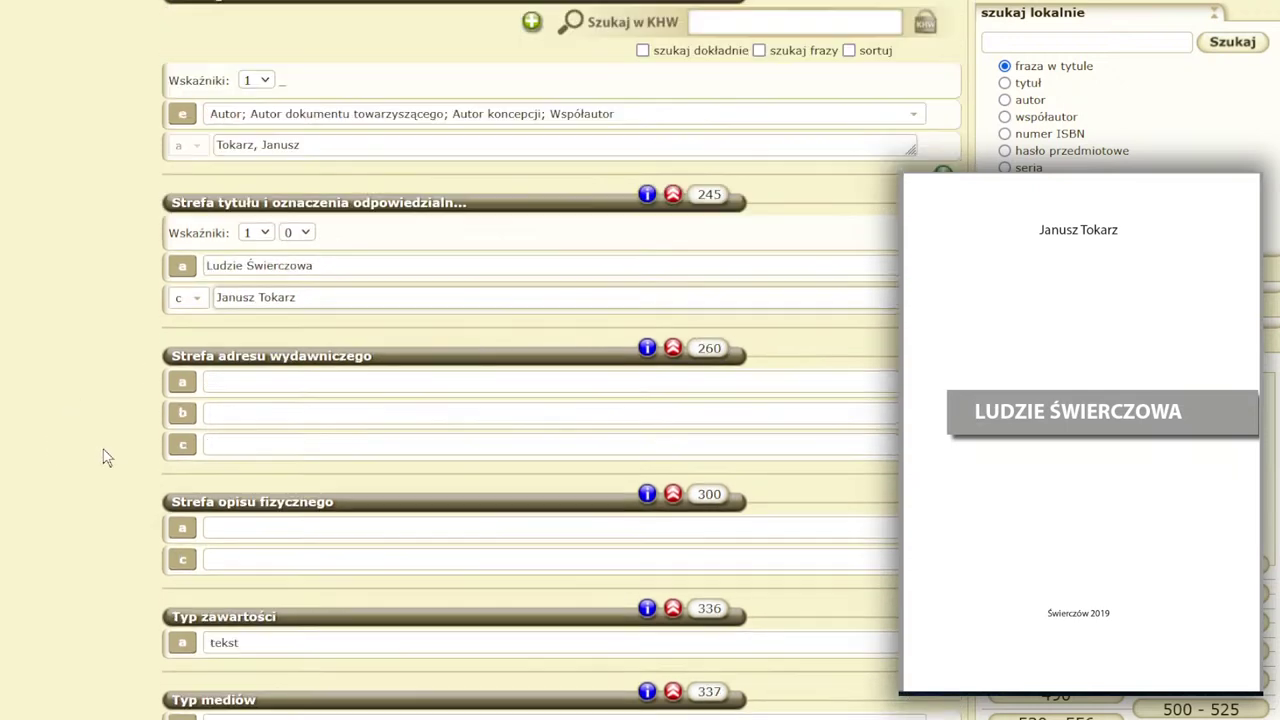
scroll(107, 458, "down", 1)
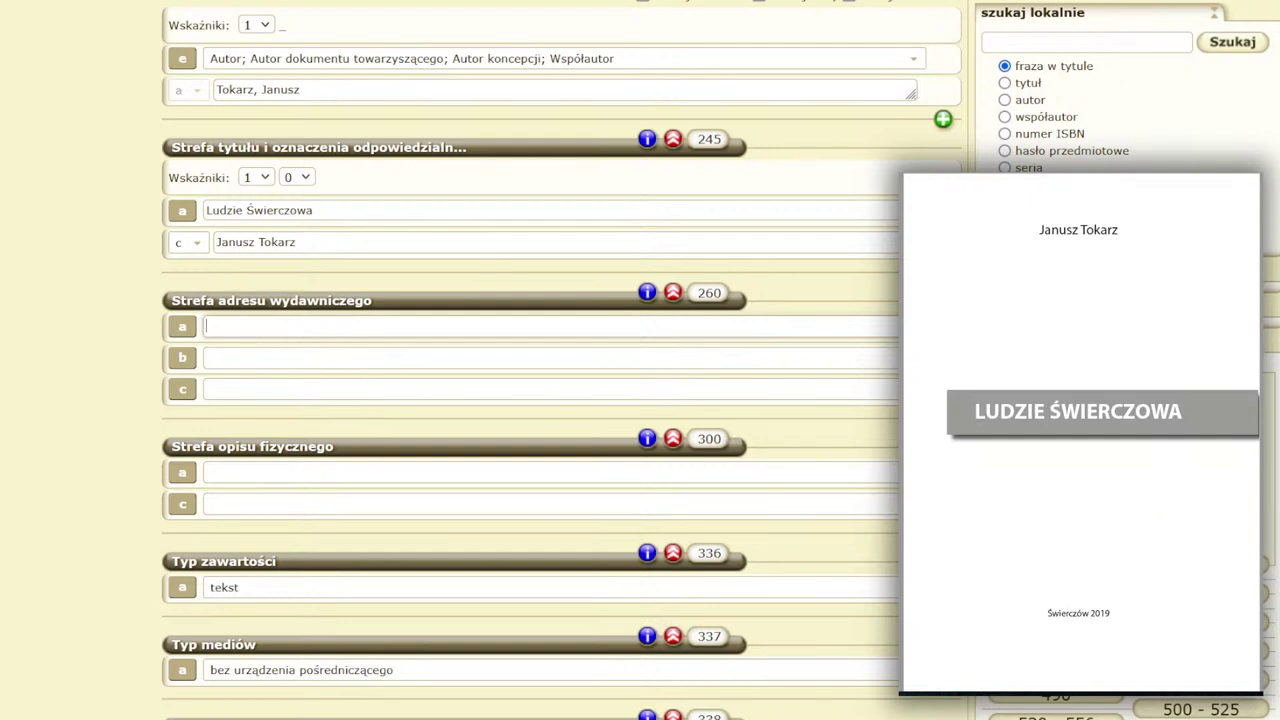
type("Świerczów")
scroll(1040, 345, "down", 3)
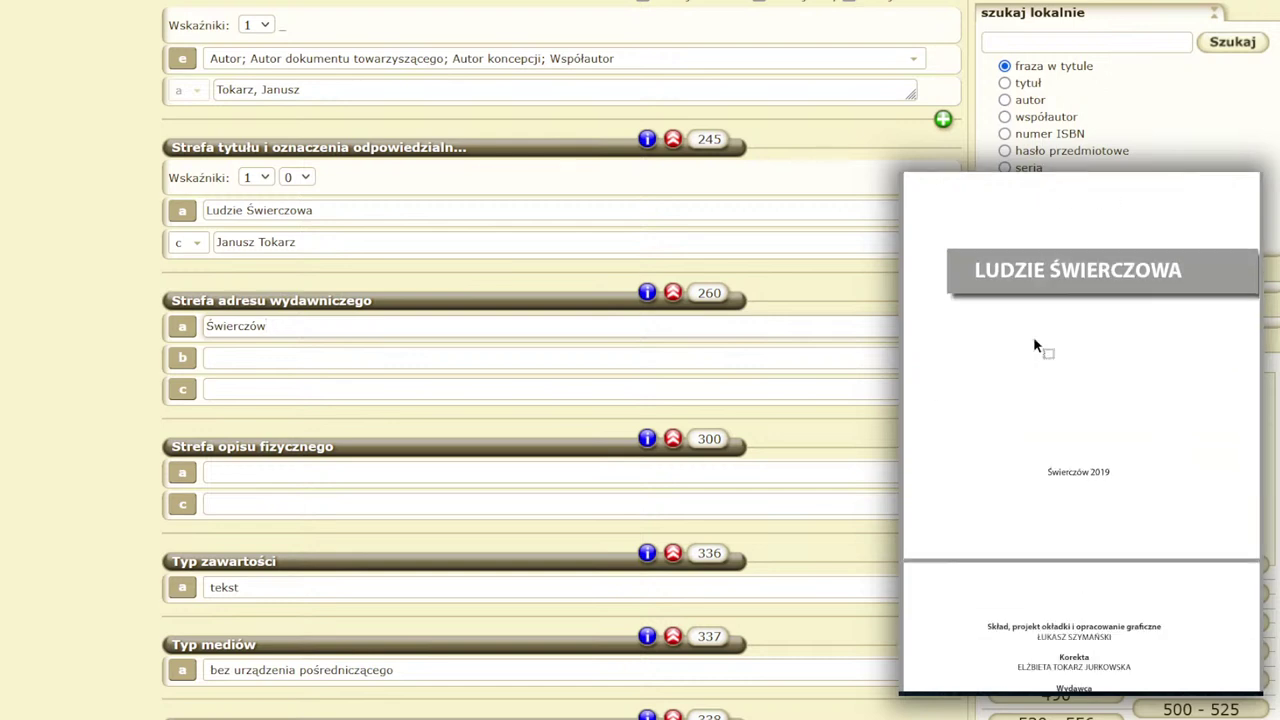
Copy the publisher Oficyna wydawnicza VERBUM from the book's PDF into subfield b of field 260, Strefa adresu wydawniczego.
scroll(1035, 347, "down", 5)
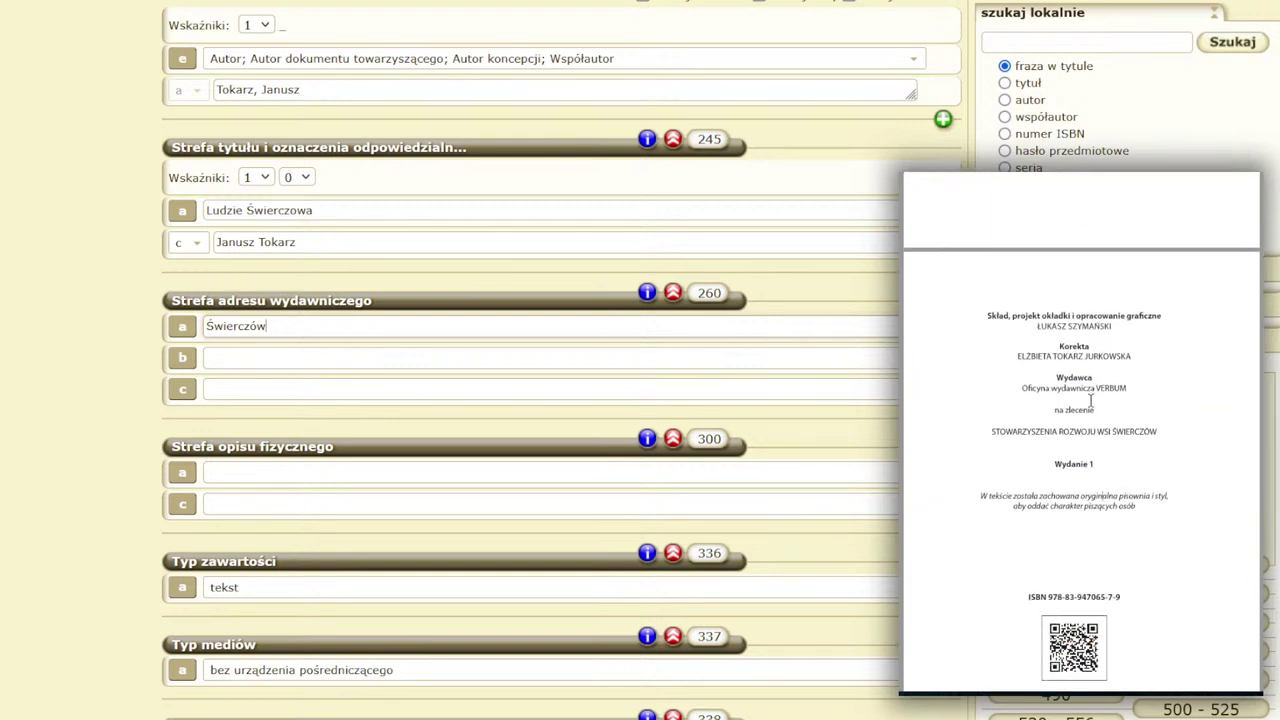
left_click_drag(1128, 388, 1036, 390)
key("ctrl+c")
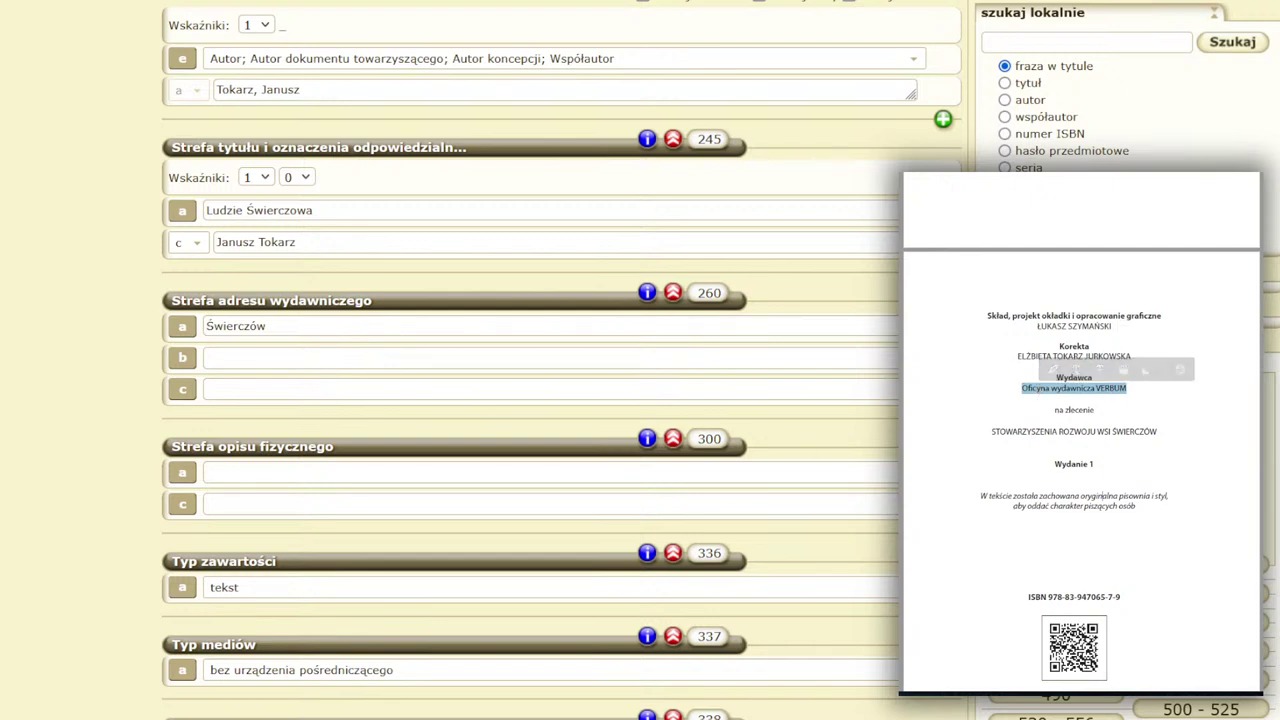
left_click(450, 357)
key("ctrl+v")
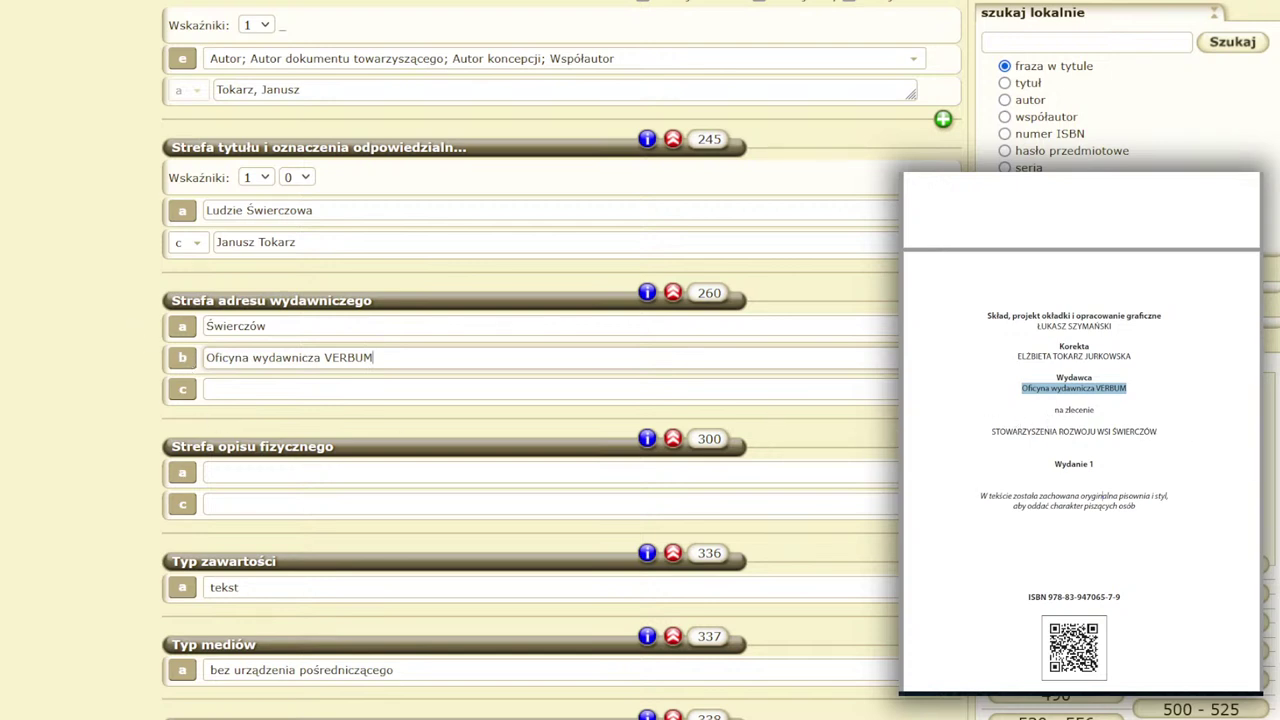
Add a second subfield b to field 260 with na zlecenie Stowarzyszenia Rozwoju Wsi Świerczów, and enter 2019 in subfield c.
key("Return")
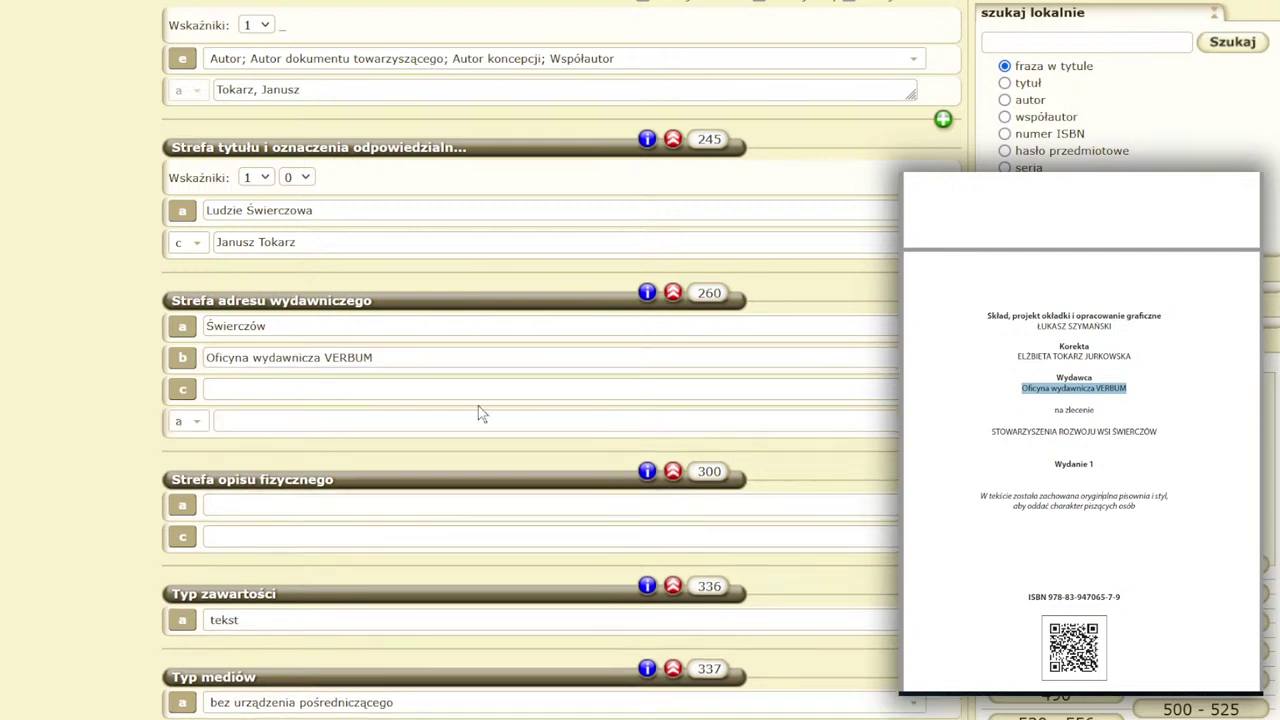
left_click(186, 424)
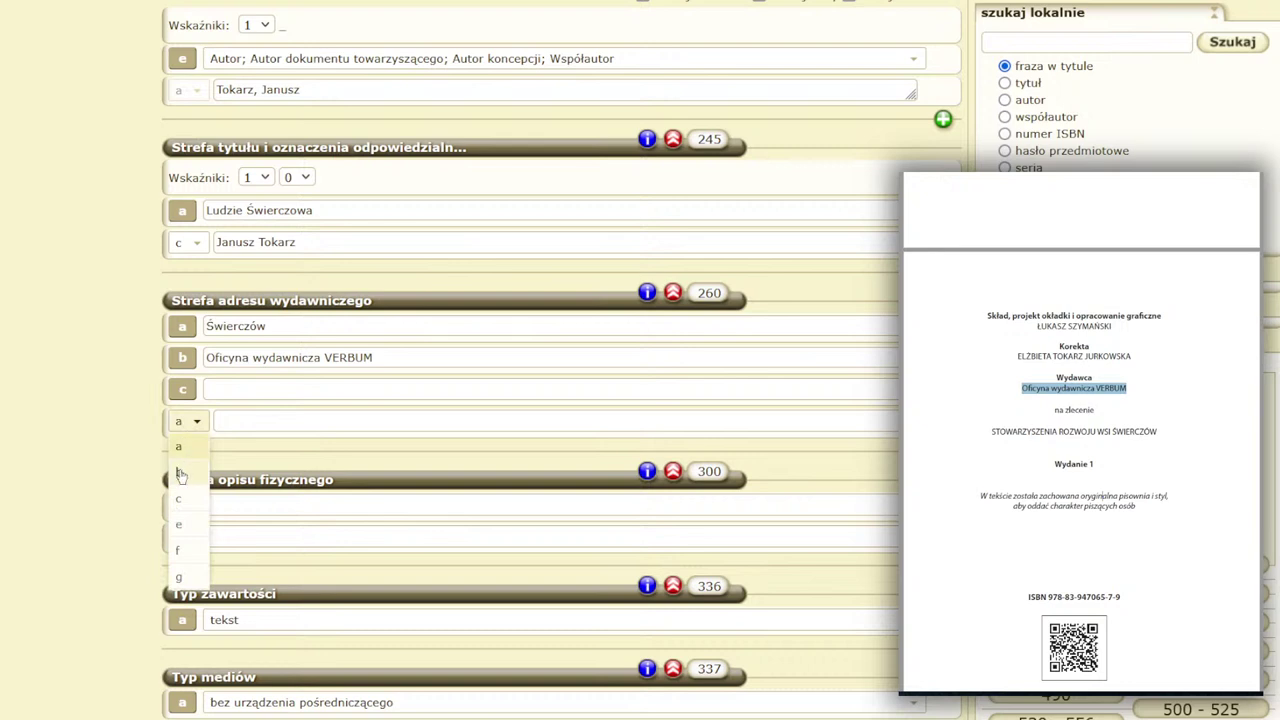
left_click(182, 472)
left_click(217, 421)
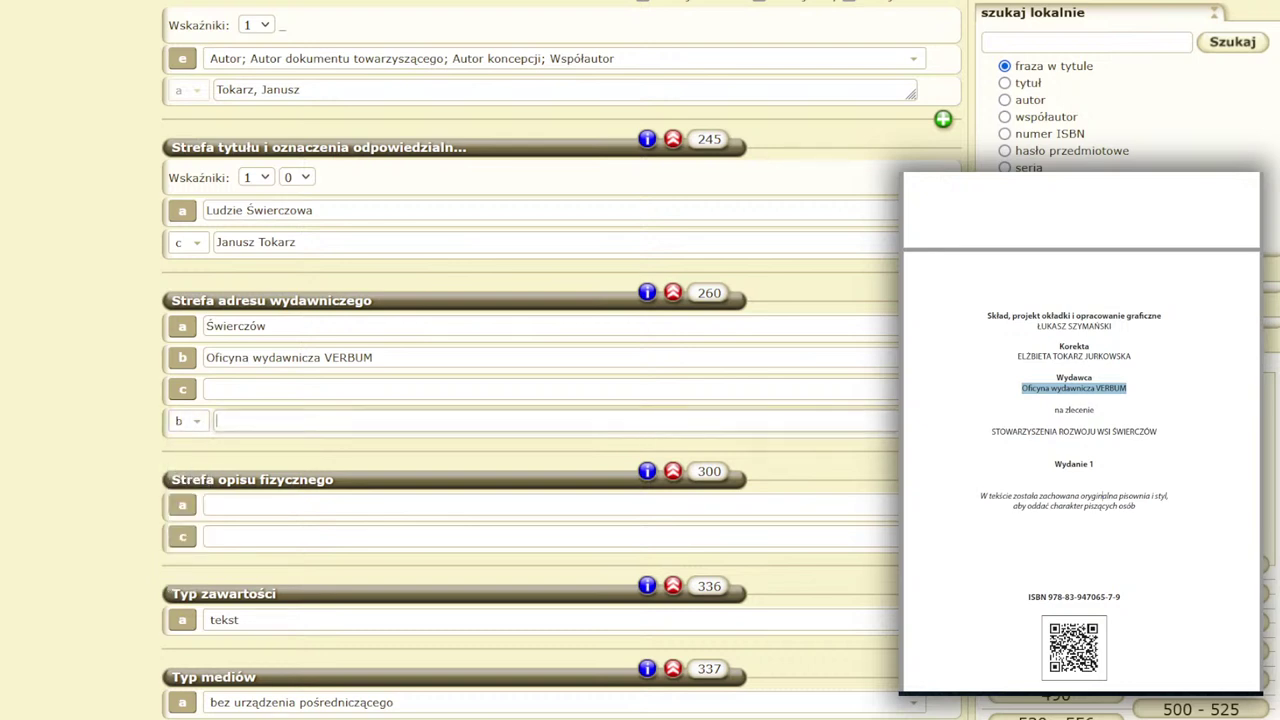
type("na zlecenie Stowarzyszeni")
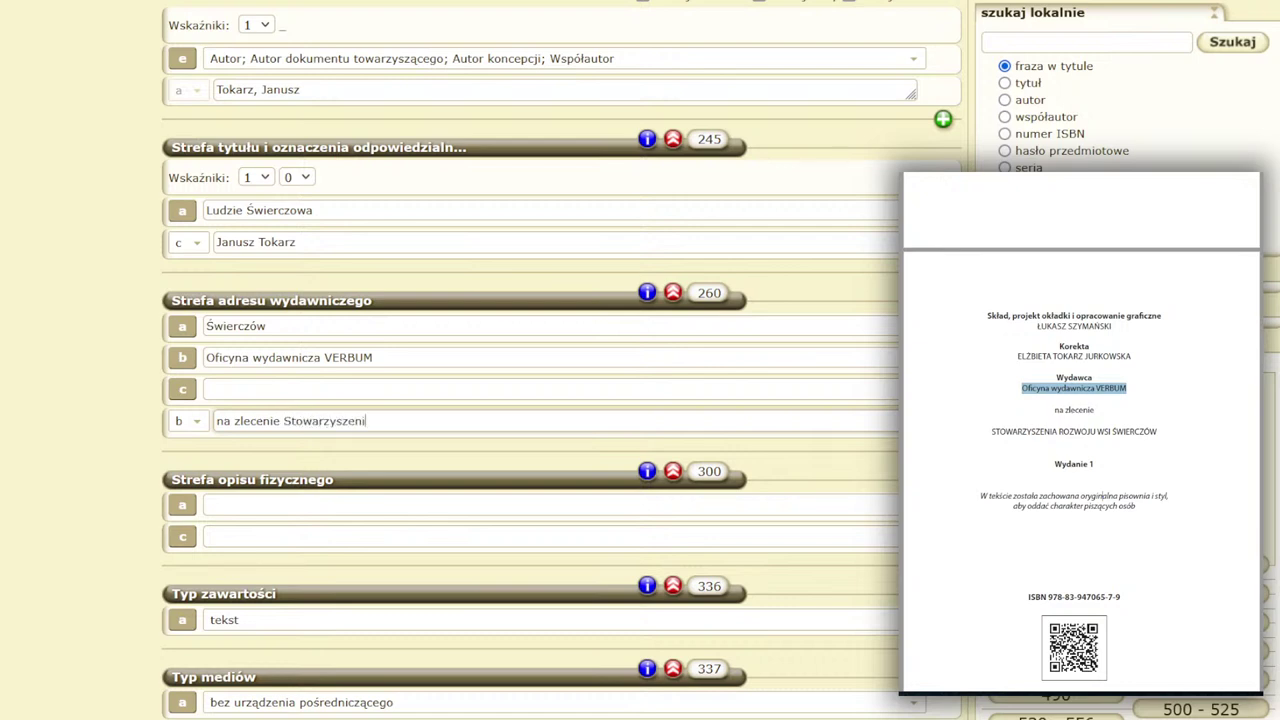
type("a Rozwoju Wsi Świerczów")
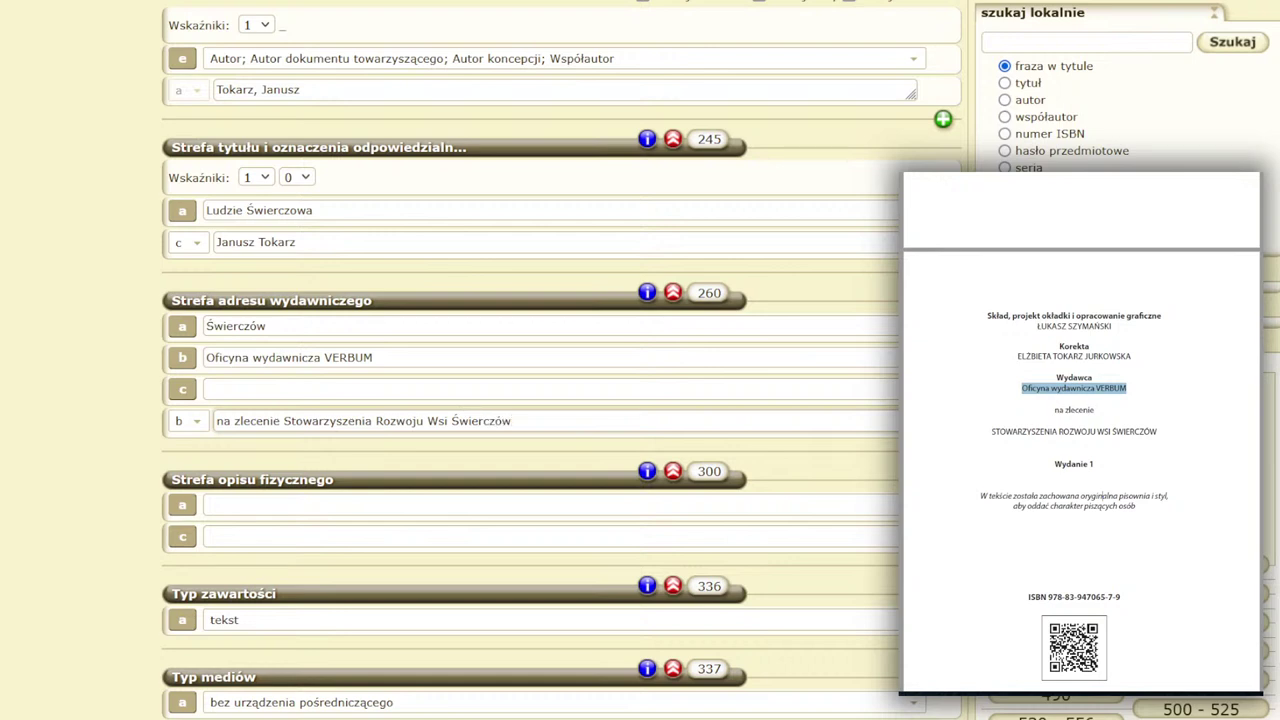
type("2019")
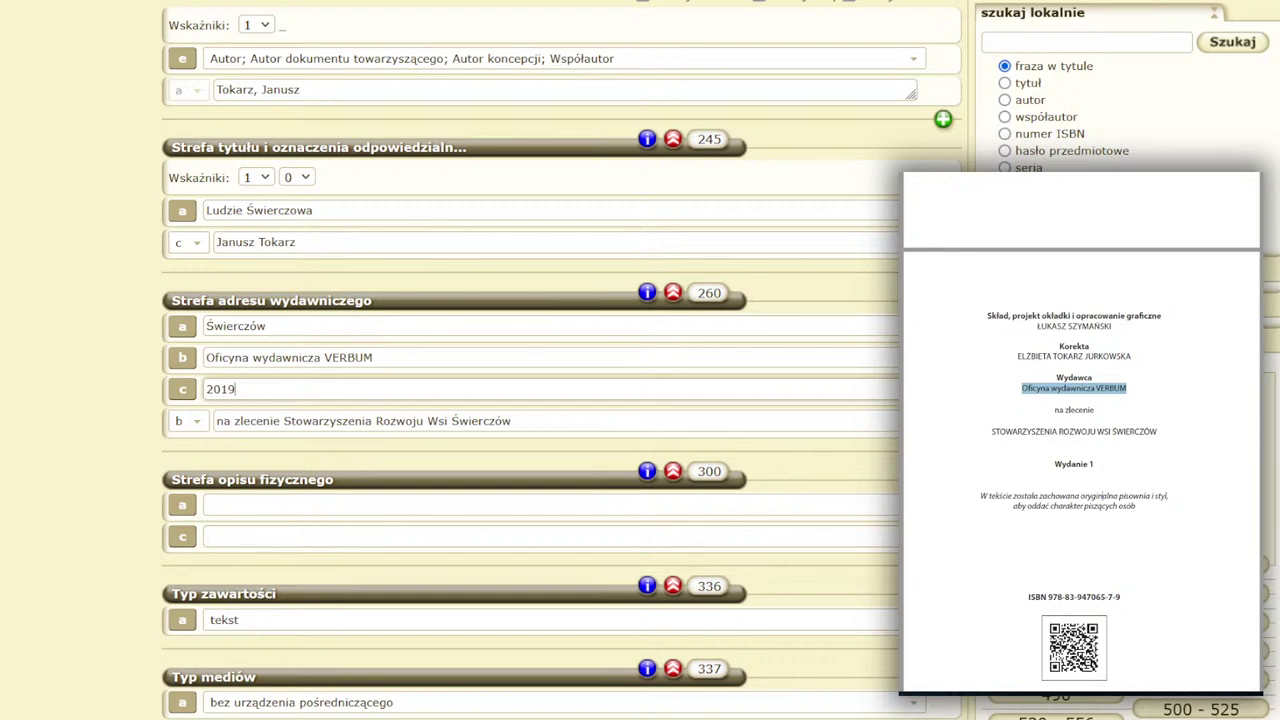
Check the PDF's final pages and enter the extent 197, [2] stron in subfield a of field 300, Strefa opisu fizycznego.
left_click(283, 500)
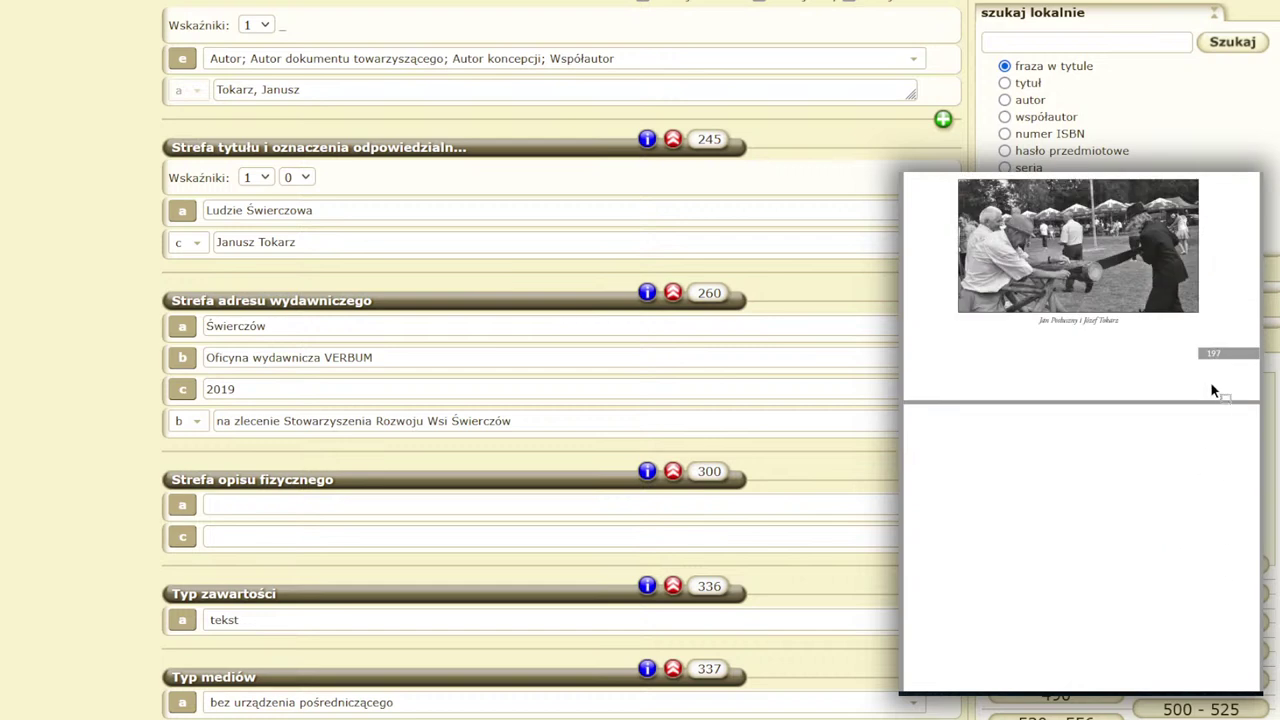
left_click(437, 505)
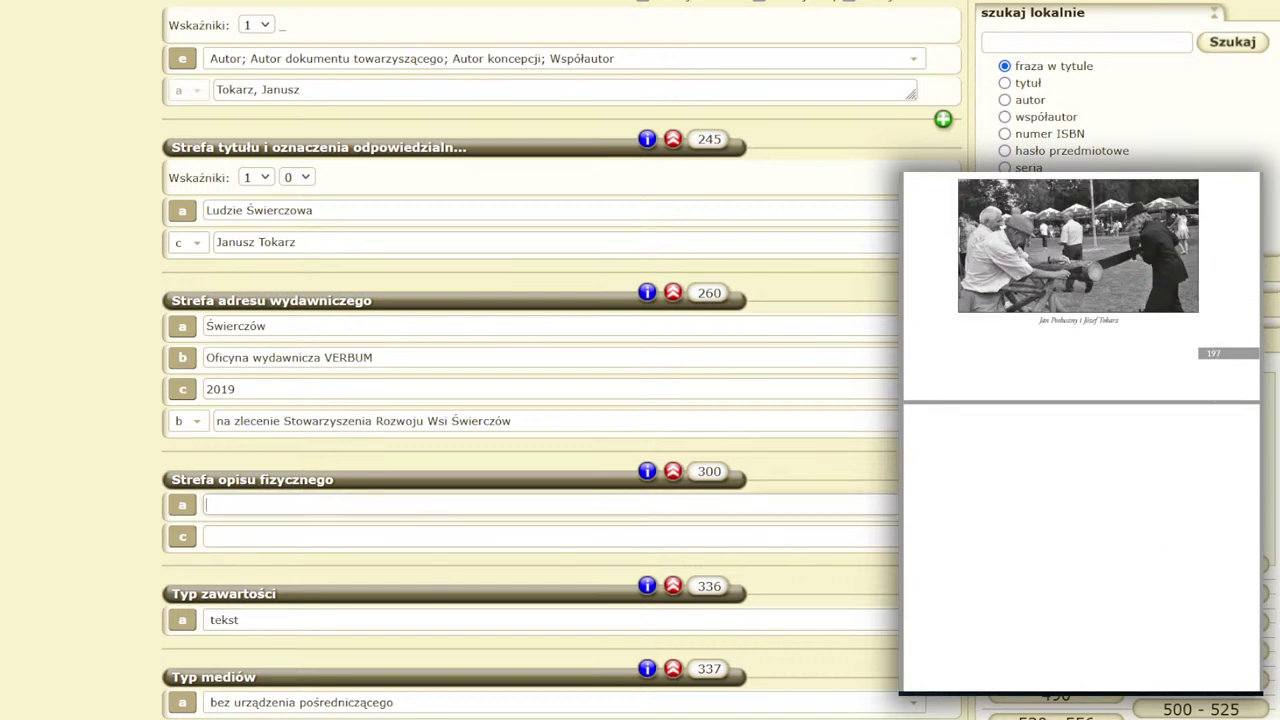
type("197,")
scroll(1110, 560, "down", 5)
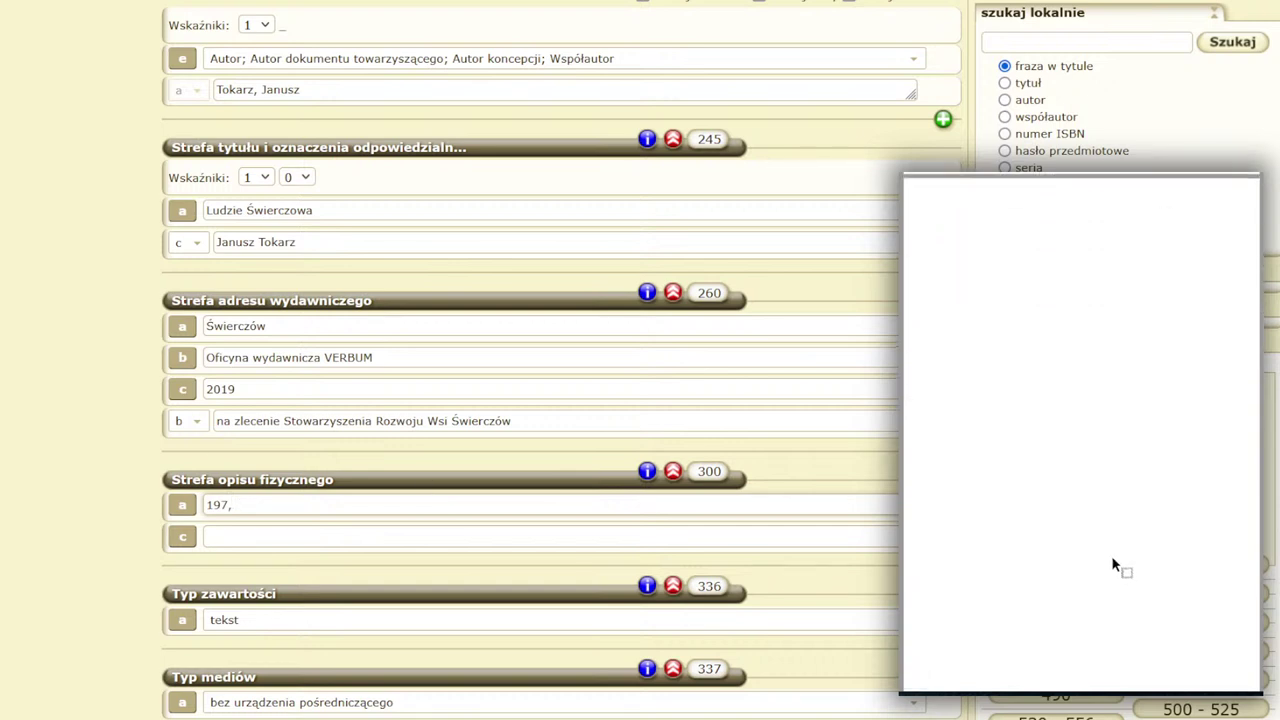
scroll(1111, 560, "down", 8)
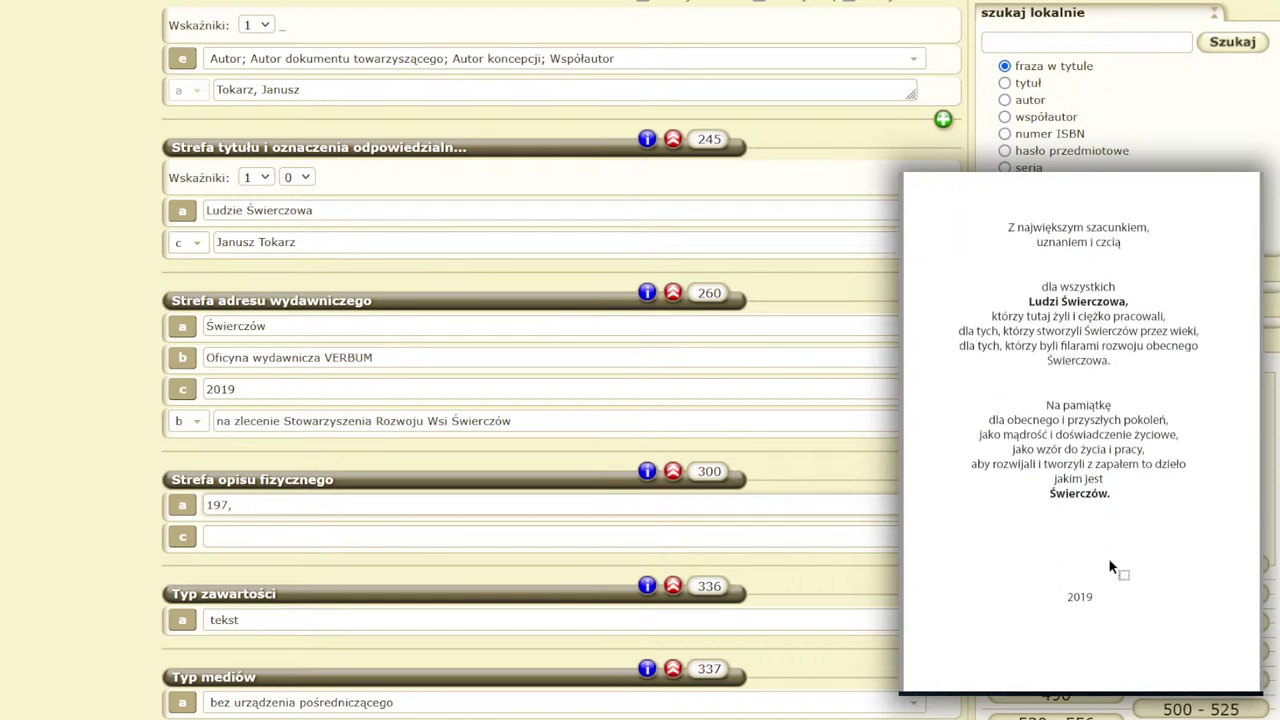
scroll(1107, 560, "down", 6)
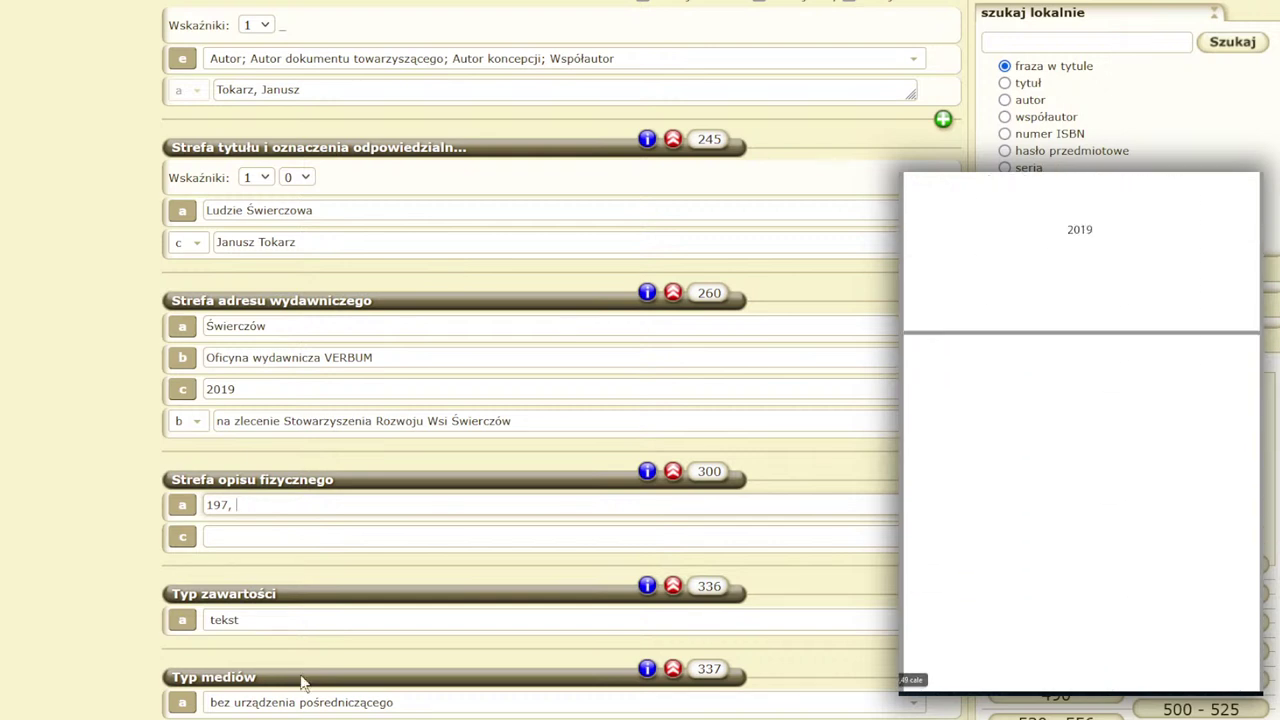
type("2")
key("BackSpace")
type("[2] str")
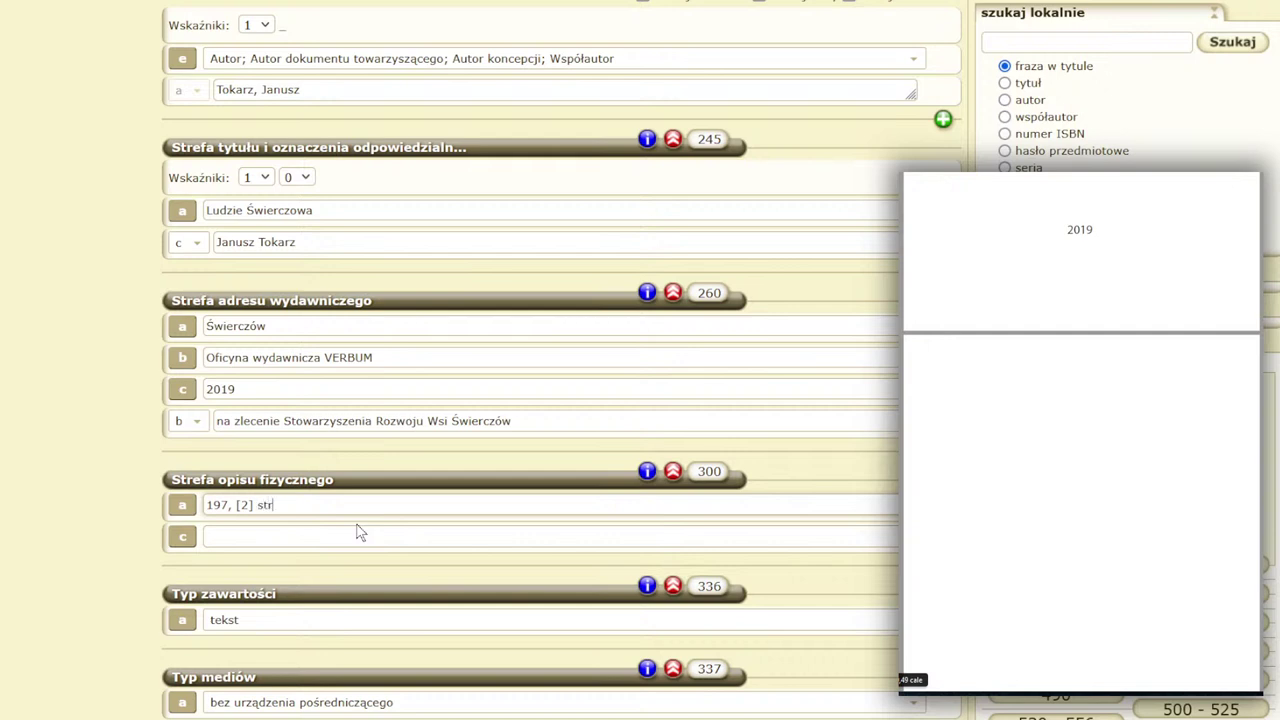
type("on")
Check the PDF for illustrations and add a subfield b containing Fotografie to field 300.
scroll(1080, 430, "down", 3)
scroll(1080, 430, "down", 10)
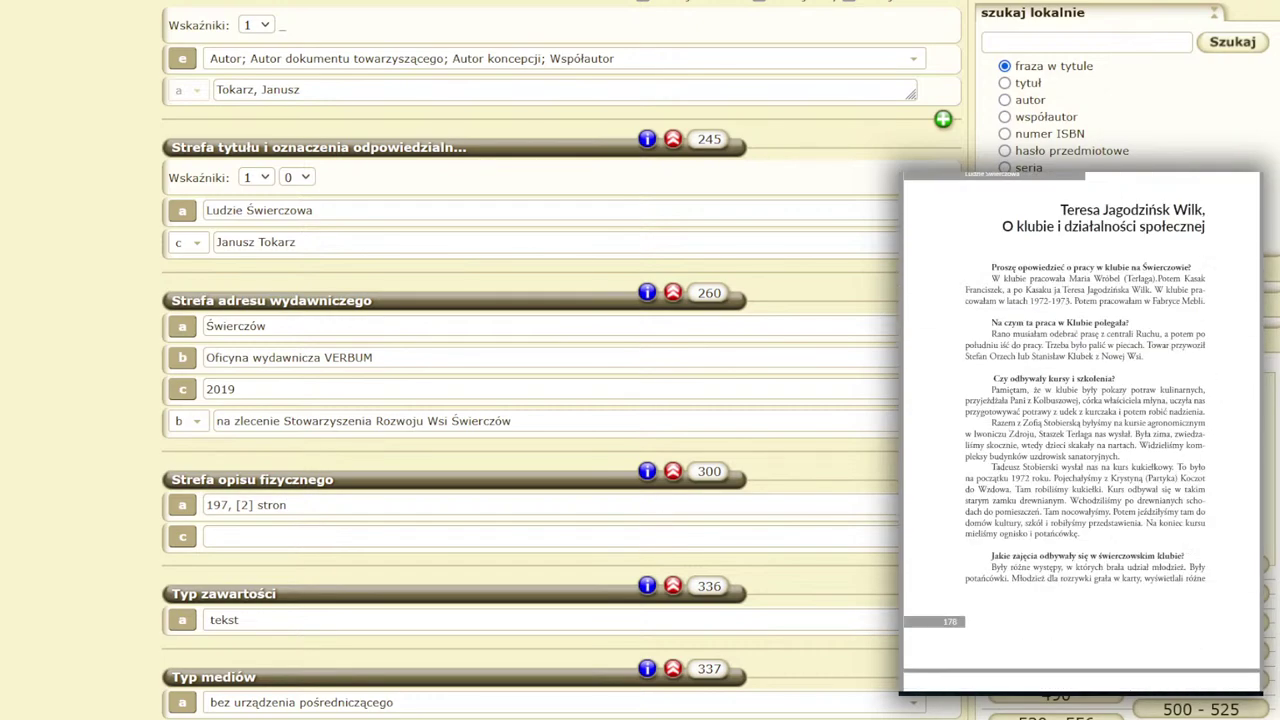
scroll(1080, 430, "up", 10)
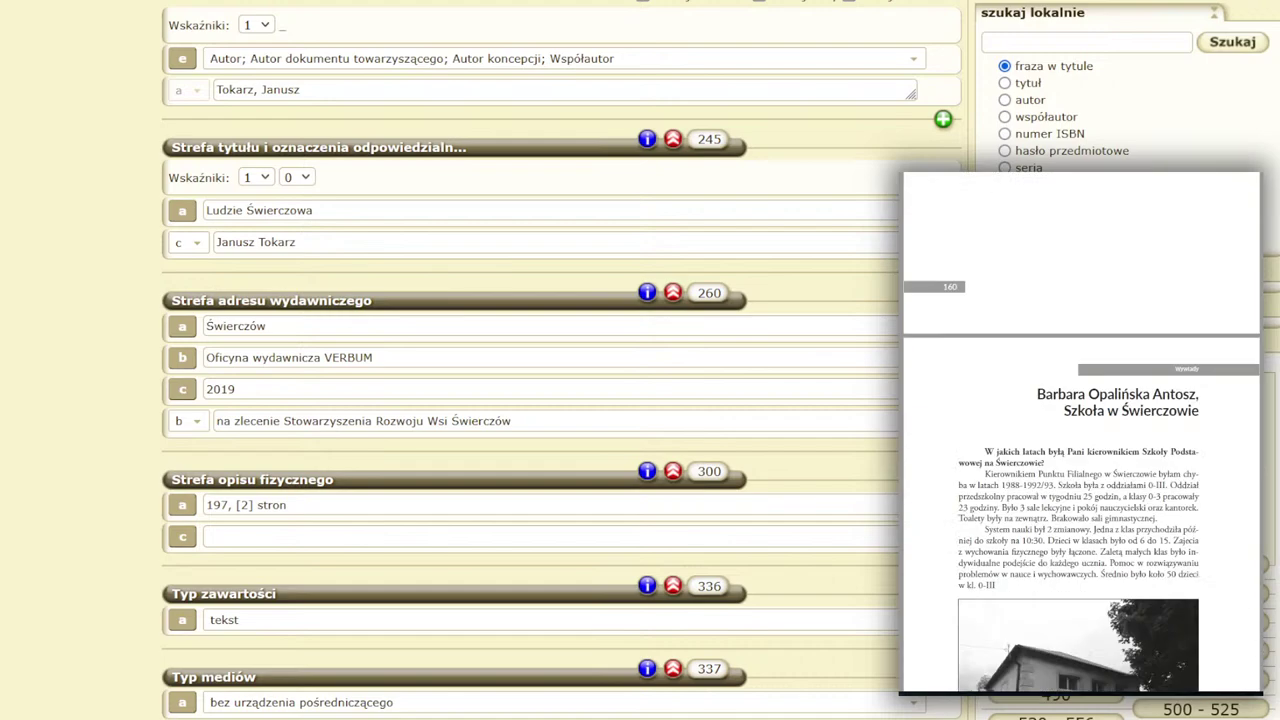
scroll(1240, 555, "down", 5)
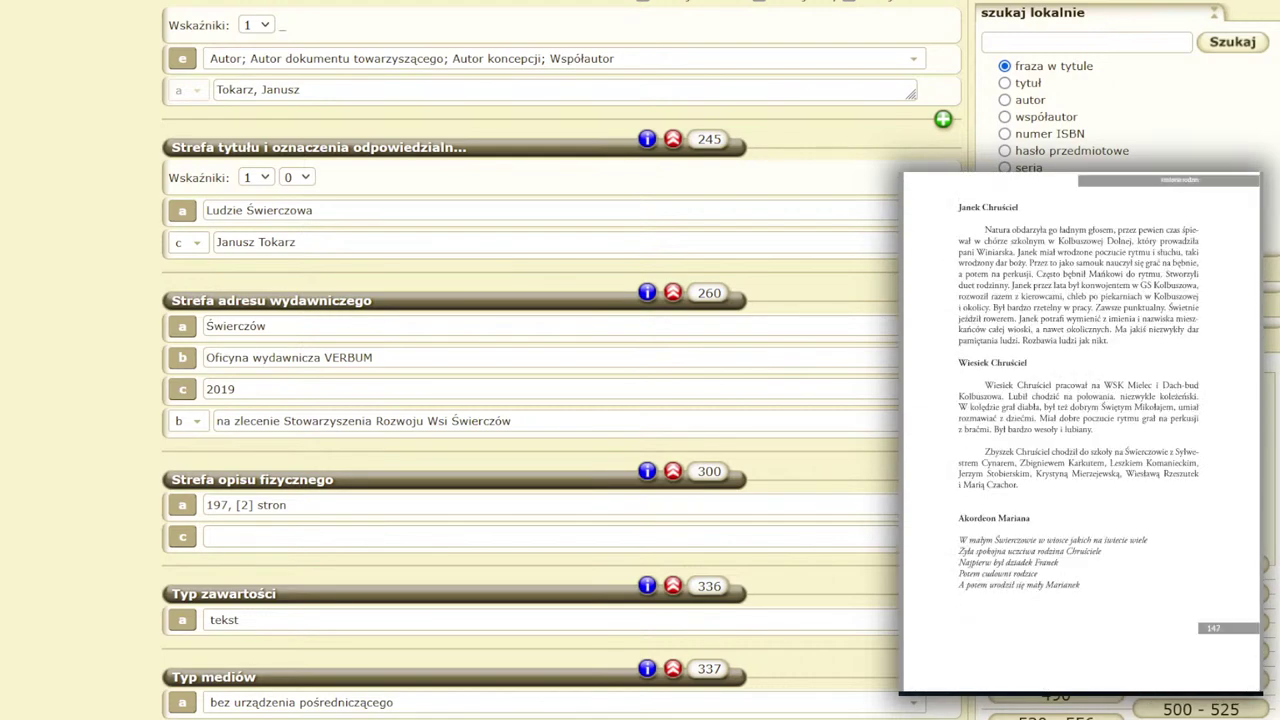
scroll(1240, 555, "down", 8)
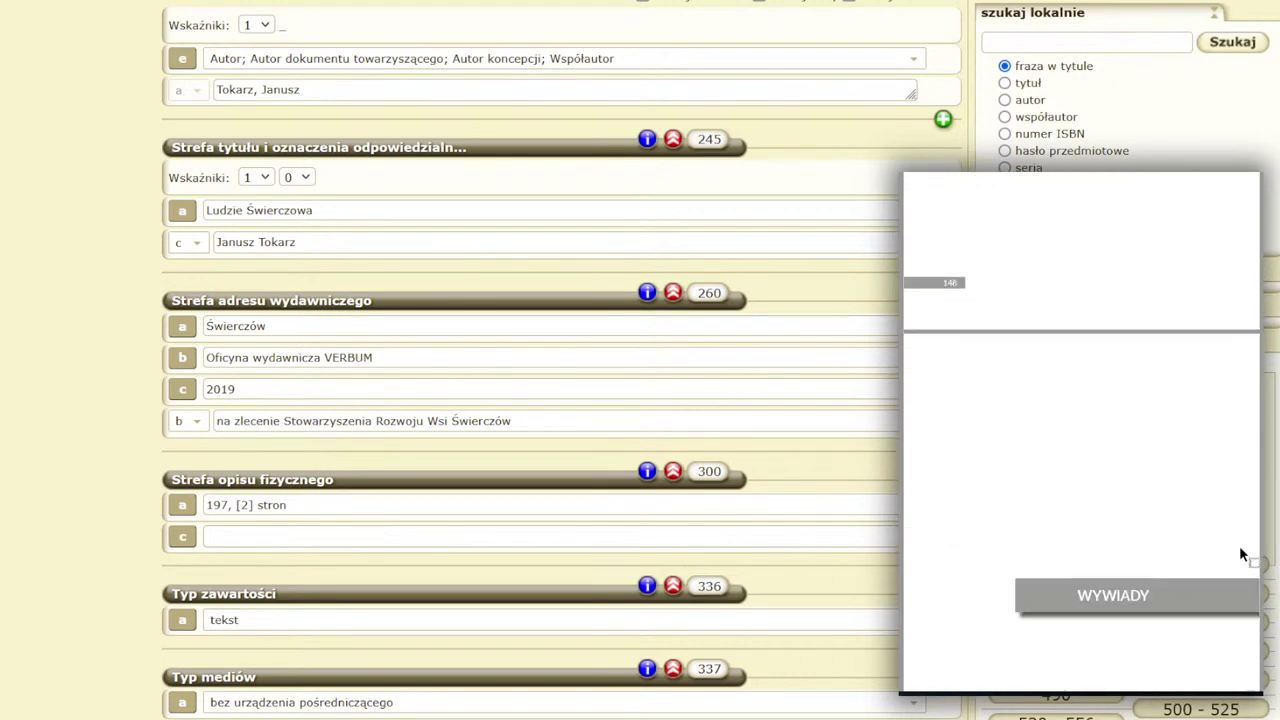
scroll(1234, 558, "down", 4)
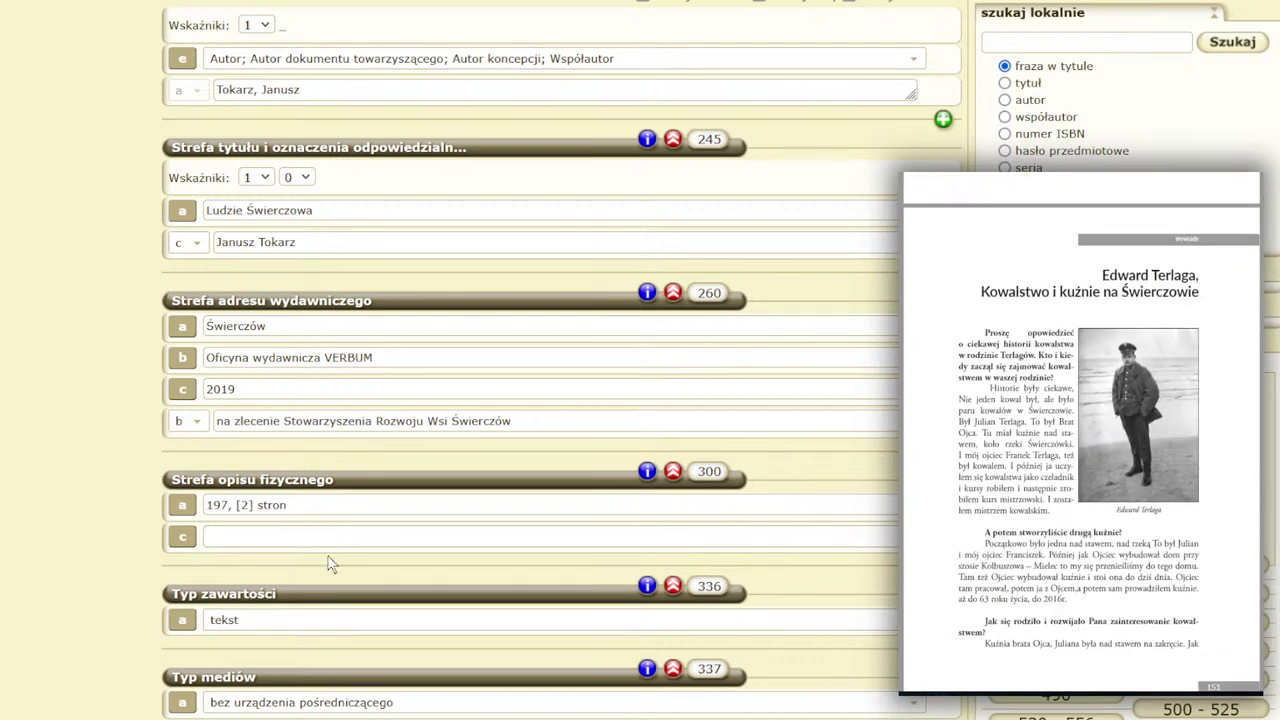
left_click(943, 567)
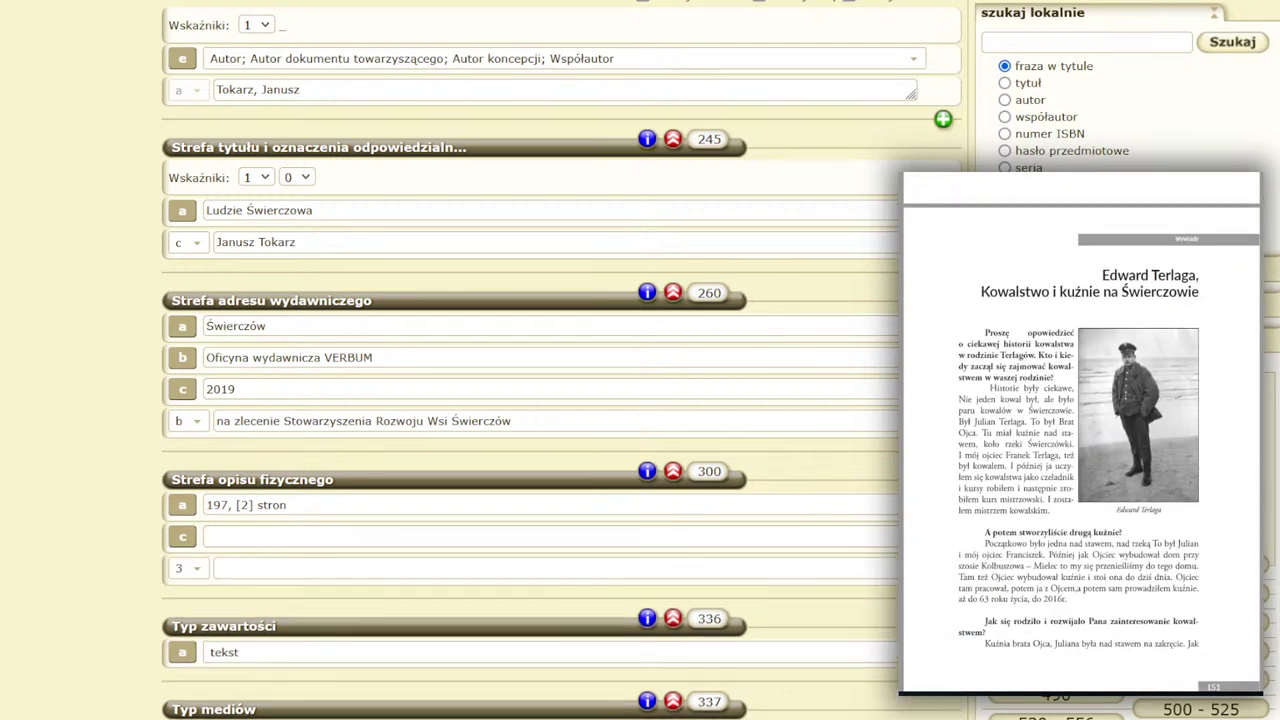
left_click(196, 568)
left_click(186, 649)
left_click(278, 562)
type("Fo")
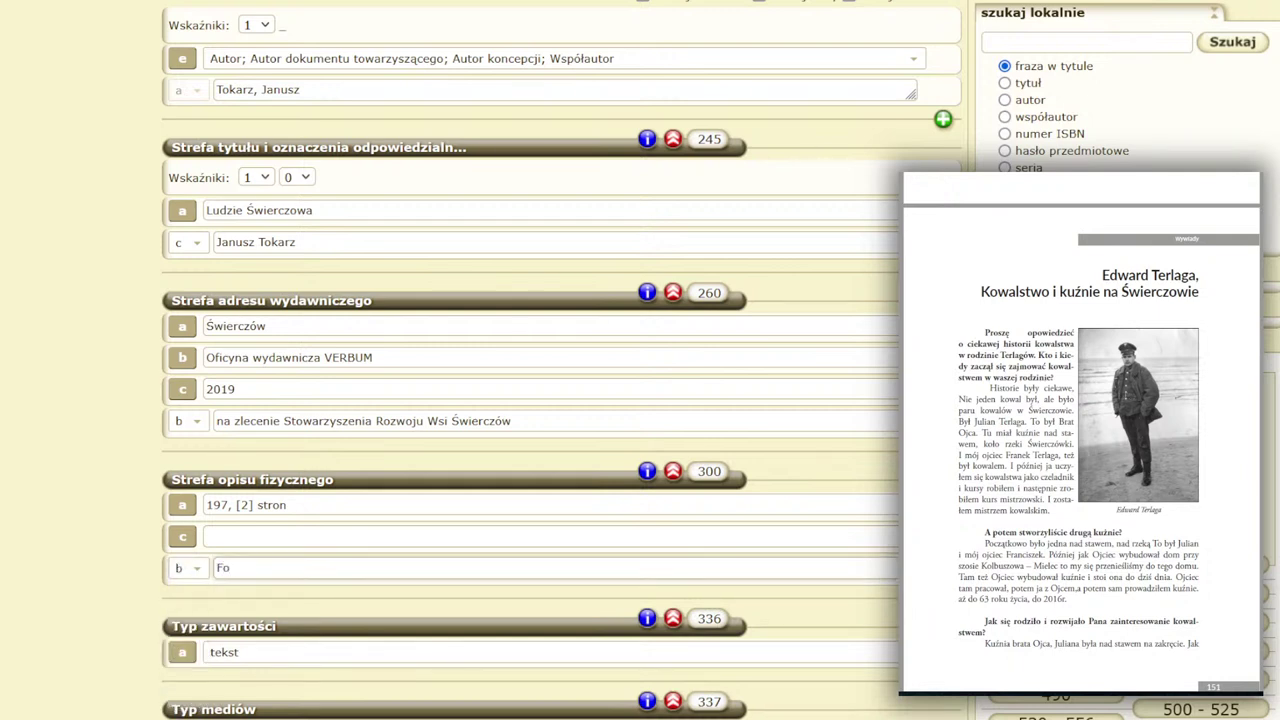
type("tografie")
Enter the book's size, 23 cm, in subfield c of field 300.
left_click(266, 326)
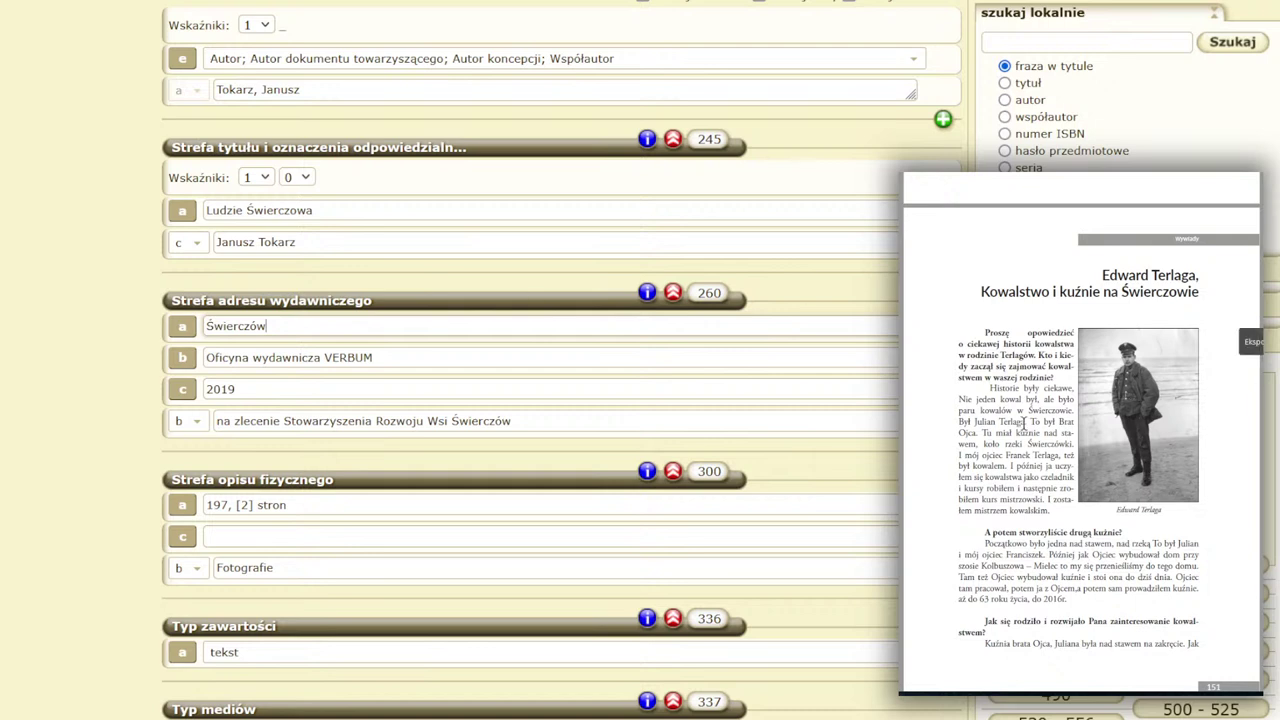
scroll(1034, 420, "up", 7)
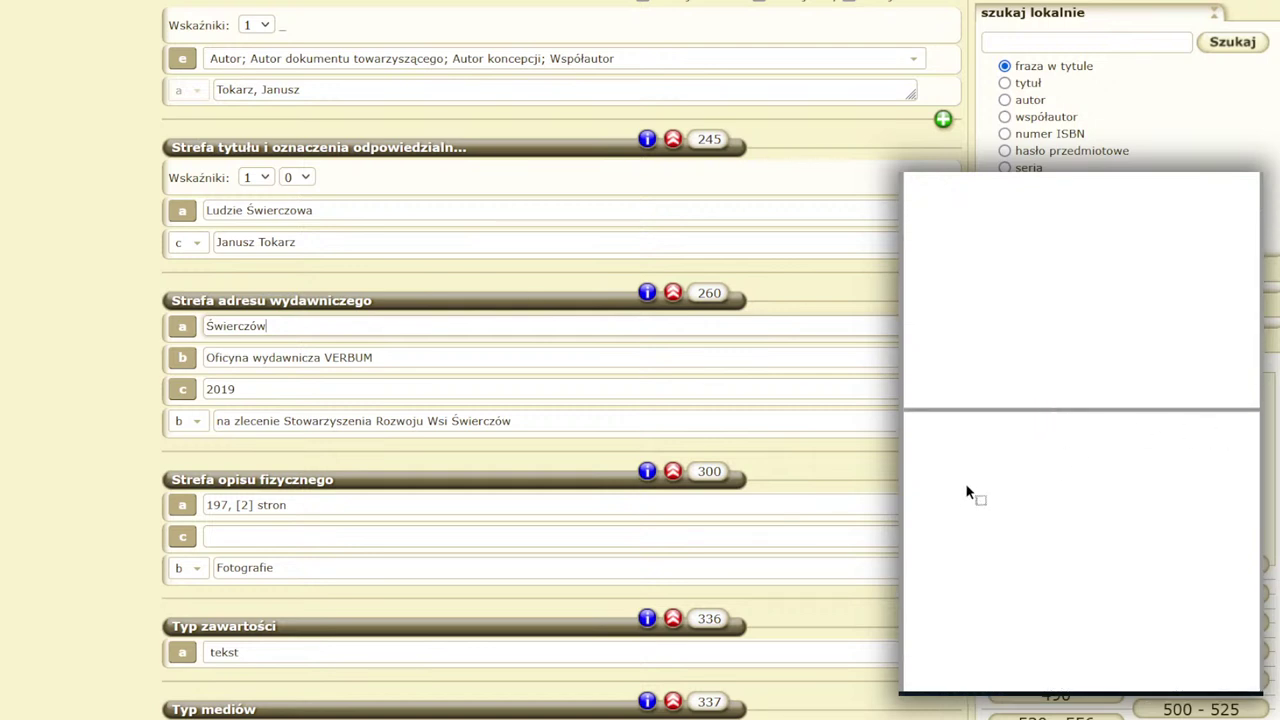
scroll(973, 489, "down", 2)
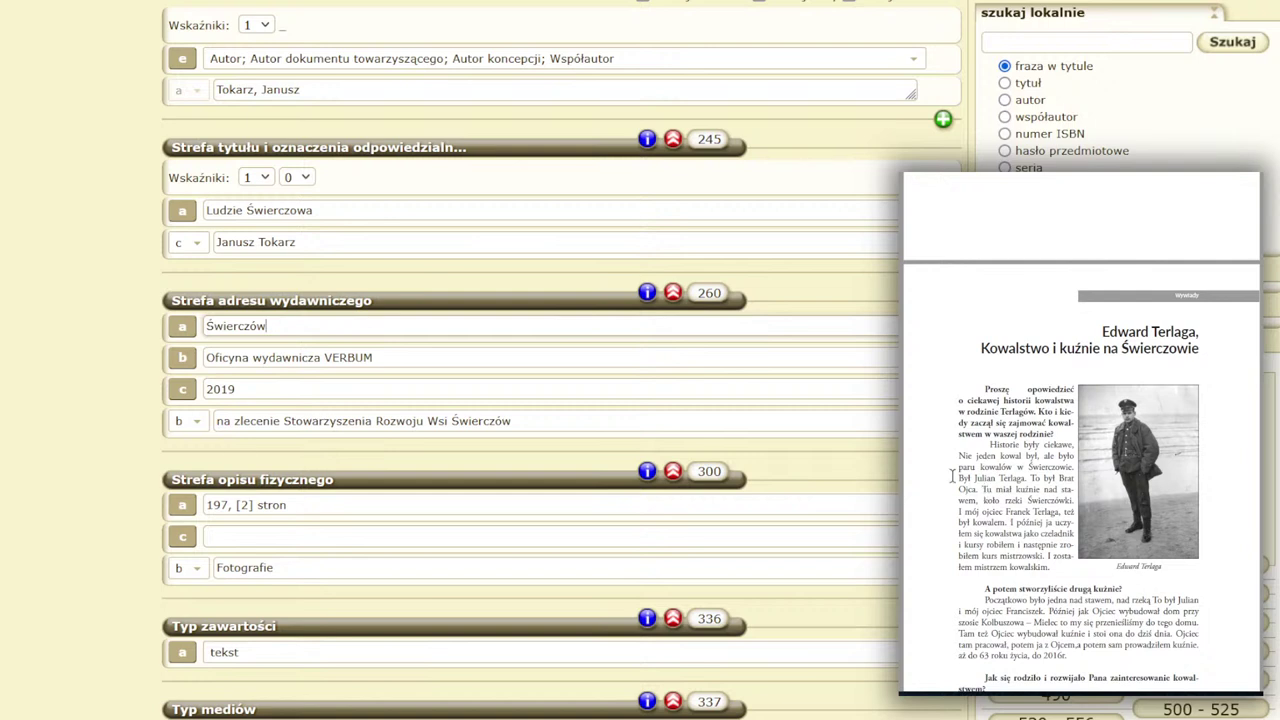
left_click(300, 536)
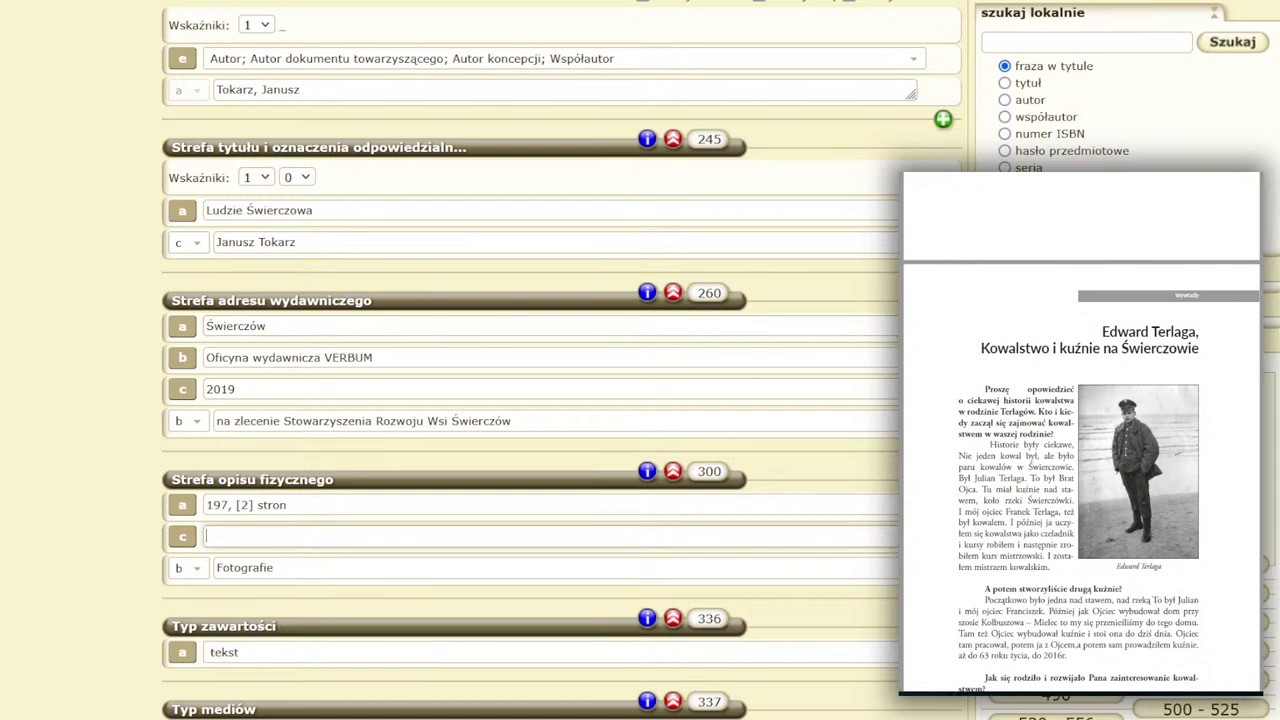
type("23 cm")
Review the preset fields 336 to 388, examining the available options for Typ zawartości and Okres powstania dzieła.
scroll(90, 350, "down", 3)
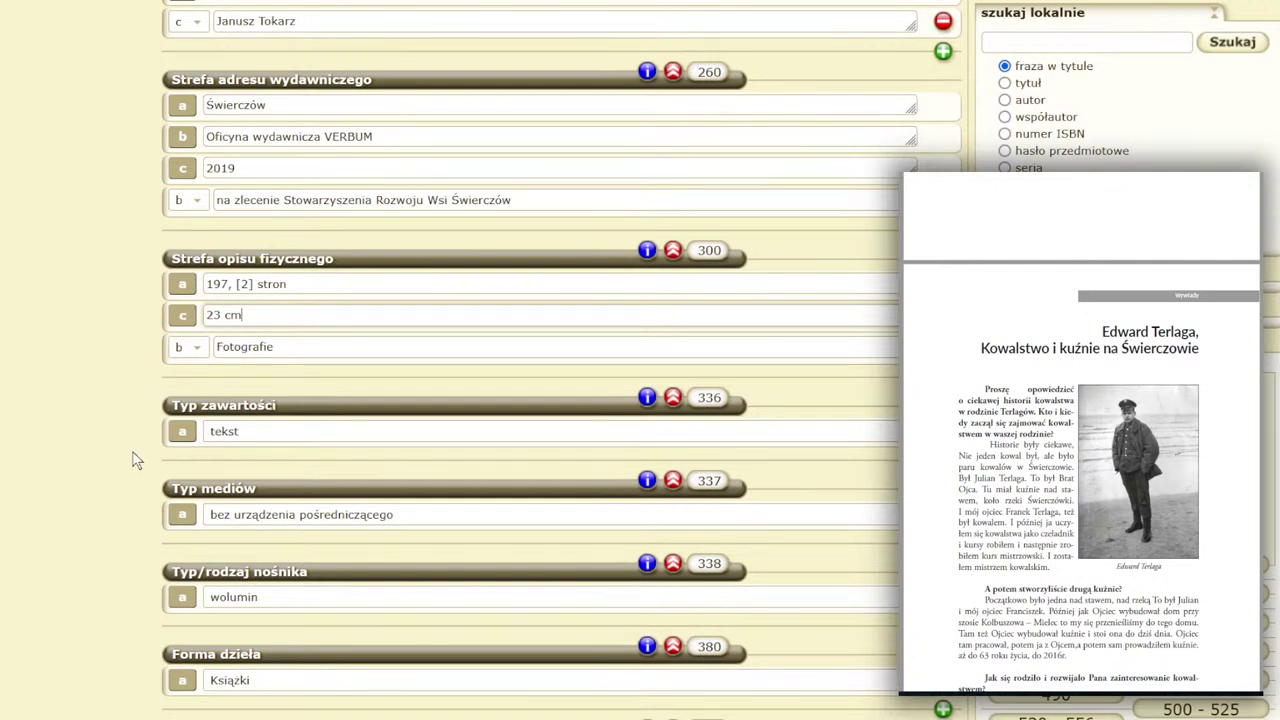
left_click(275, 436)
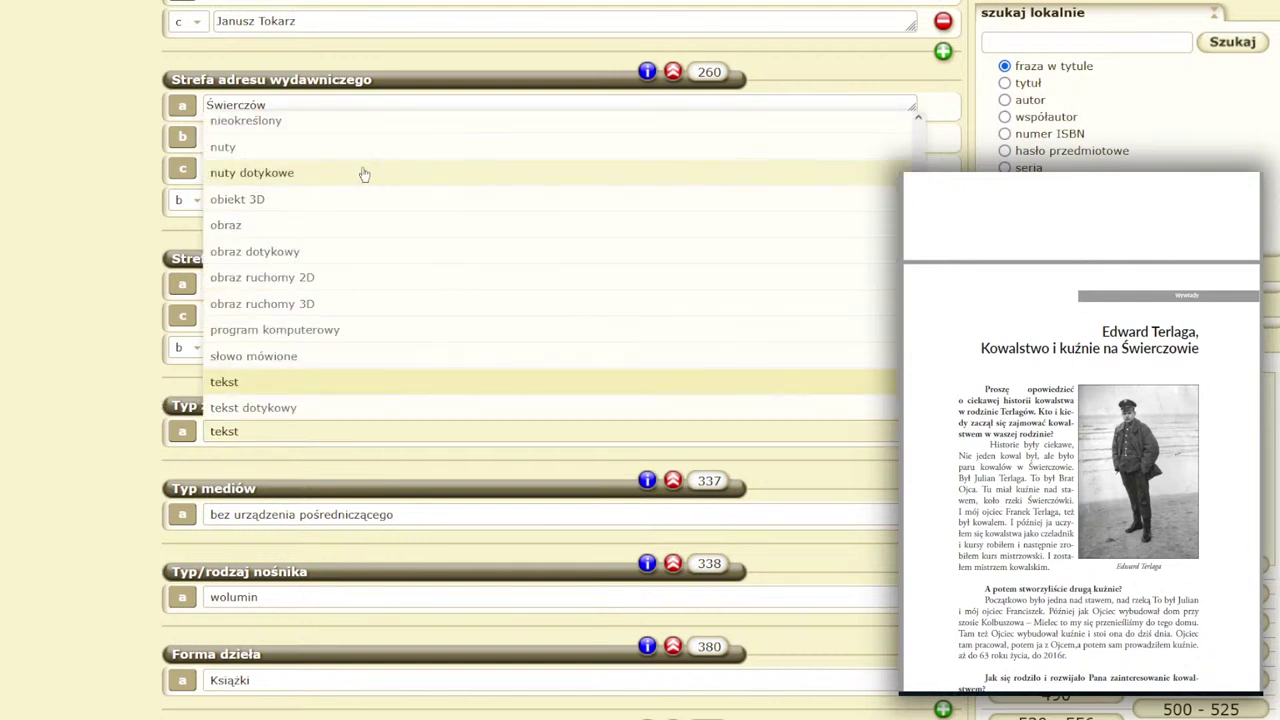
left_click(280, 441)
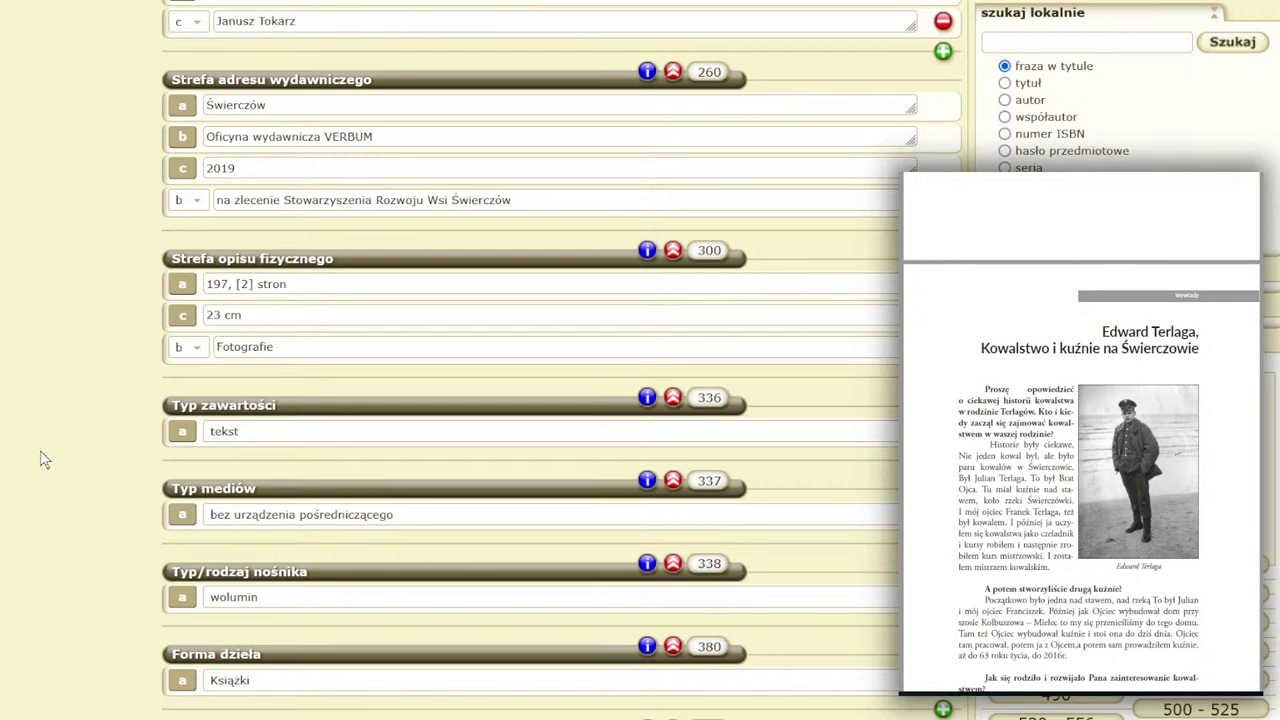
scroll(72, 220, "down", 2)
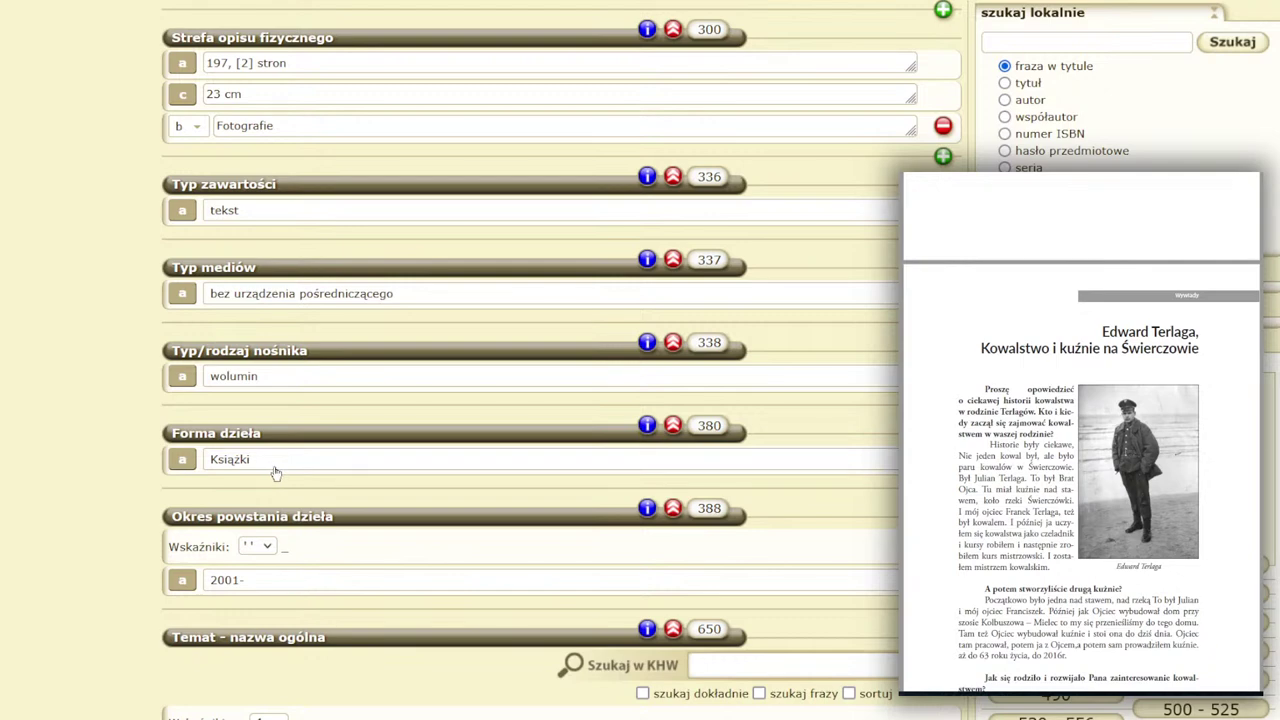
scroll(312, 545, "down", 1)
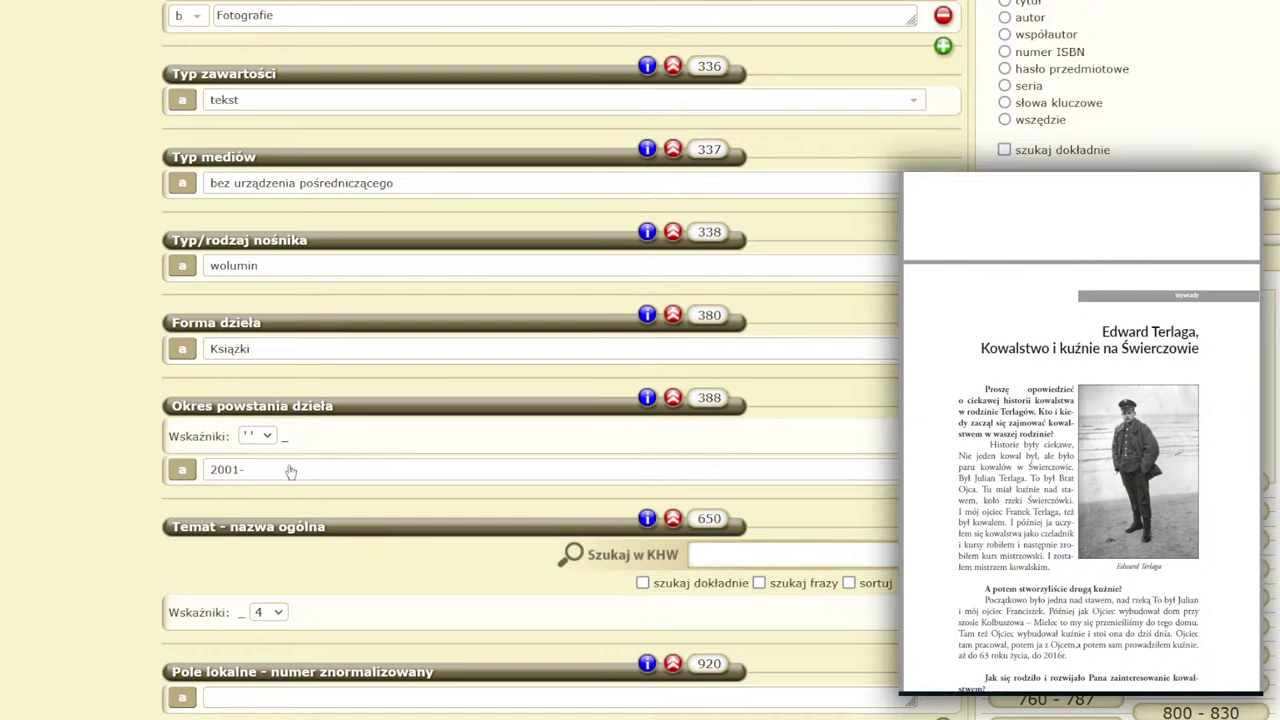
left_click(294, 473)
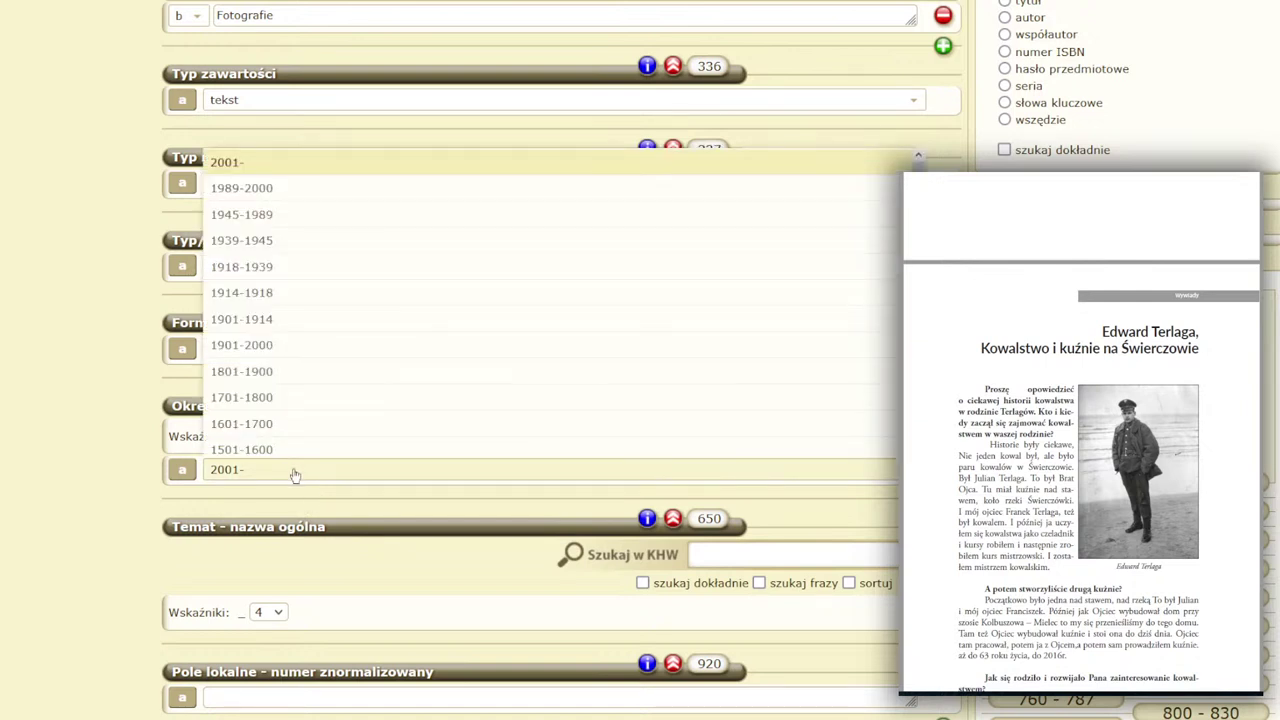
left_click(294, 473)
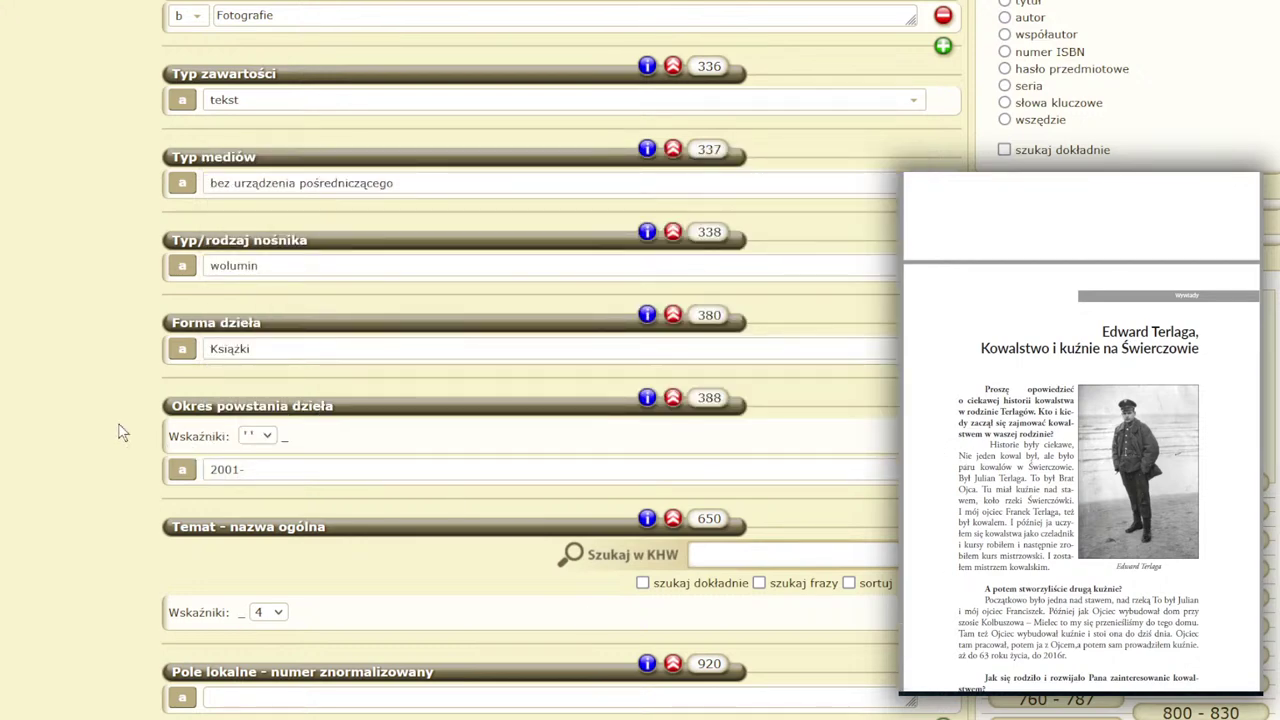
scroll(115, 425, "down", 1)
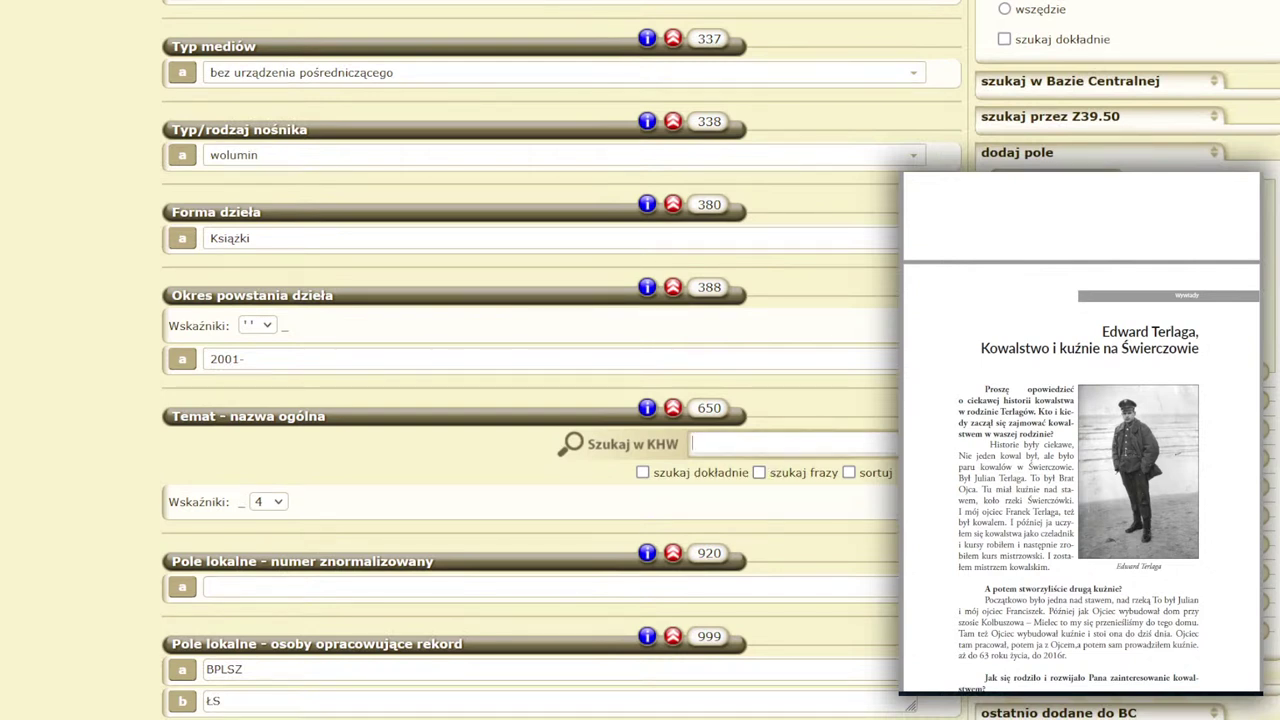
type("Wspomnie")
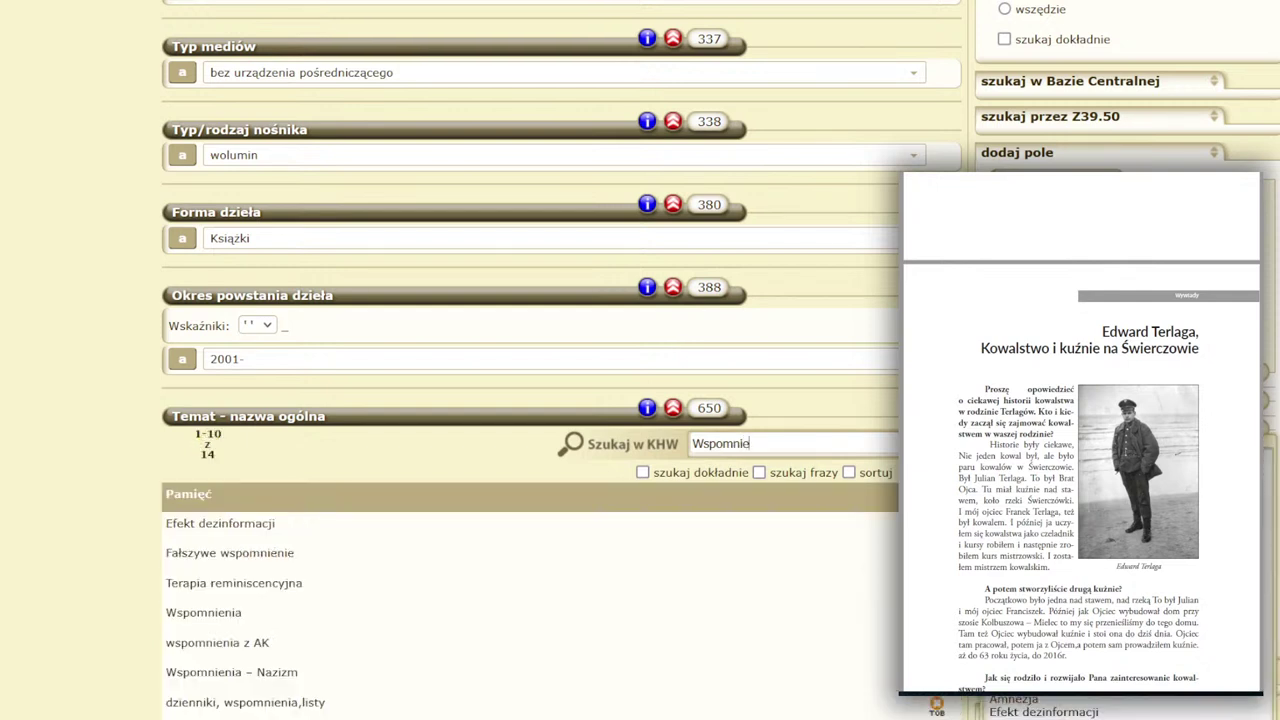
key("BackSpace")
key("BackSpace")
key("BackSpace")
key("BackSpace")
key("BackSpace")
key("BackSpace")
key("BackSpace")
key("BackSpace")
Search the authority file for Dzieciństwo and assign it as the subject heading in field 650, Temat - nazwa ogólna.
type("Dzie")
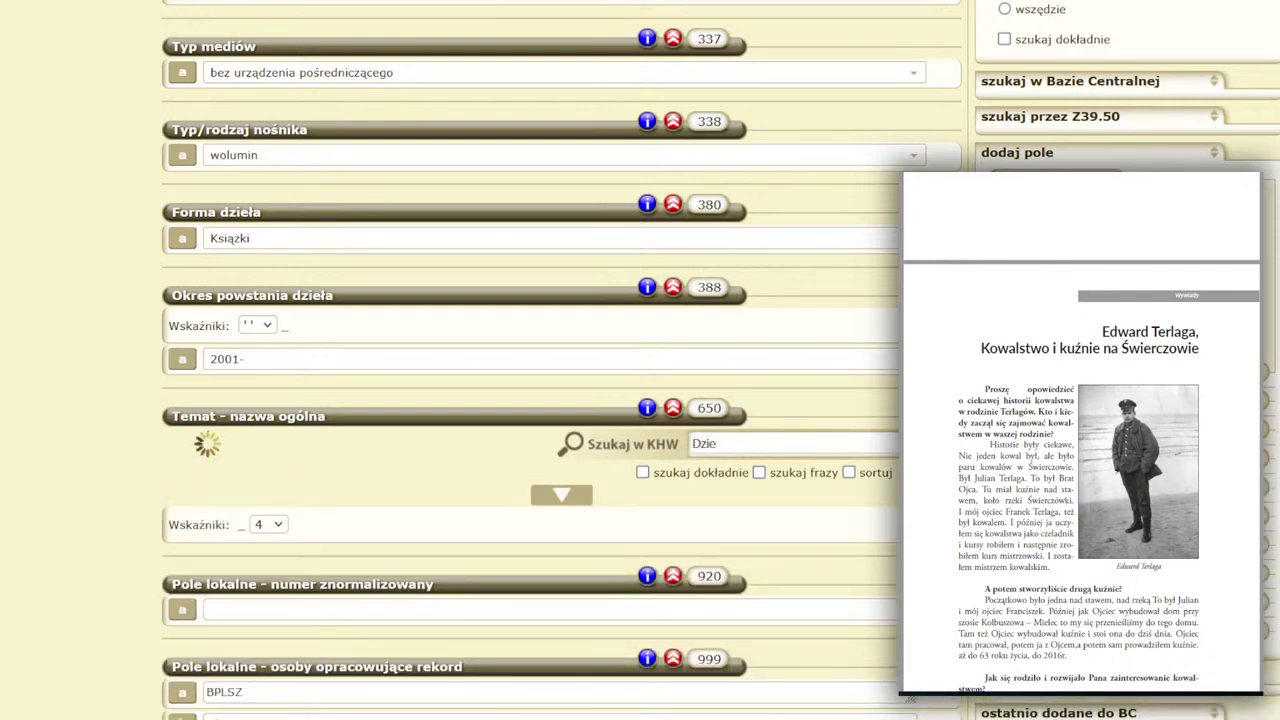
type("ciś")
type("stwo")
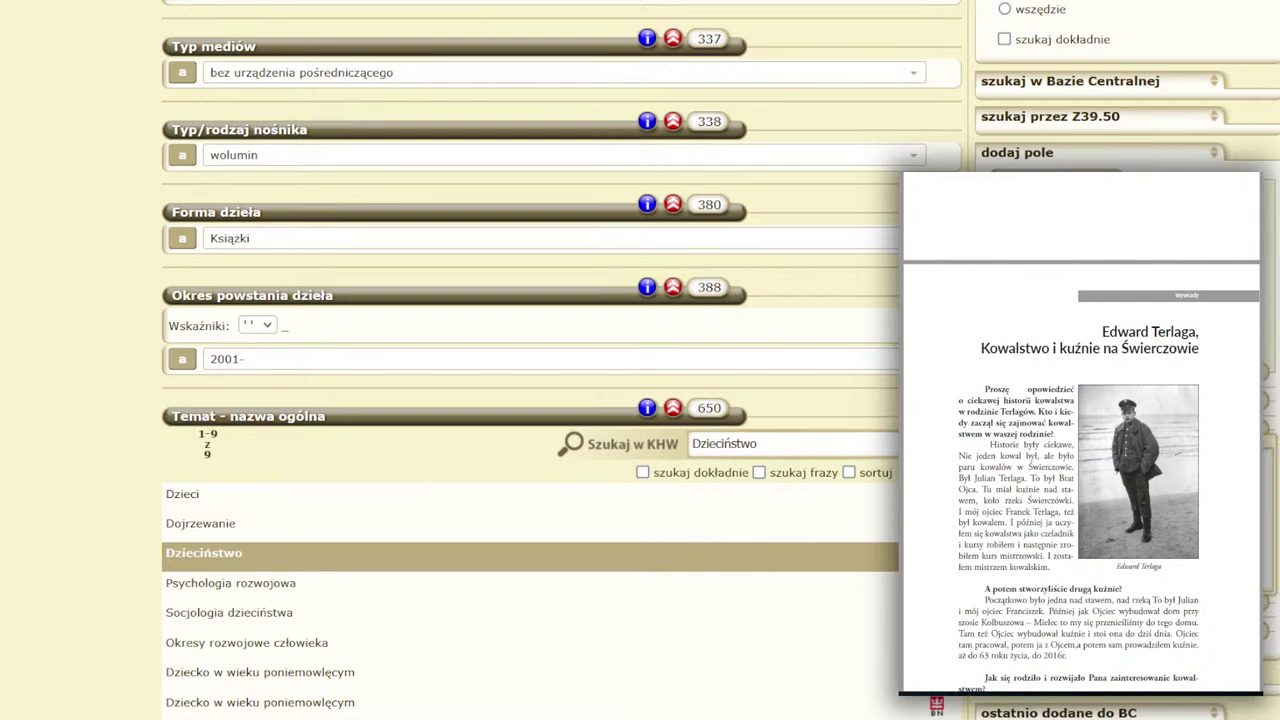
left_click(199, 556)
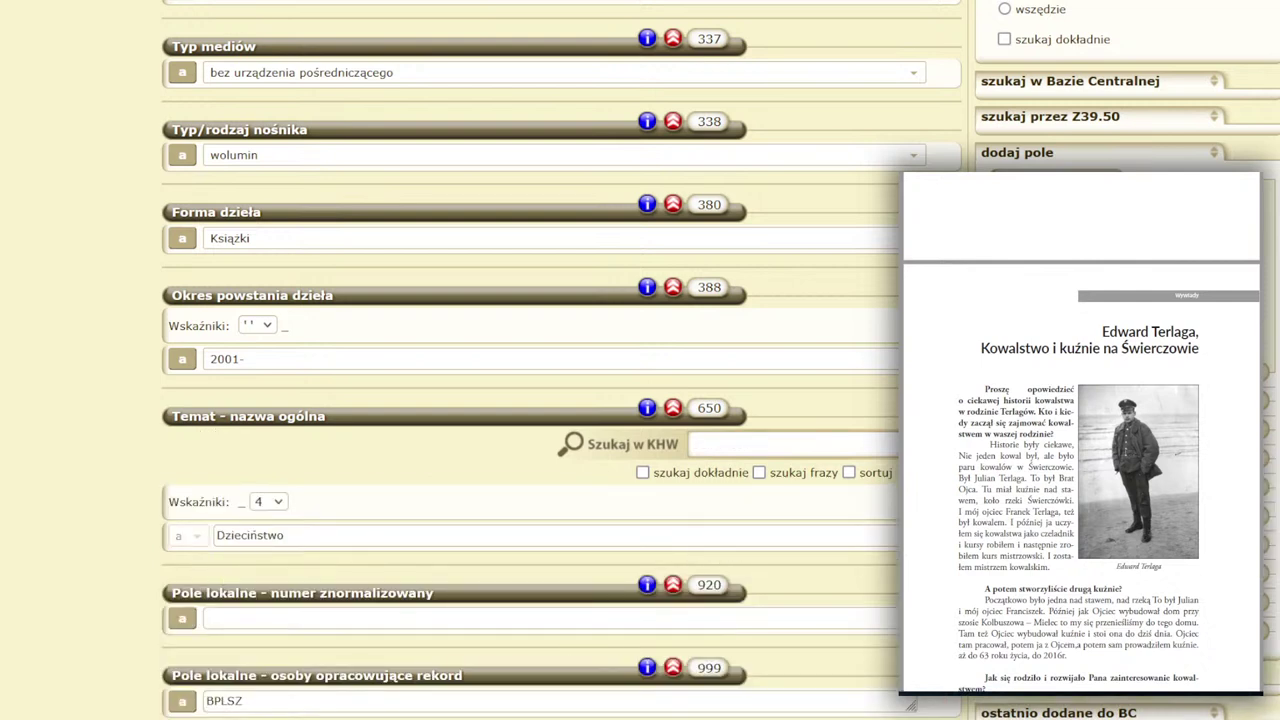
Replace the subject heading in field 650 with Młodość from the authority file.
type("M")
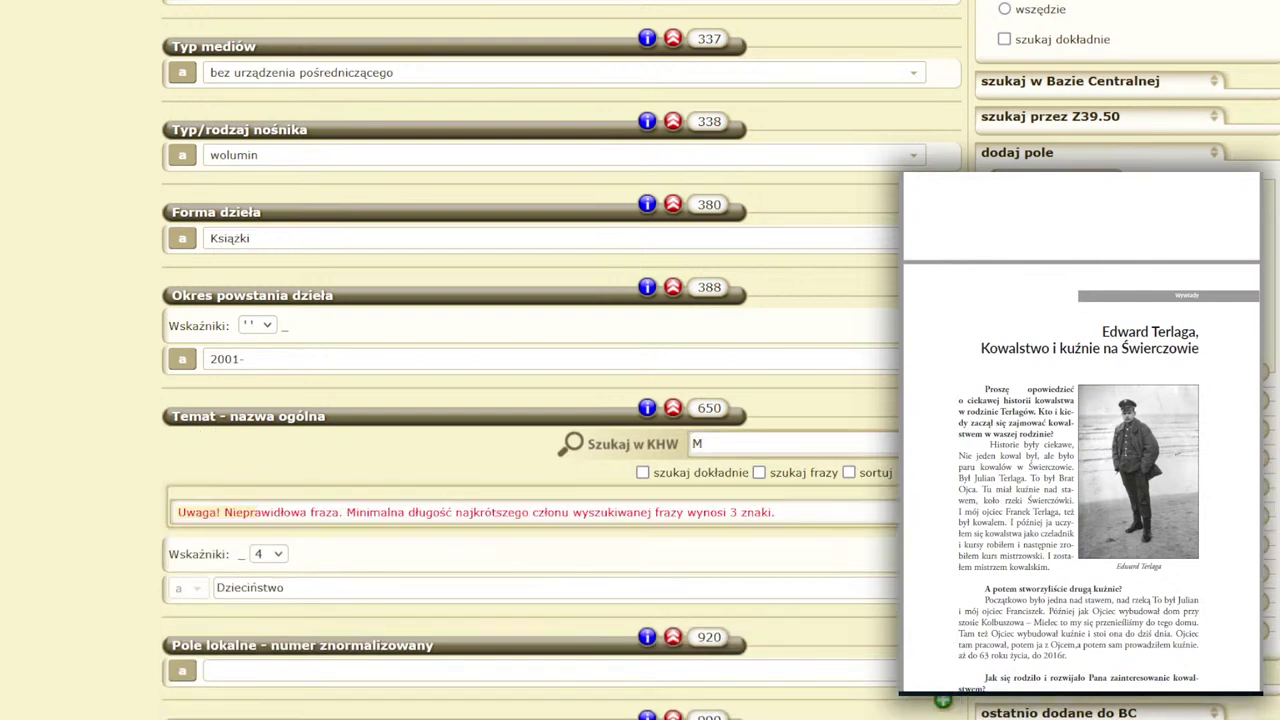
type("łodość")
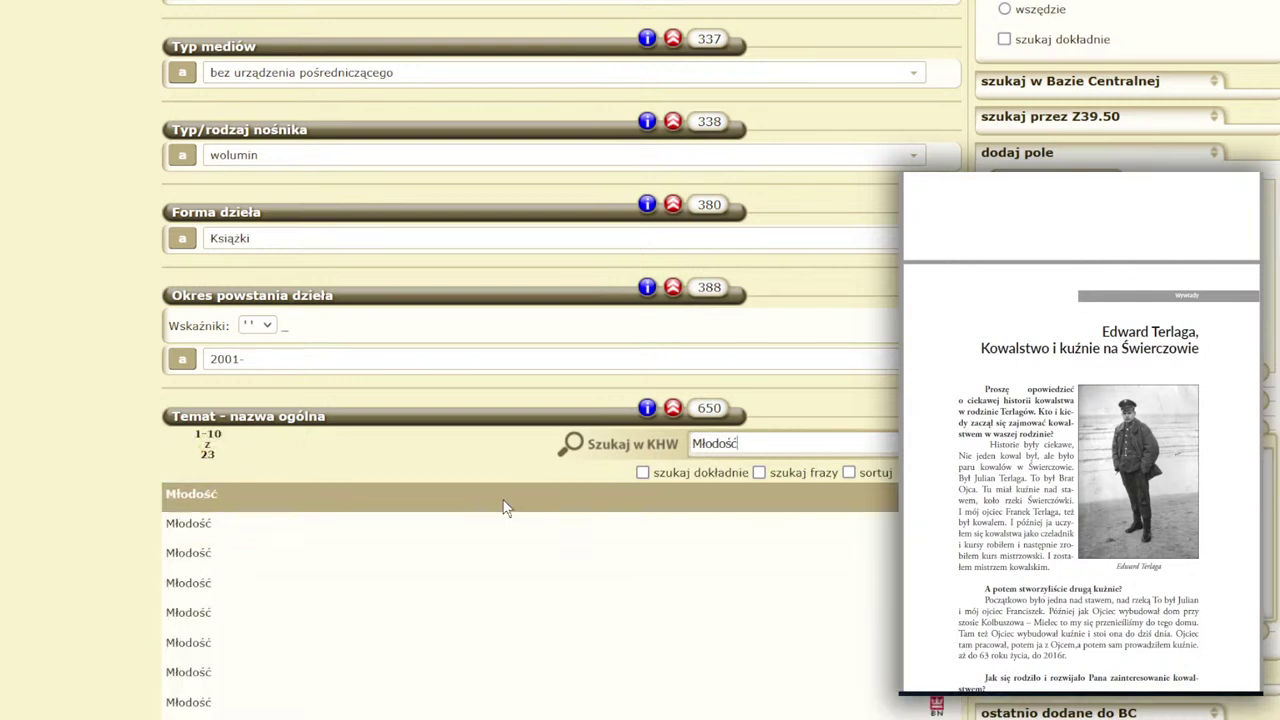
left_click(504, 506)
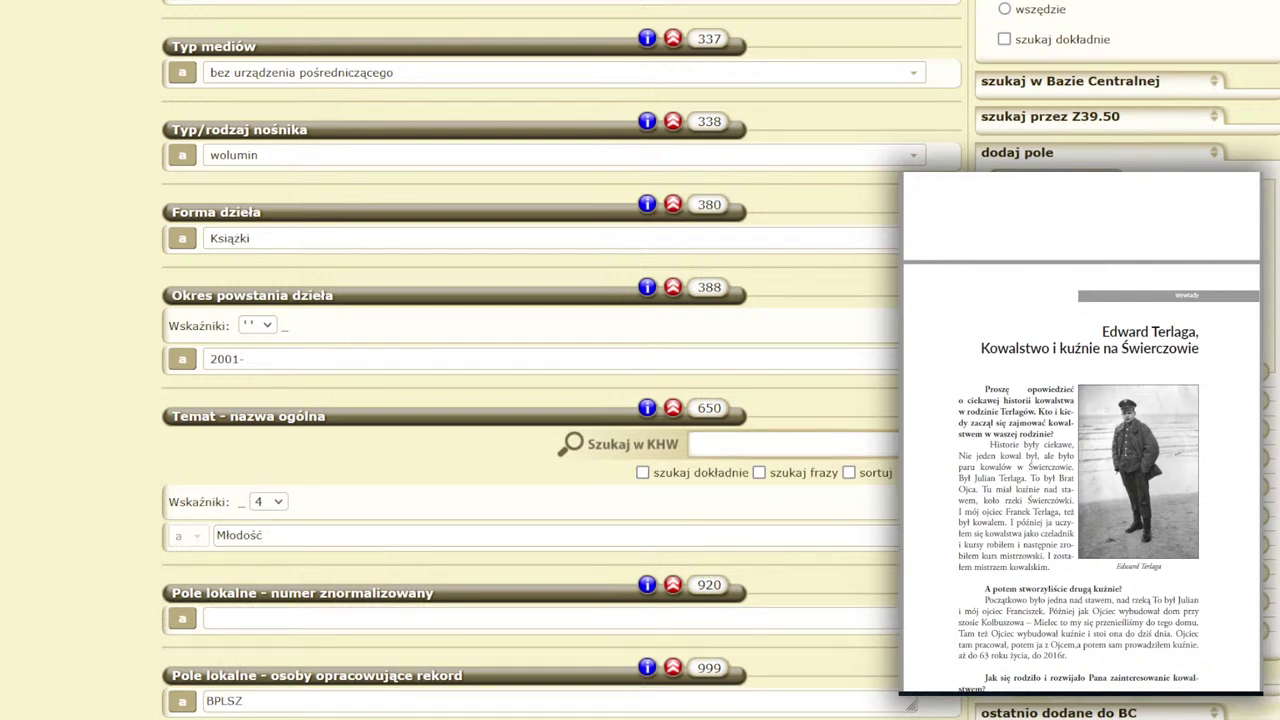
Add a second field 650, Temat - nazwa ogólna, and assign the authority heading Praca to it.
scroll(1120, 100, "down", 3)
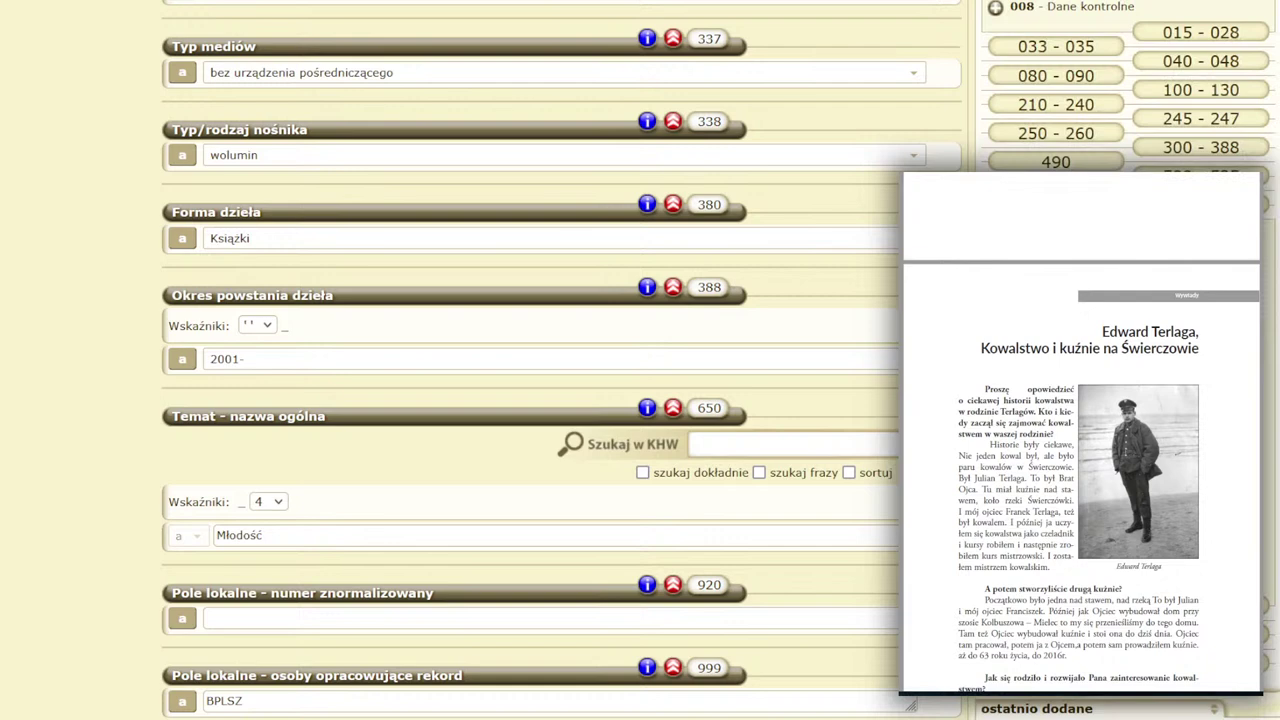
left_click(943, 391)
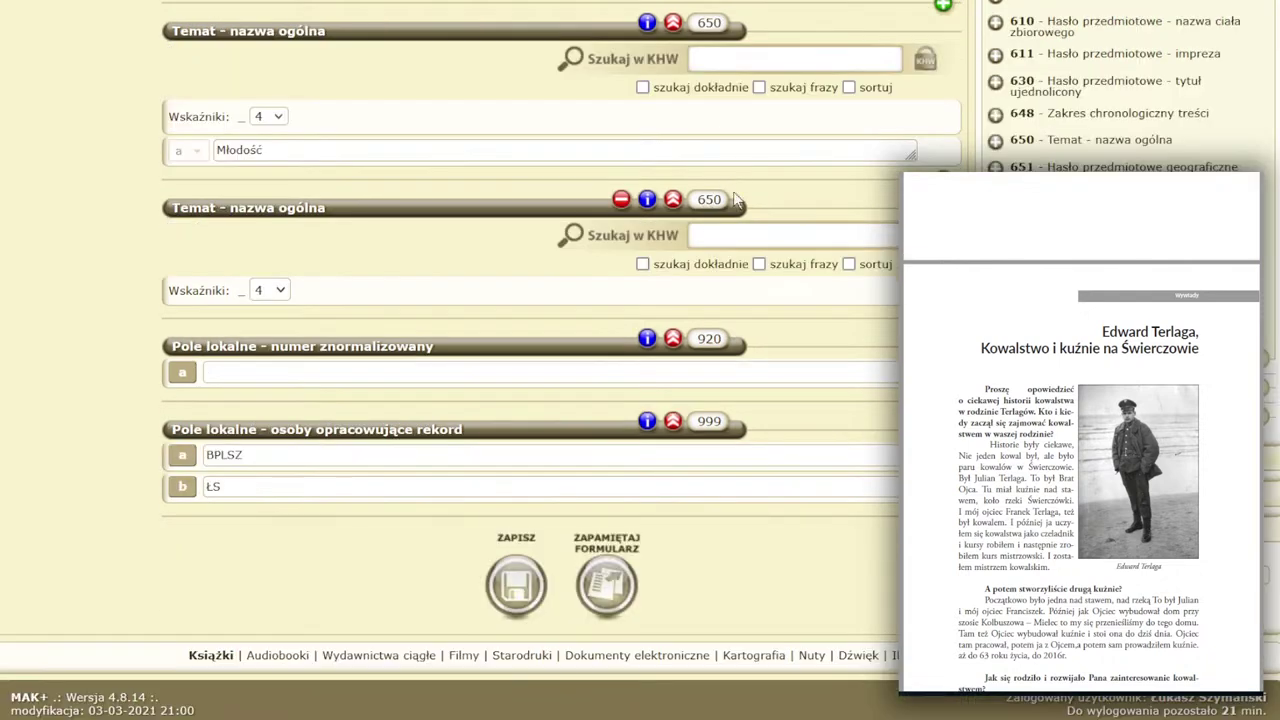
left_click(752, 232)
type("Praca")
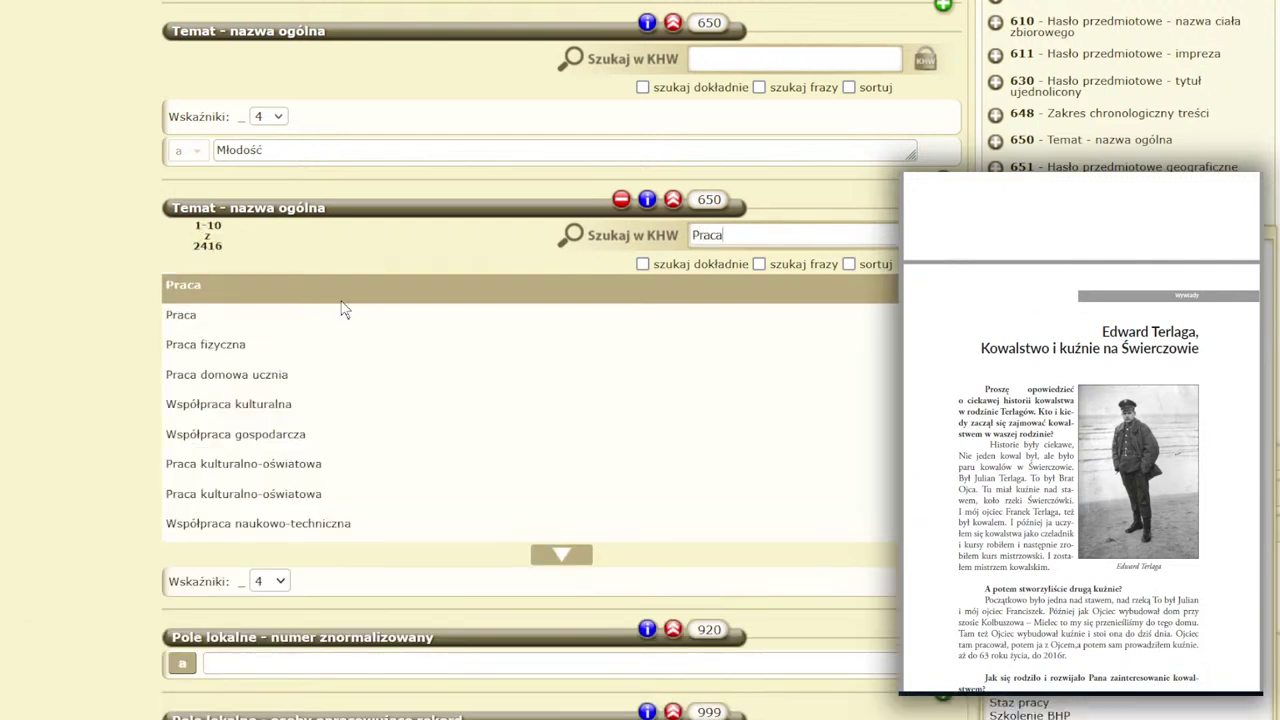
left_click(213, 286)
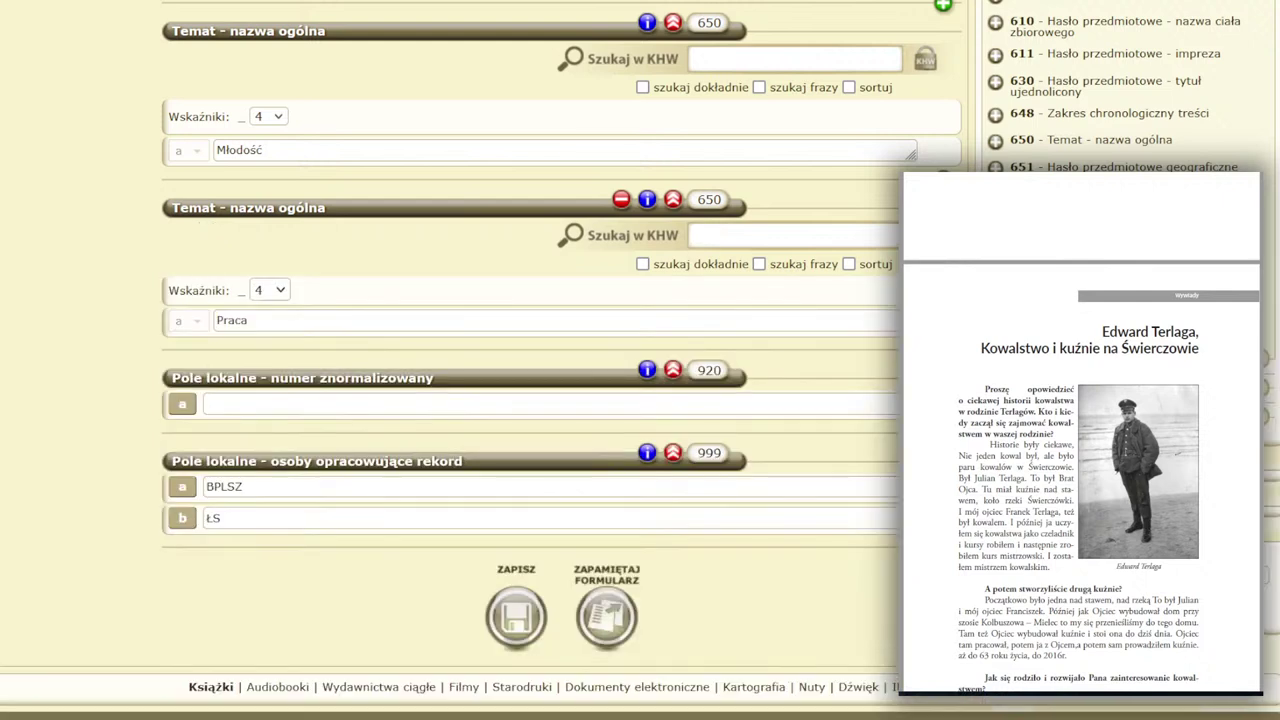
Add a third field 650 and assign the authority heading Rolnictwo to it.
left_click(995, 141)
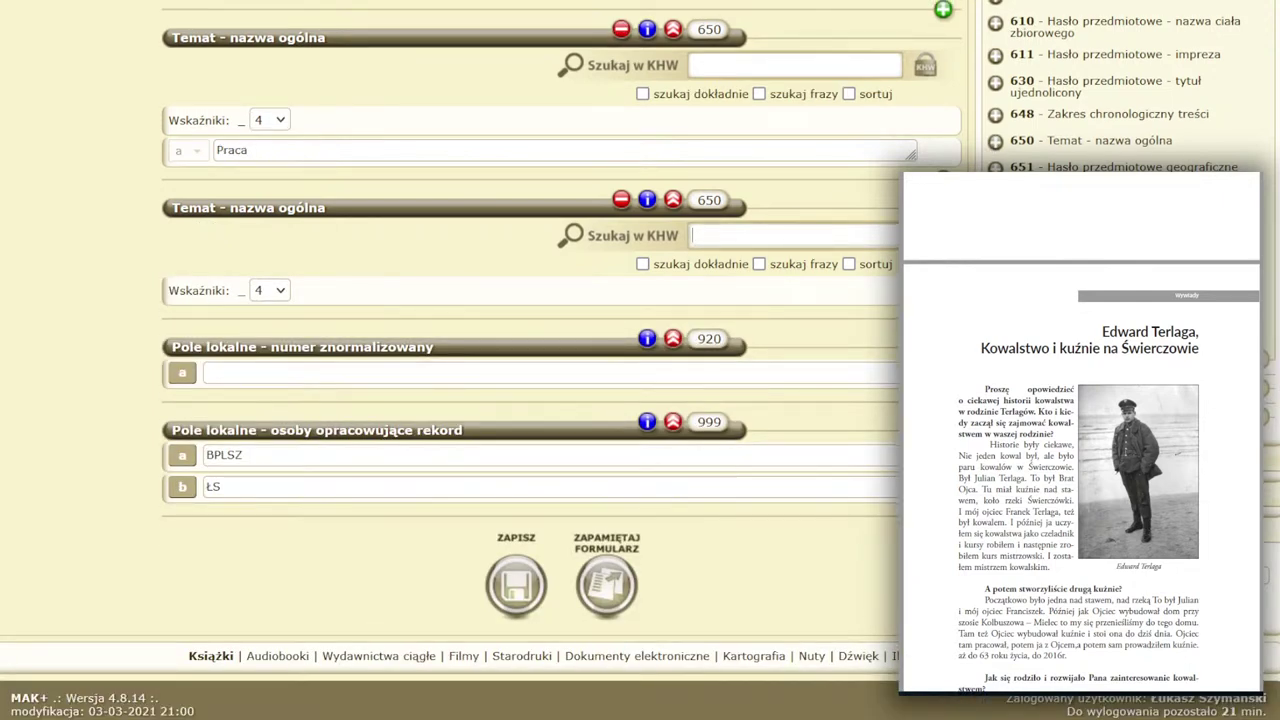
type("Rolnictw")
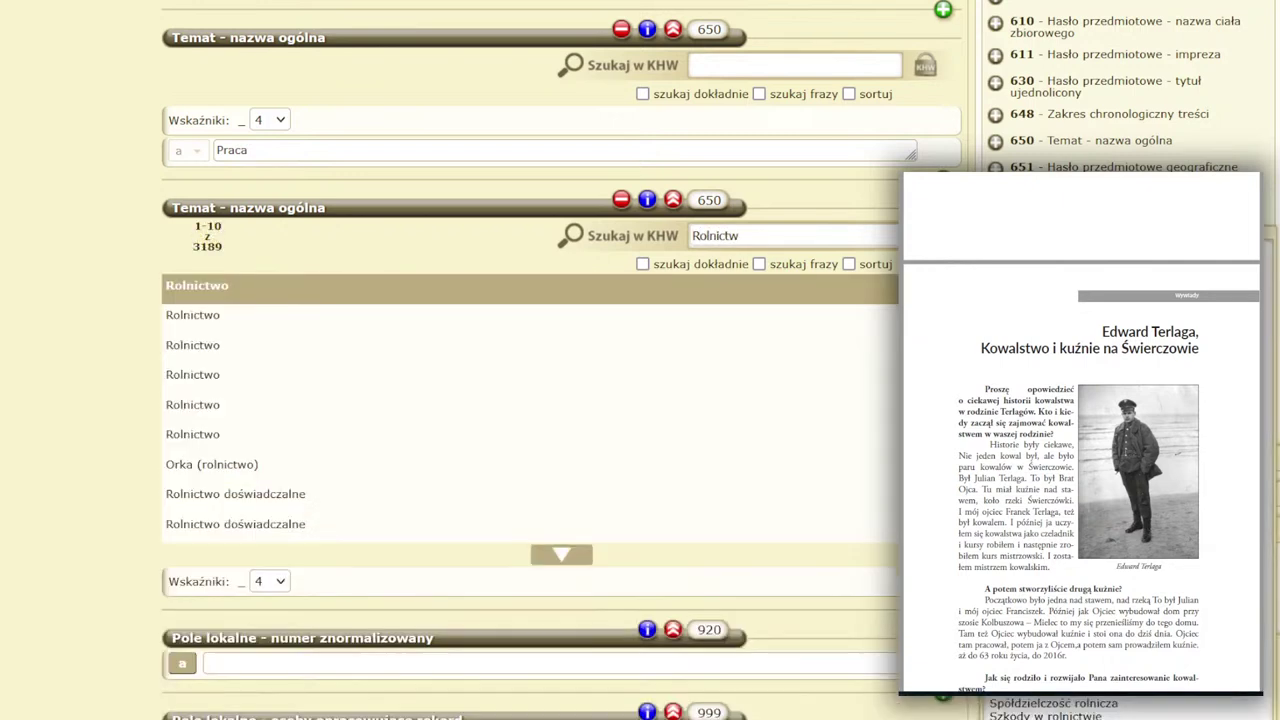
left_click(210, 312)
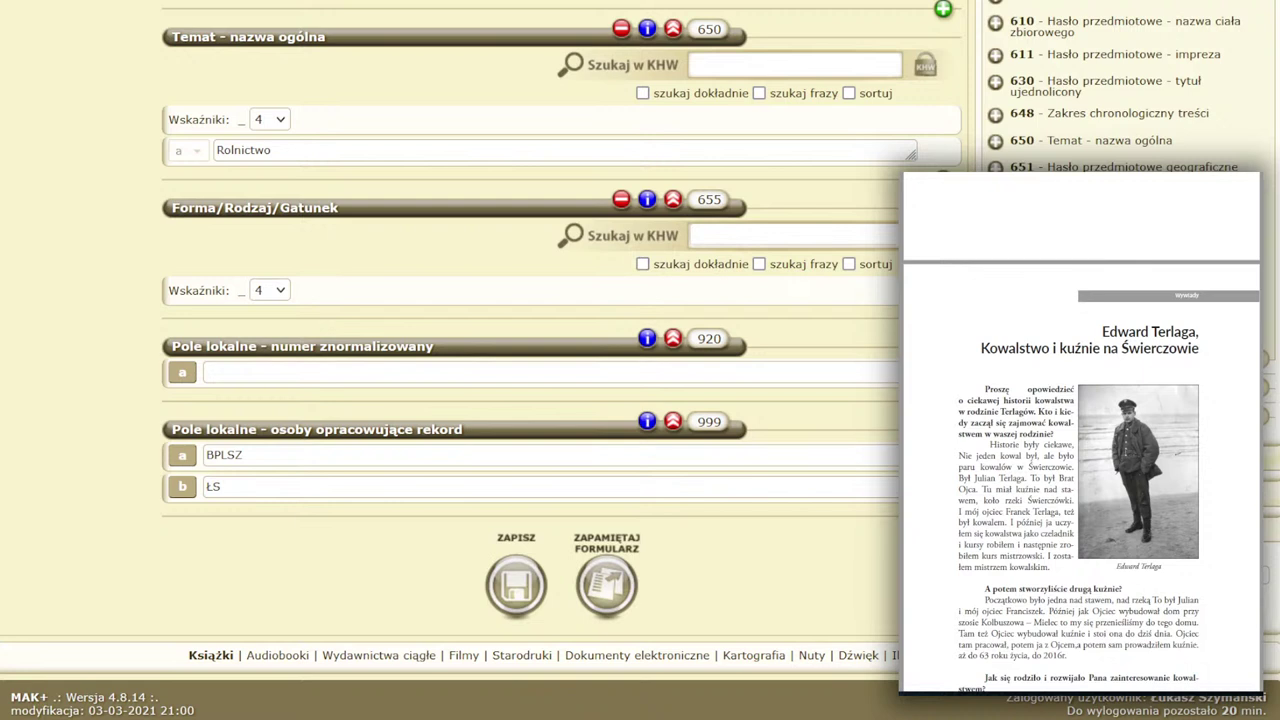
Search the authority file for Wspomnienia and assign Pamiętniki i wspomnienia in field 655, Forma/Rodzaj/Gatunek.
type("Wspomn")
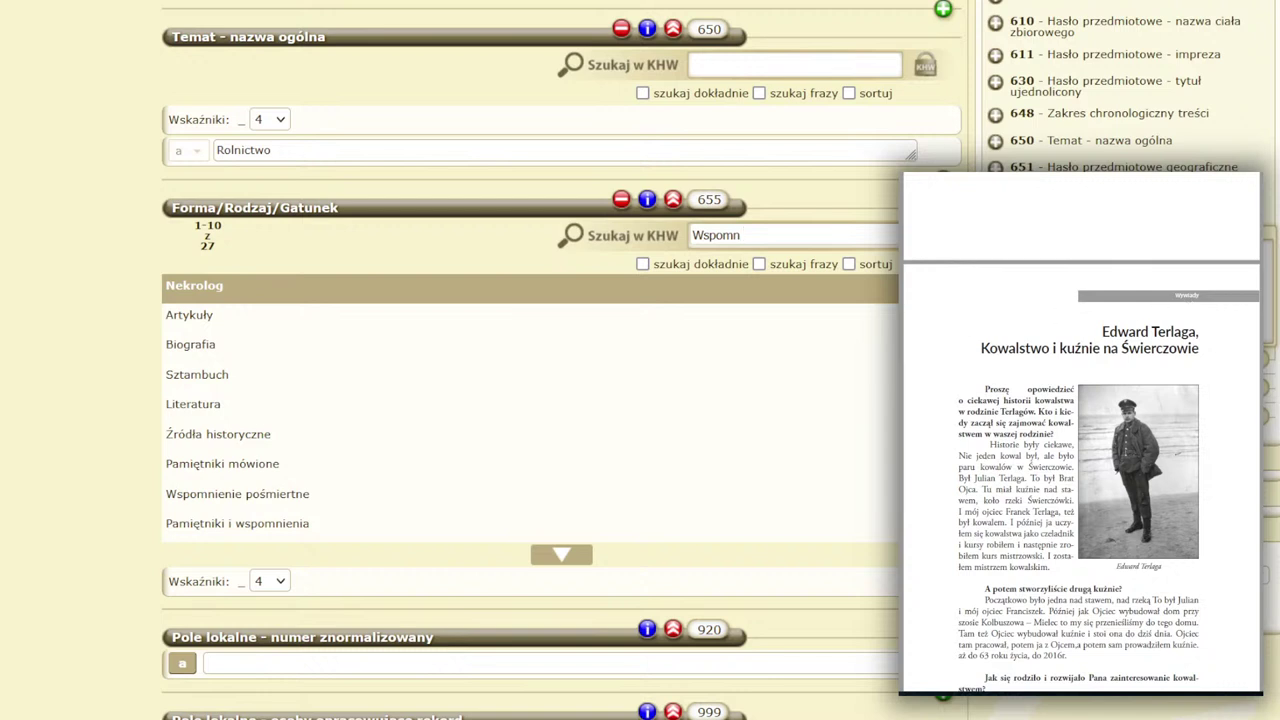
type("ieni")
key("BackSpace")
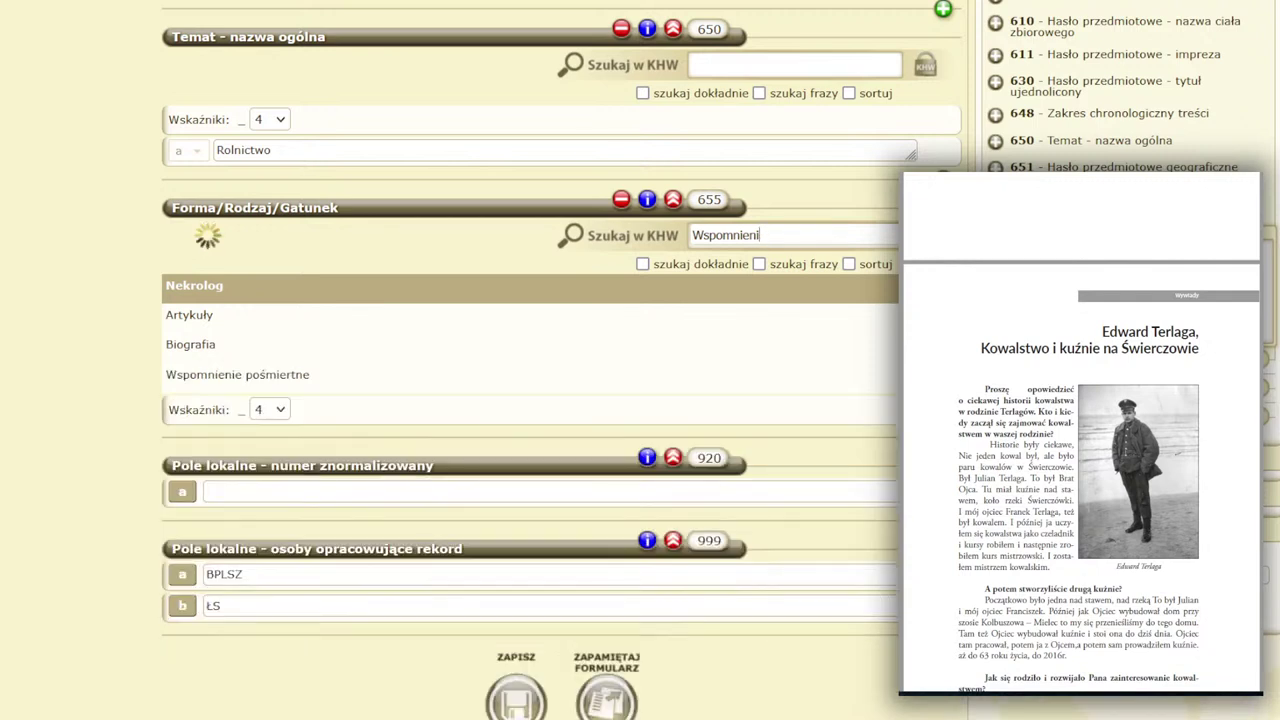
type("a")
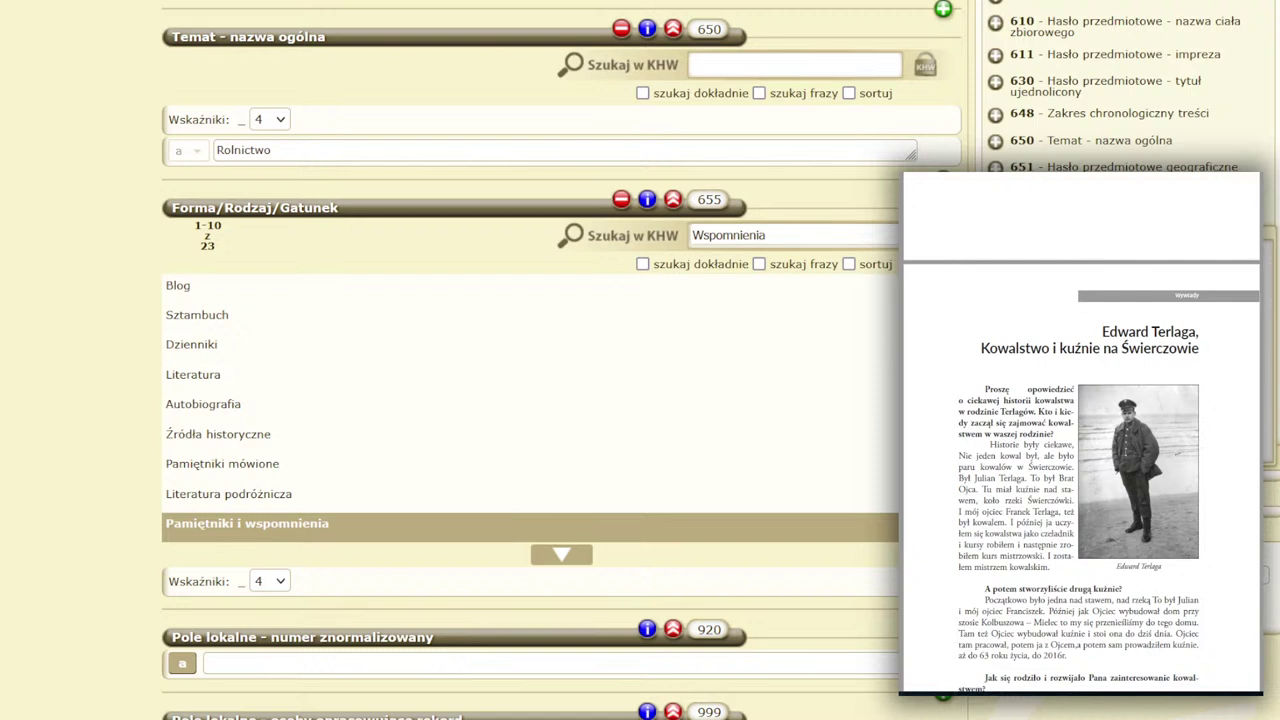
left_click(430, 527)
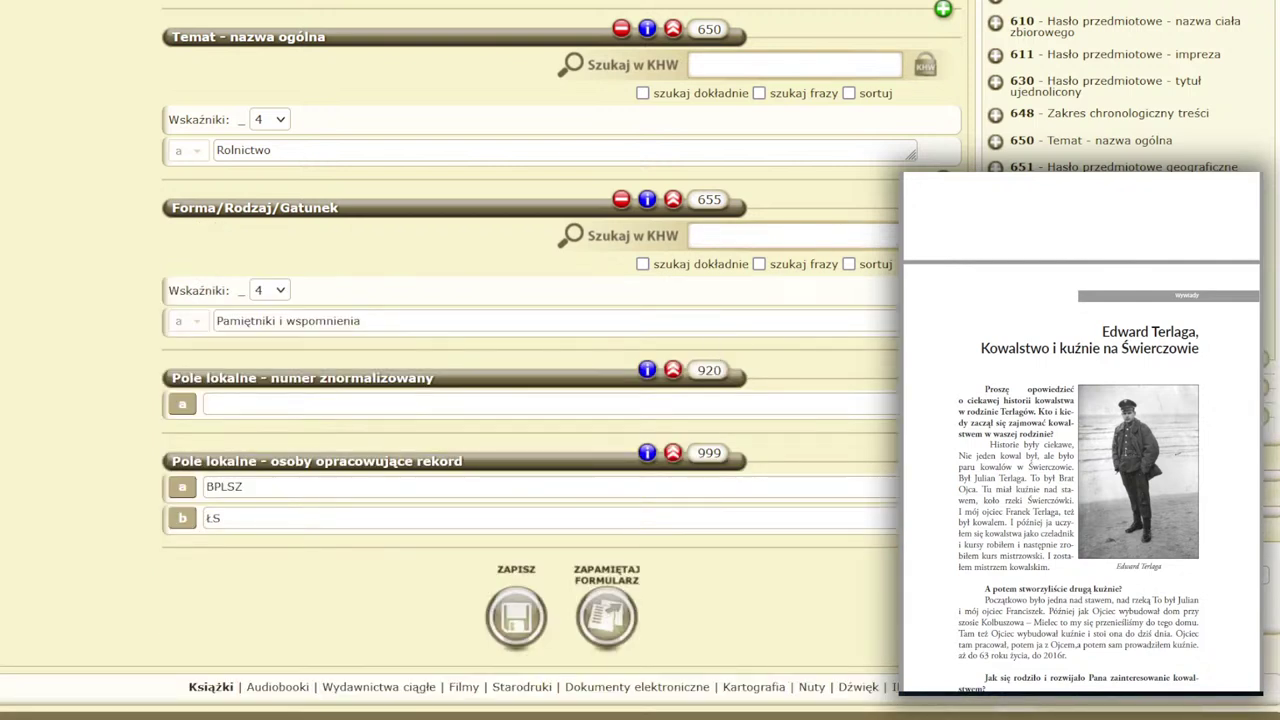
Add a second field 655, Forma/Rodzaj/Gatunek, and assign the authority heading Wywiady to it.
scroll(530, 350, "down", 2)
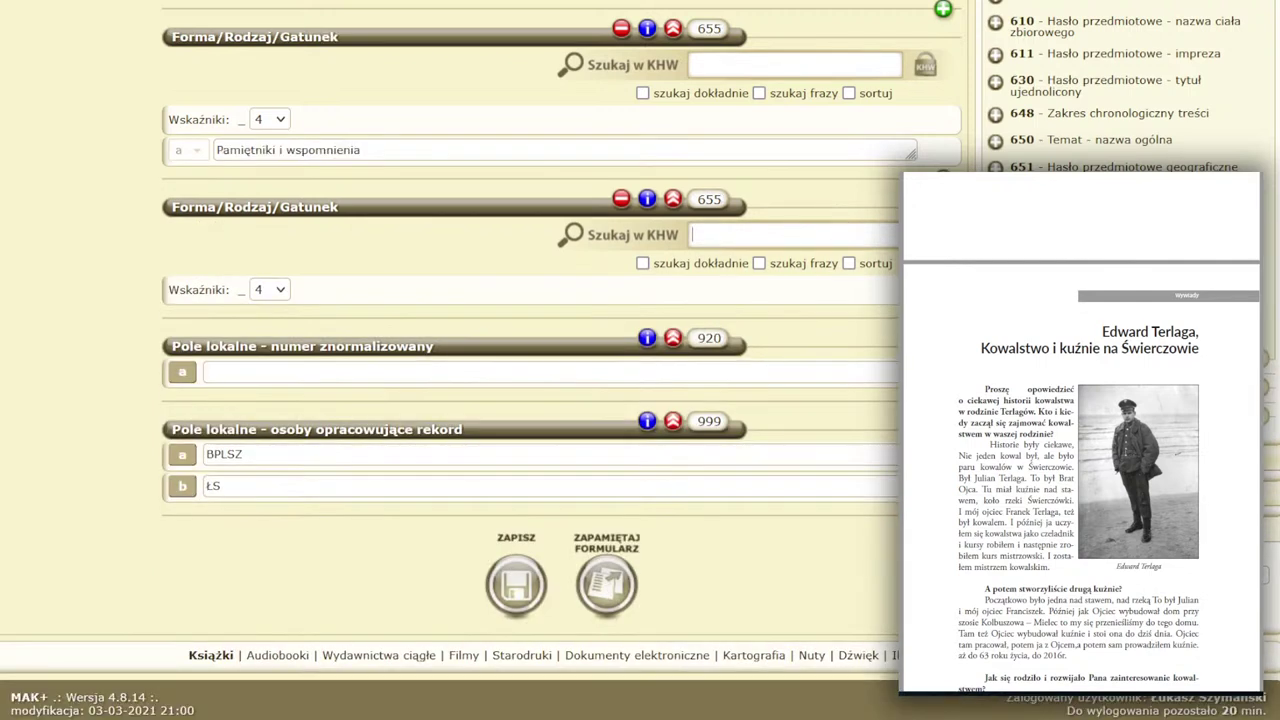
left_click(800, 230)
type("Wywiady")
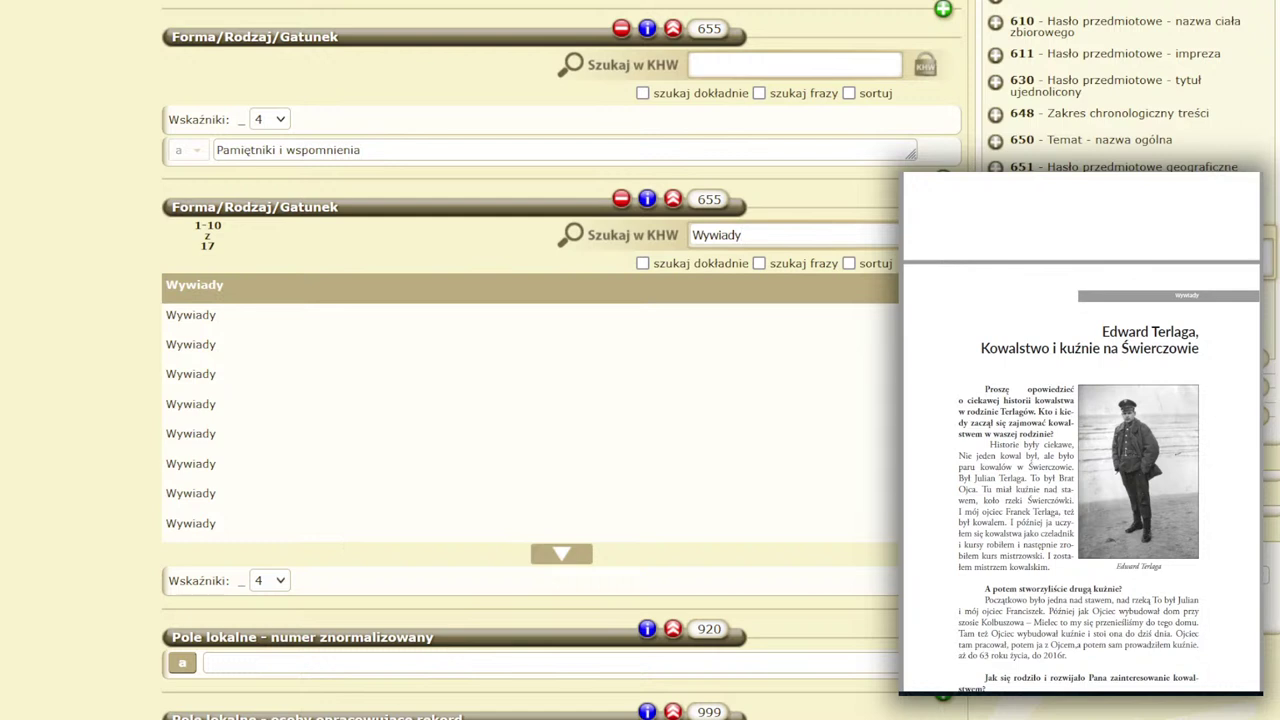
left_click(196, 298)
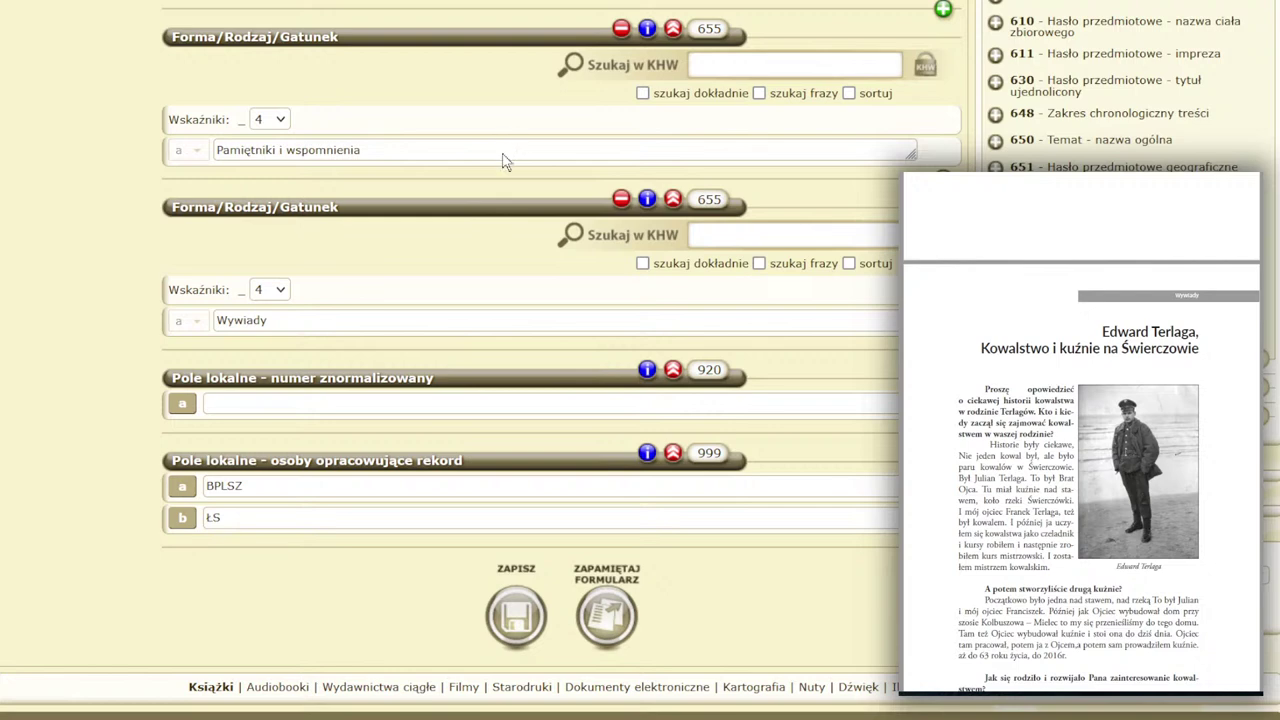
Add the local keywords field 692, Pole lokalne - słowa kluczowe, and enter Regionalne in subfield x.
scroll(505, 163, "up", 2)
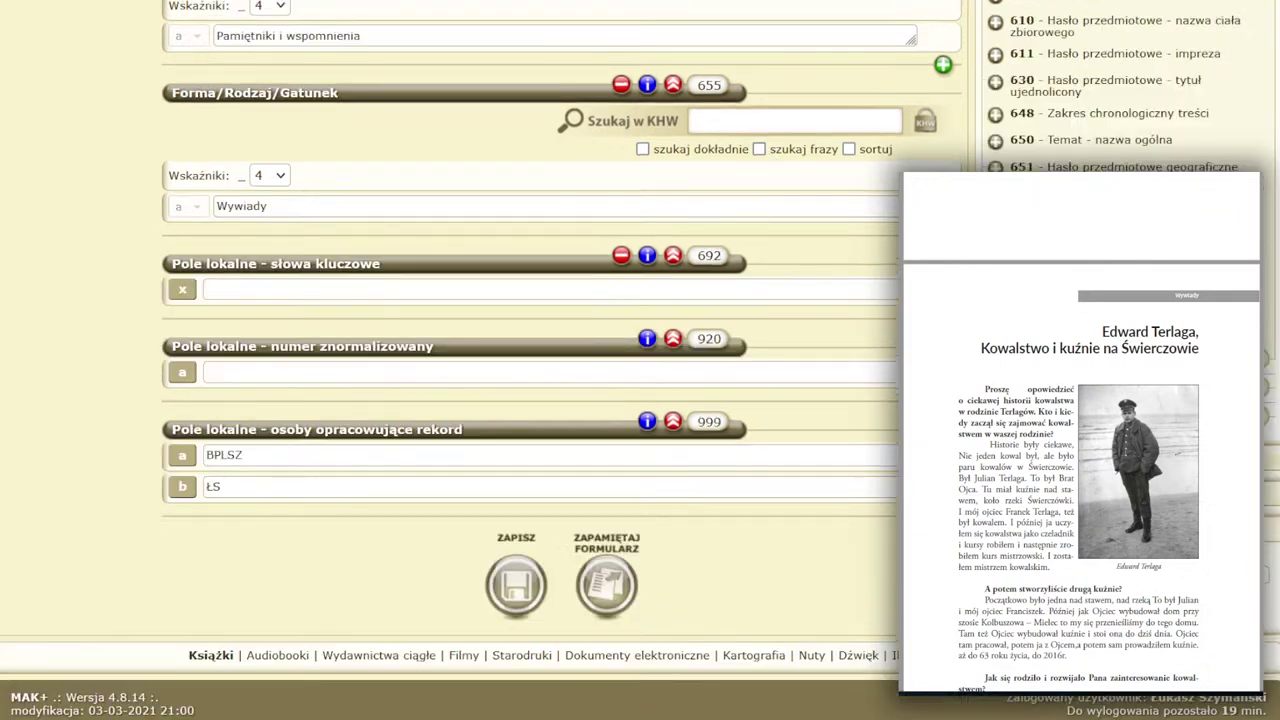
left_click(206, 289)
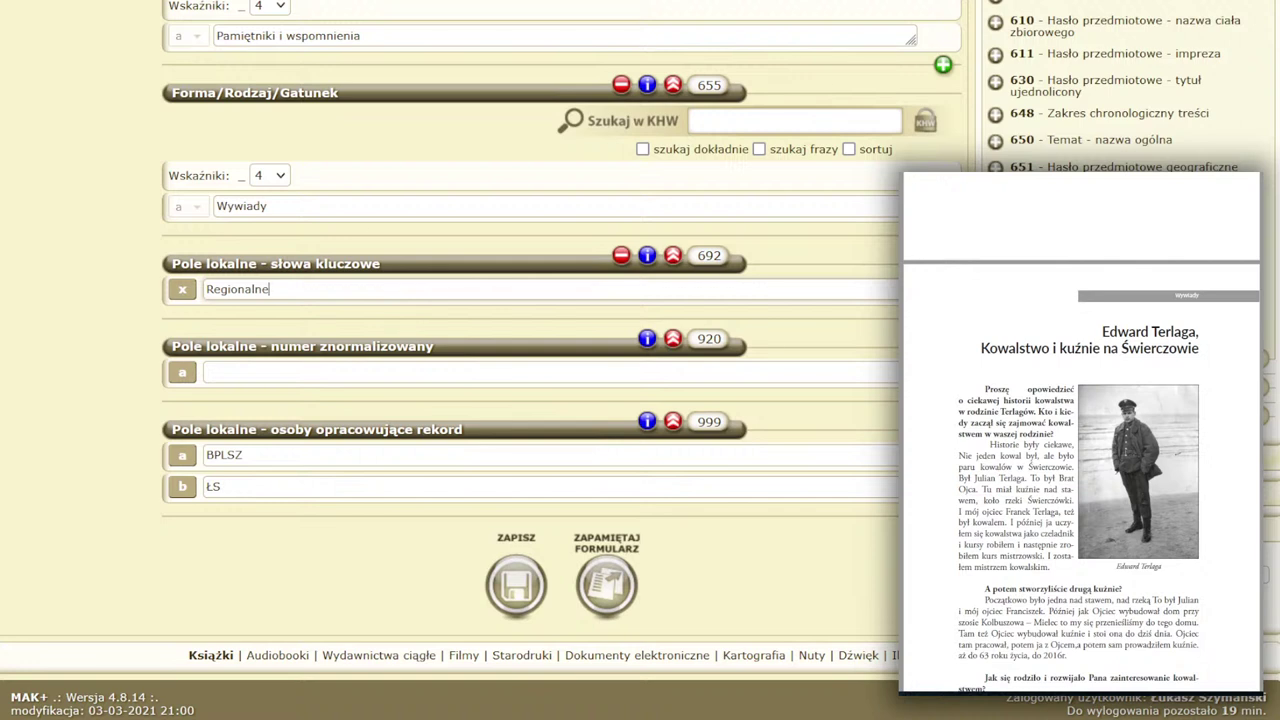
left_click(494, 364)
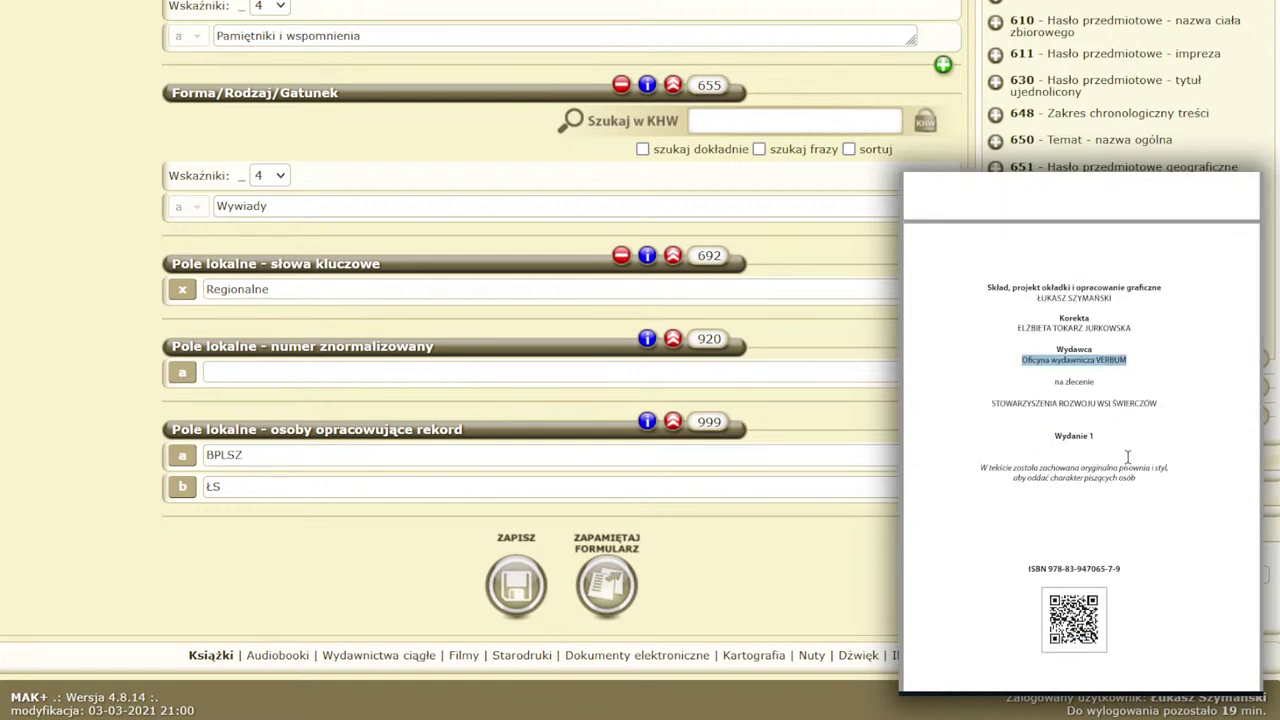
left_click_drag(1123, 456, 1048, 458)
right_click(1064, 464)
left_click(1088, 473)
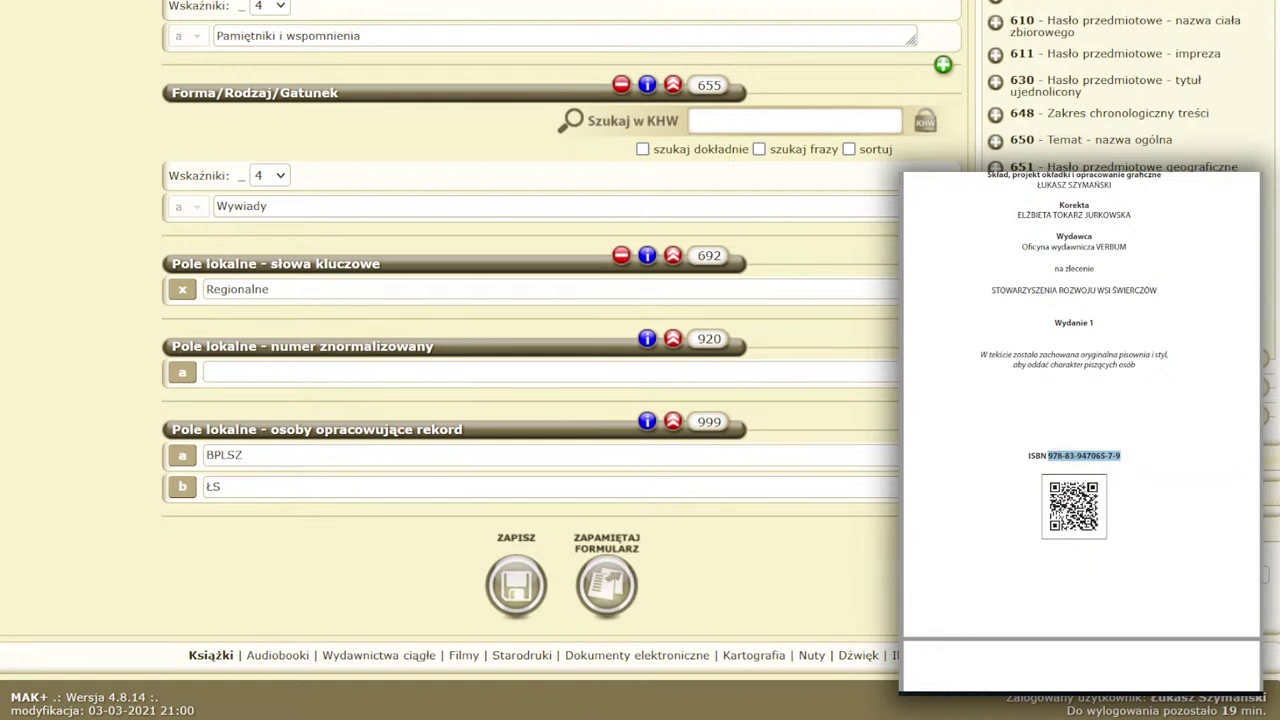
right_click(252, 378)
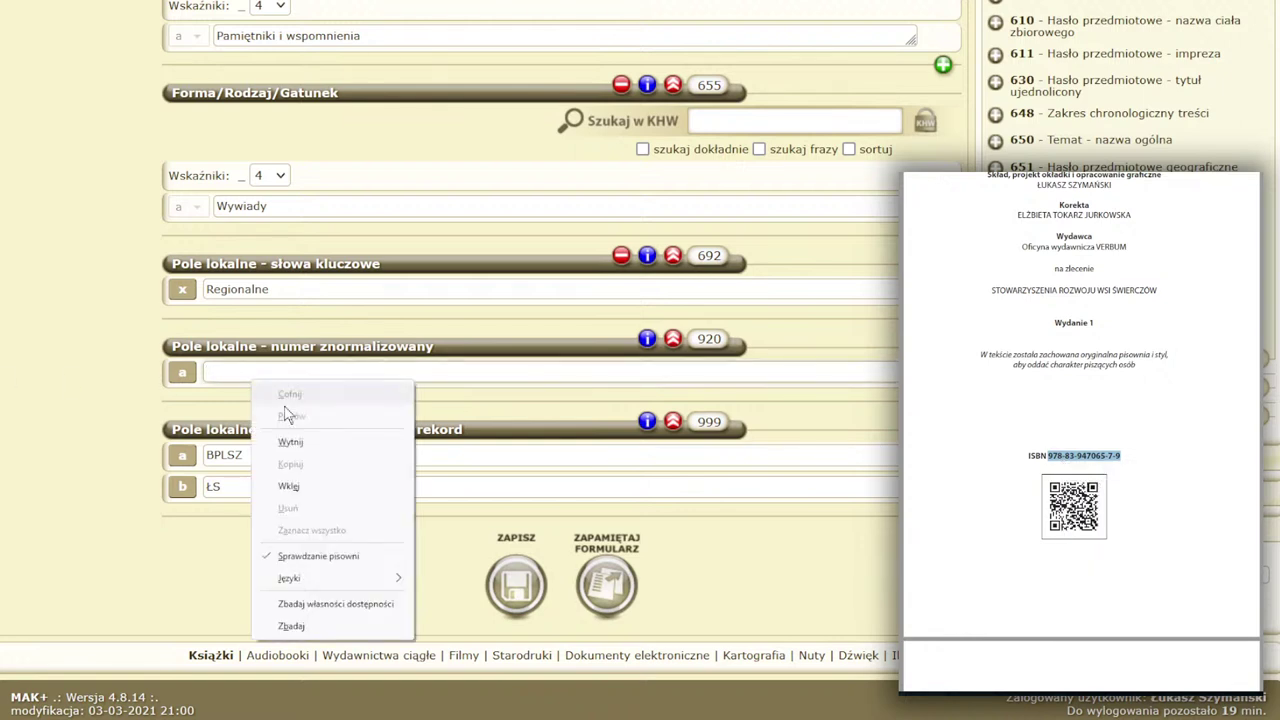
left_click(294, 486)
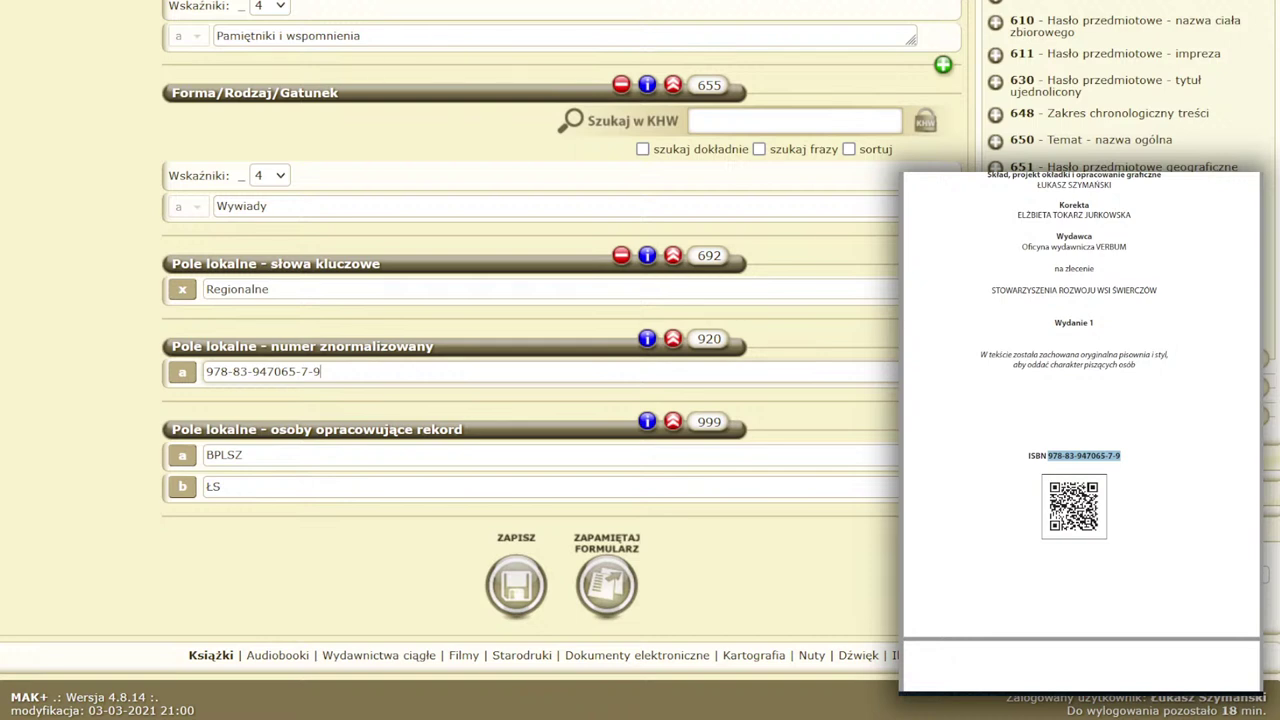
Check the completed subject, genre and local fields, and save the new record to the central database.
scroll(1120, 90, "down", 5)
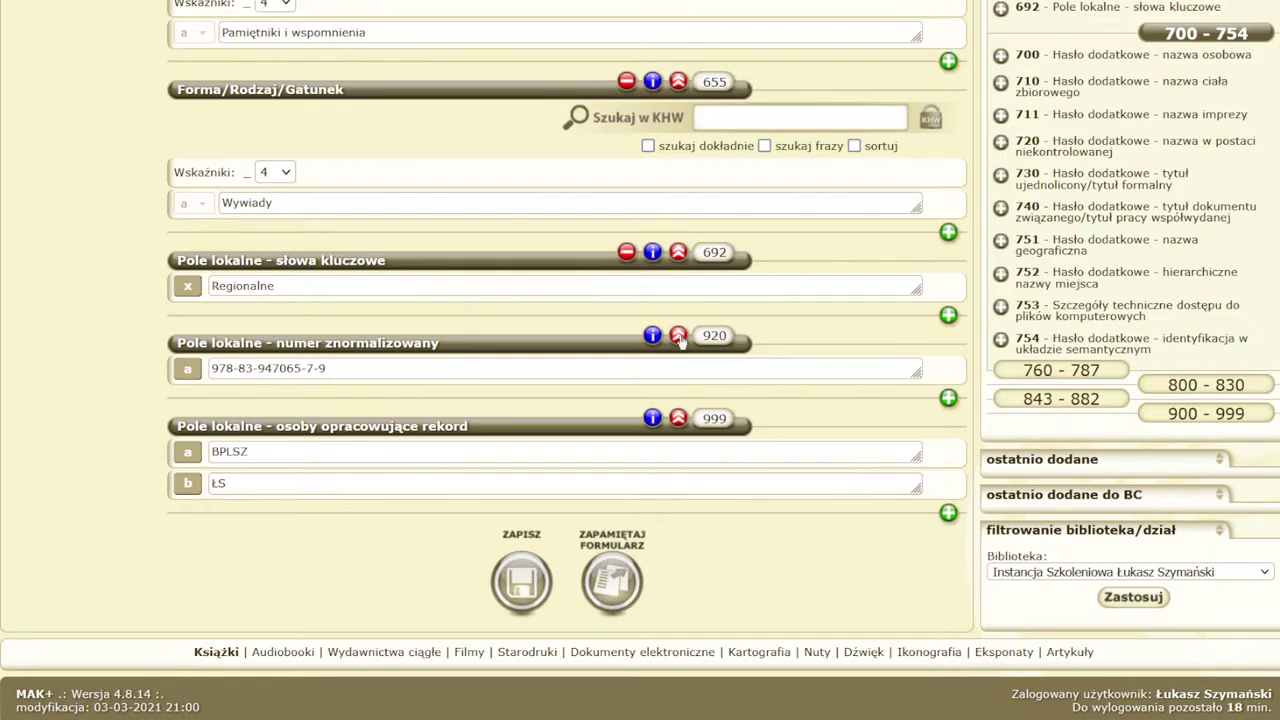
scroll(567, 360, "up", 5)
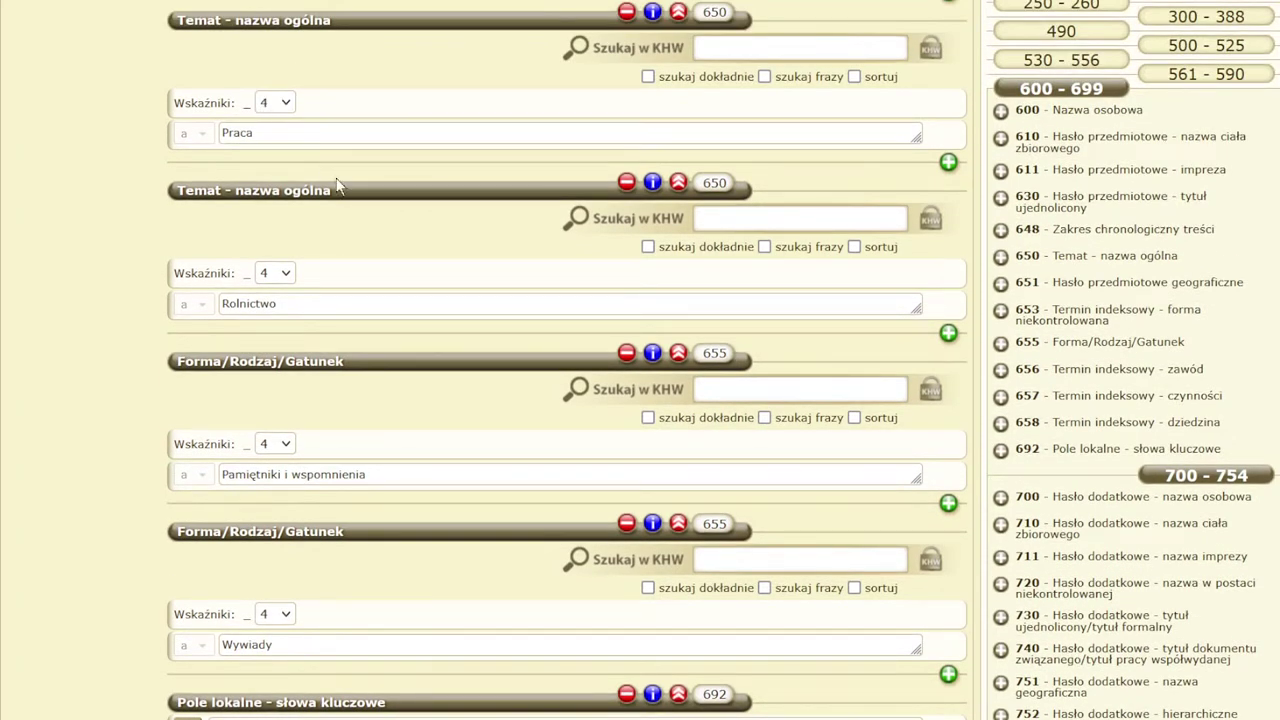
scroll(510, 556, "down", 5)
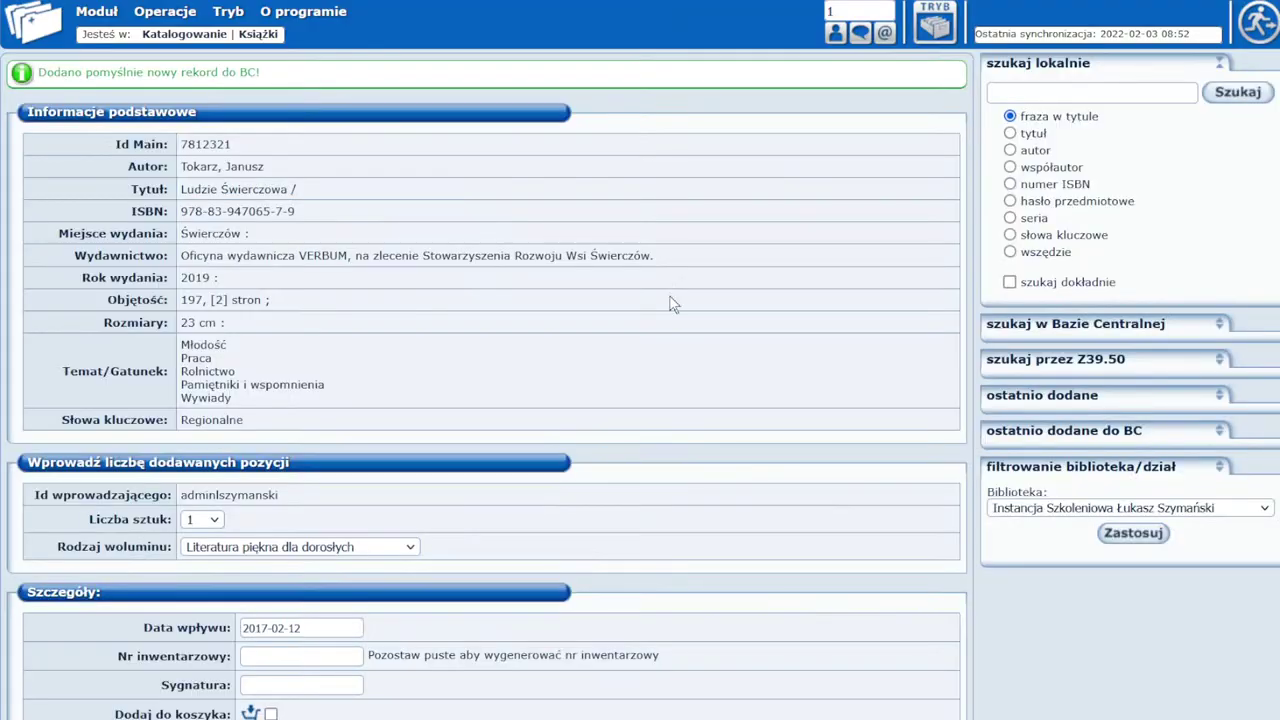
Review the saved record's basic information and the form for adding its copies, including the item details.
scroll(575, 120, "down", 1)
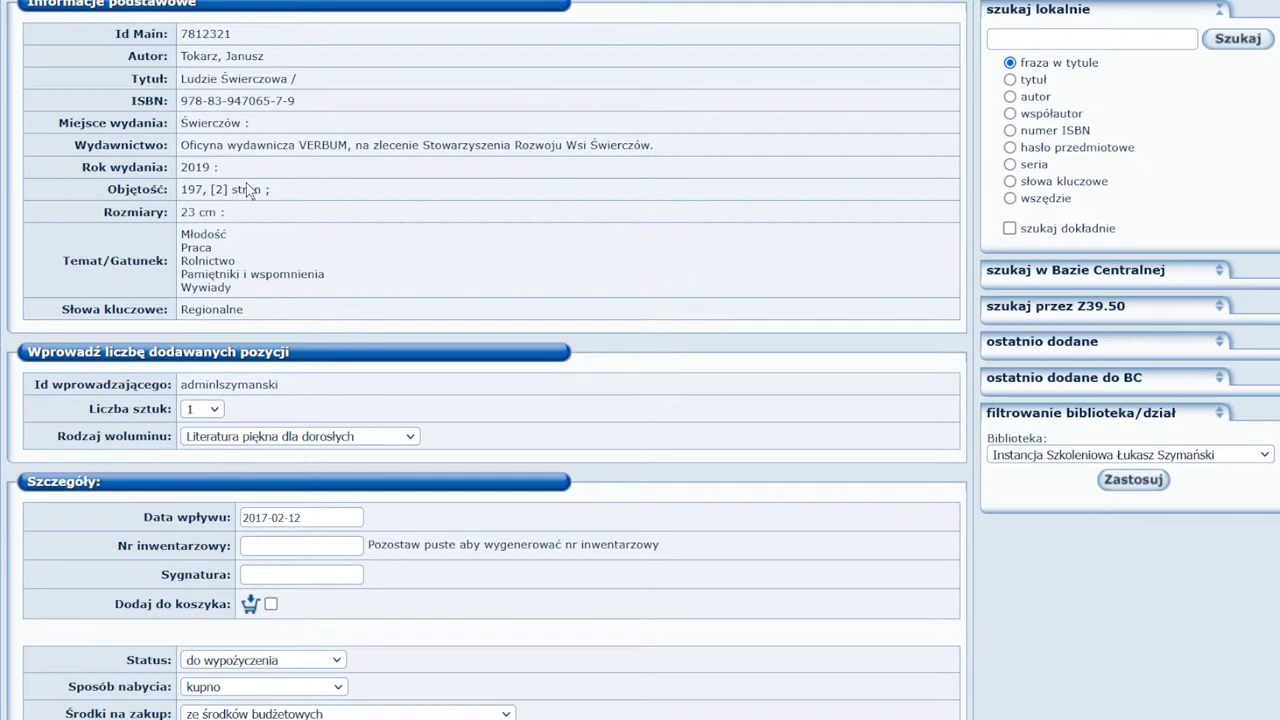
scroll(398, 158, "down", 1)
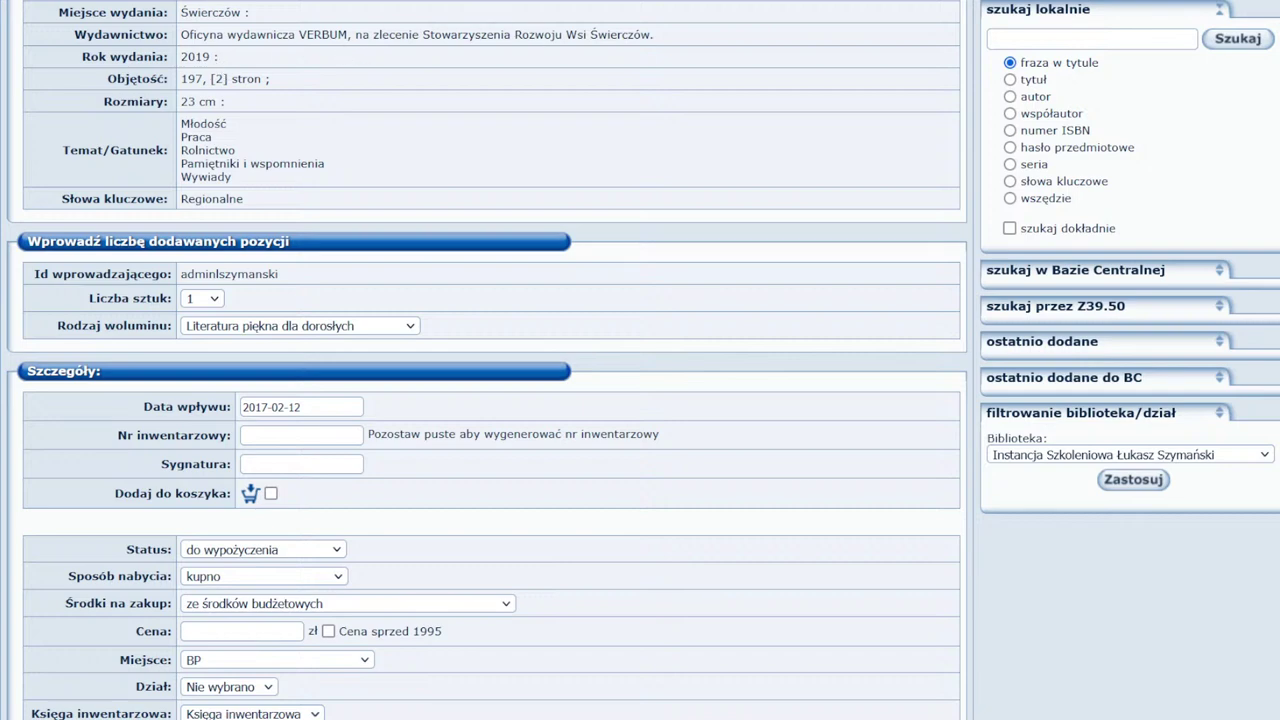
scroll(523, 177, "up", 3)
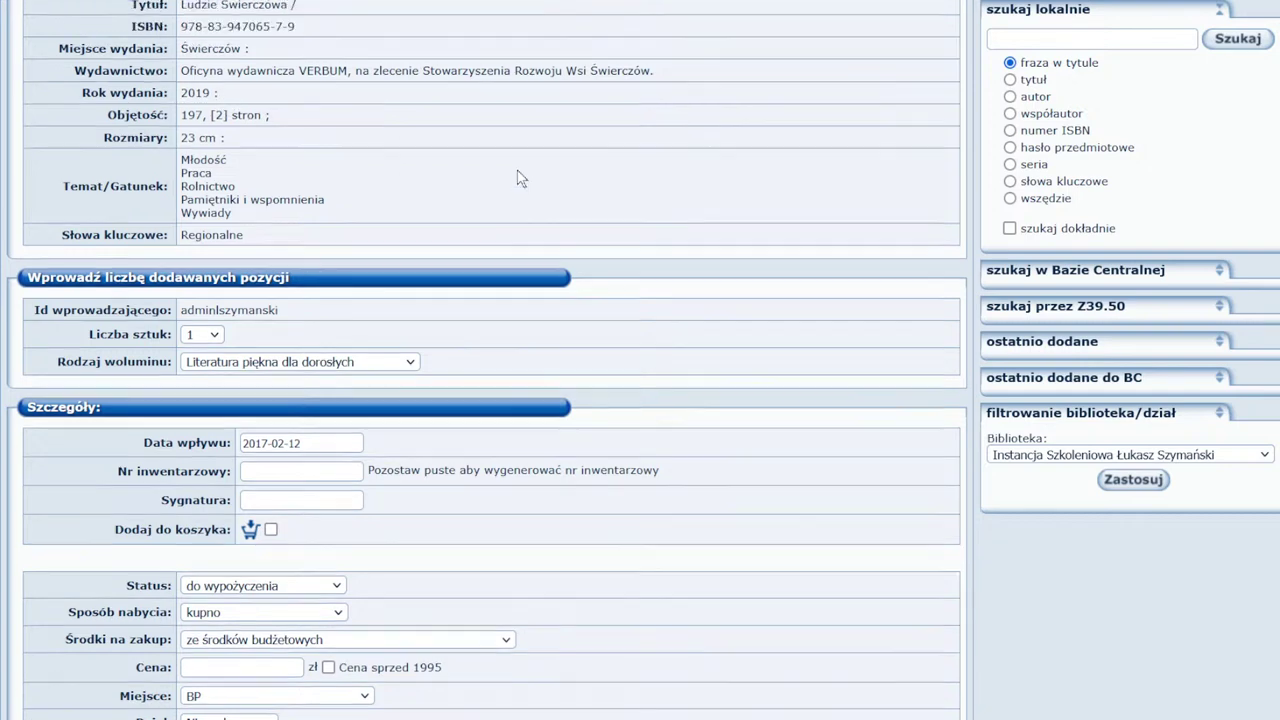
scroll(533, 295, "down", 5)
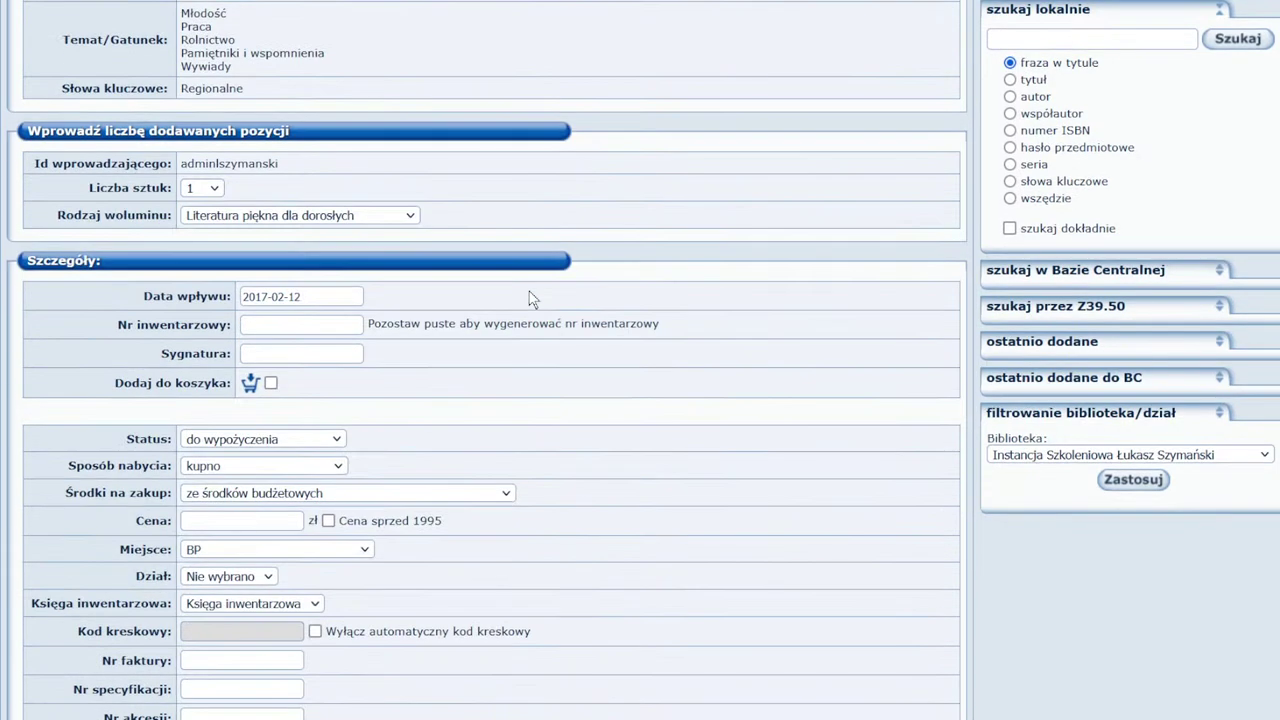
Set the new copy's call number (Sygnatura) to the suggested Regionalna and its price (Cena) to 0.
scroll(553, 298, "down", 4)
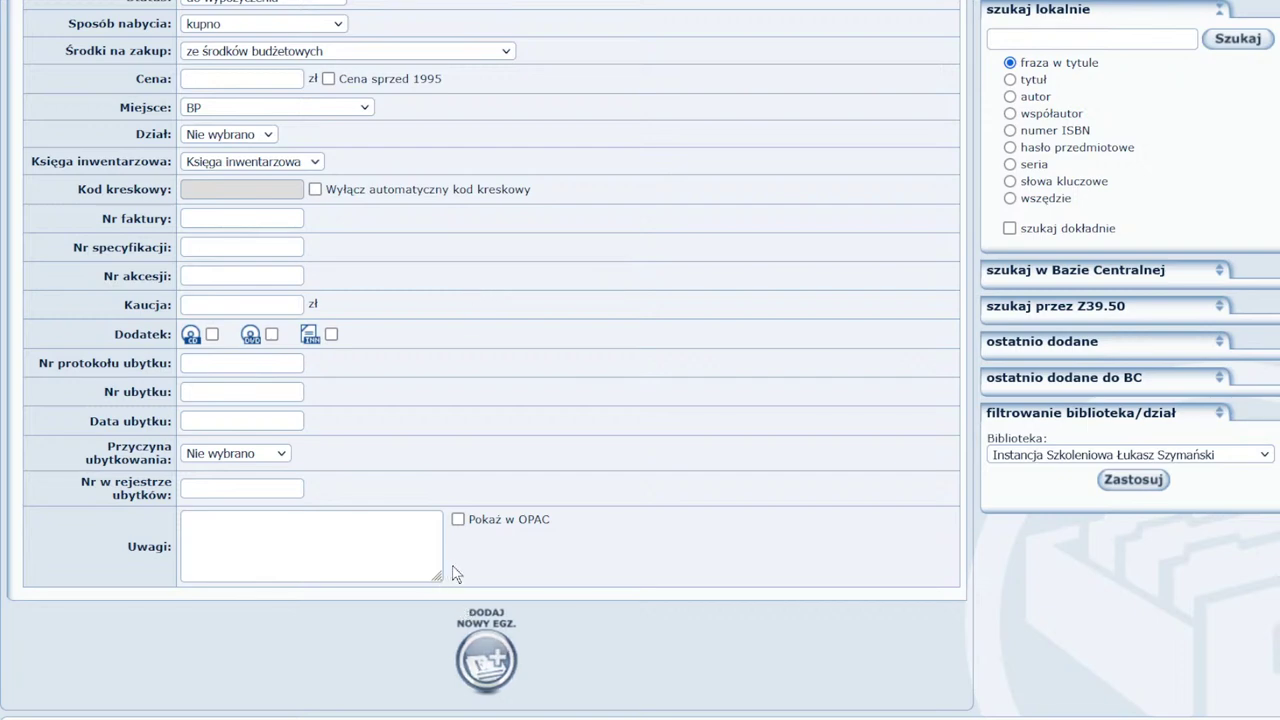
scroll(452, 573, "up", 5)
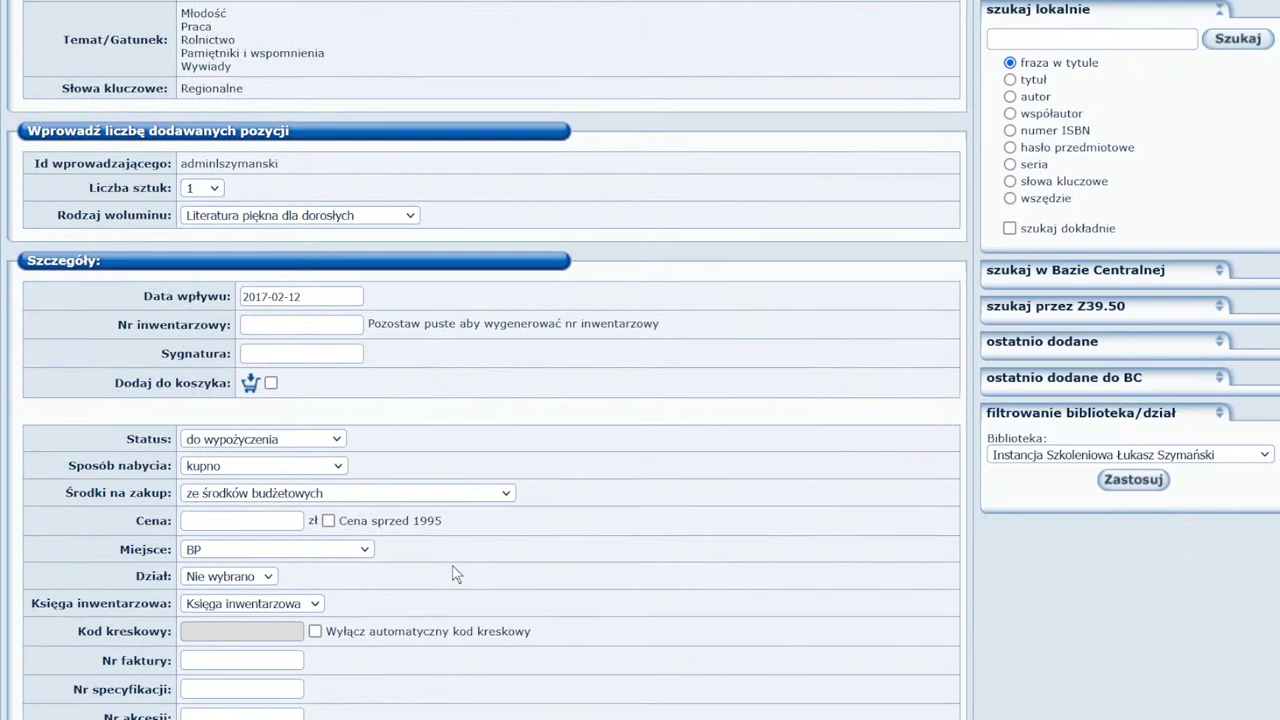
left_click(301, 353)
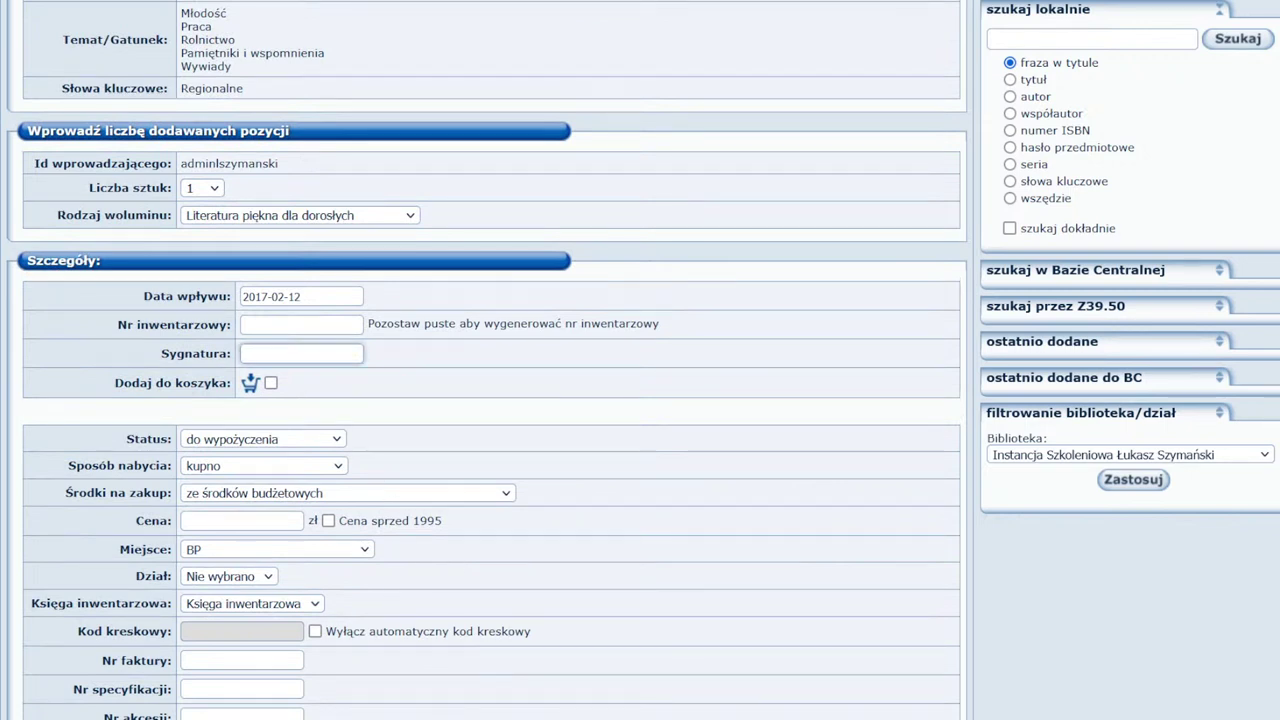
type("r")
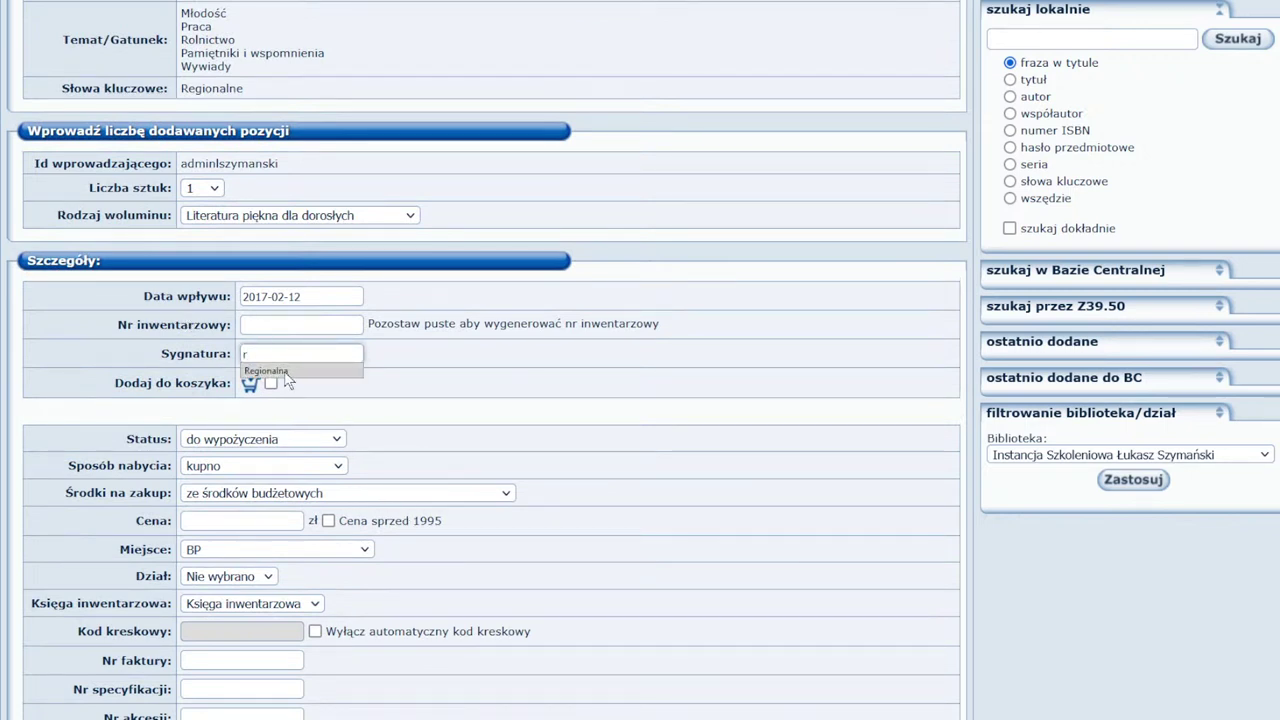
left_click(270, 371)
left_click(235, 521)
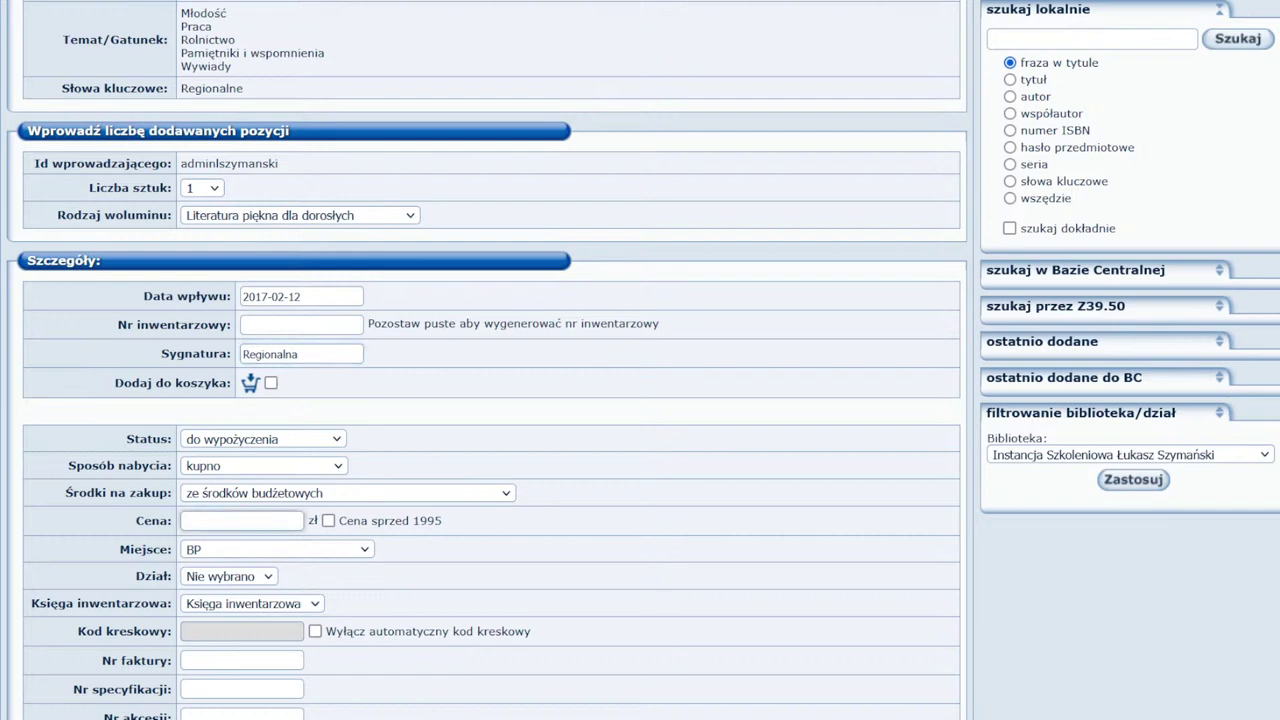
type("0")
Submit the new copy and confirm adding both the record and its copy.
scroll(304, 498, "down", 5)
left_click(488, 586)
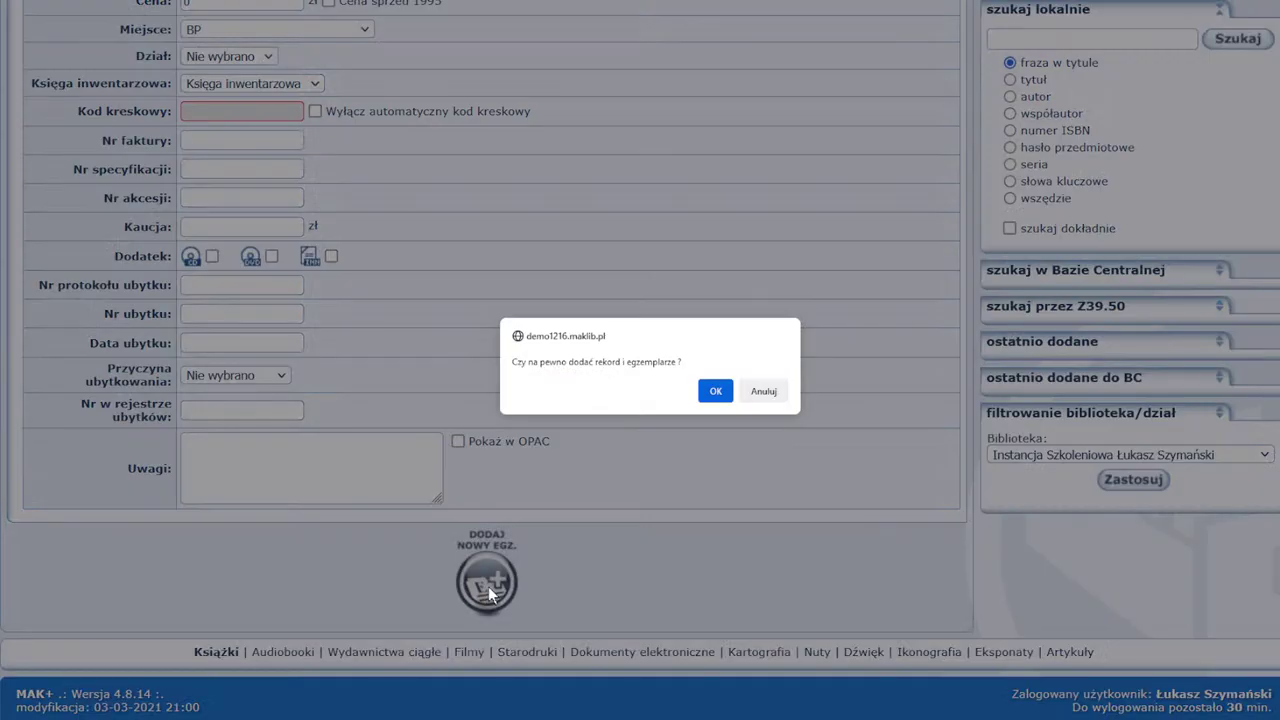
left_click(710, 395)
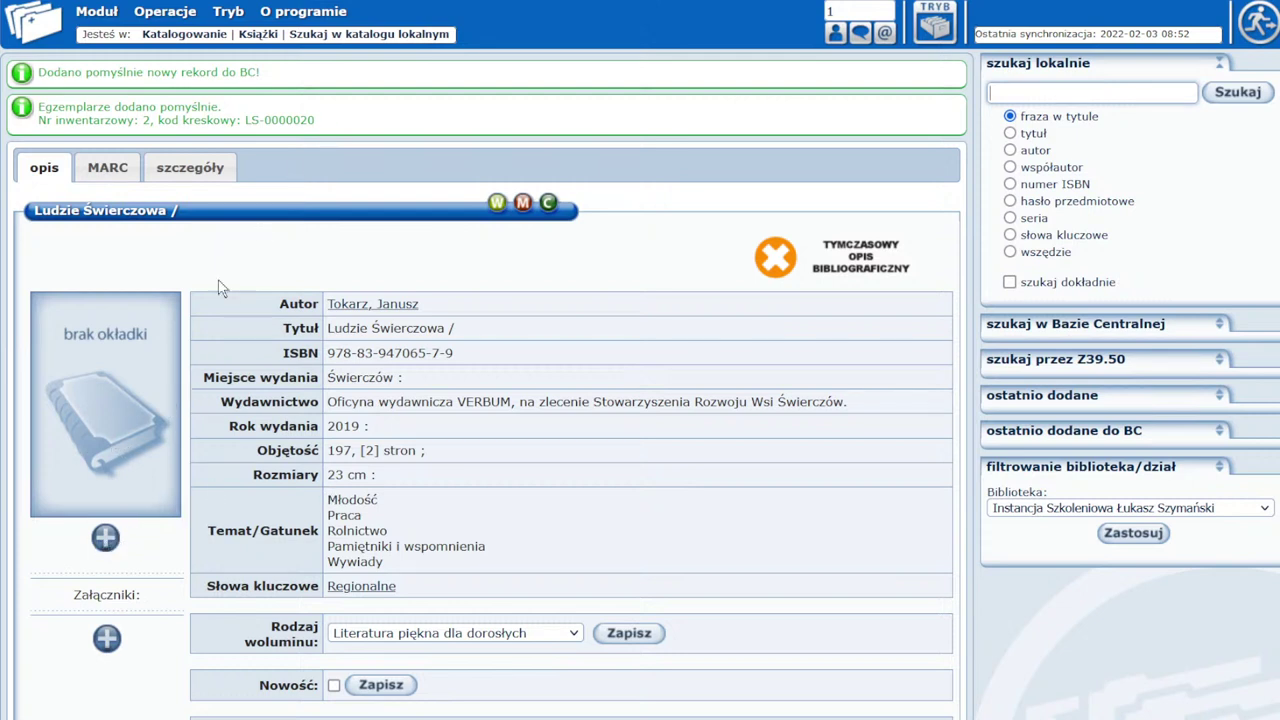
Search Google Images in a new browser tab for "ludzie świerczowa" and open the plain Ludzie Świerczowa cover image from cyfrowa.bibliotekakolbuszowa.pl.
key("ctrl+t")
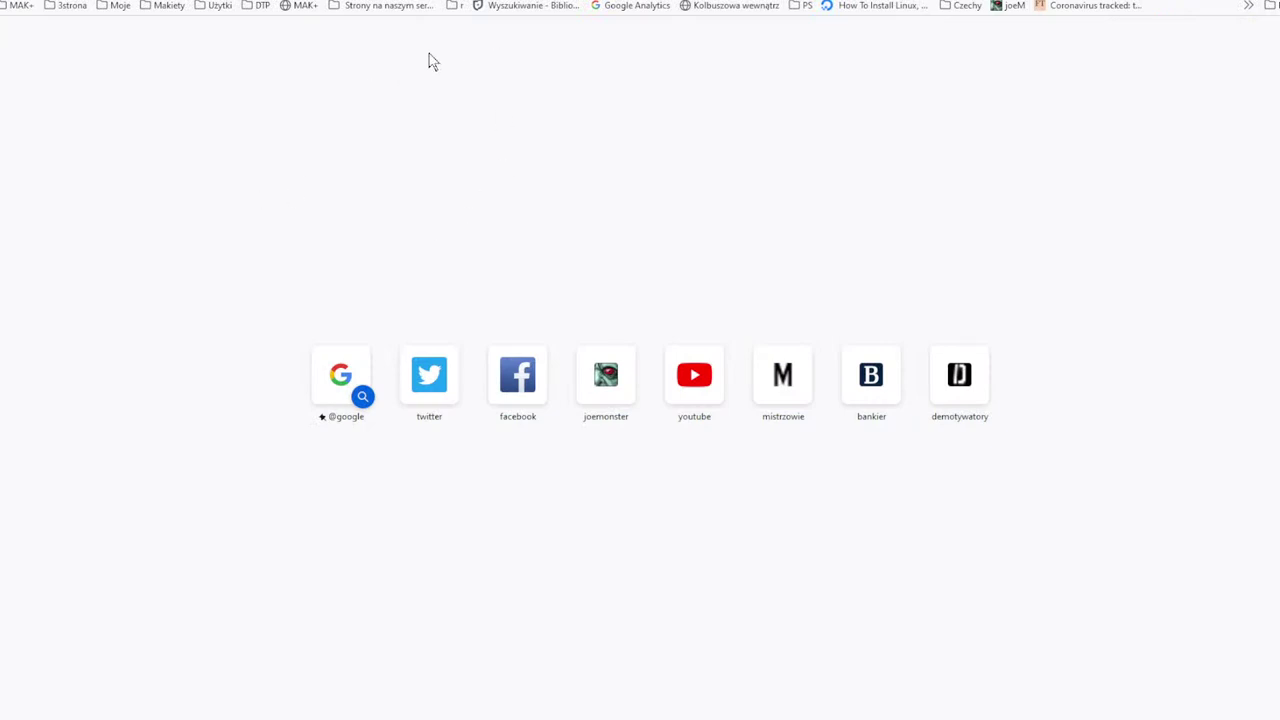
type("lu")
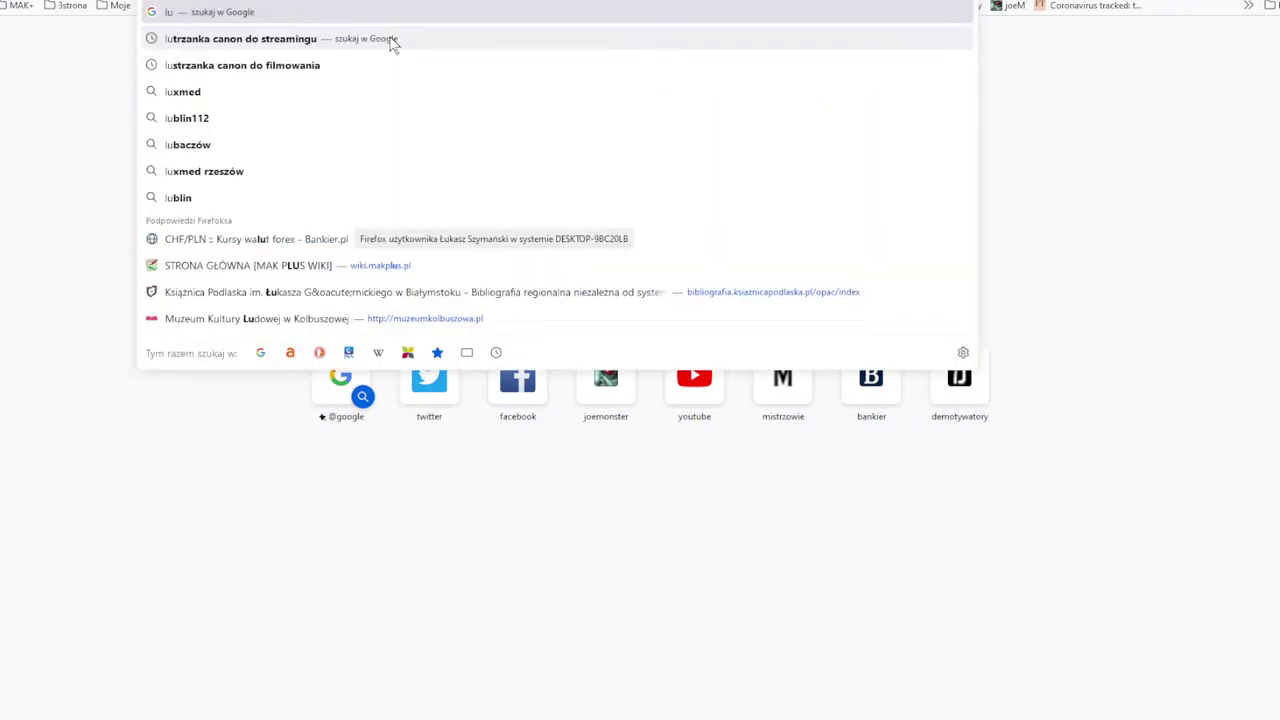
type("dzie bezdomni")
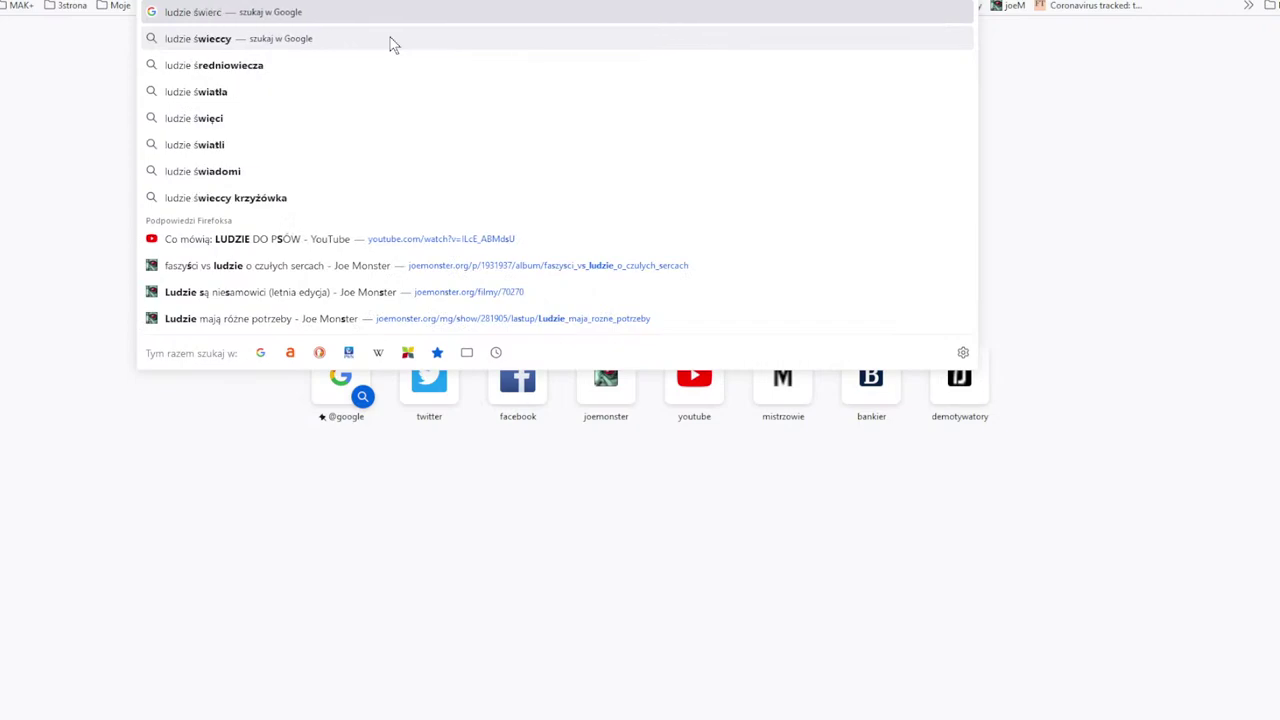
key("Return")
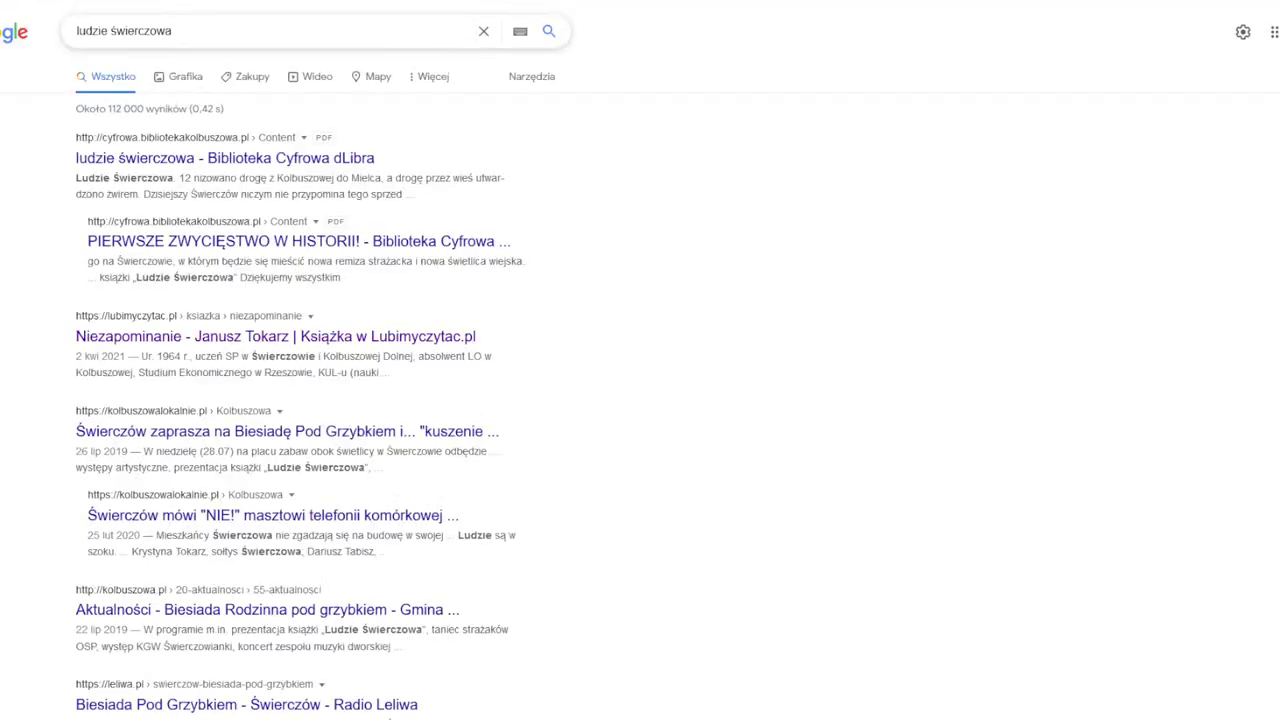
left_click(190, 84)
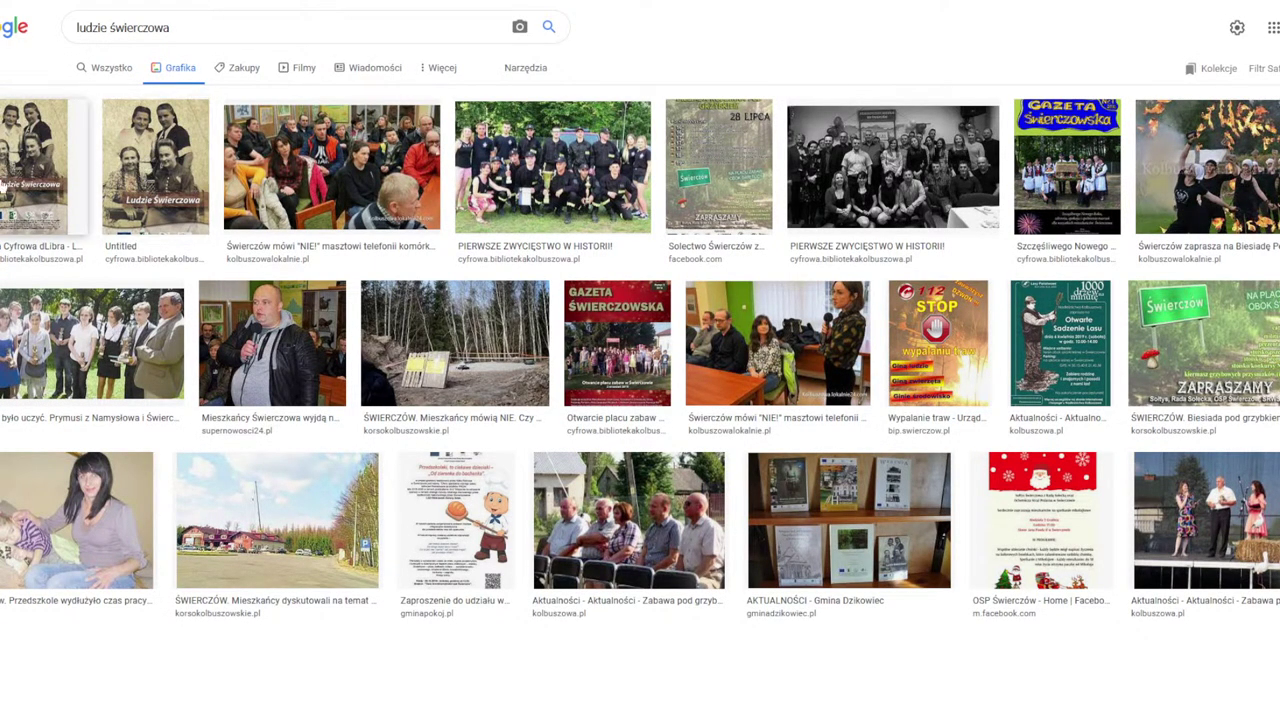
left_click(148, 189)
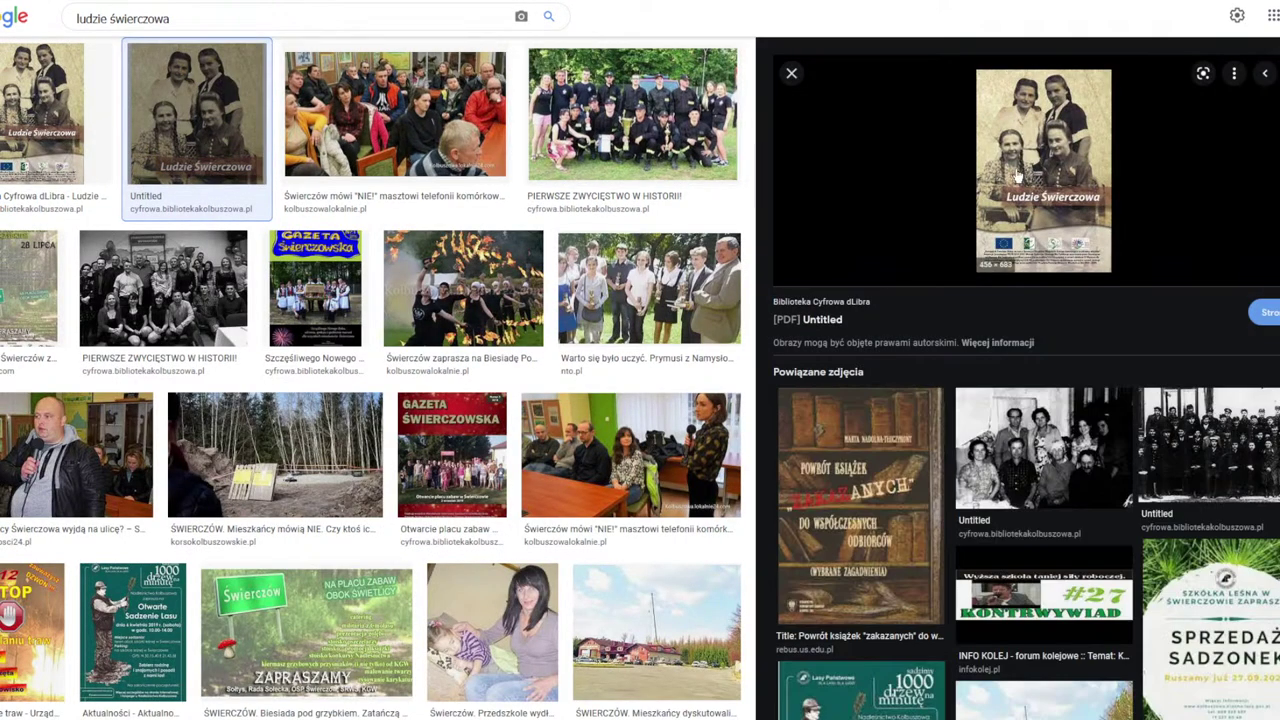
Save the enlarged cover image as indeks.jpg in the Pobrane (Downloads) folder, replacing the existing file.
right_click(1015, 175)
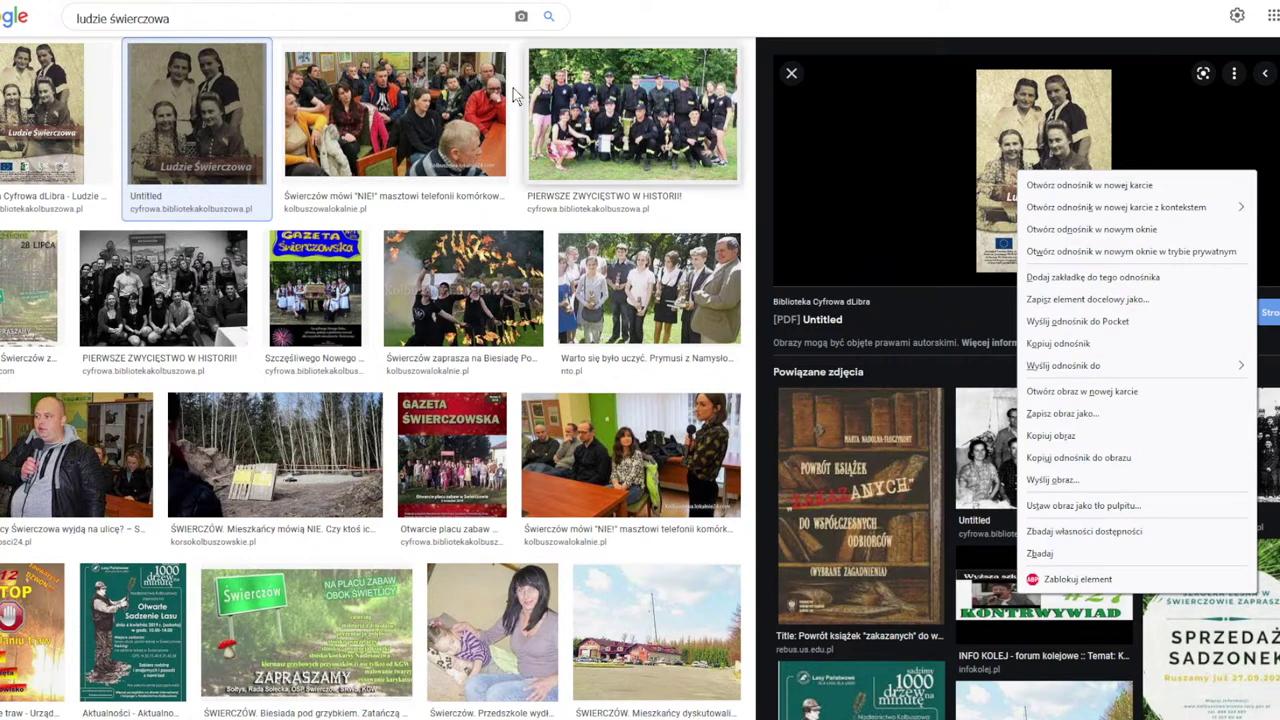
right_click(1057, 123)
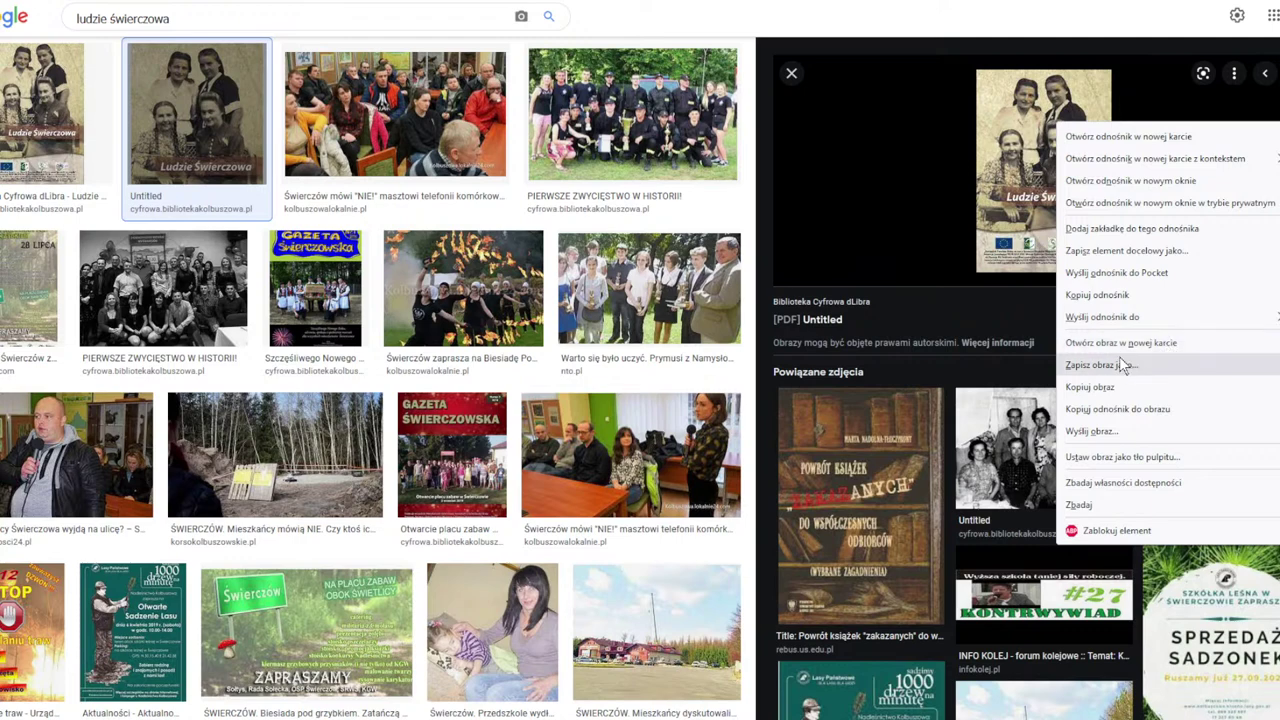
left_click(1124, 365)
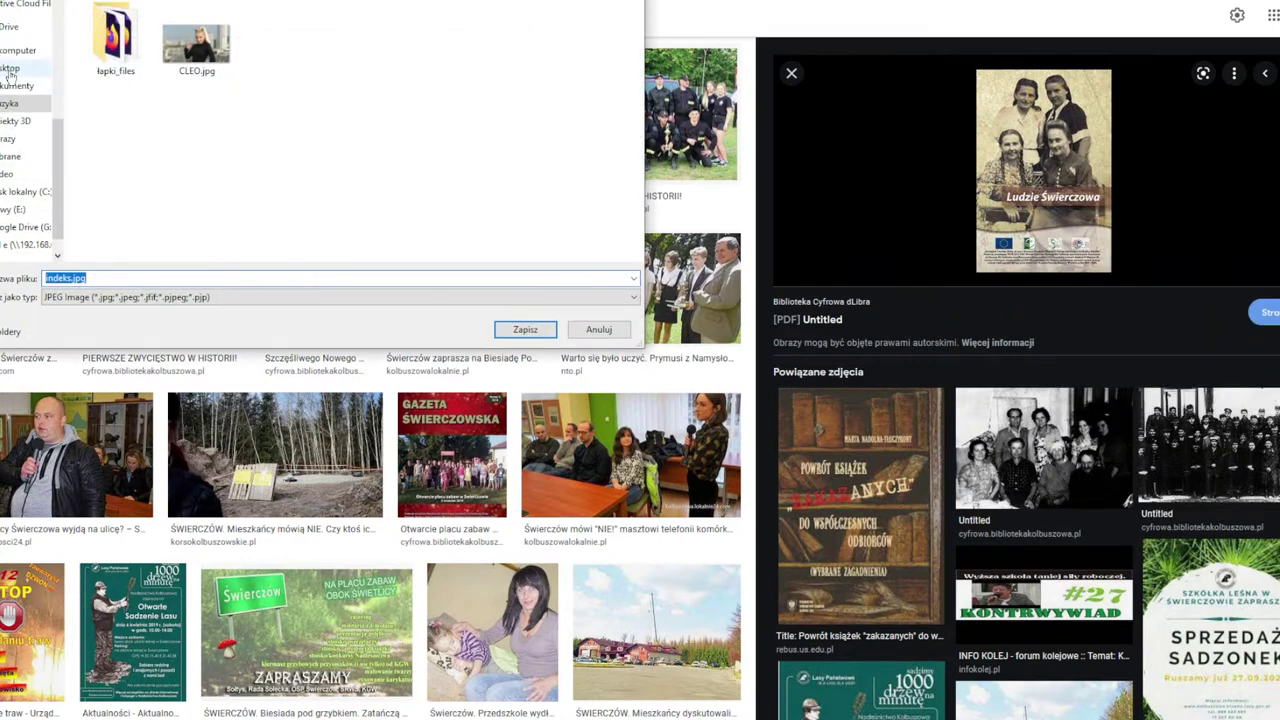
left_click(10, 157)
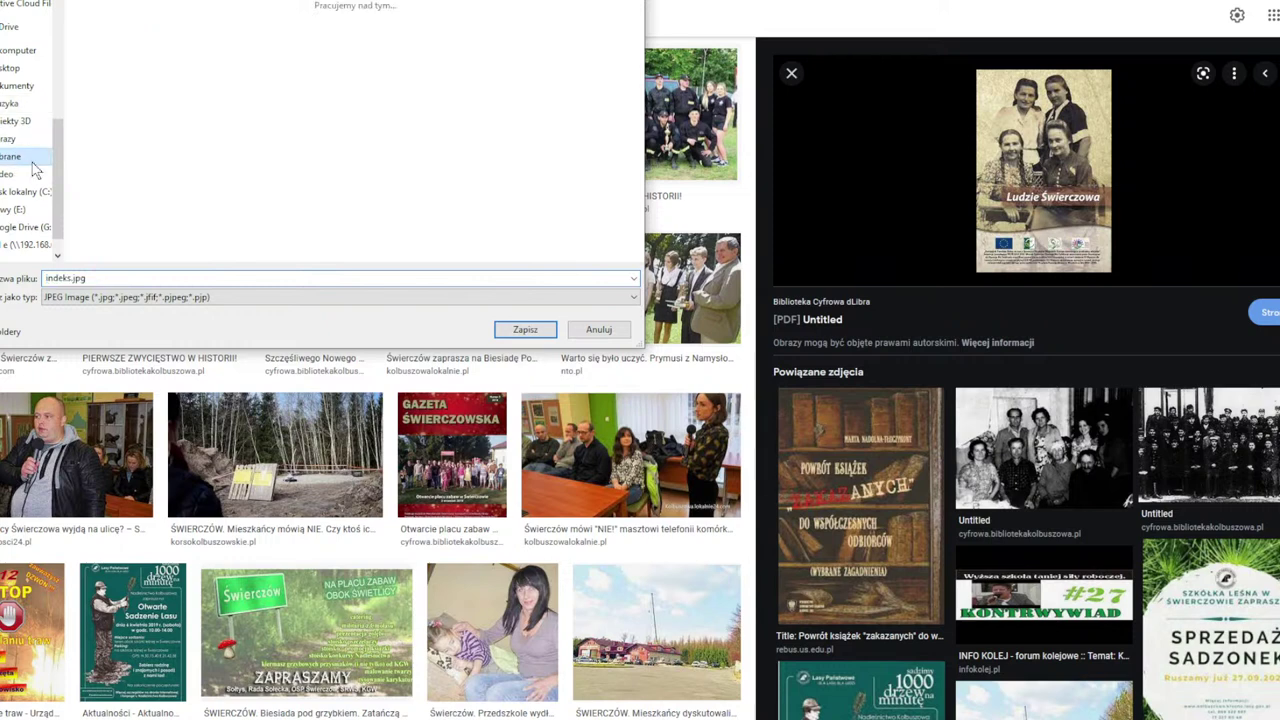
left_click(527, 333)
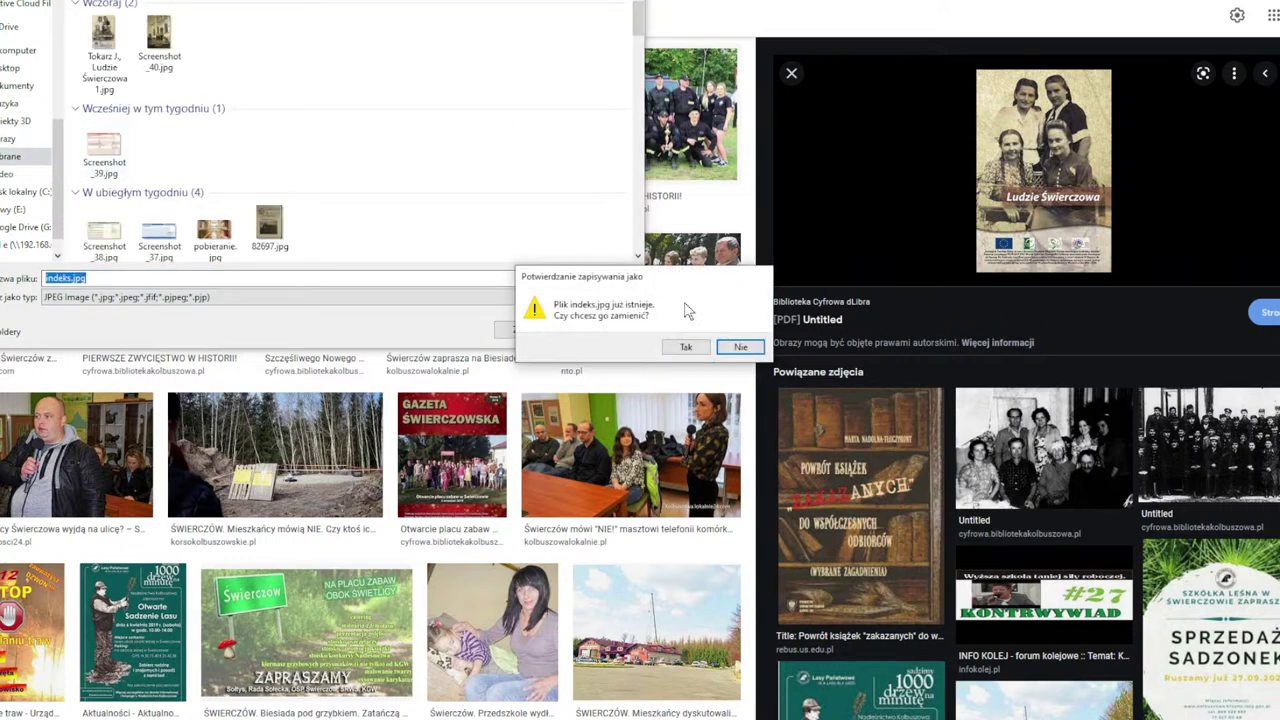
left_click(686, 348)
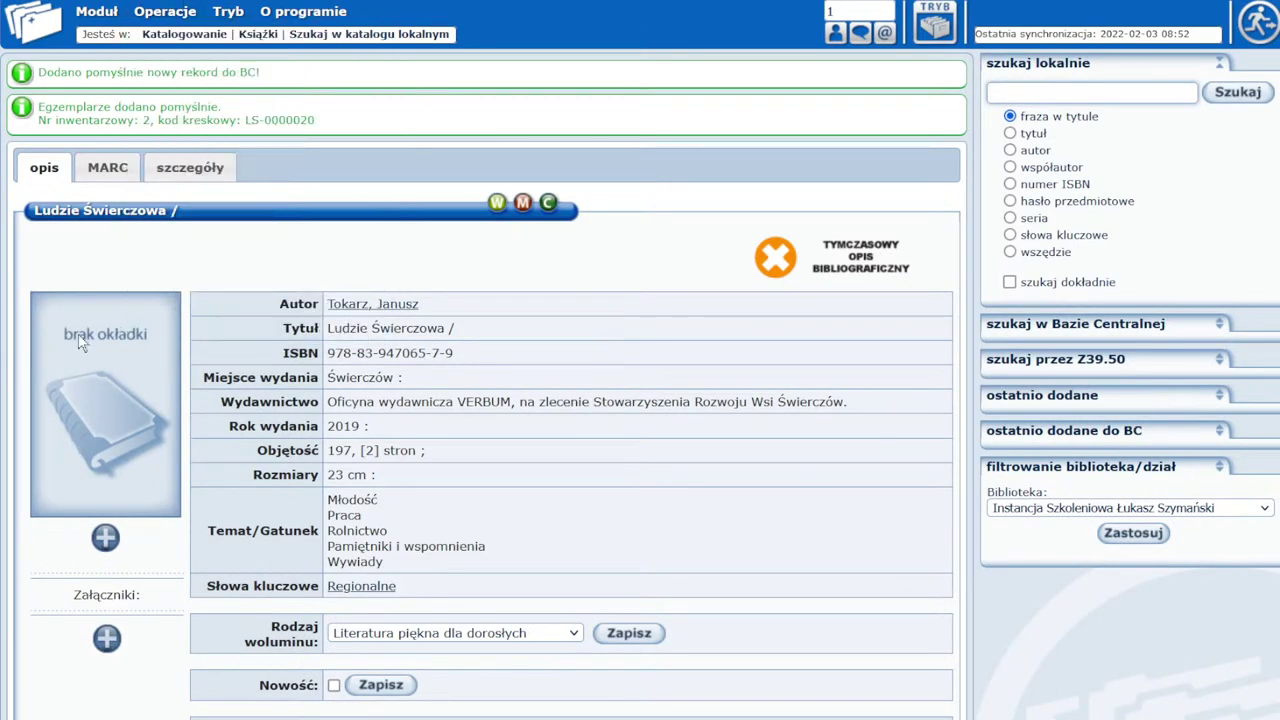
Back in the MAK+ record for Ludzie Świerczowa, add indeks.jpg from disk as the book's cover.
left_click(108, 540)
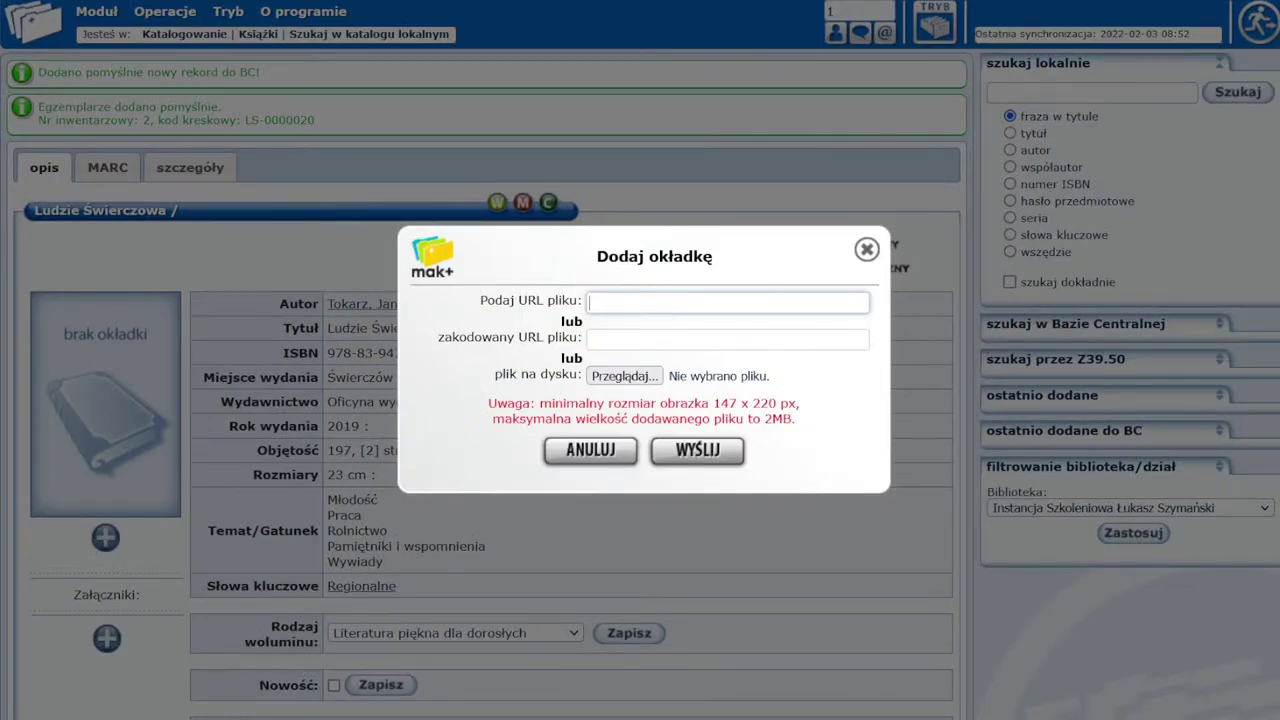
left_click(601, 378)
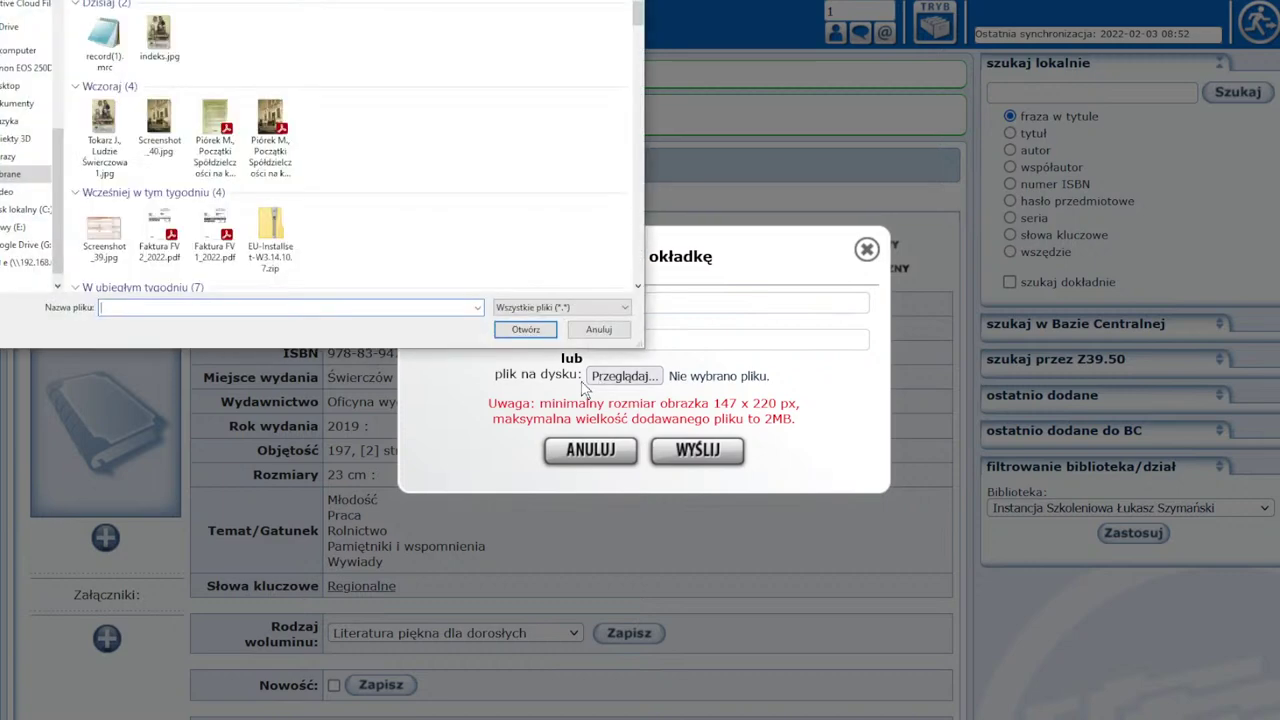
double_click(155, 45)
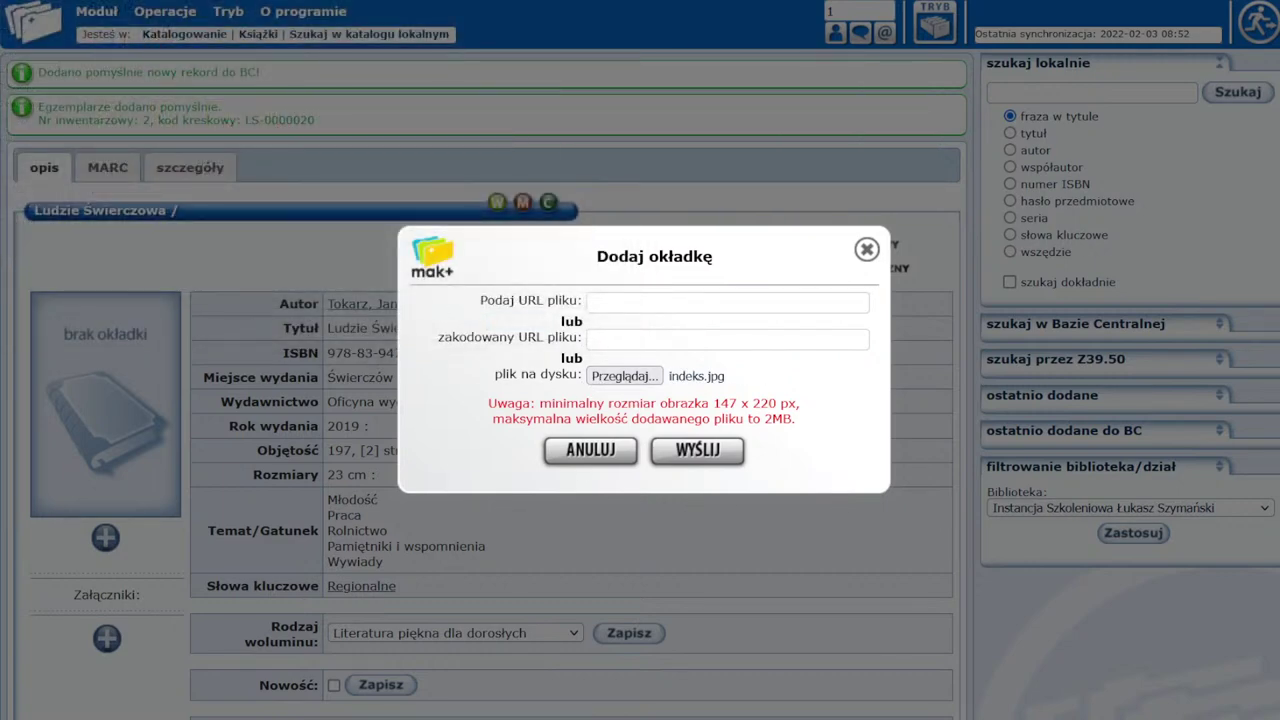
left_click(686, 452)
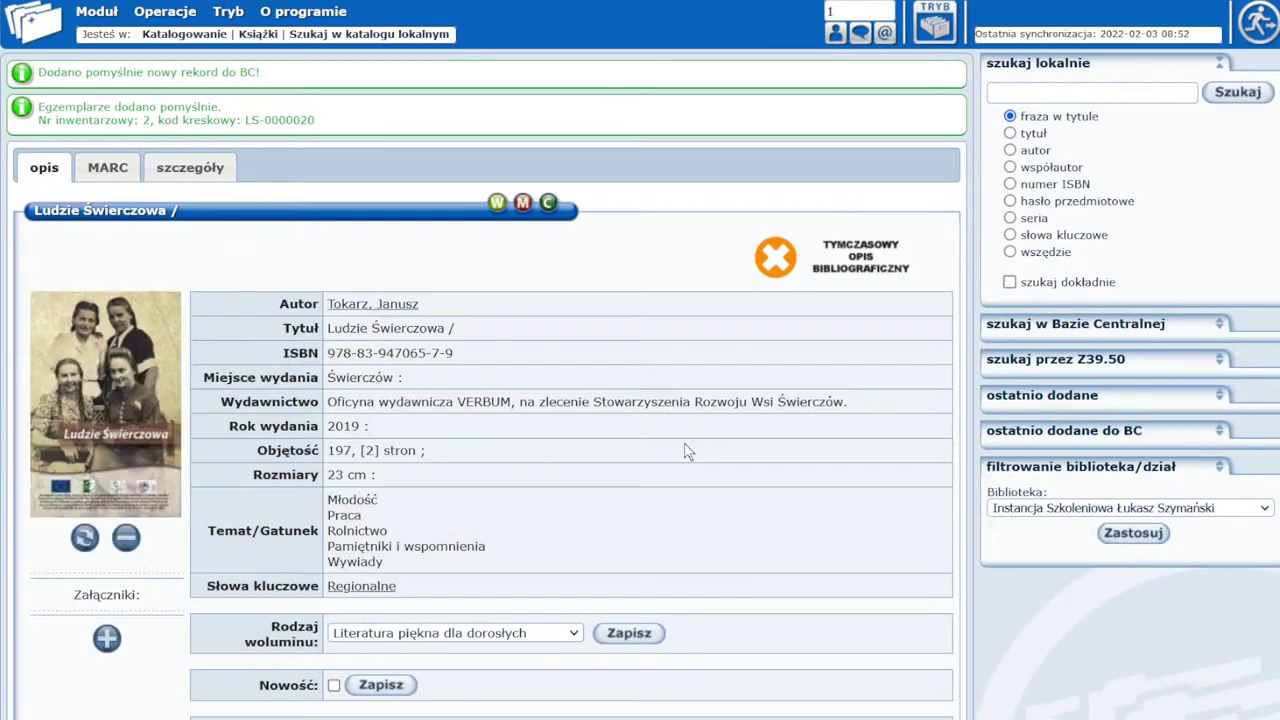